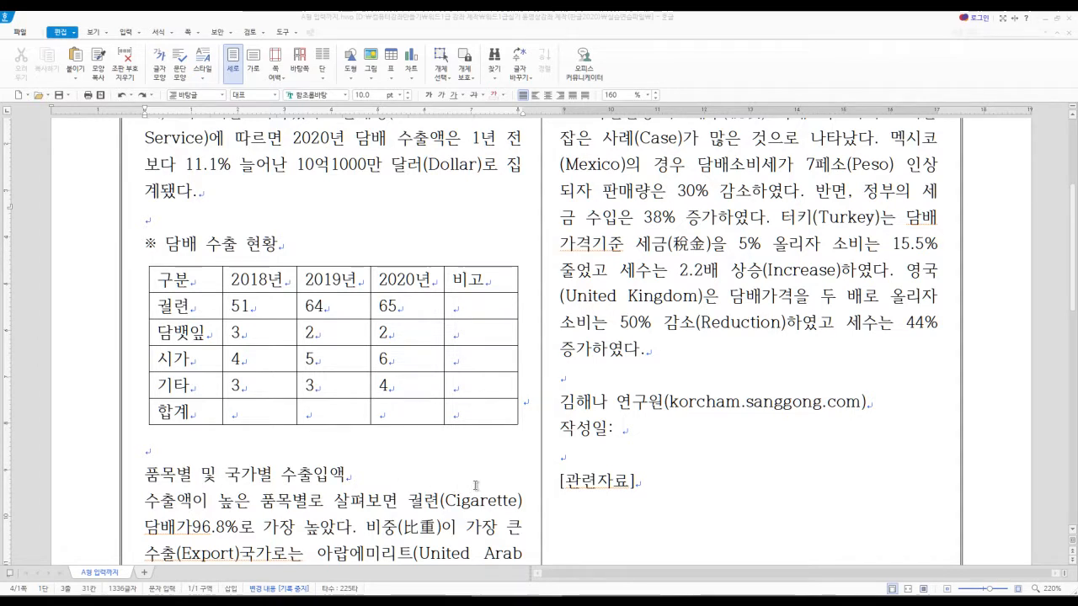
- Dismiss the advertisement popup covering the document
scroll(476, 485, "up", 4)
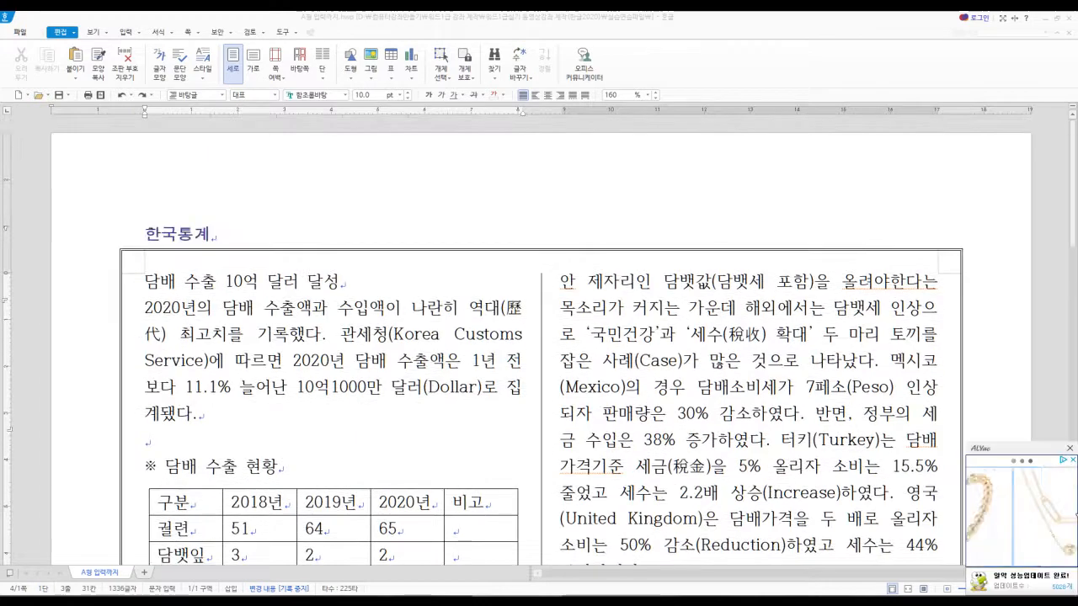
left_click(1070, 448)
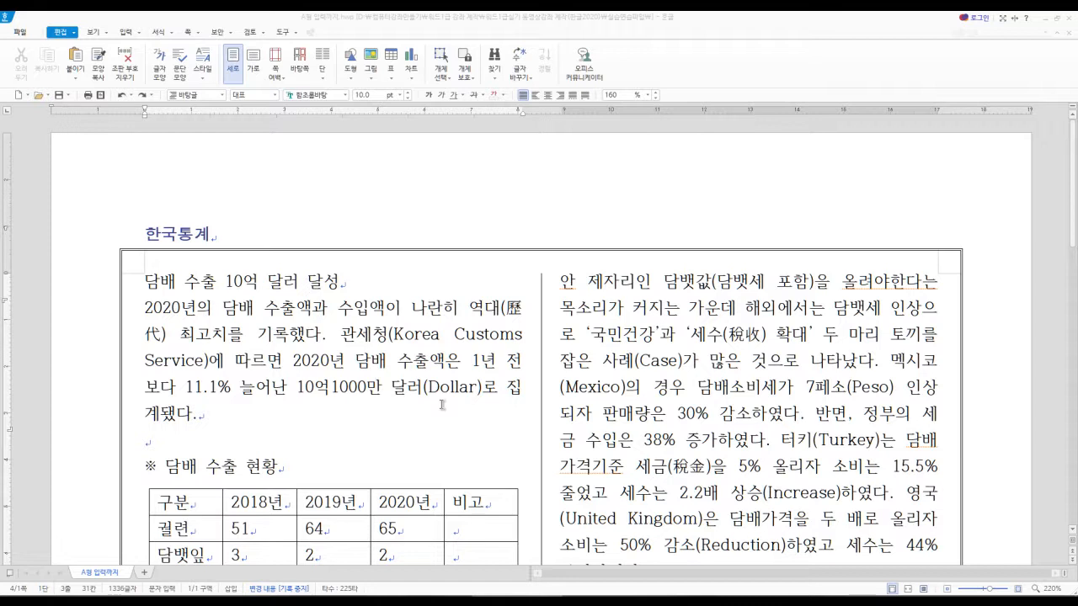
double_click(498, 21)
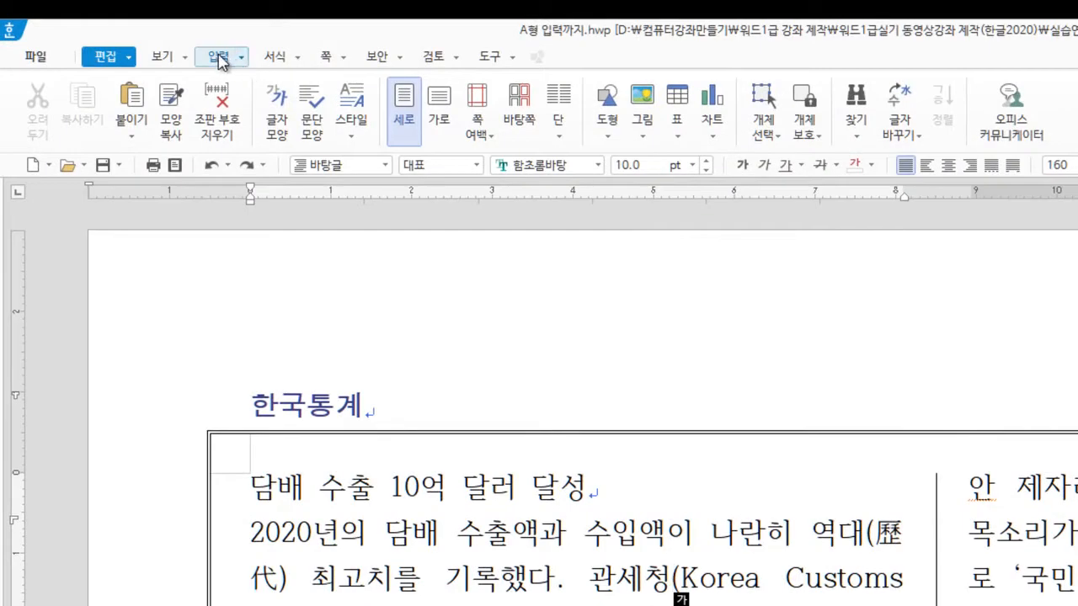
- Draw a horizontal text box about 86 mm wide and 10 mm high beside the 한국통계 header
left_click(219, 59)
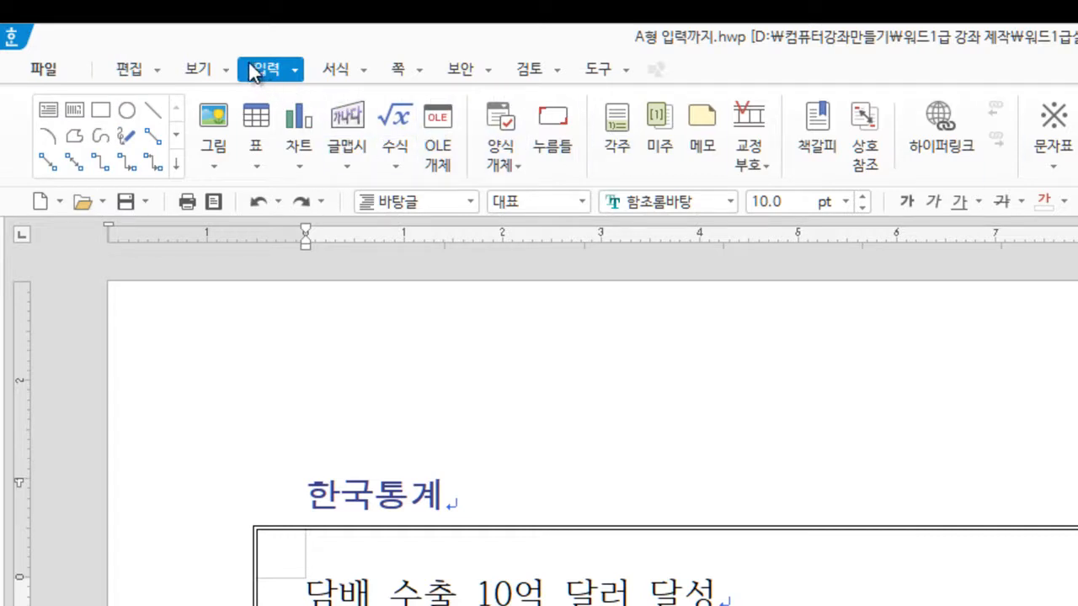
left_click(296, 70)
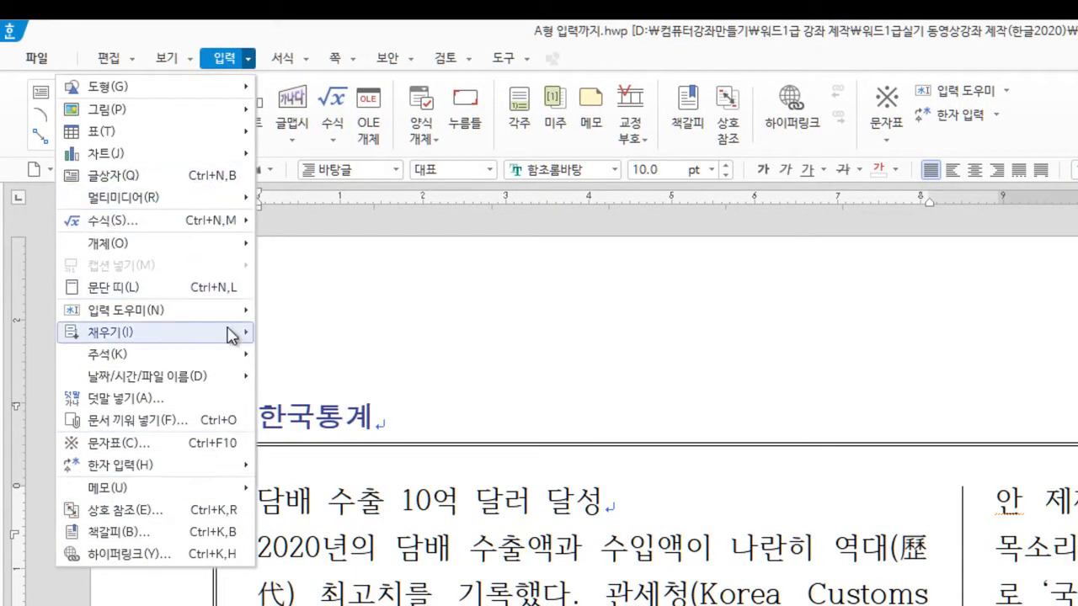
mouse_move(233, 335)
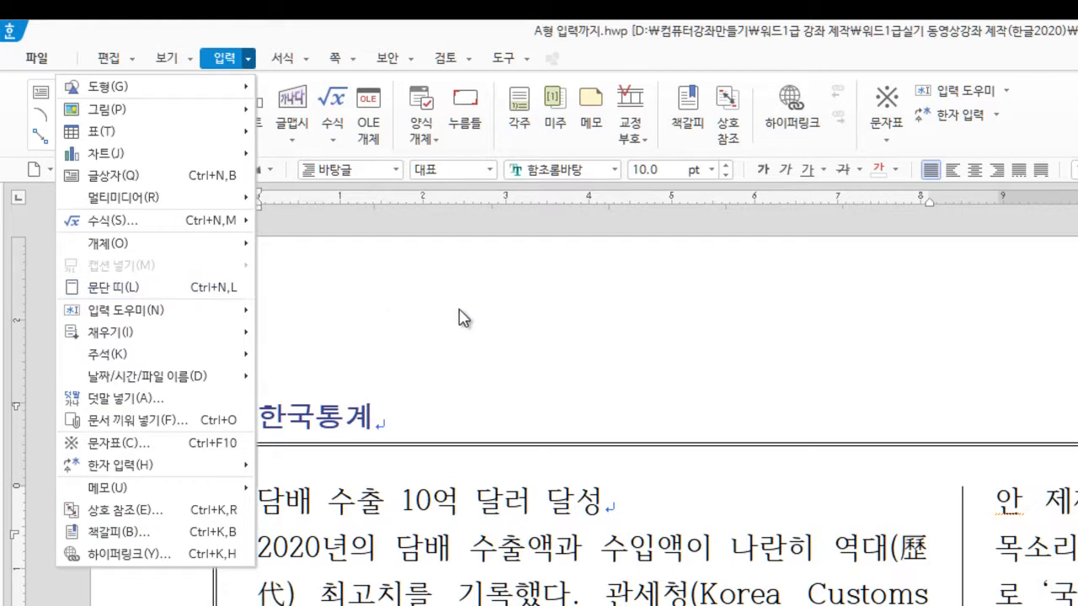
left_click(282, 25)
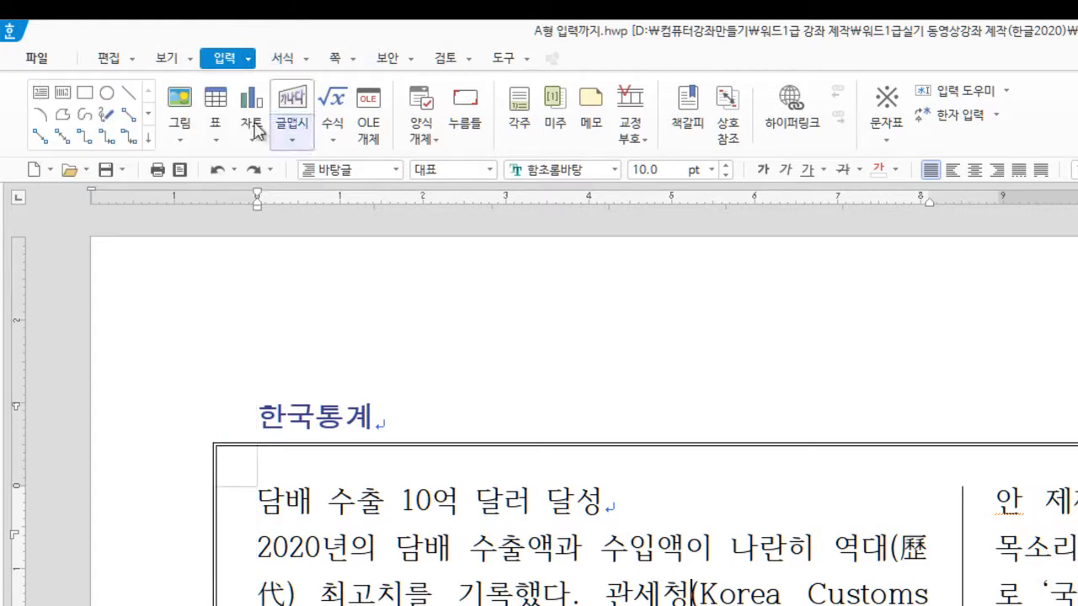
left_click(40, 91)
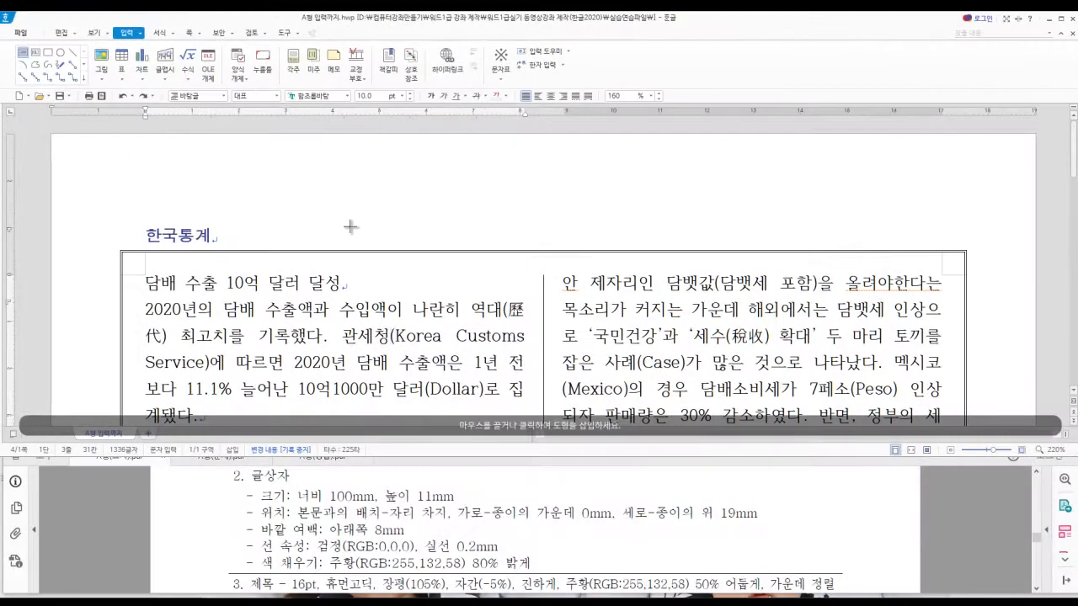
left_click_drag(350, 227, 753, 273)
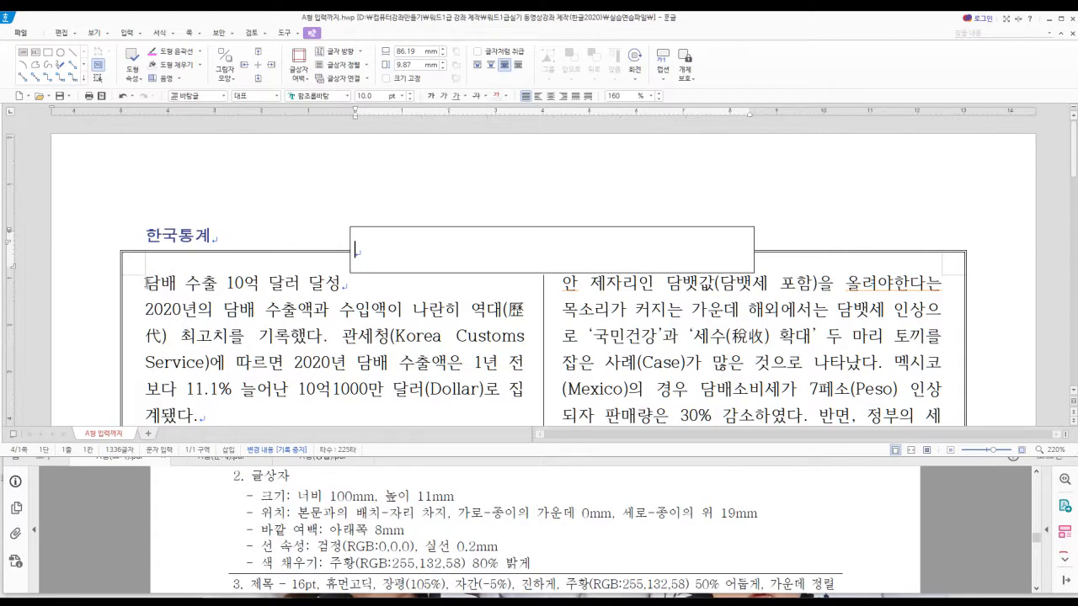
- Move the title "담배 수출 10억 달러 달성" from the first body line into the text box
left_click(147, 283)
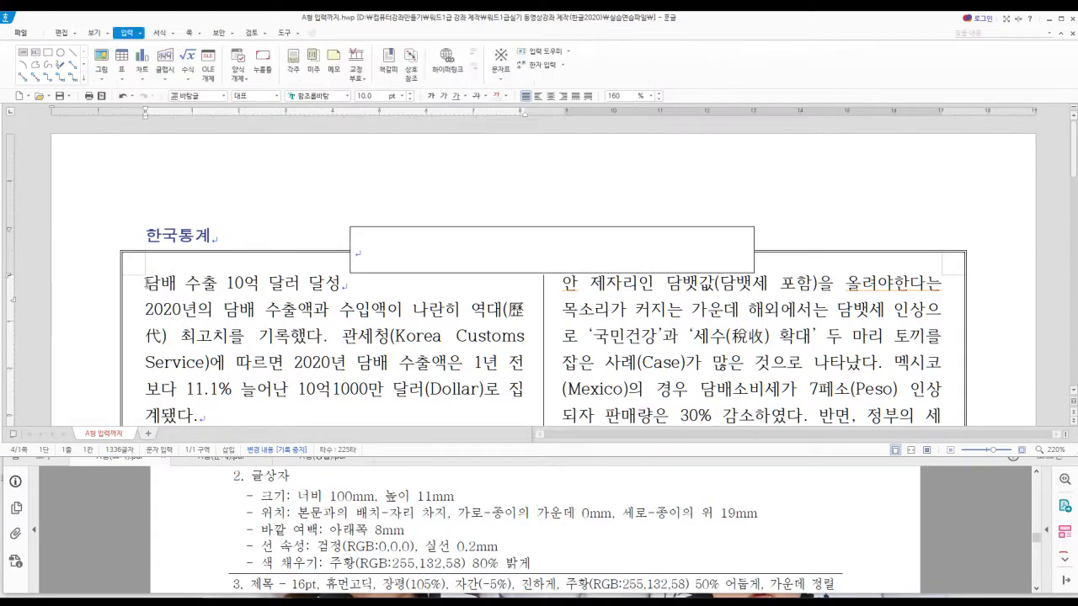
left_click_drag(147, 283, 340, 295)
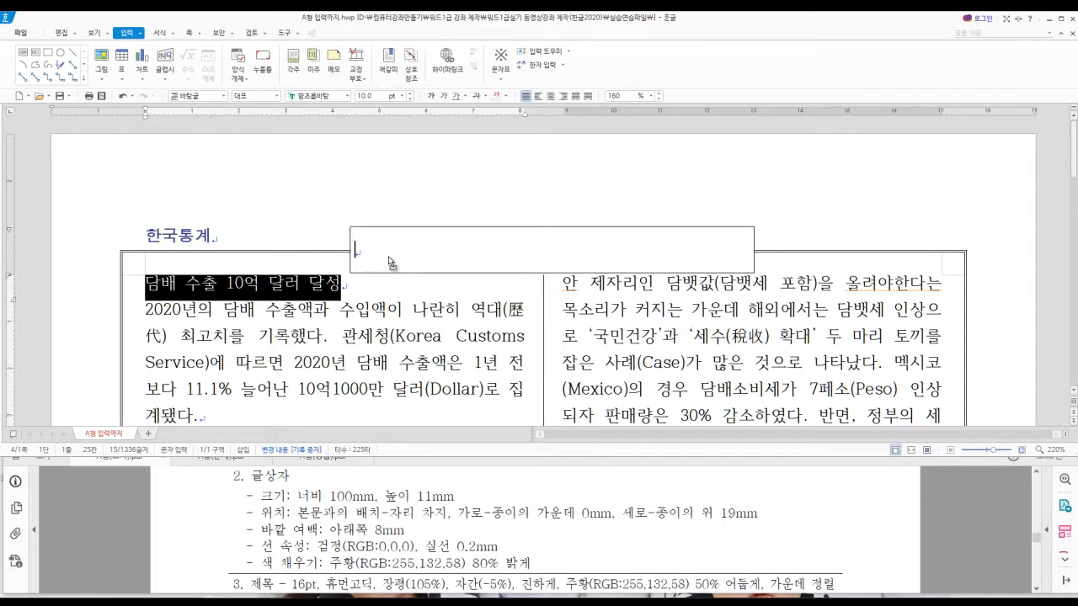
left_click_drag(391, 263, 390, 262)
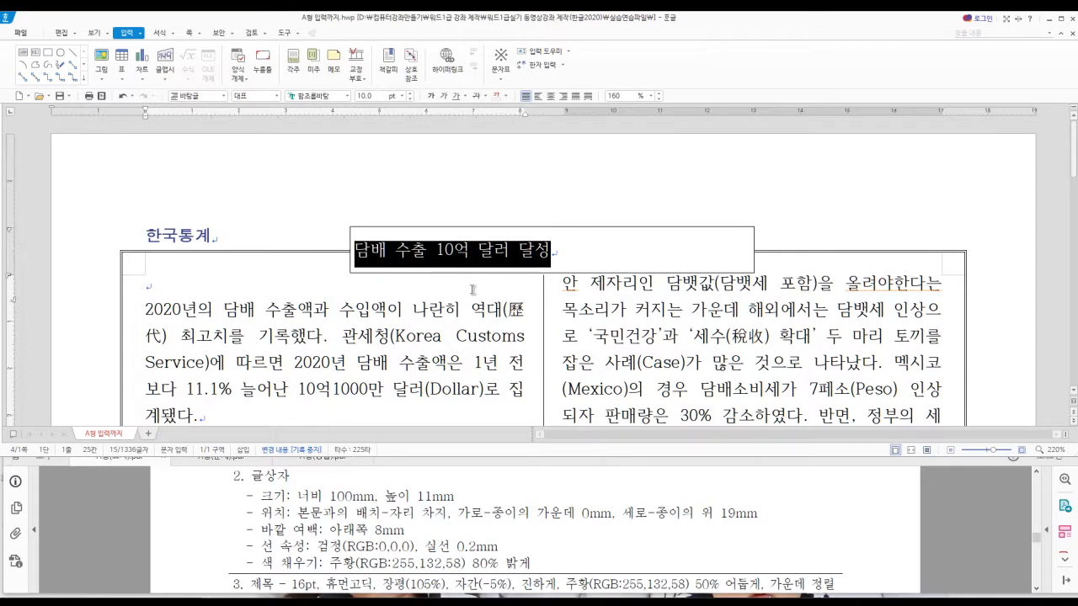
- Set the title text in the box to 16 pt in the 휴먼고딕 font
right_click(434, 253)
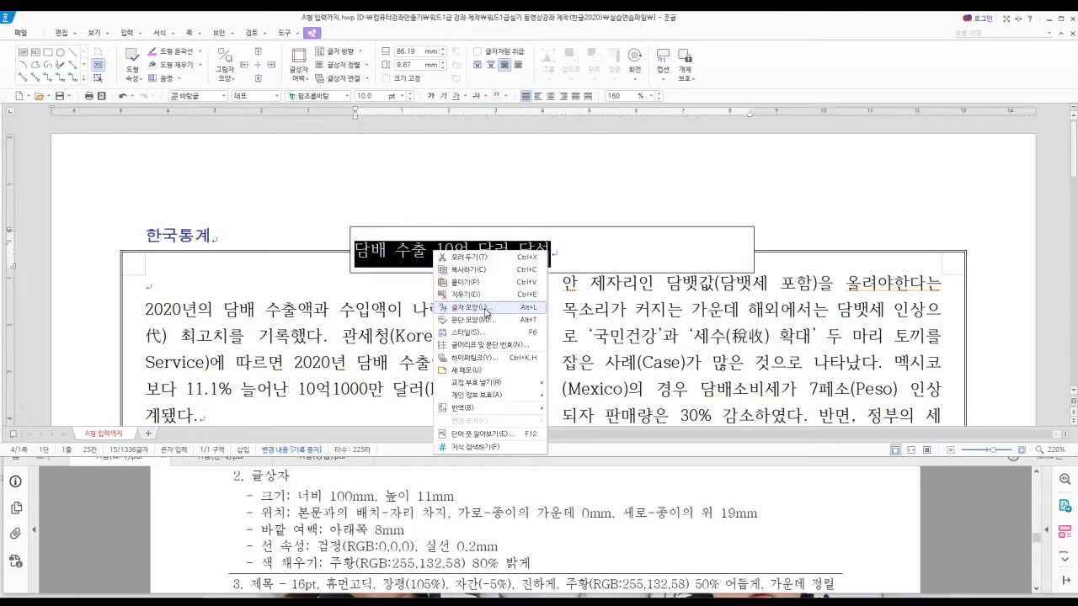
left_click(486, 308)
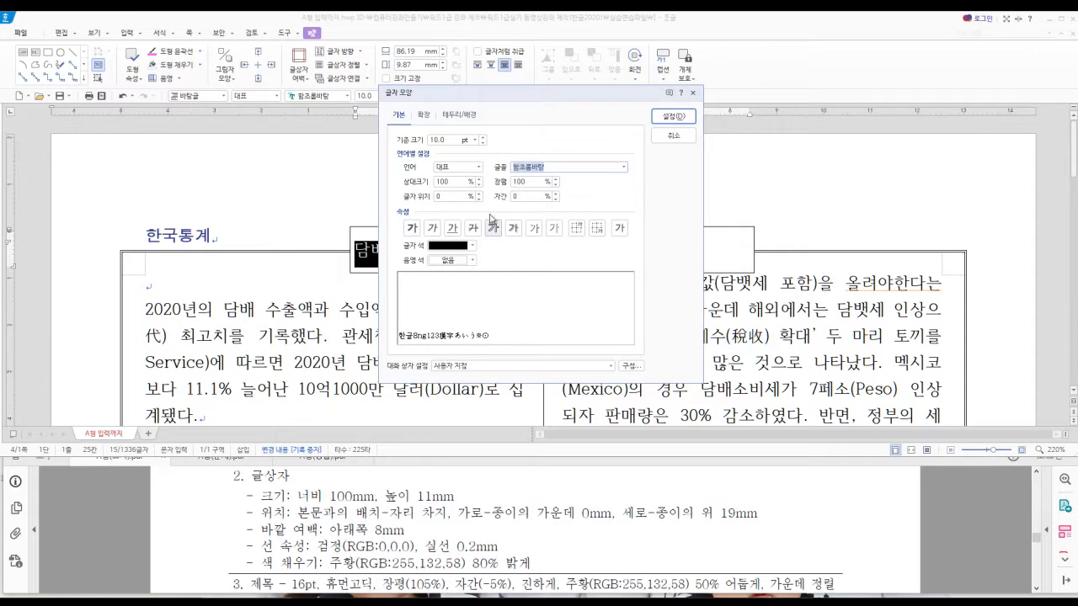
left_click(477, 138)
left_click(476, 138)
left_click(476, 138)
left_click(477, 138)
left_click(476, 138)
left_click(476, 138)
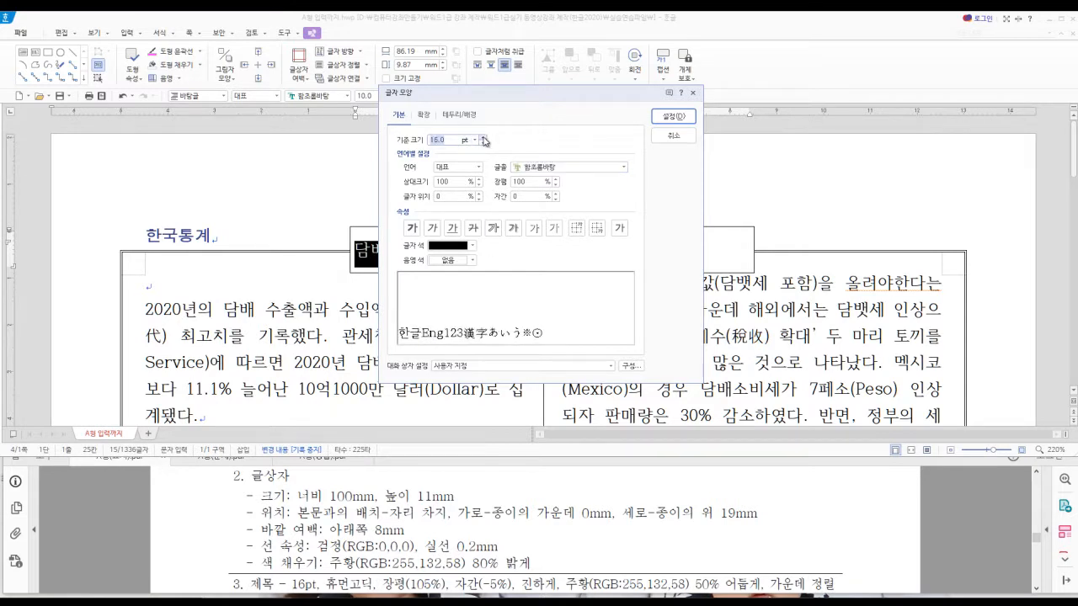
left_click(623, 167)
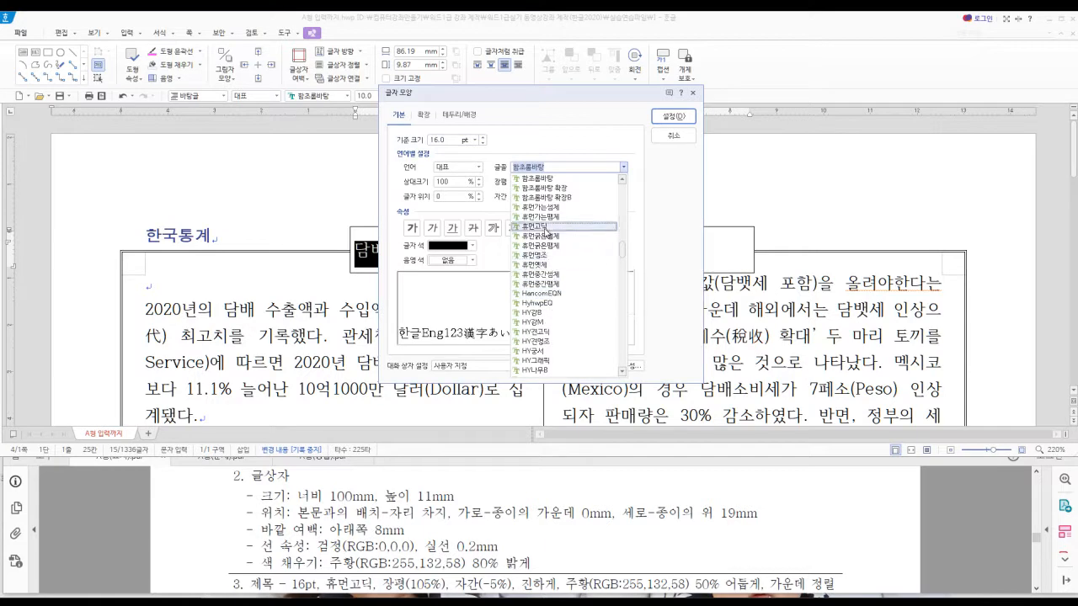
left_click(534, 226)
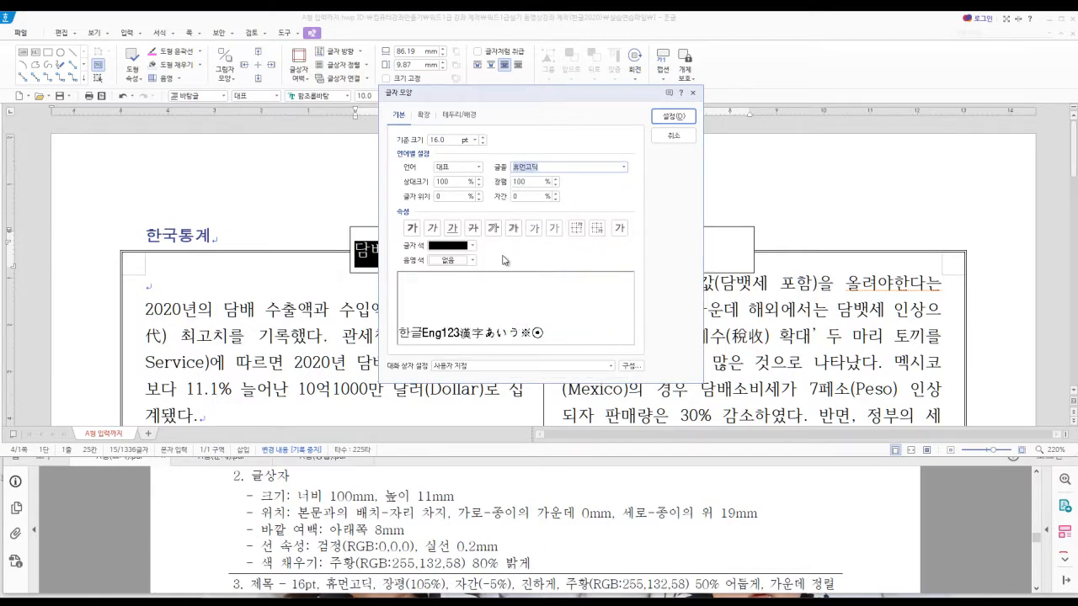
- Set the title's character width (장평) to 105% and letter spacing (자간) to -5%
key("Tab")
key("Tab")
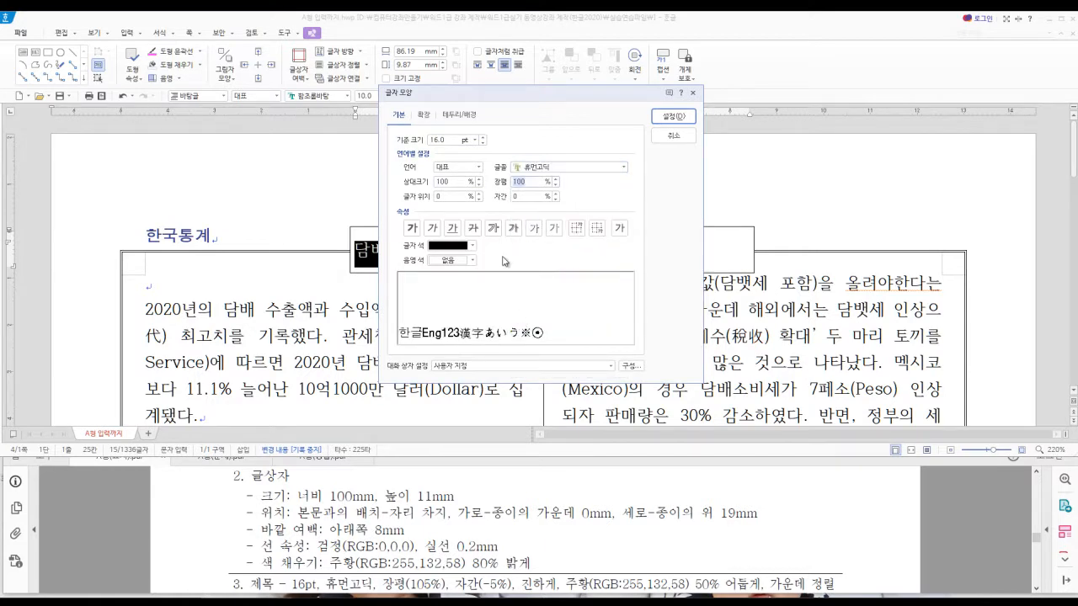
type("105")
key("Tab")
key("Tab")
type("-")
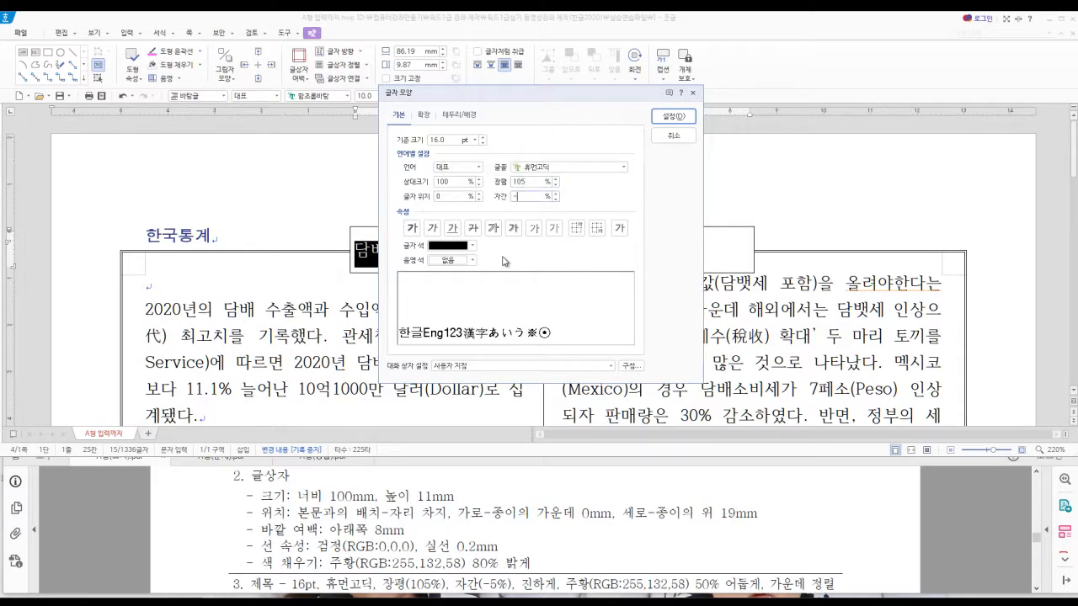
type("5")
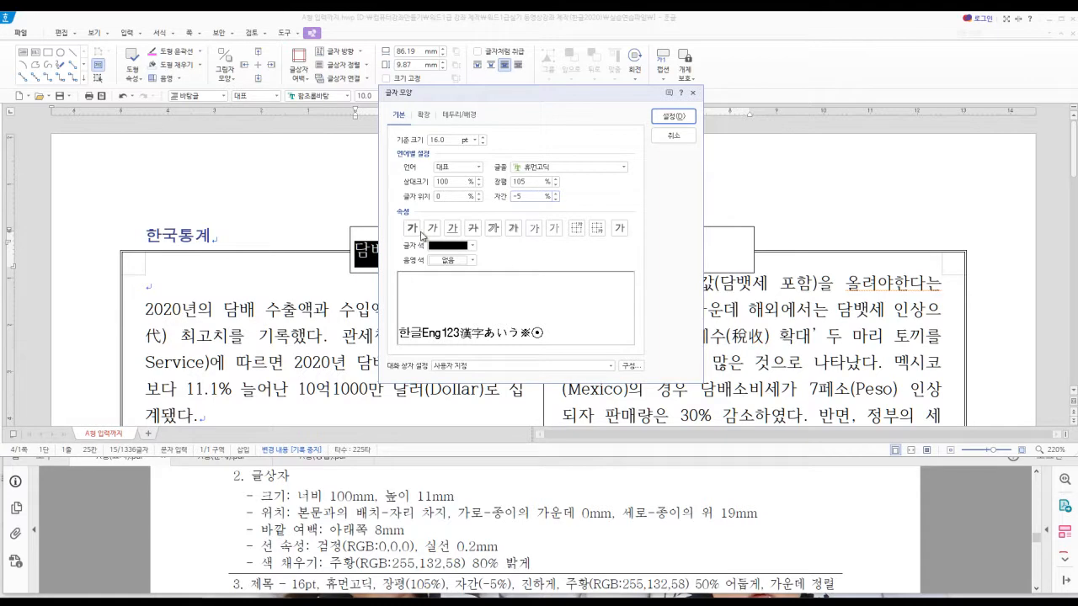
- Format the title as bold in orange (주황) 50% darker and centre it in the text box
left_click(412, 228)
left_click(472, 246)
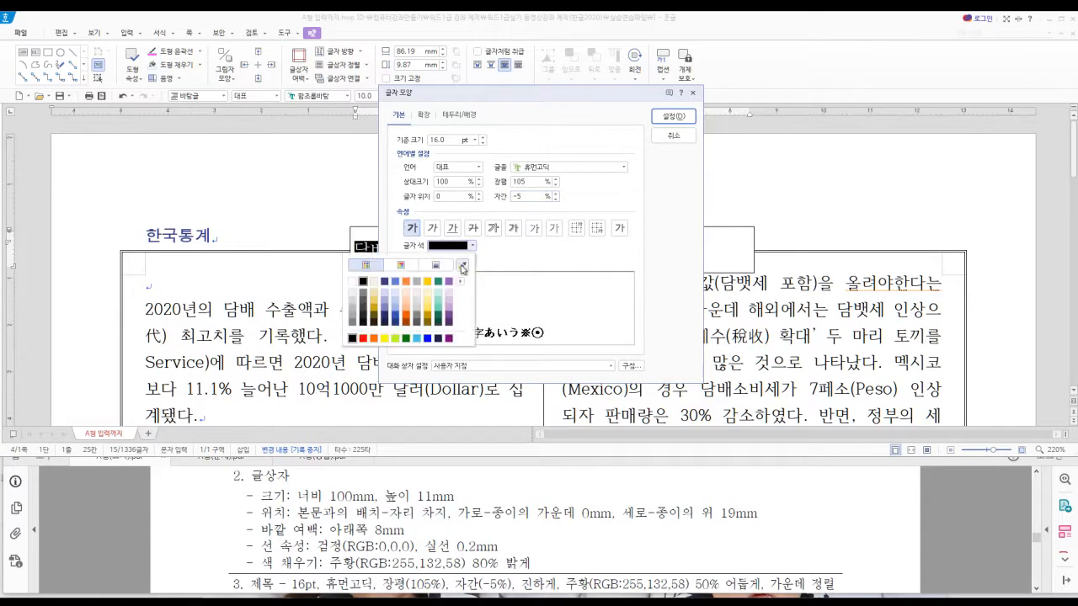
left_click(405, 283)
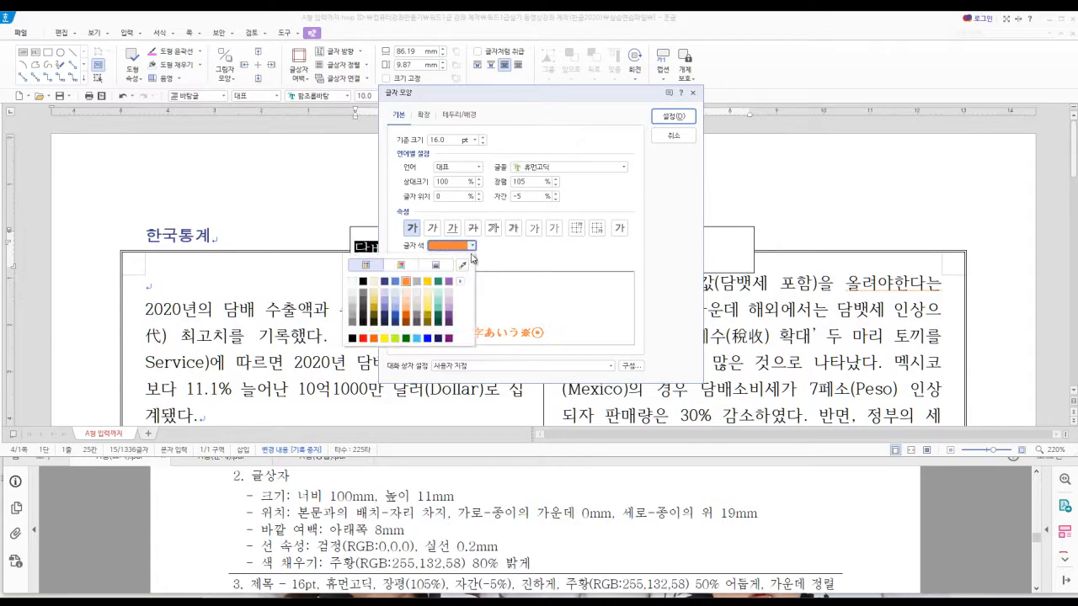
left_click(408, 323)
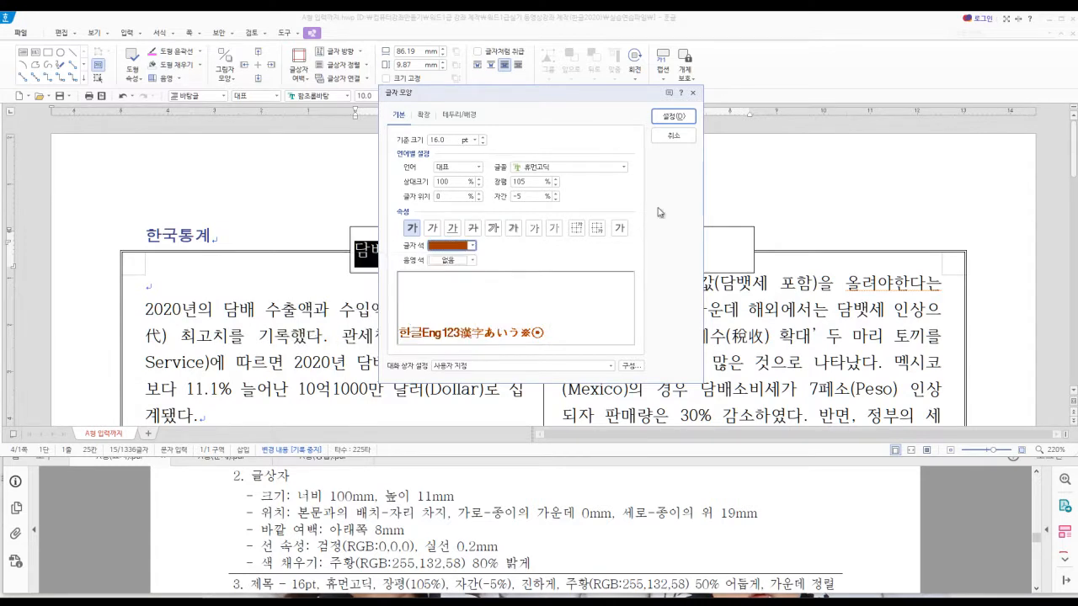
left_click(666, 118)
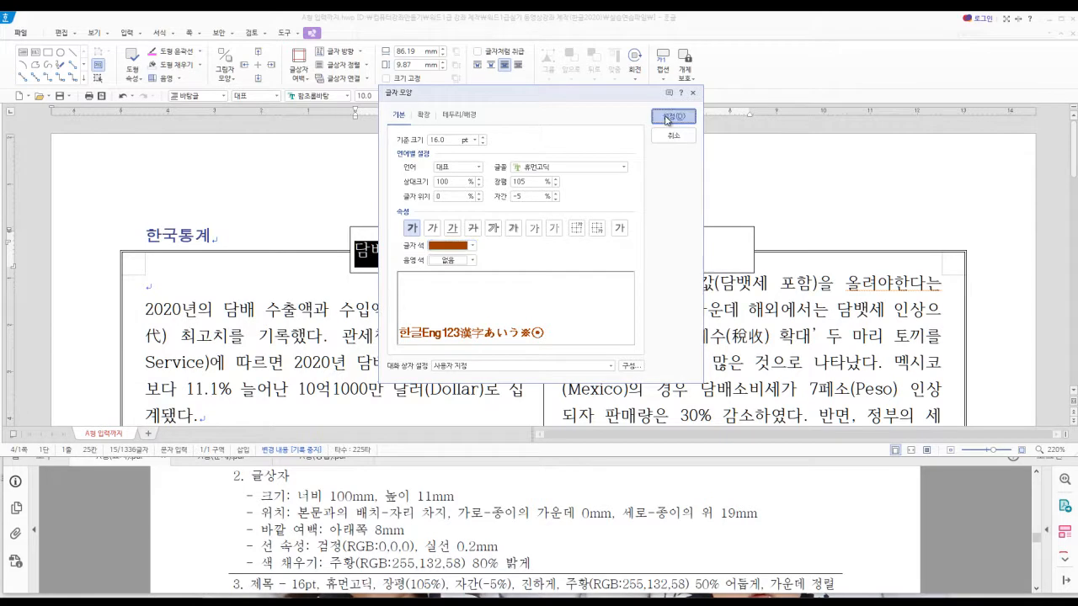
left_click(666, 118)
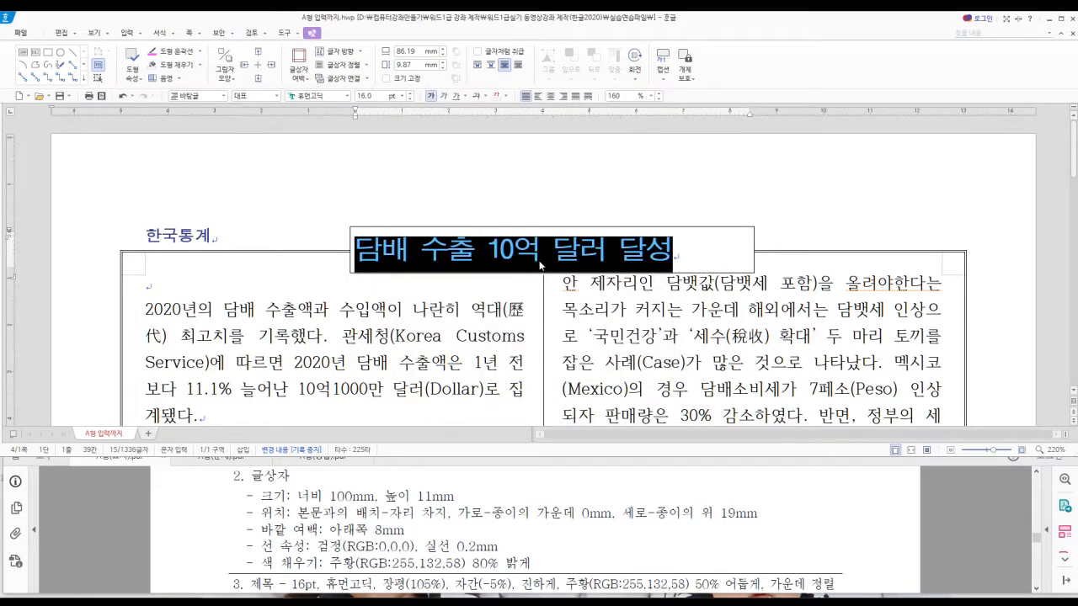
left_click(552, 99)
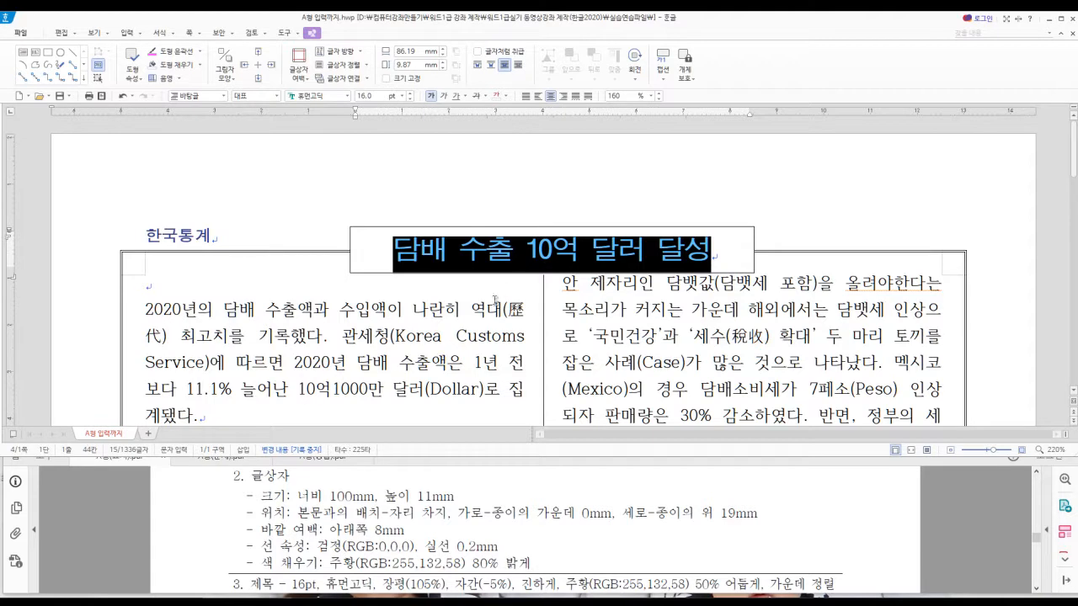
- Set the text box to 100 mm wide and 11 mm high, and lock its size
left_click(512, 228)
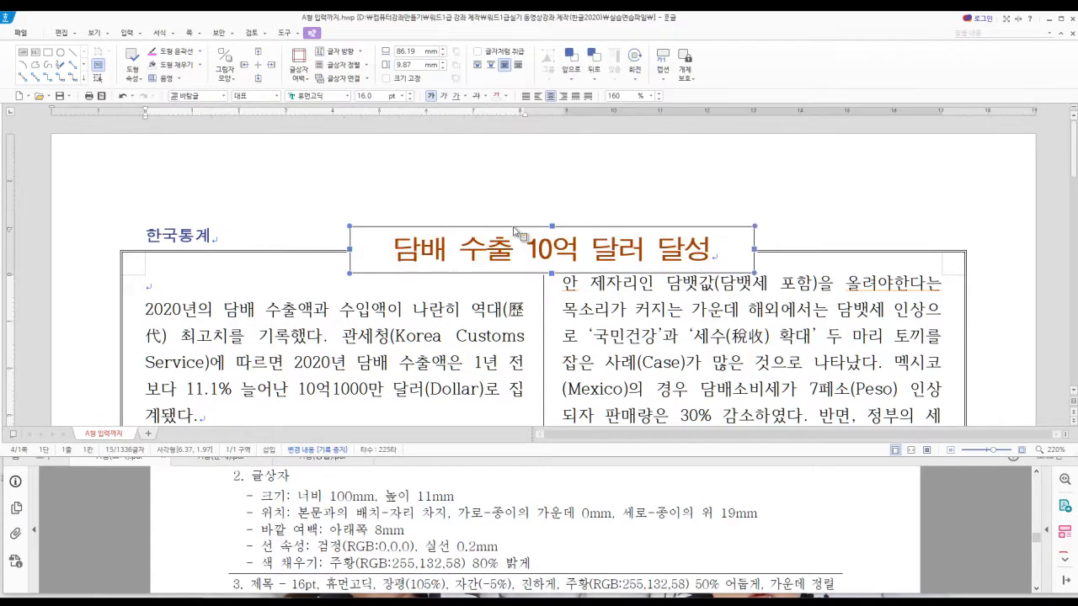
right_click(515, 230)
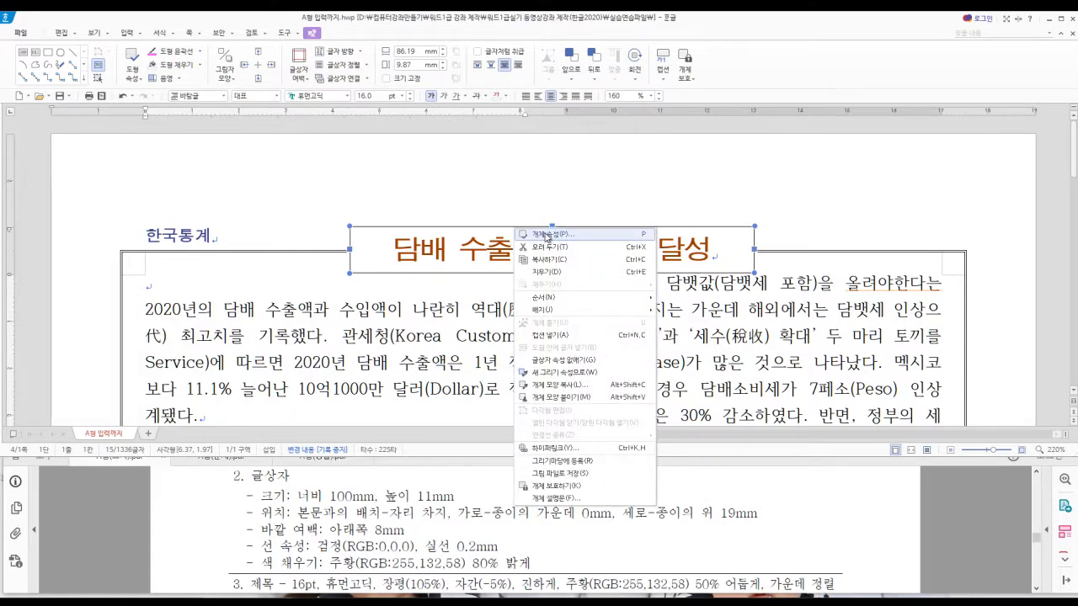
left_click(545, 236)
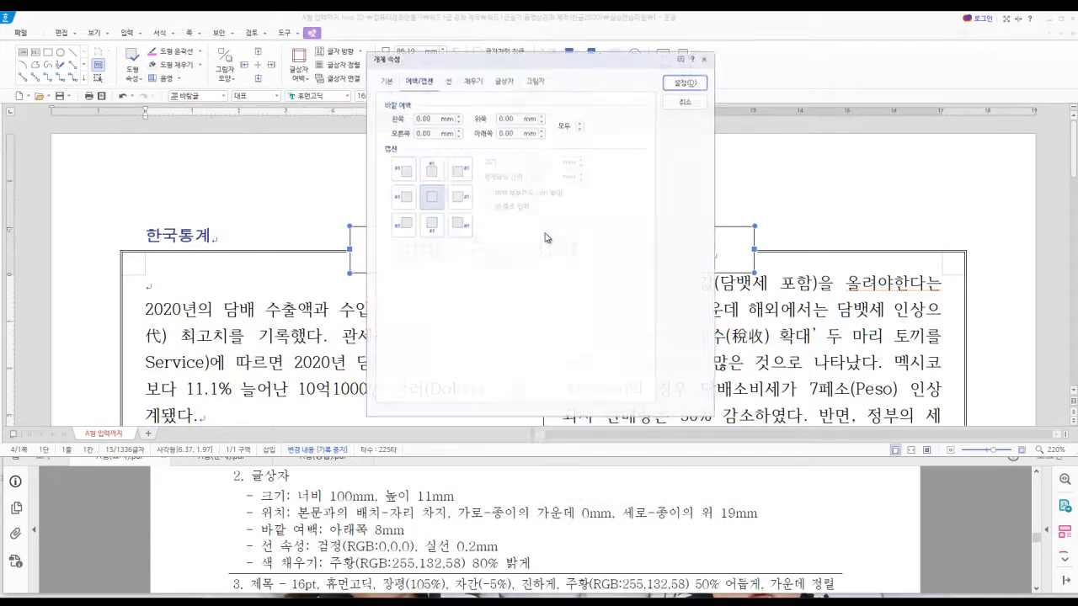
left_click(386, 84)
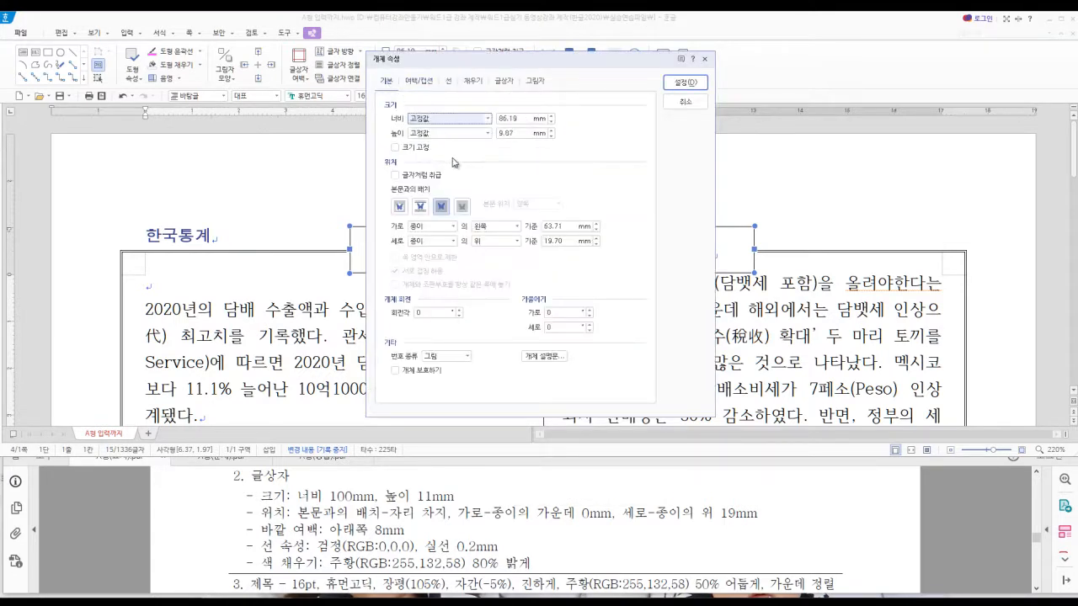
key("Tab")
type("100")
key("Tab")
key("Tab")
type("11")
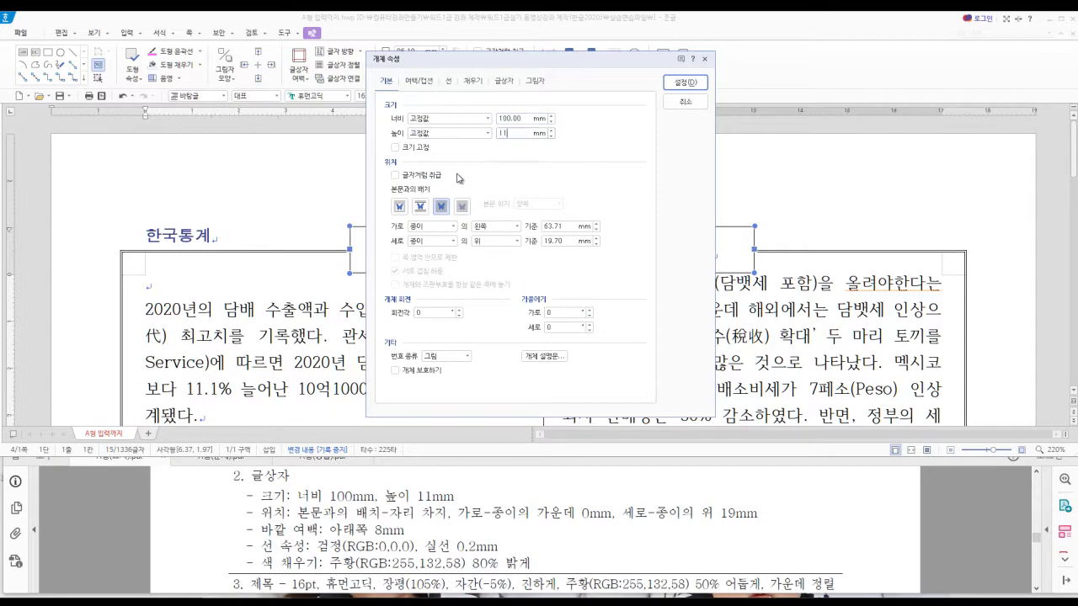
left_click(395, 148)
- Set the text box's wrapping to 자리 차지, positioned horizontally at the paper's centre 0 mm and vertically 19 mm from the paper's top
left_click(419, 206)
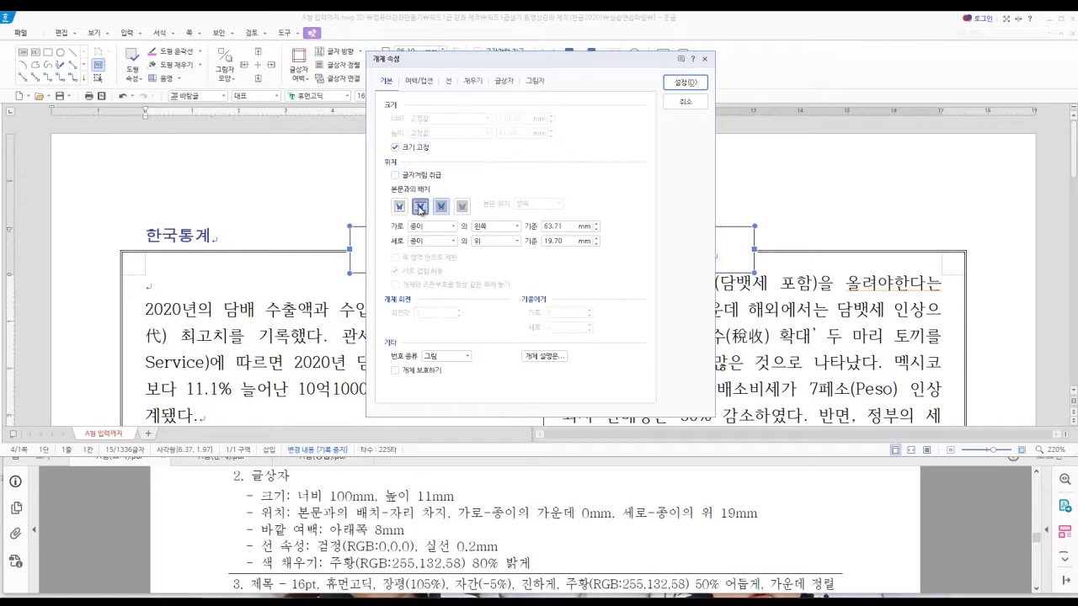
left_click(515, 233)
left_click(497, 253)
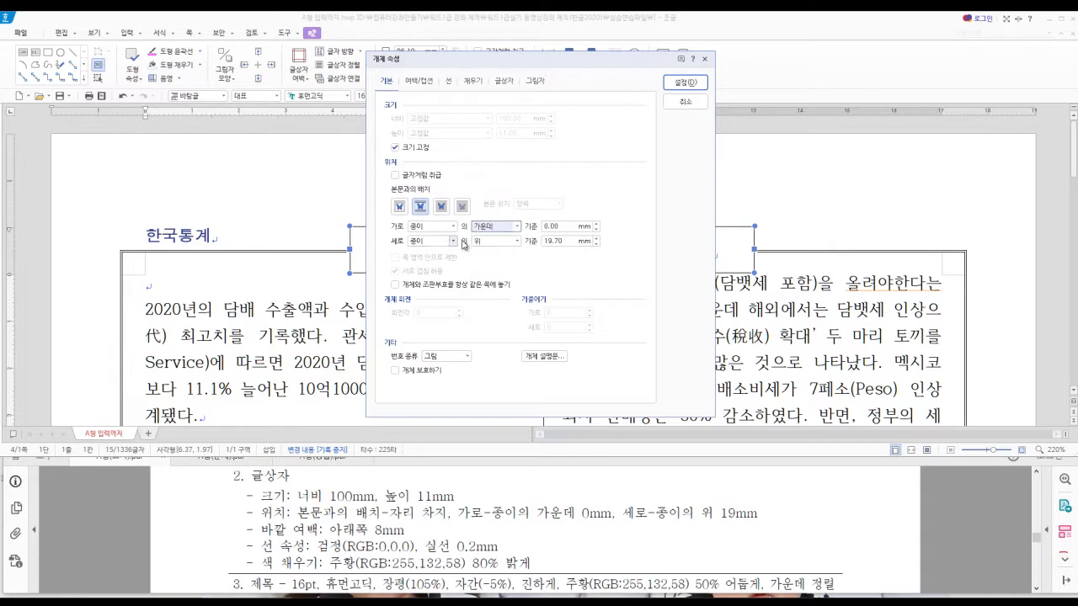
left_click_drag(567, 242, 519, 241)
type("19")
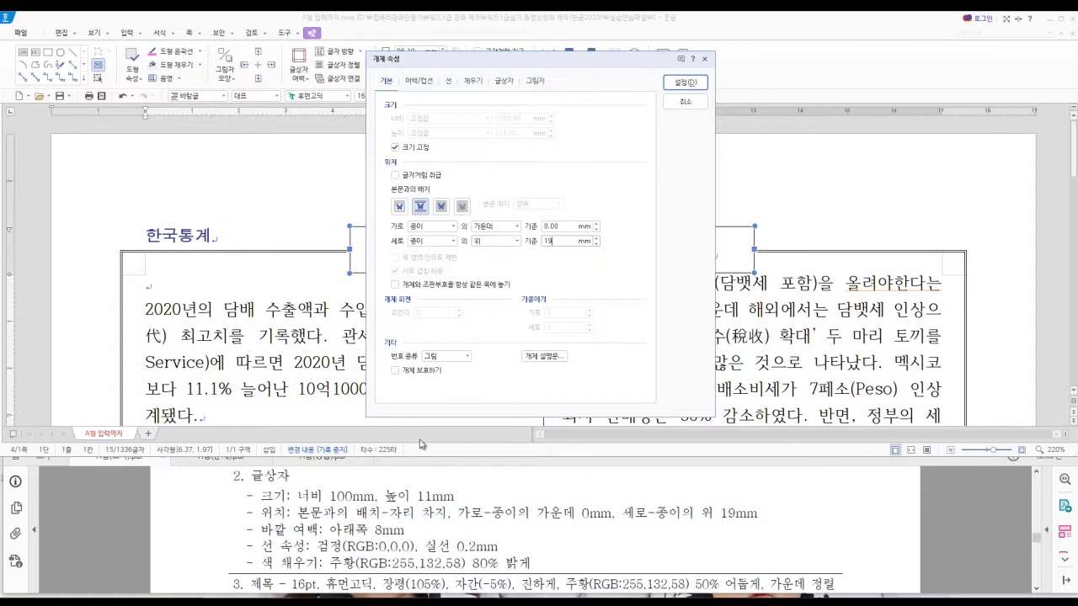
- Set the text box's outer margin (바깥 여백) on the bottom side (아래쪽) to 8 mm
left_click(415, 82)
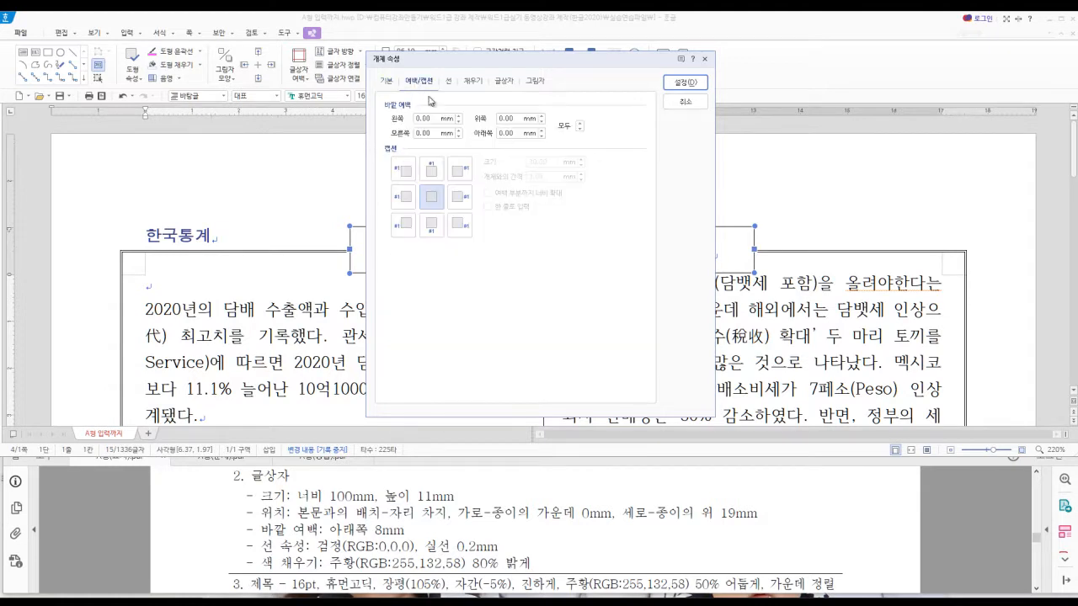
key("Tab")
key("Tab")
key("Tab")
key("Tab")
type("8")
- Set the text box's line thickness (굵기) to 0.2 mm as given in the line specification
left_click(449, 82)
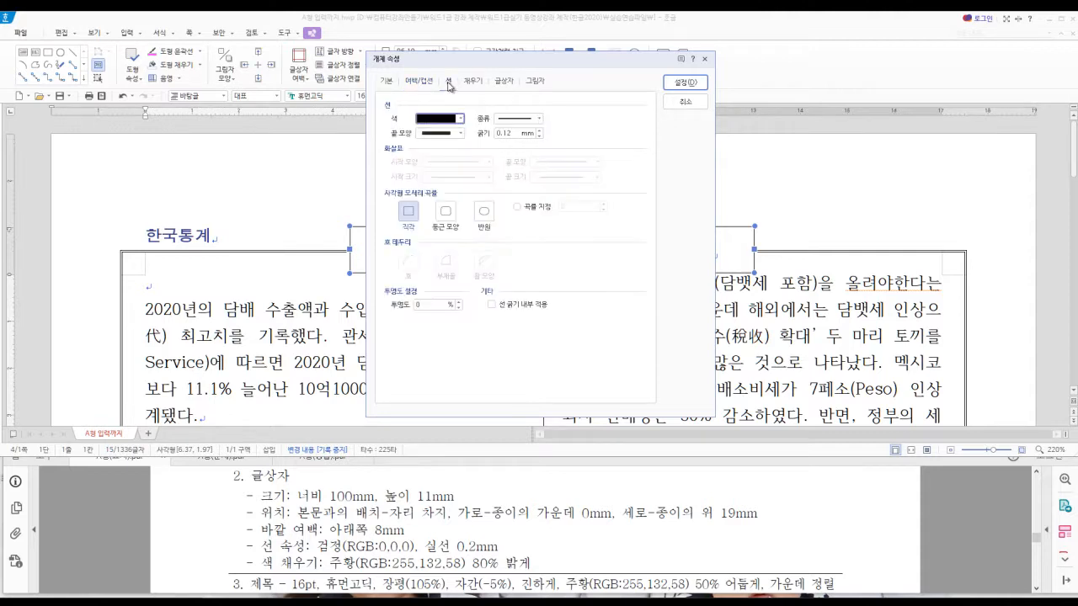
left_click_drag(346, 546, 498, 546)
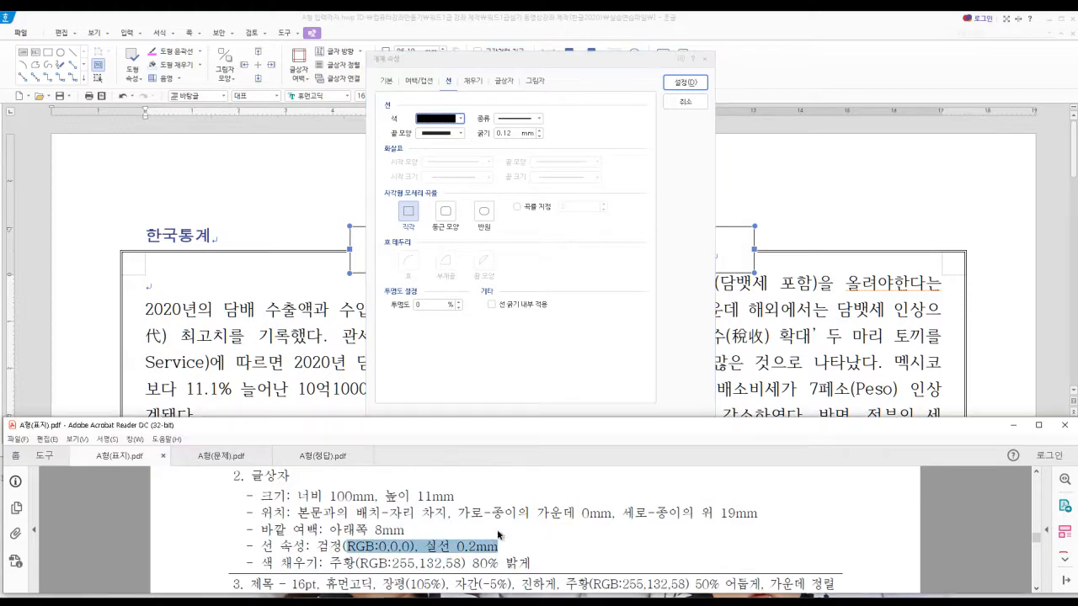
left_click(495, 136)
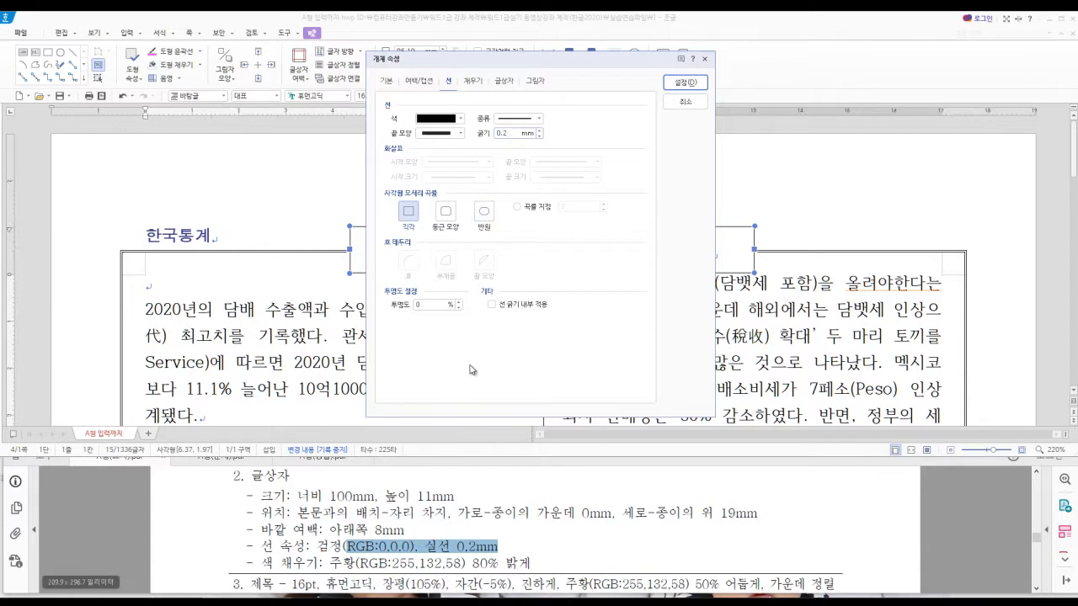
- Fill the text box with orange (주황) 80% lighter and apply the object properties
left_click(471, 82)
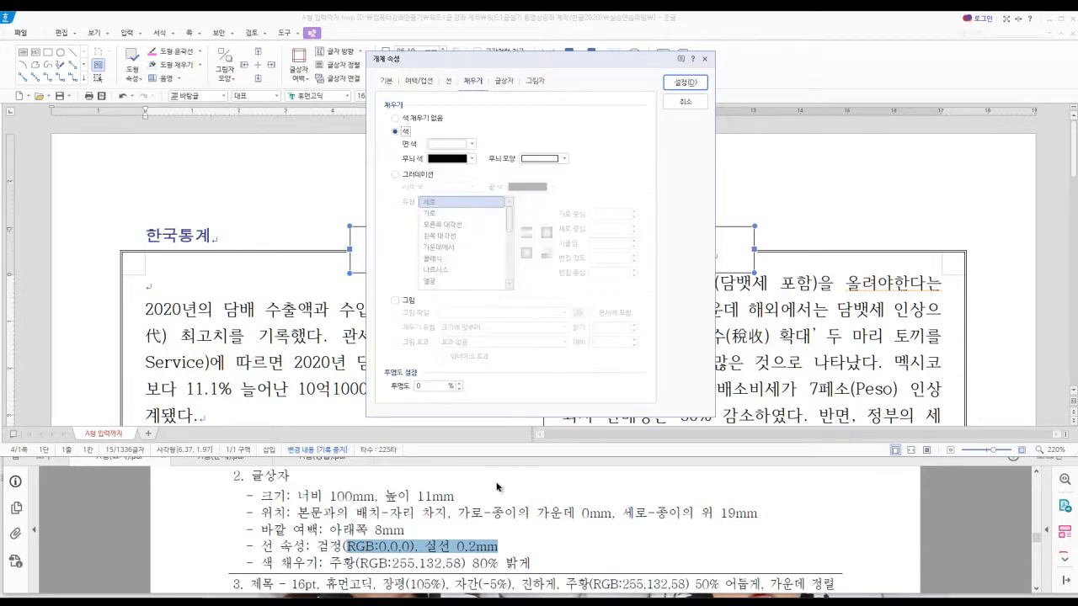
left_click(423, 566)
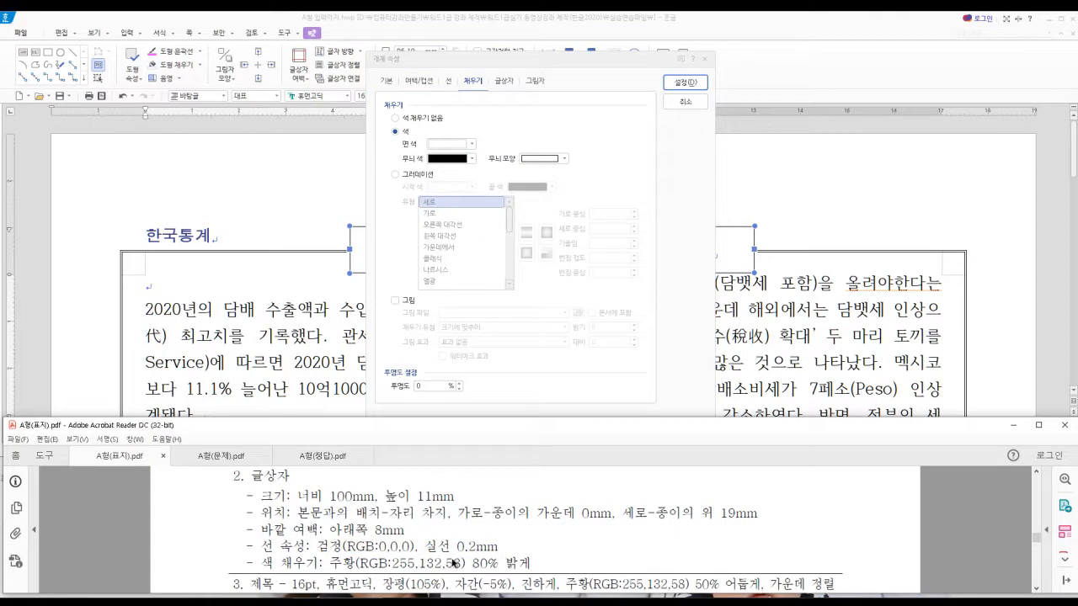
left_click(450, 144)
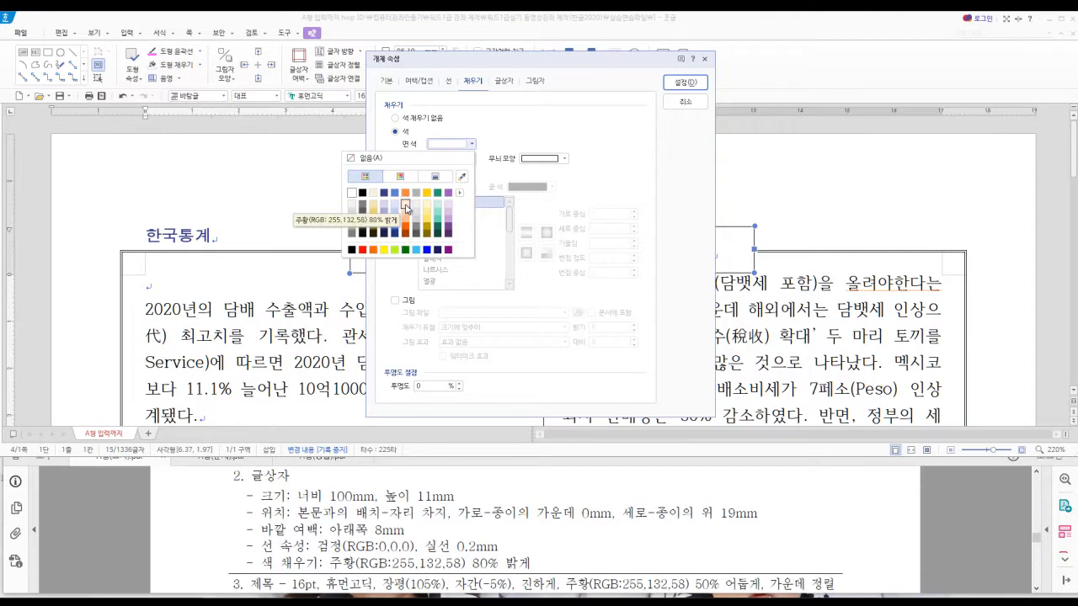
left_click(405, 207)
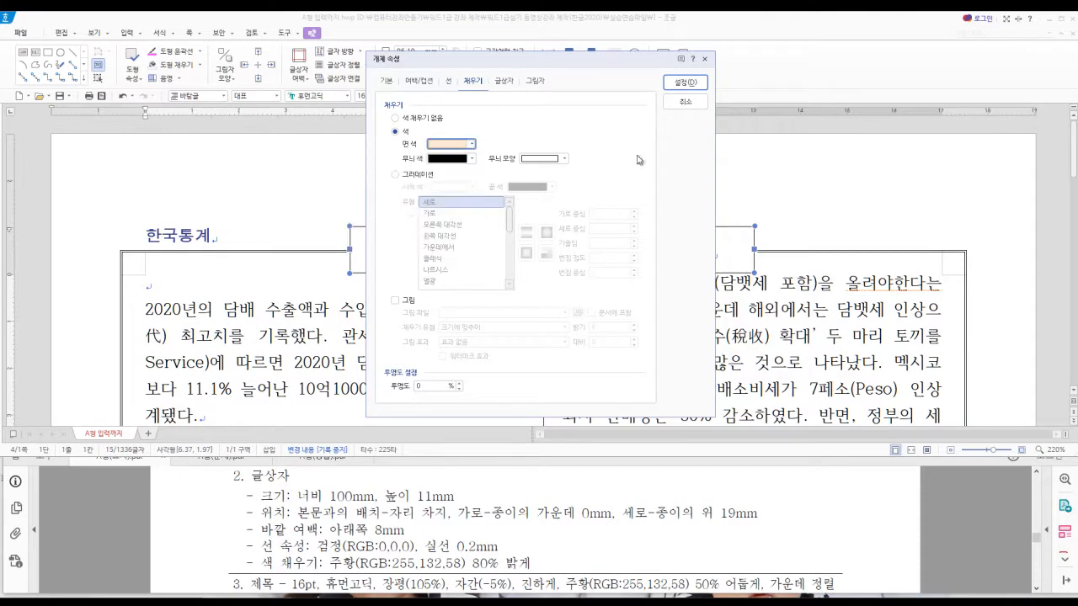
left_click(685, 83)
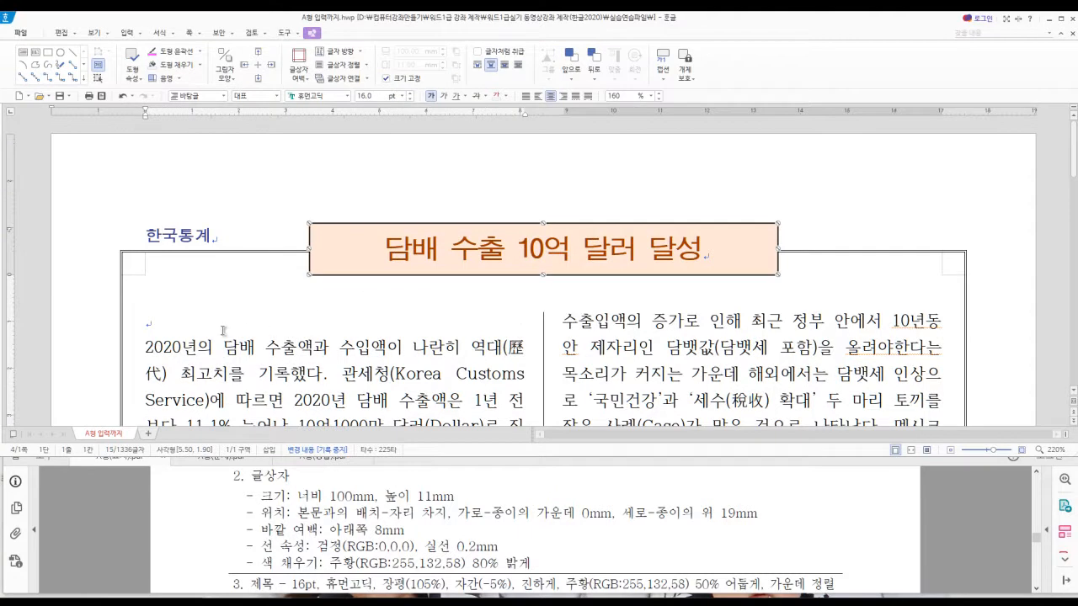
- Delete the empty line above the first body paragraph
left_click(145, 325)
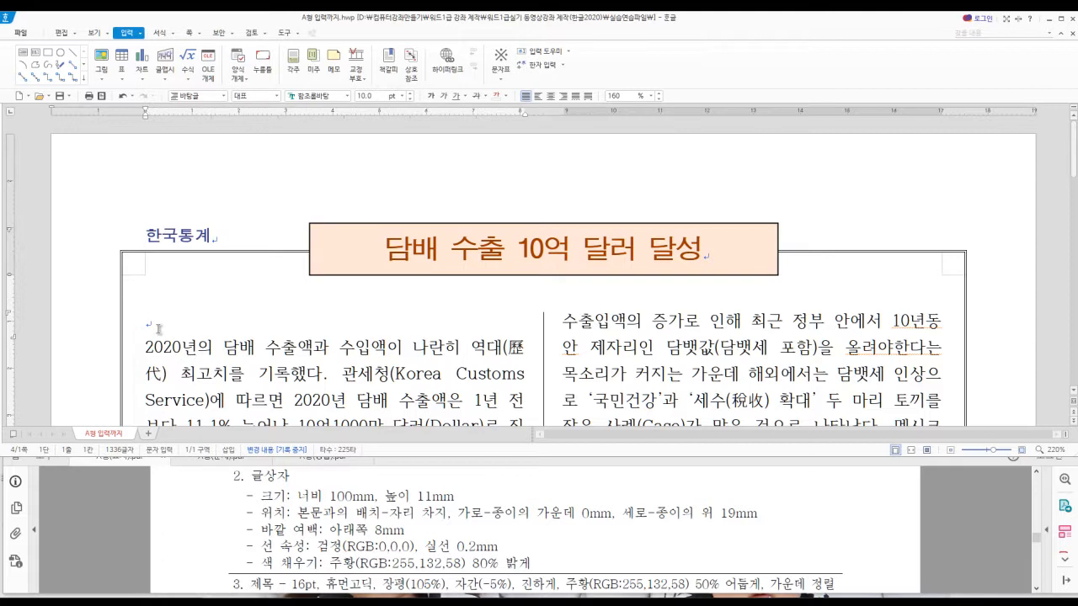
key("Delete")
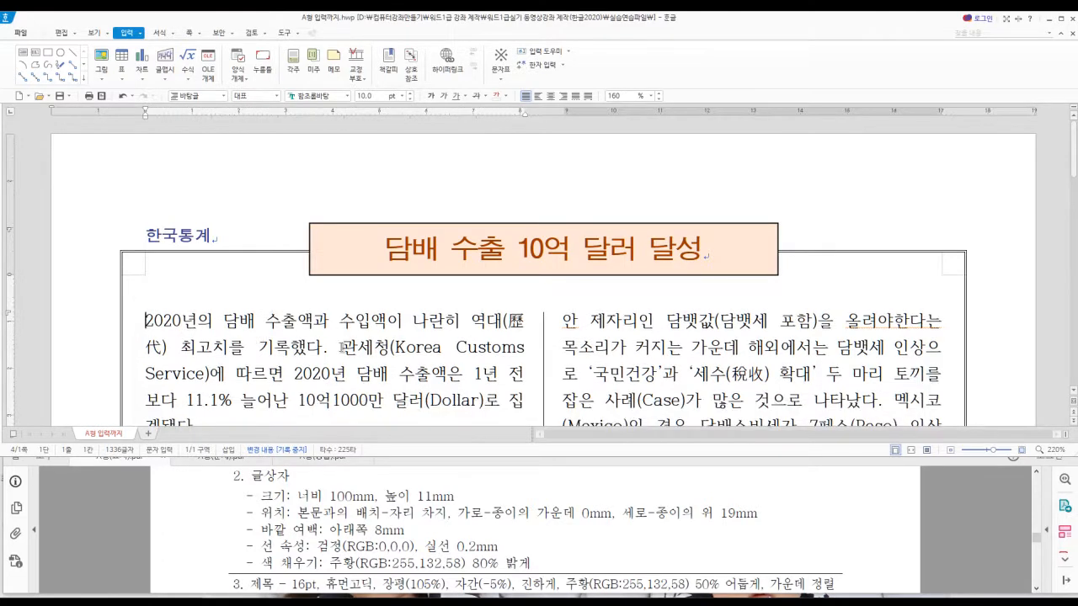
- Open the drop cap settings (문단 첫 글자 장식) for the first body paragraph starting with 2020년의
scroll(341, 346, "down", 2)
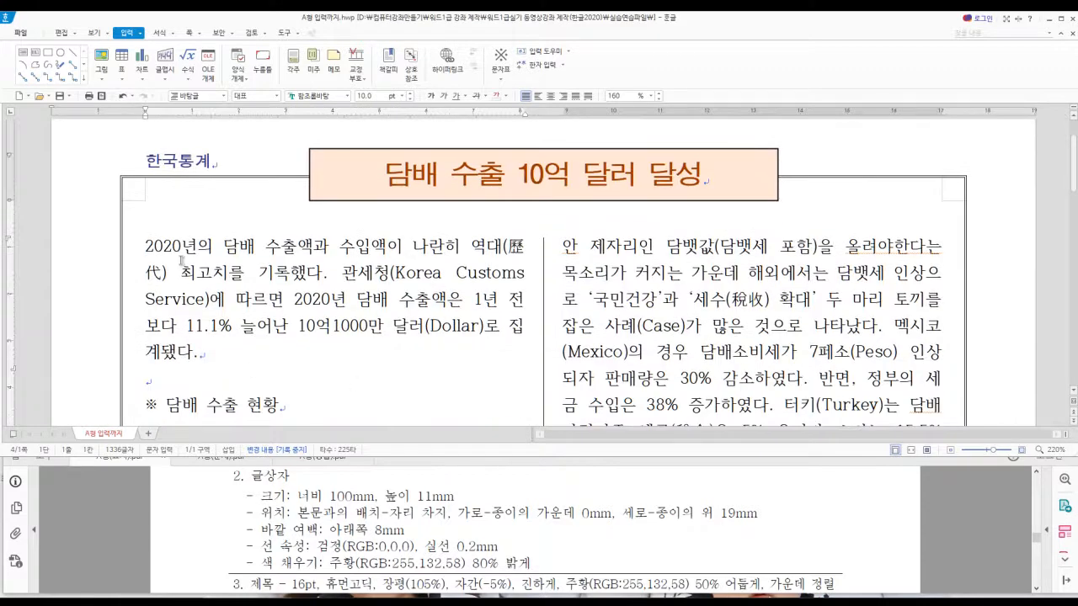
left_click(323, 271)
left_click(313, 298)
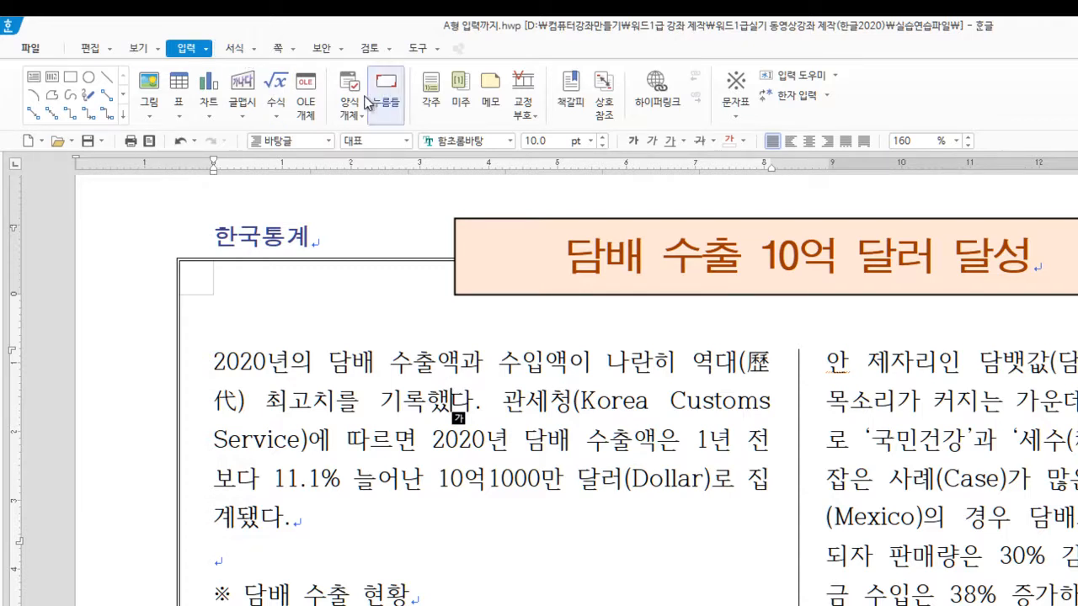
left_click(234, 49)
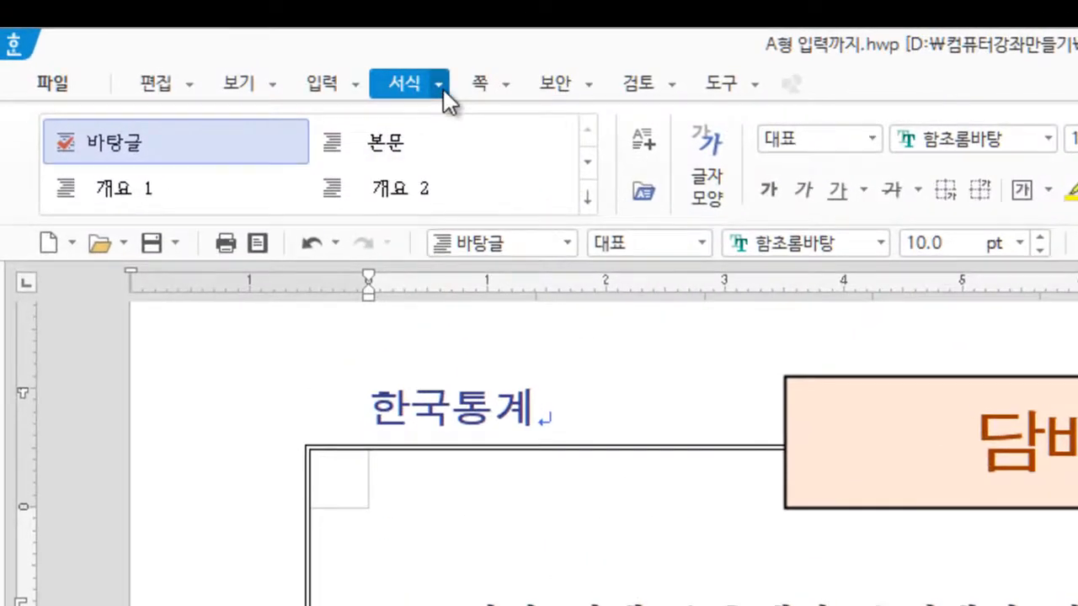
left_click(441, 87)
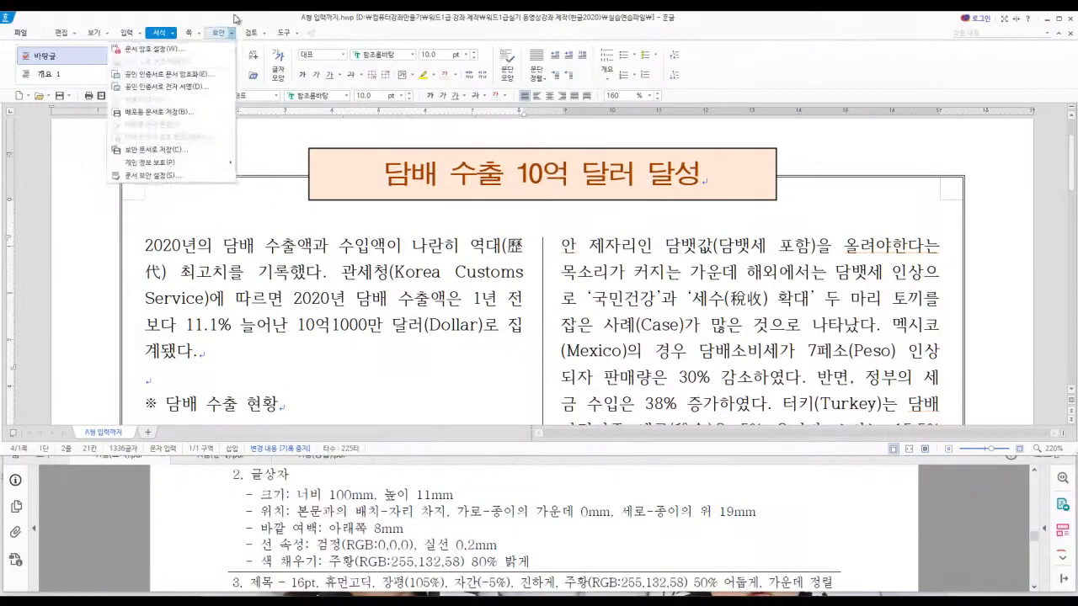
left_click(619, 36)
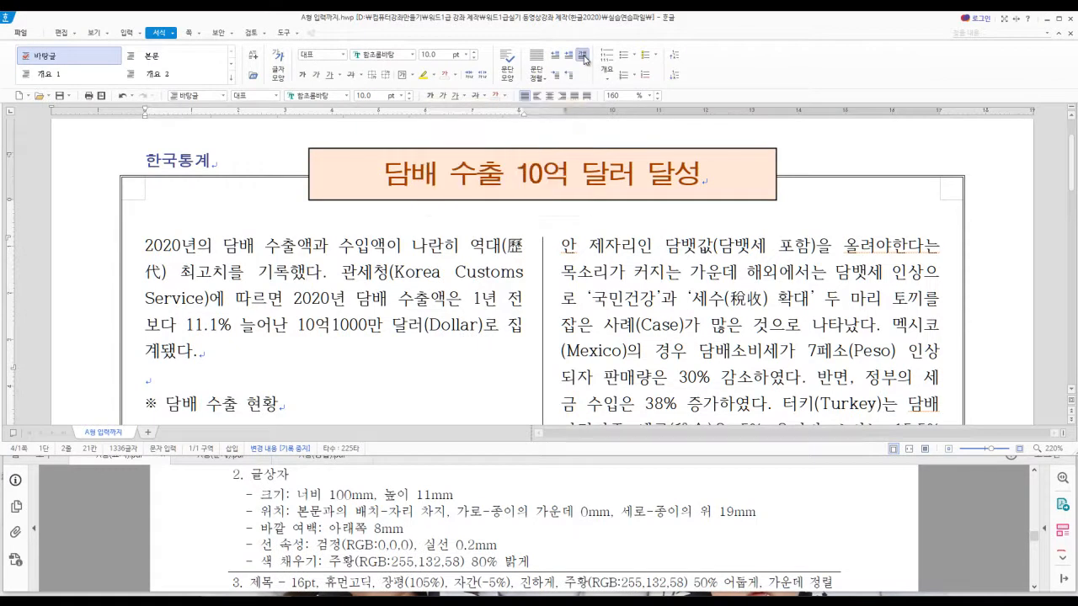
left_click(582, 56)
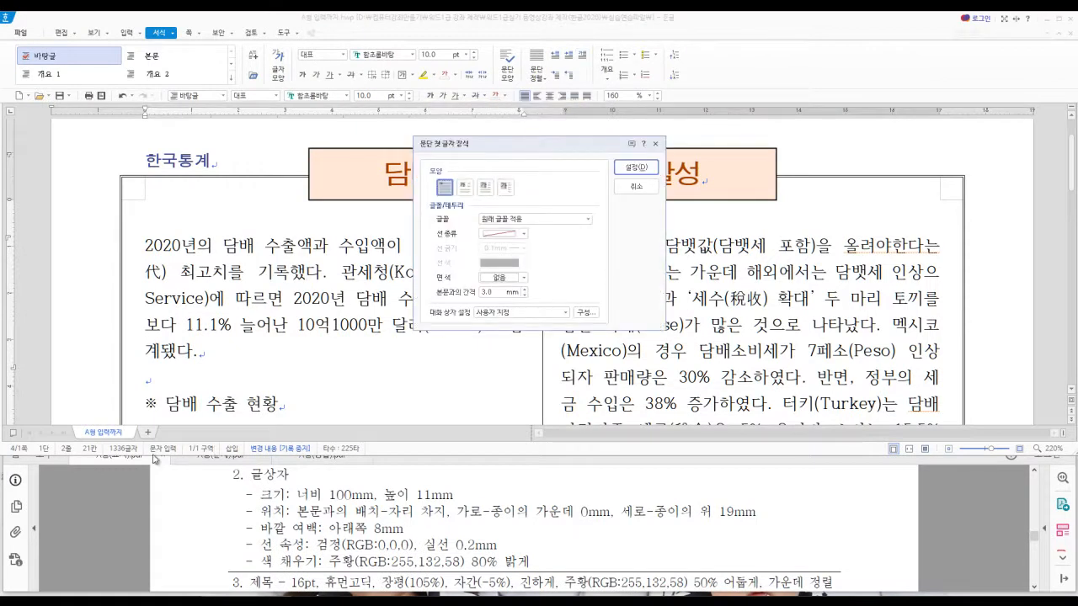
- Examine the drop cap example in A형(문제).pdf and its specification under item 4 of A형(표지).pdf
left_click(220, 455)
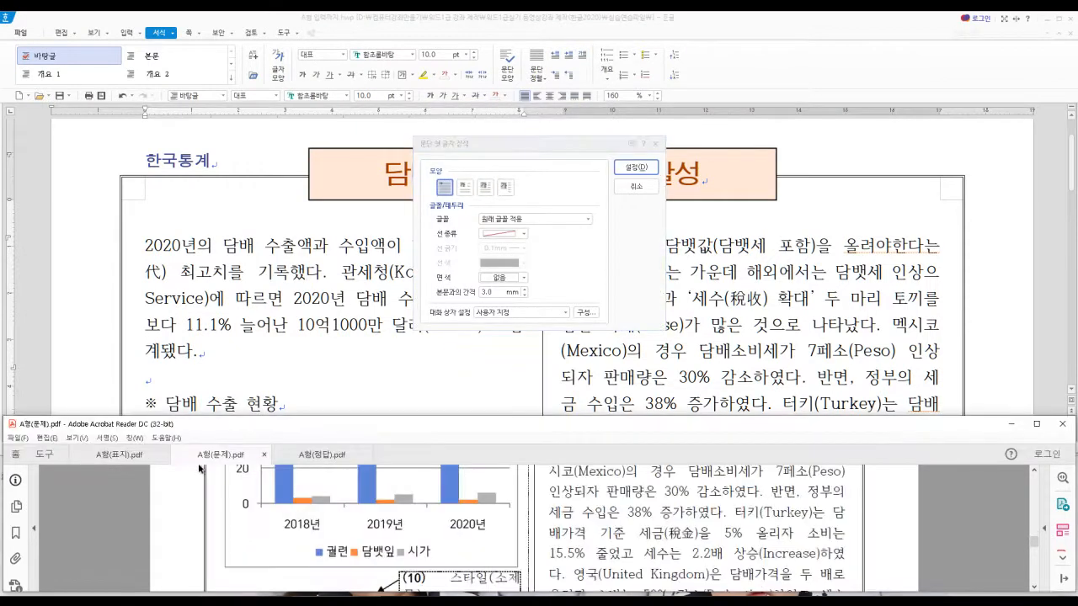
scroll(482, 529, "up", 3)
scroll(482, 530, "up", 8)
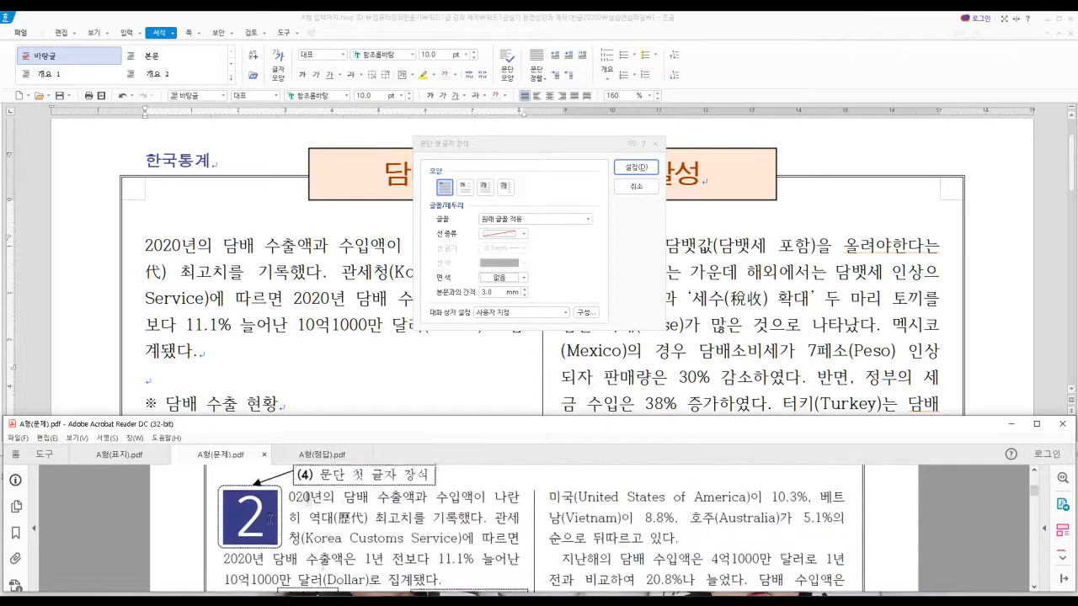
scroll(269, 520, "up", 1)
left_click(117, 455)
scroll(390, 528, "down", 2)
scroll(390, 528, "down", 3)
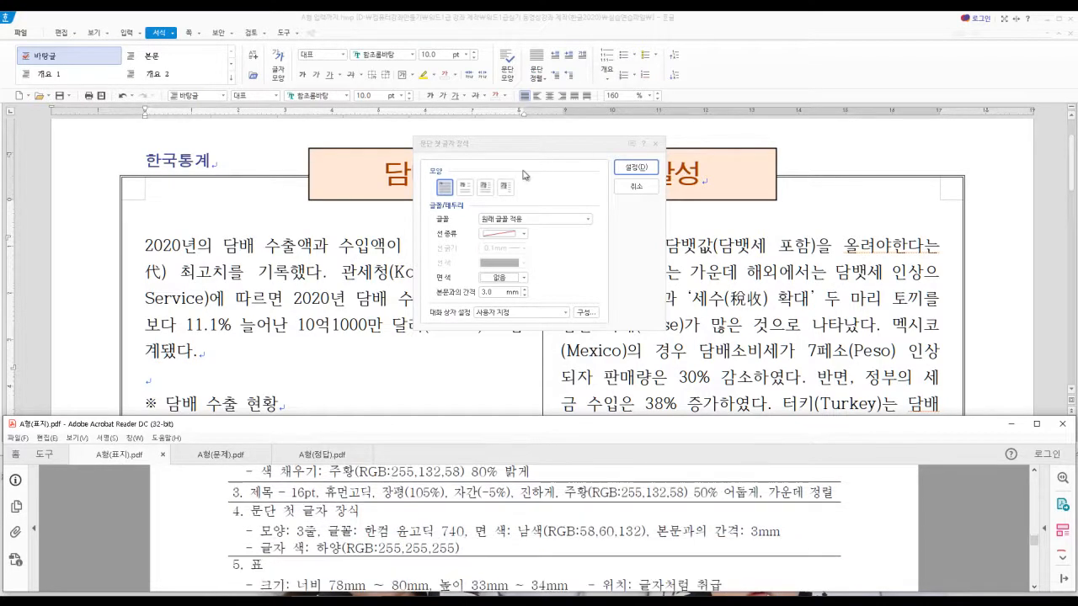
- Set the drop cap's shape to 3 lines (3줄) and its font to 한컴 윤고딕 740
left_click(485, 186)
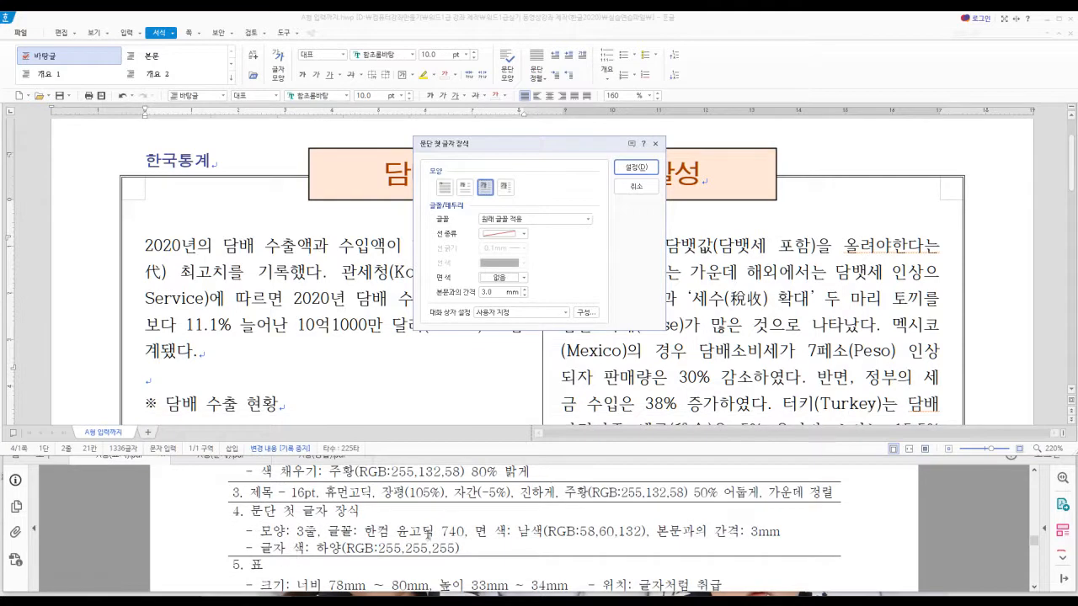
left_click(589, 219)
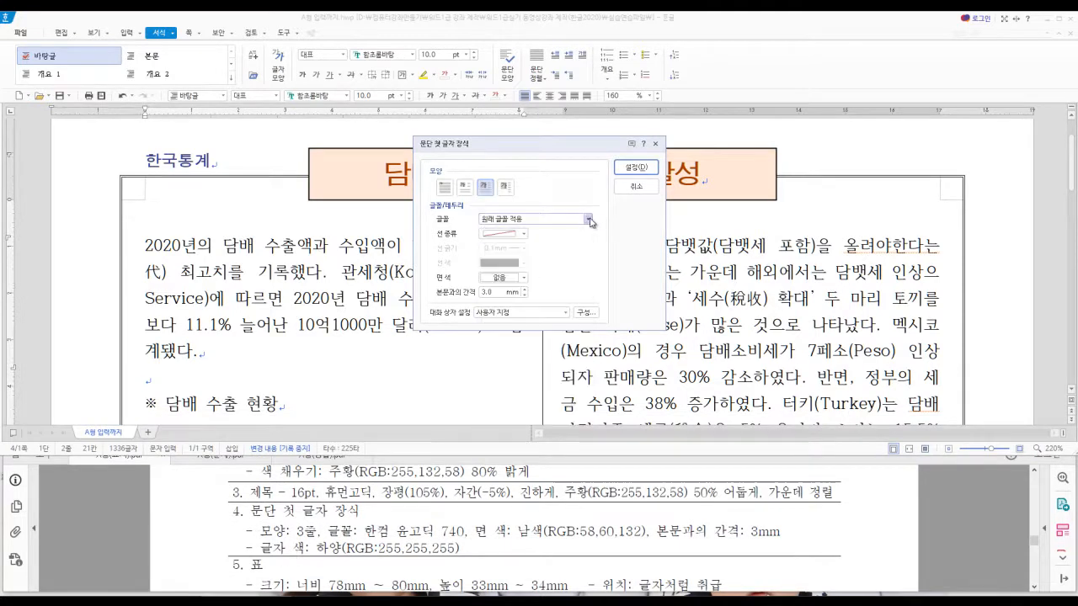
left_click(589, 220)
left_click(589, 221)
scroll(534, 328, "down", 15)
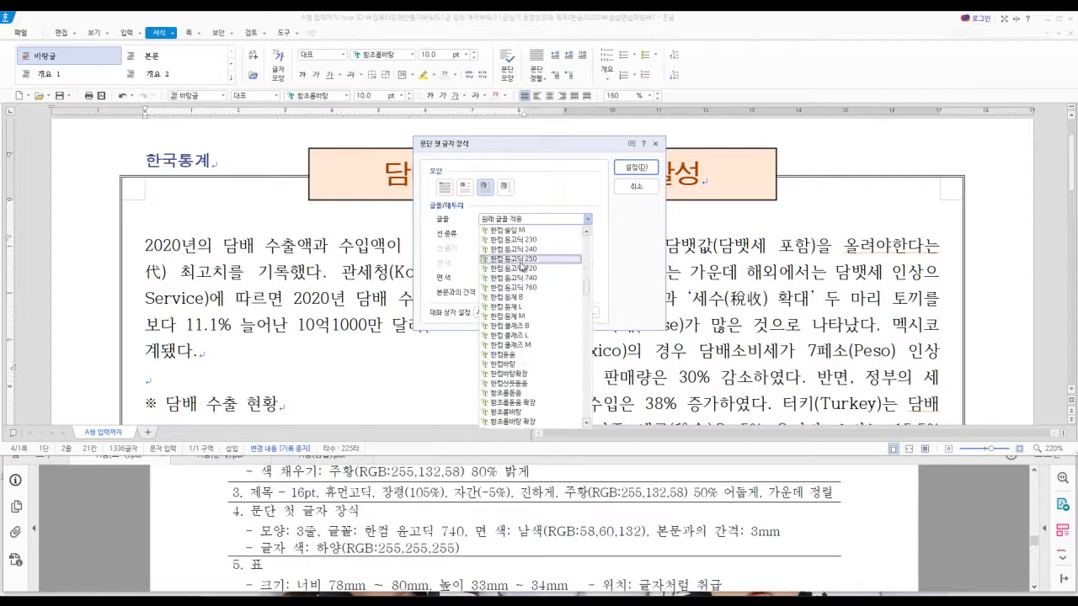
left_click(525, 278)
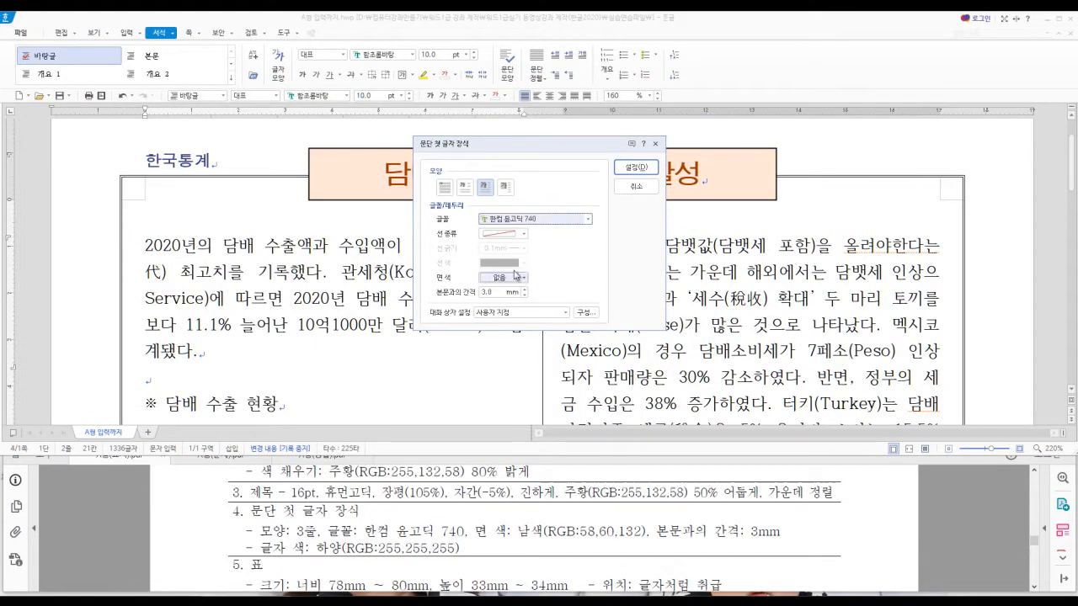
- Give the drop cap a navy (남색) face colour and apply the decoration to the paragraph
left_click(523, 278)
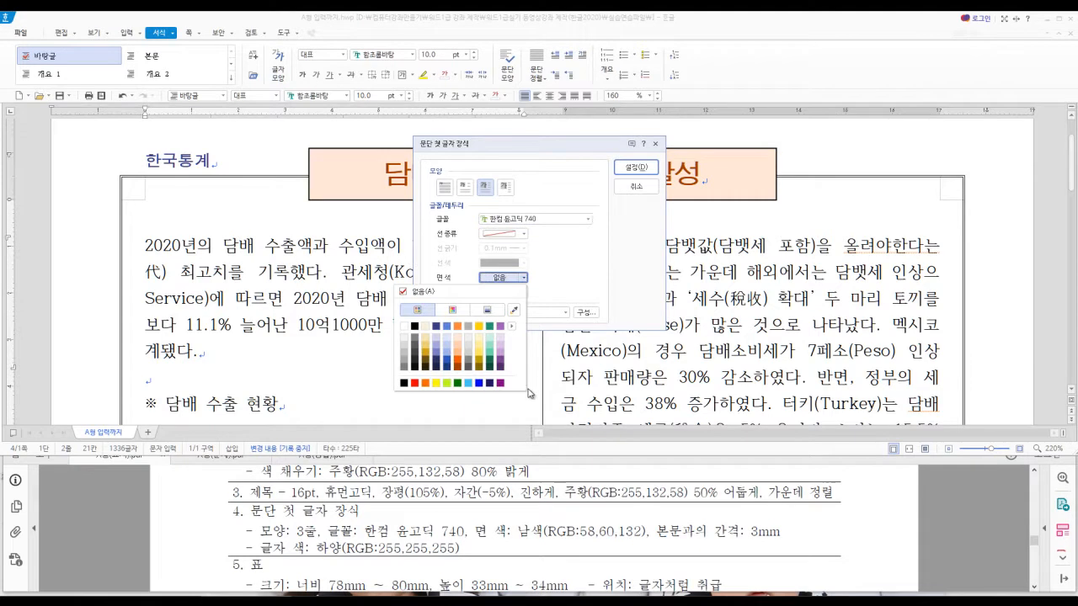
left_click(435, 326)
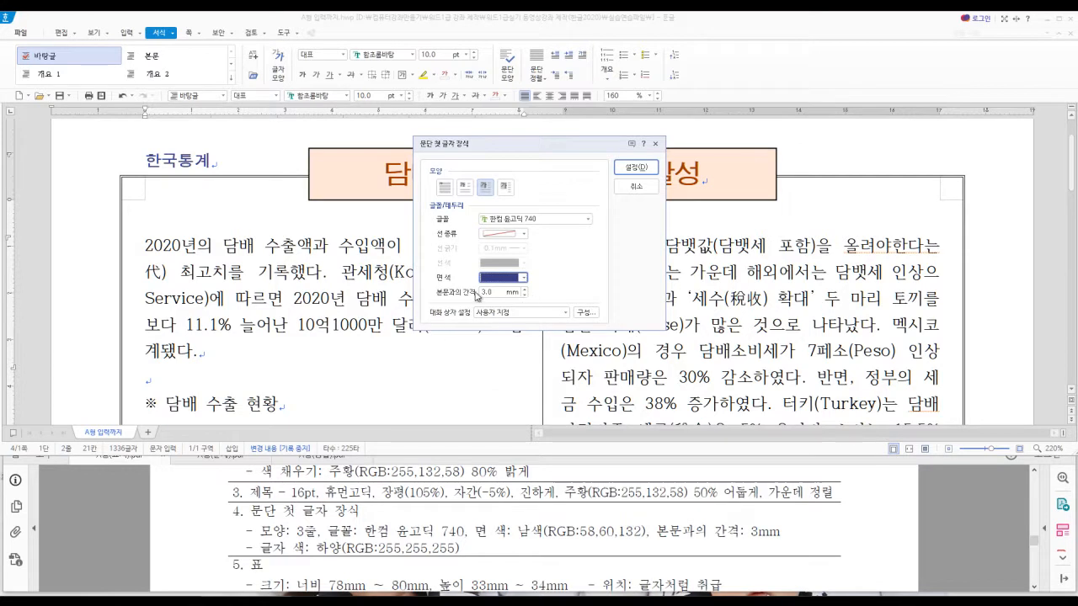
left_click(637, 167)
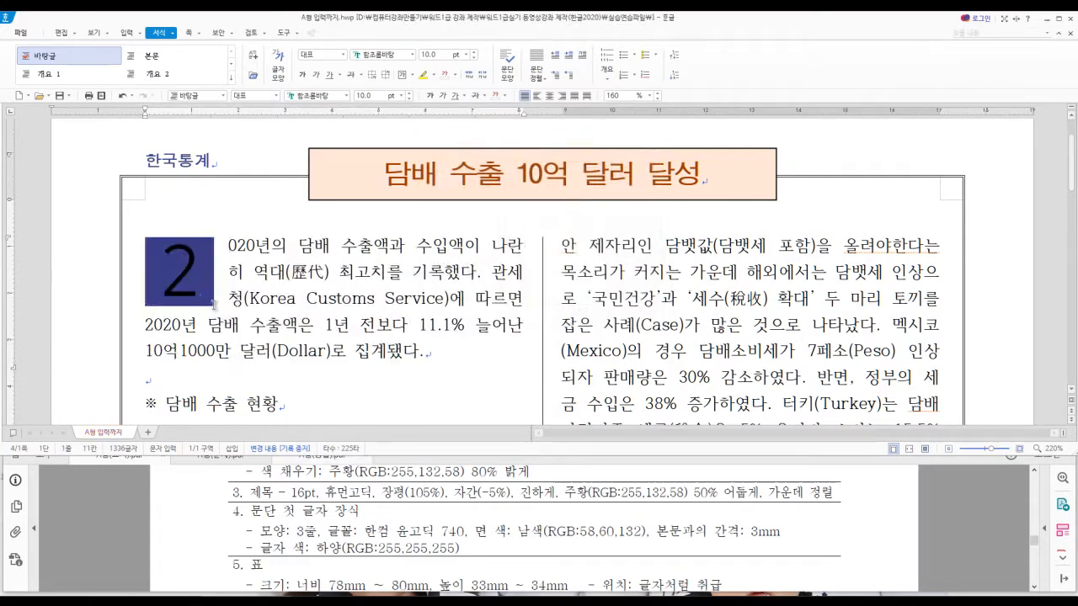
- Change the drop cap character 2 to white (하양) text
left_click(171, 274)
double_click(173, 274)
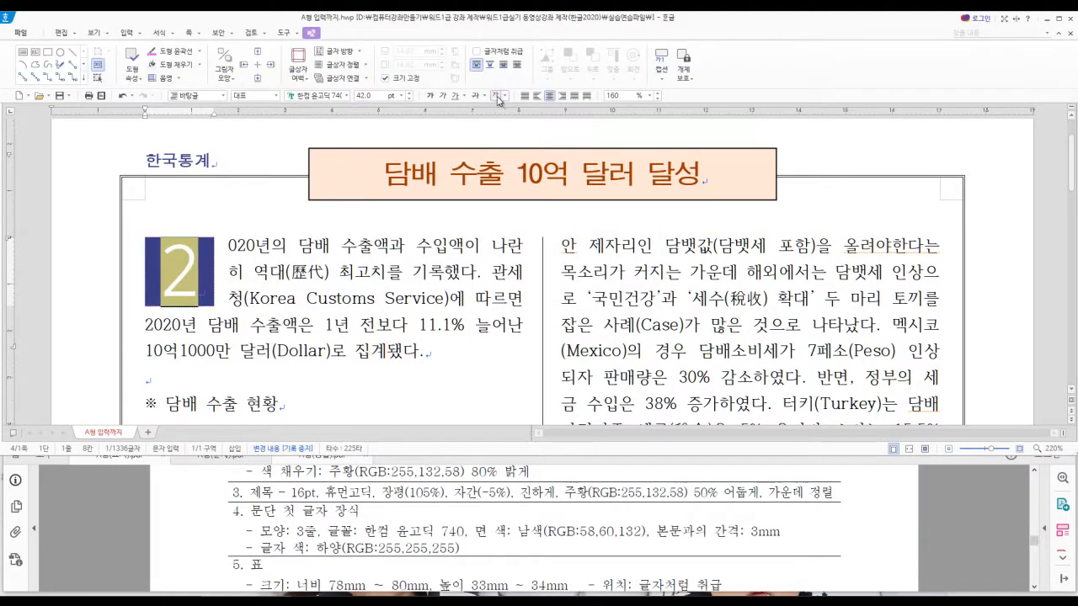
left_click(358, 349)
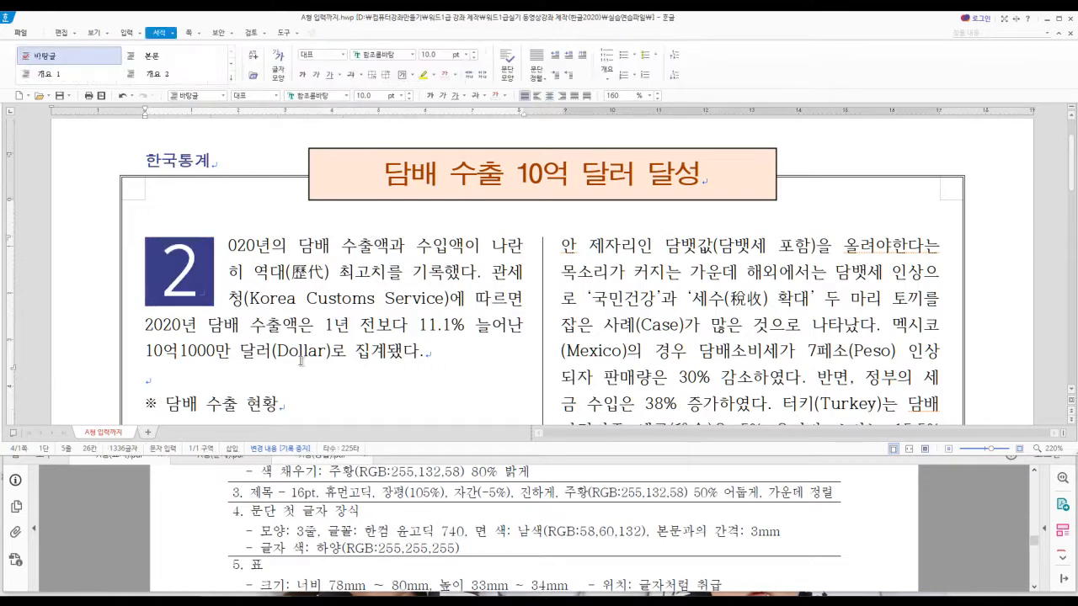
- Start a new paragraph style named 표제목 from the ※ 담배 수출 현황 line above the table
scroll(355, 351, "down", 2)
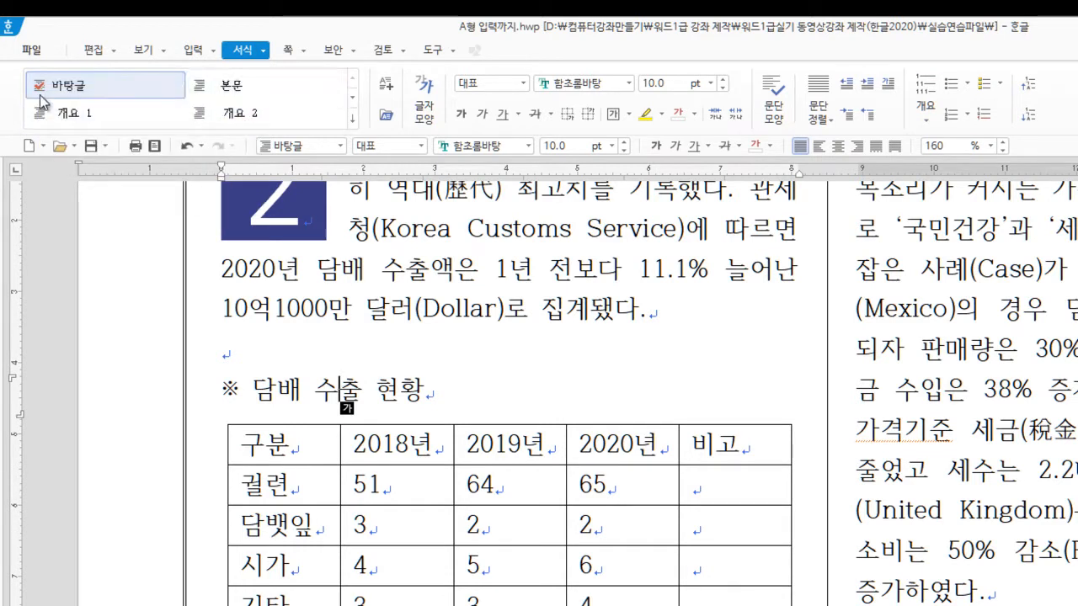
left_click(341, 146)
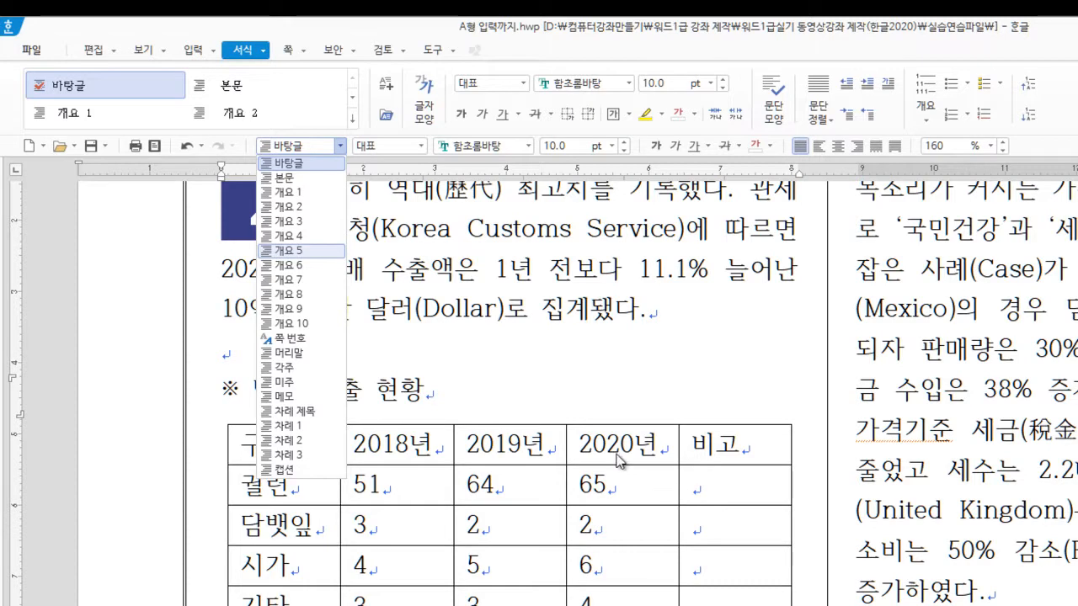
left_click(446, 343)
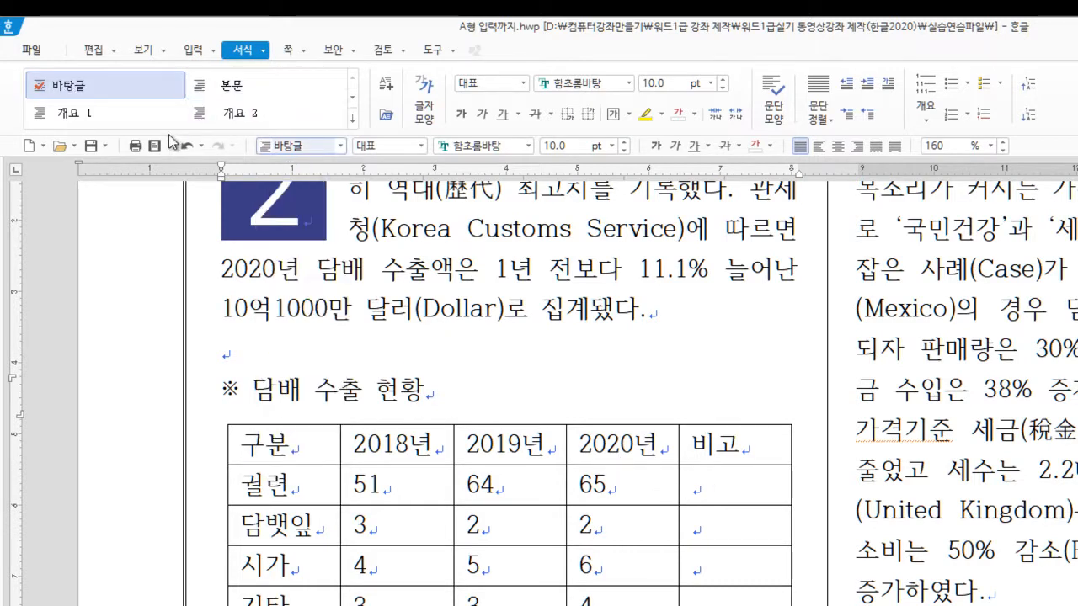
left_click(390, 90)
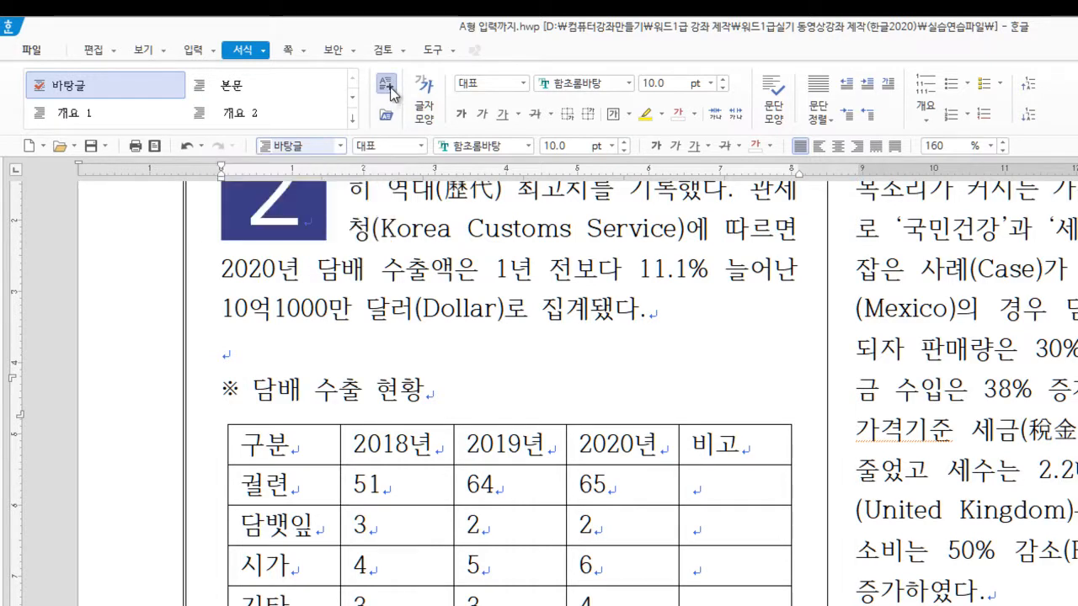
left_click(376, 394)
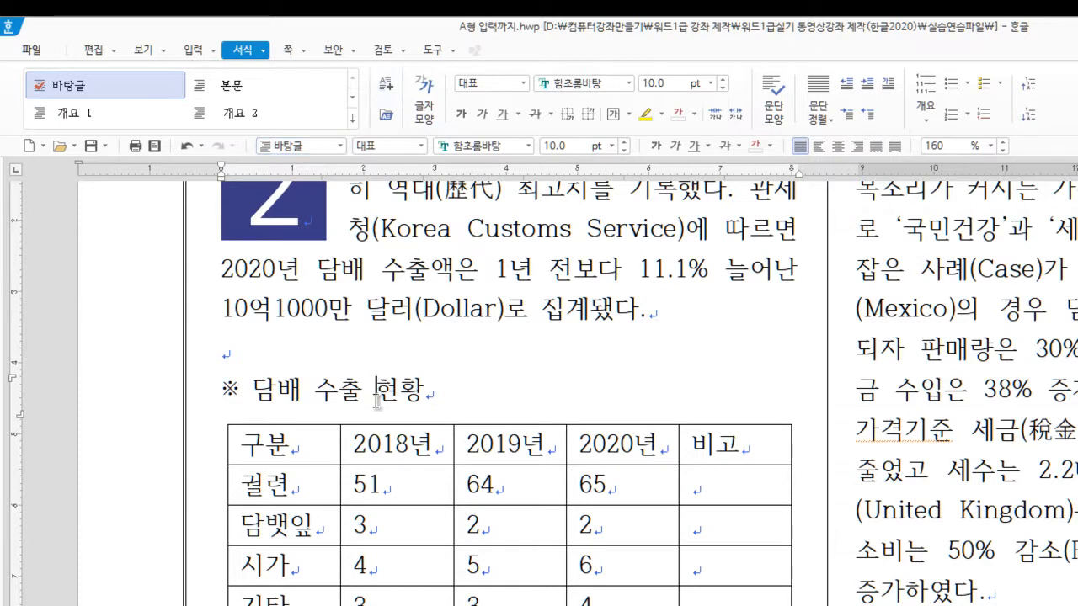
left_click(387, 90)
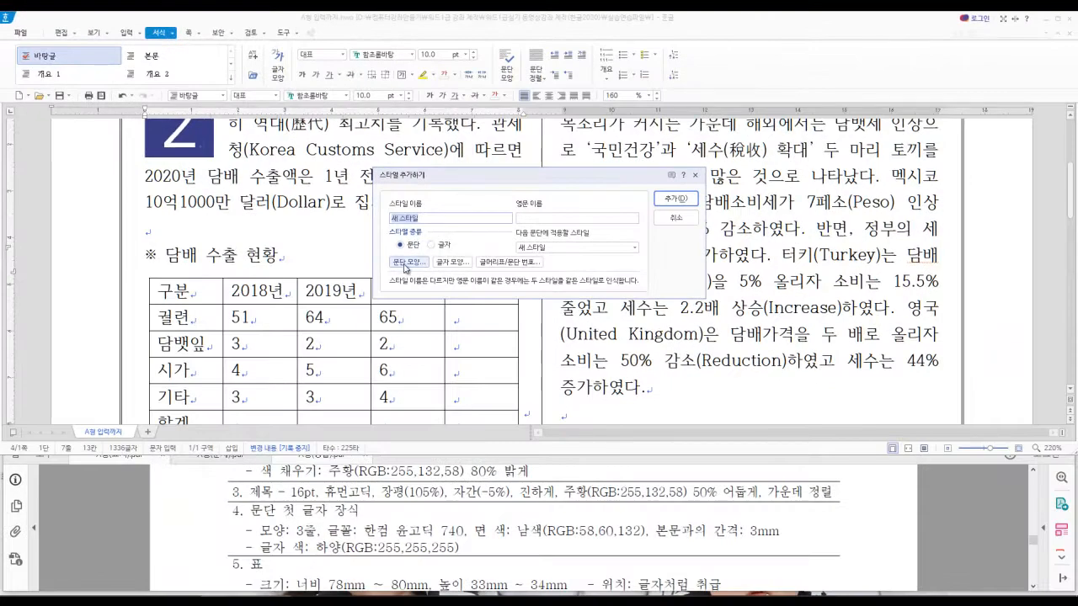
type("vywpe")
- Examine the 표제목 style specification under item 10 of A형(표지).pdf in Adobe Acrobat Reader
left_click(389, 525)
scroll(395, 528, "down", 2)
scroll(408, 533, "up", 2)
scroll(410, 527, "down", 6)
scroll(409, 520, "down", 10)
scroll(385, 509, "down", 2)
left_click_drag(304, 522, 812, 537)
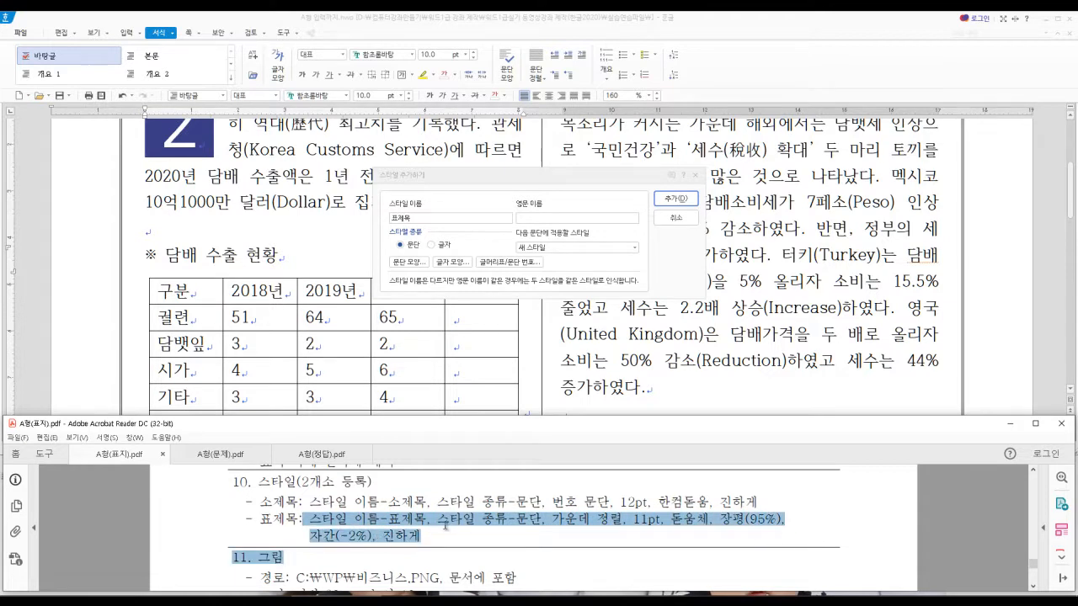
- Set the 표제목 style's paragraph alignment to centre in the new style's paragraph shape settings
left_click(412, 266)
left_click(412, 266)
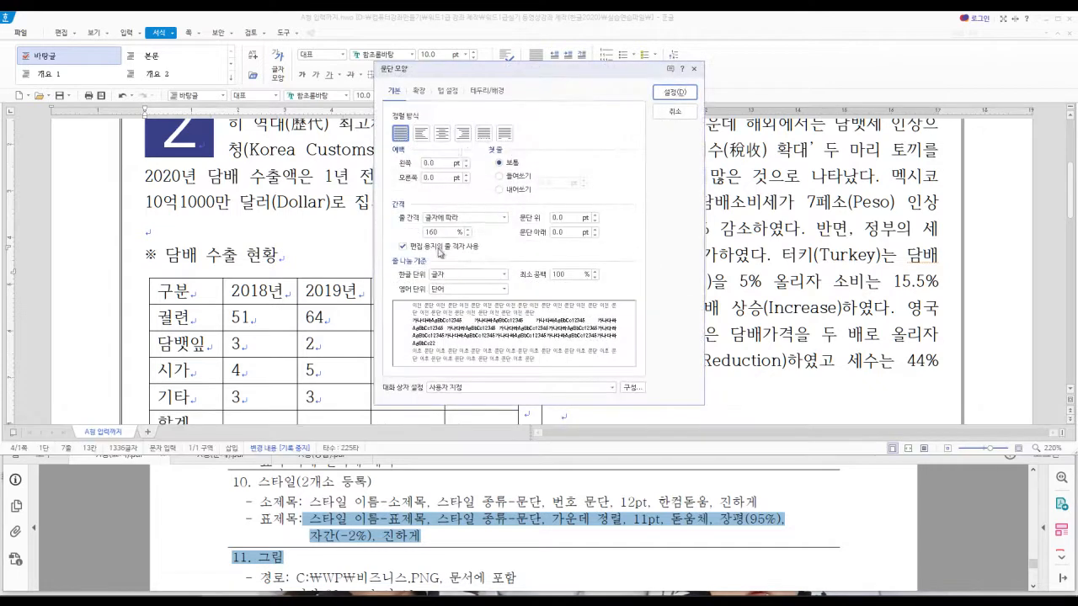
left_click(441, 134)
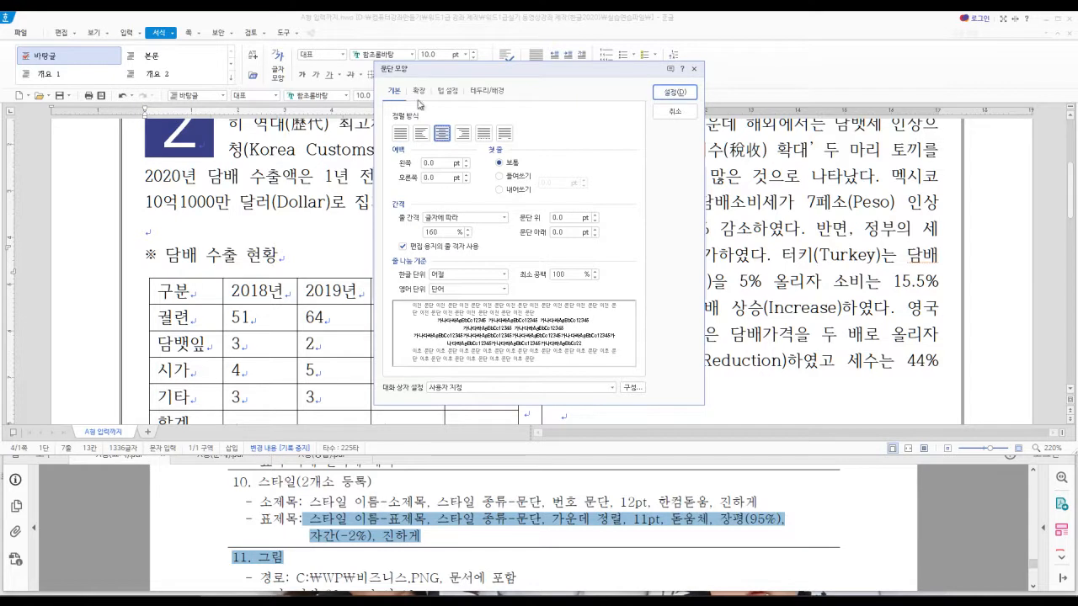
left_click(683, 95)
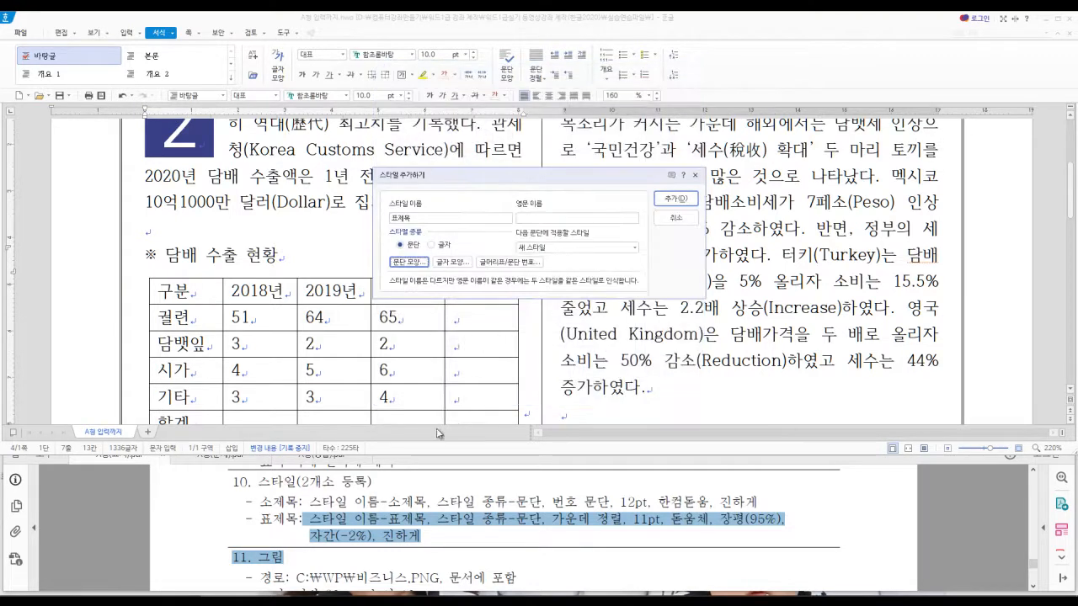
- Set the 표제목 style's character size to 11 pt and its font to 돋움체
left_click(458, 264)
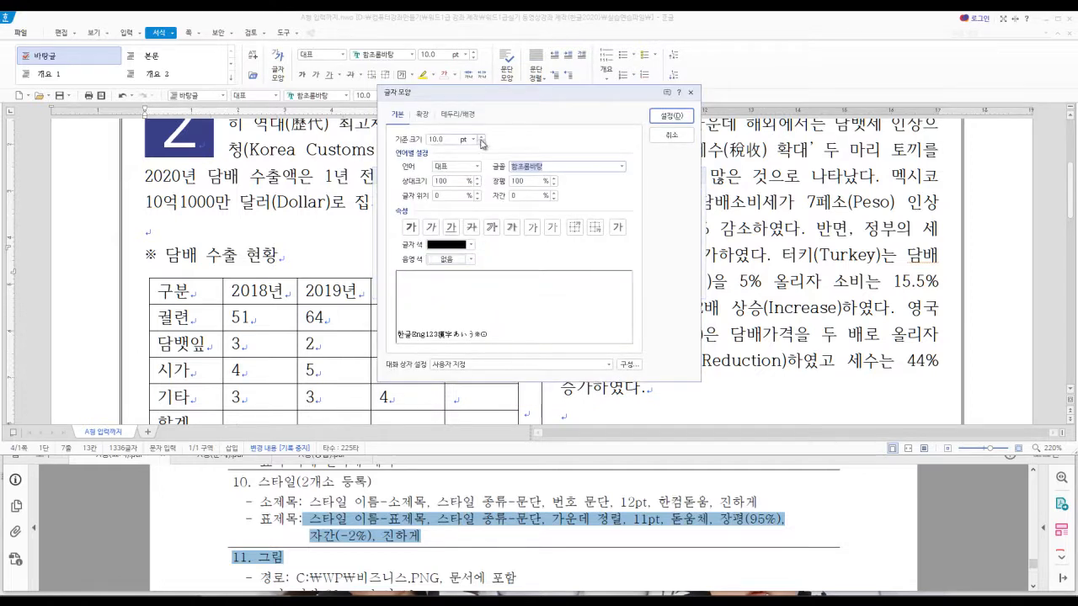
left_click(483, 139)
left_click(621, 167)
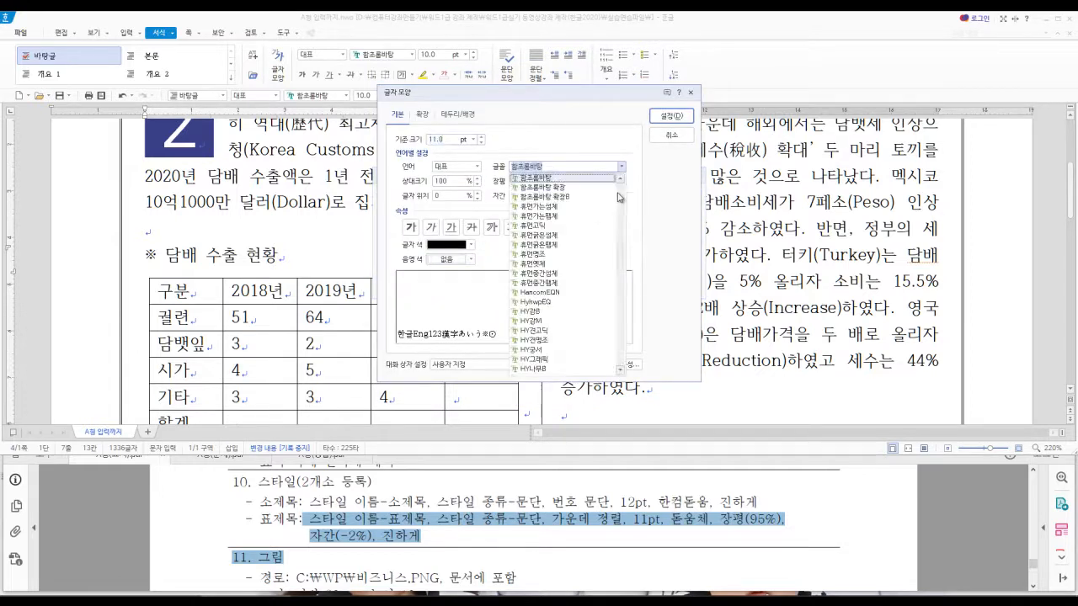
left_click_drag(621, 253, 621, 210)
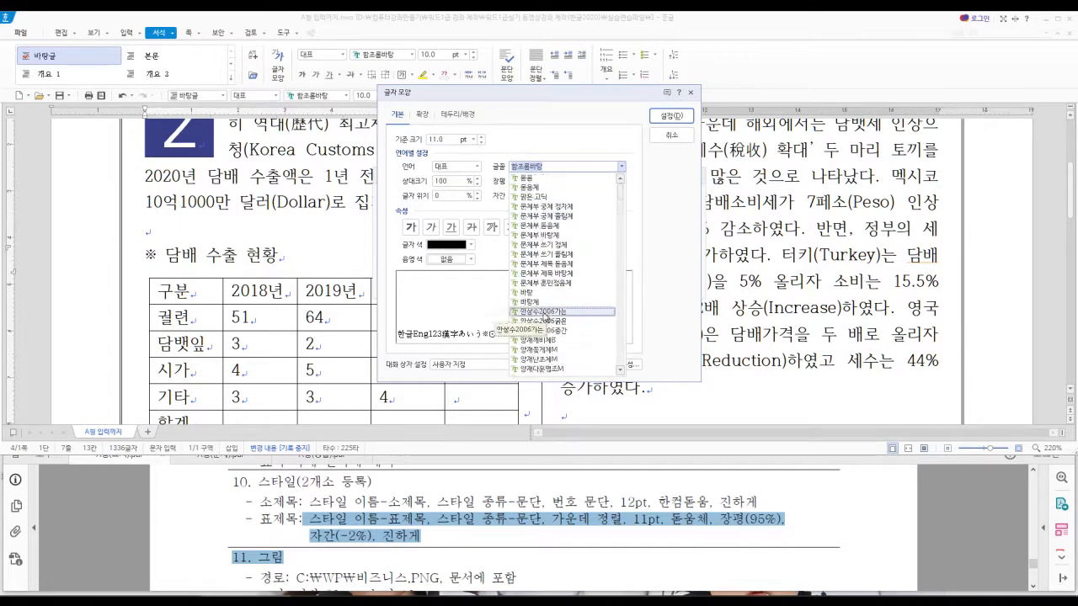
scroll(548, 319, "up", 6)
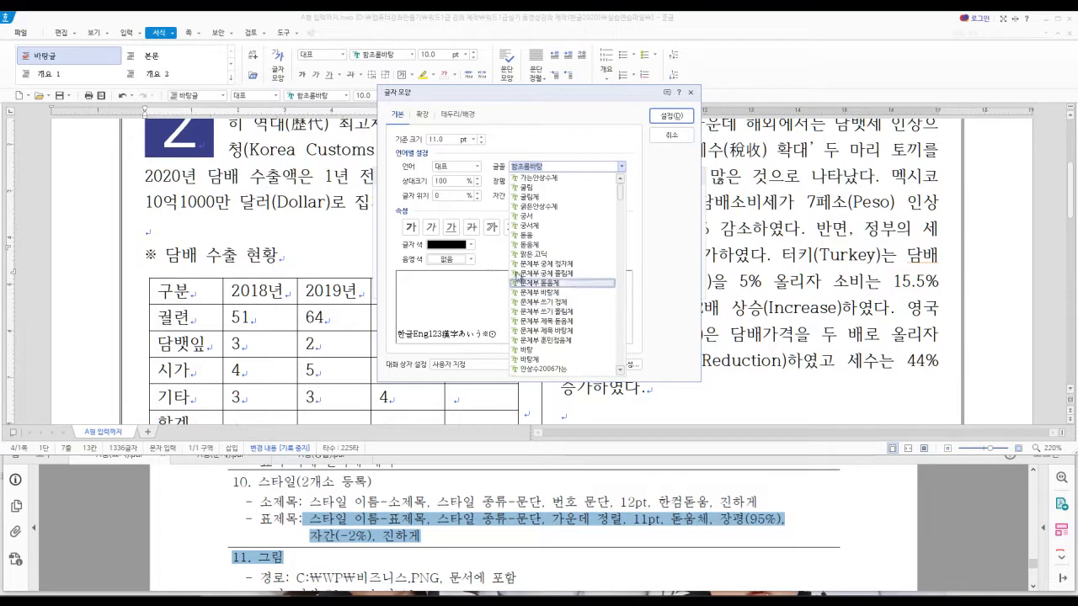
left_click(540, 245)
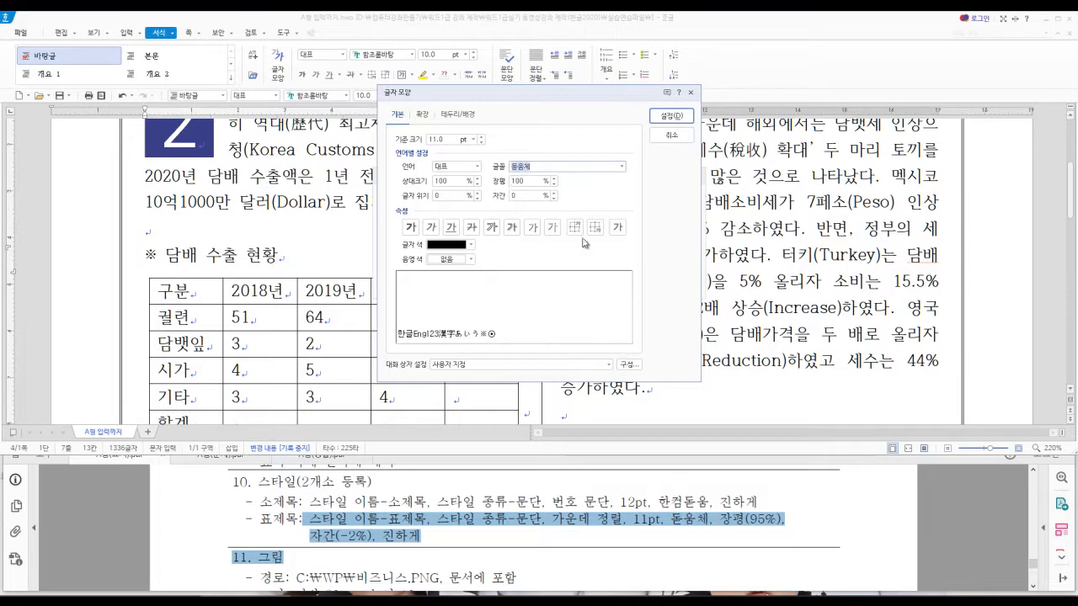
- Give the 표제목 style 95% character width (장평), -2% spacing (자간) and bold, and add the style
key("Tab")
key("Tab")
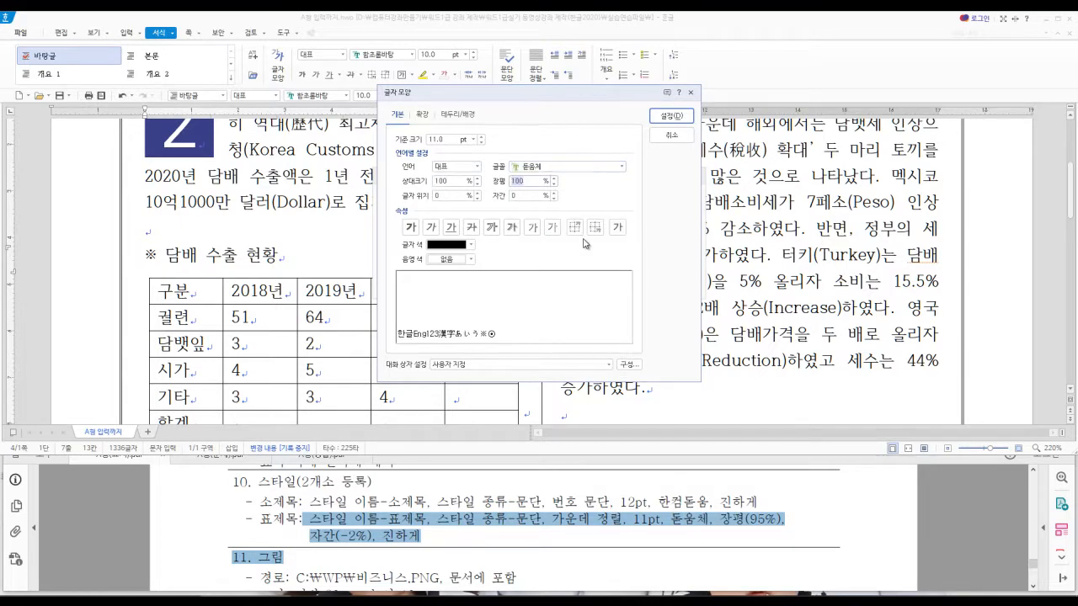
type("95")
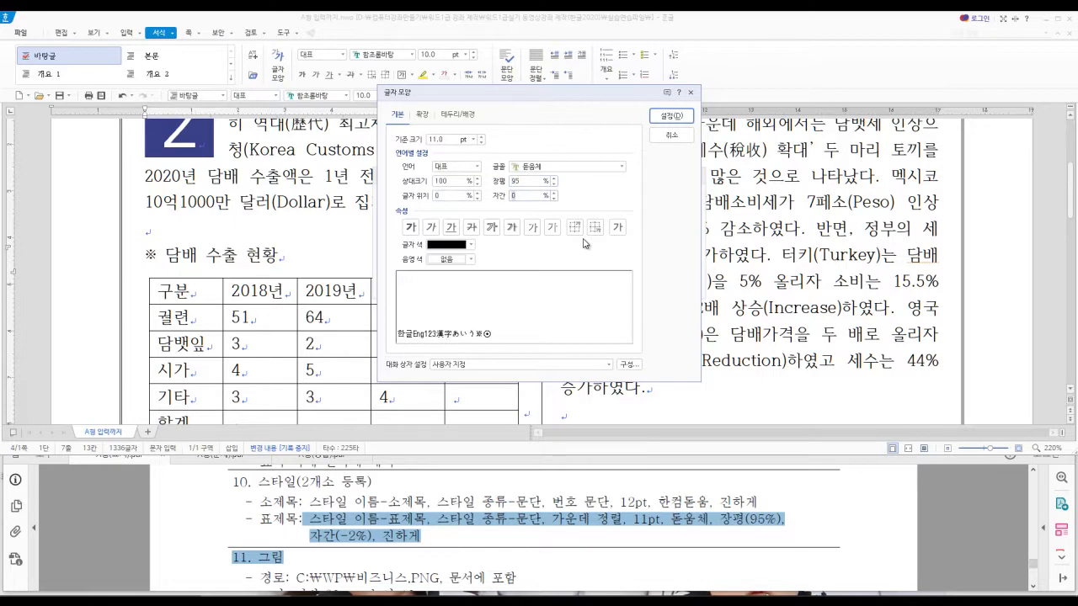
type("-2")
key("Tab")
key("space")
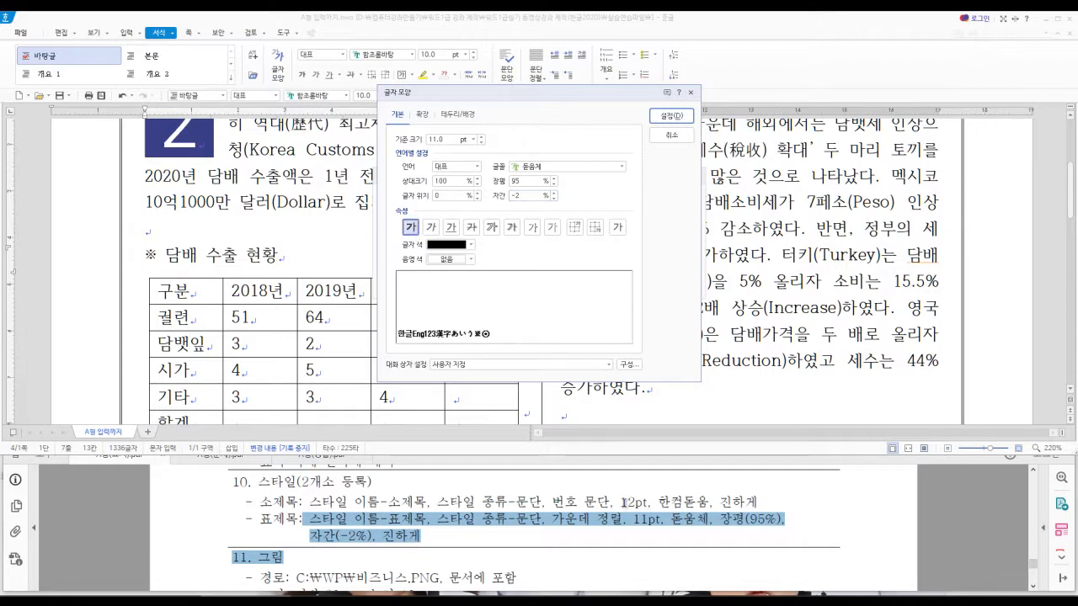
left_click(679, 118)
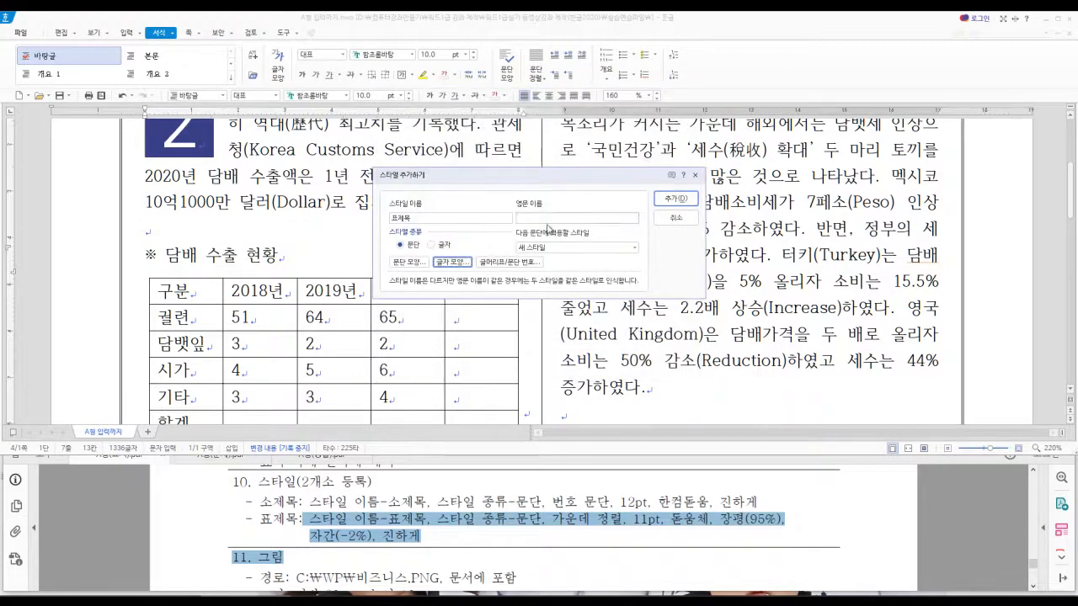
left_click(676, 201)
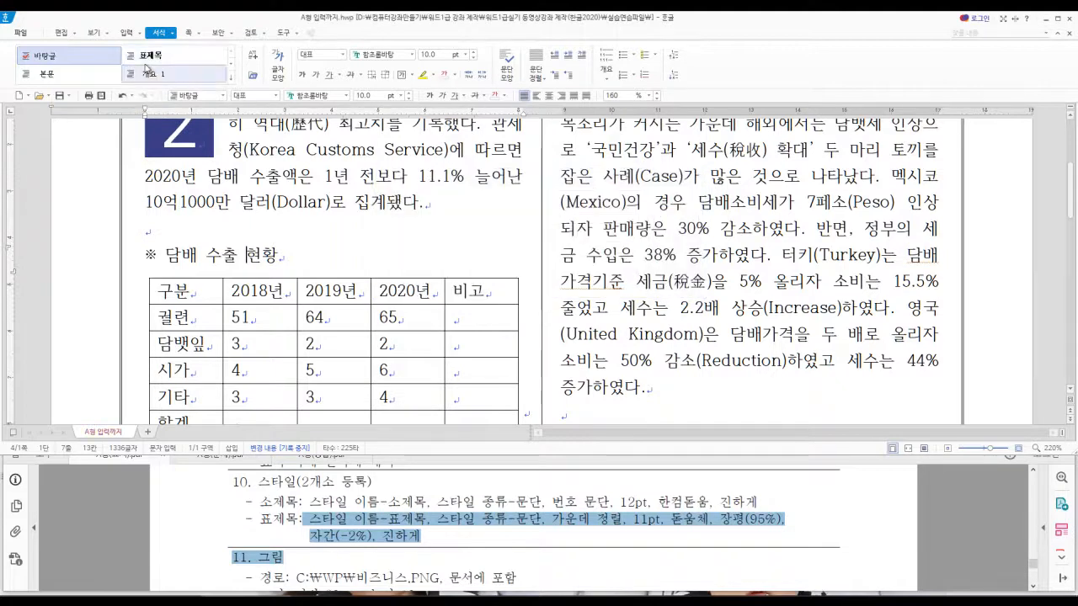
- Apply the 표제목 style to the ※ 담배 수출 현황 line above the table
left_click(224, 99)
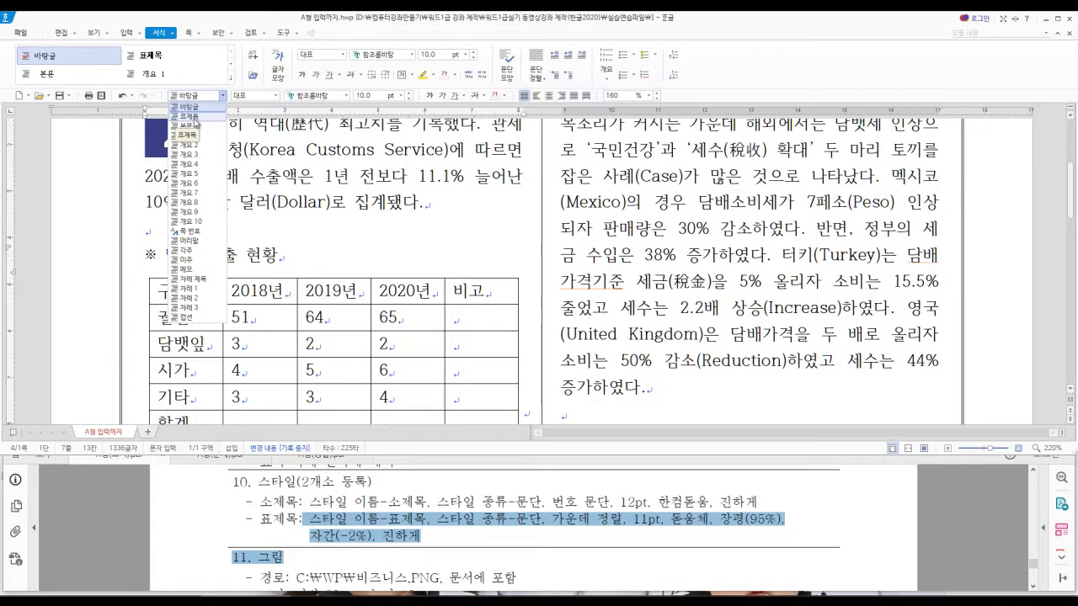
left_click(334, 255)
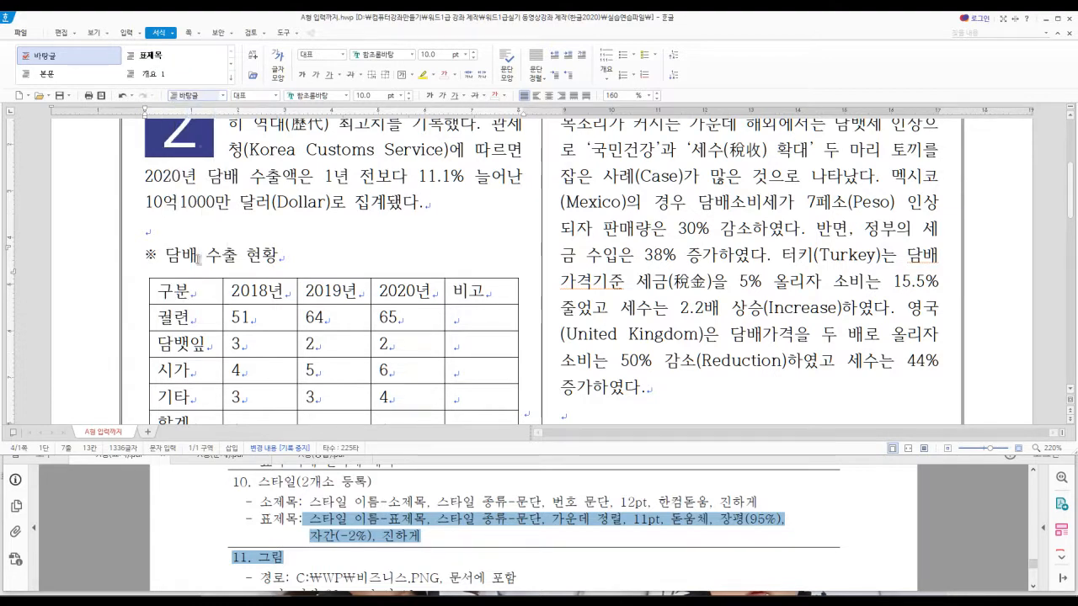
left_click(241, 254)
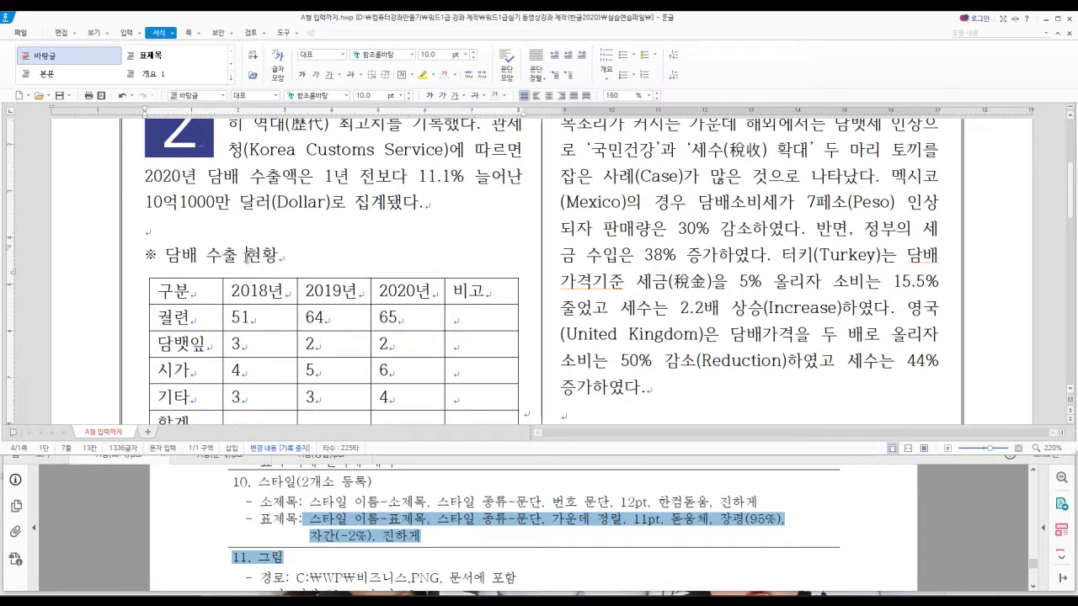
left_click(223, 96)
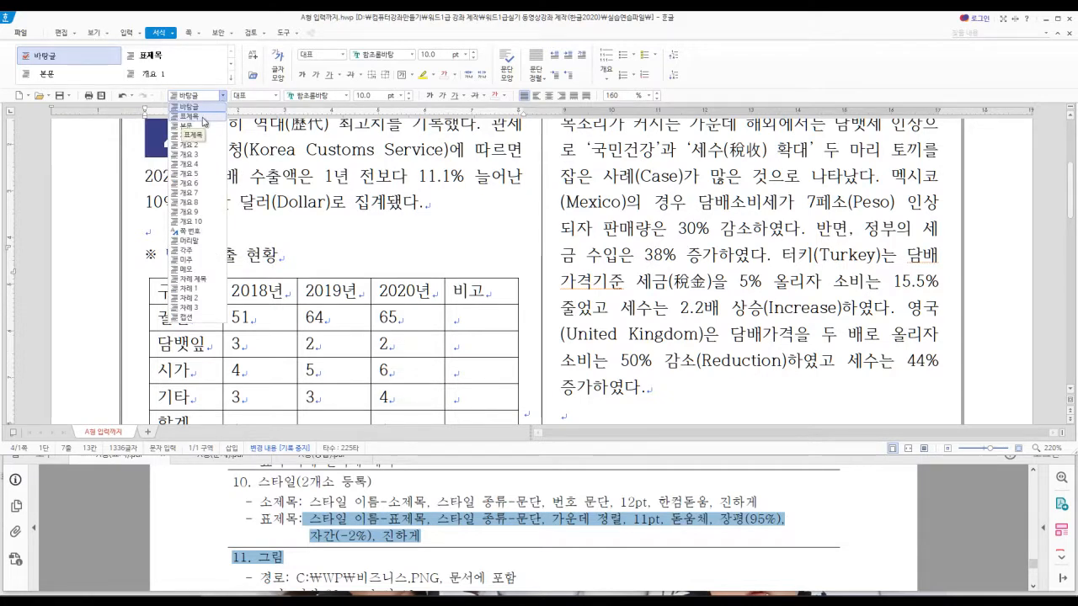
left_click(202, 117)
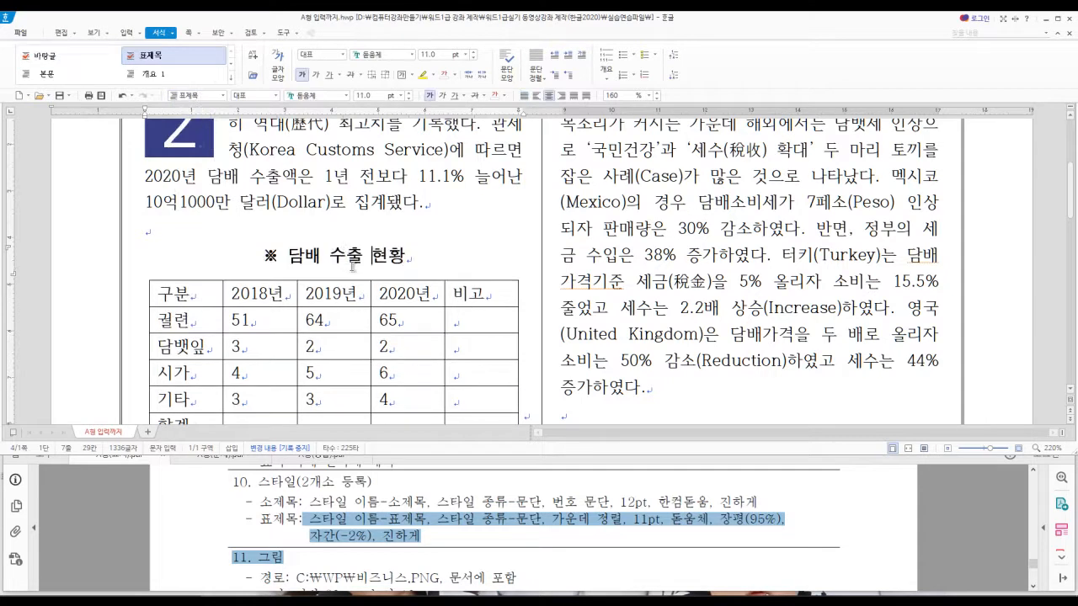
- Try the 표제목 style on the first body paragraph, which begins with the drop cap
left_click(391, 201)
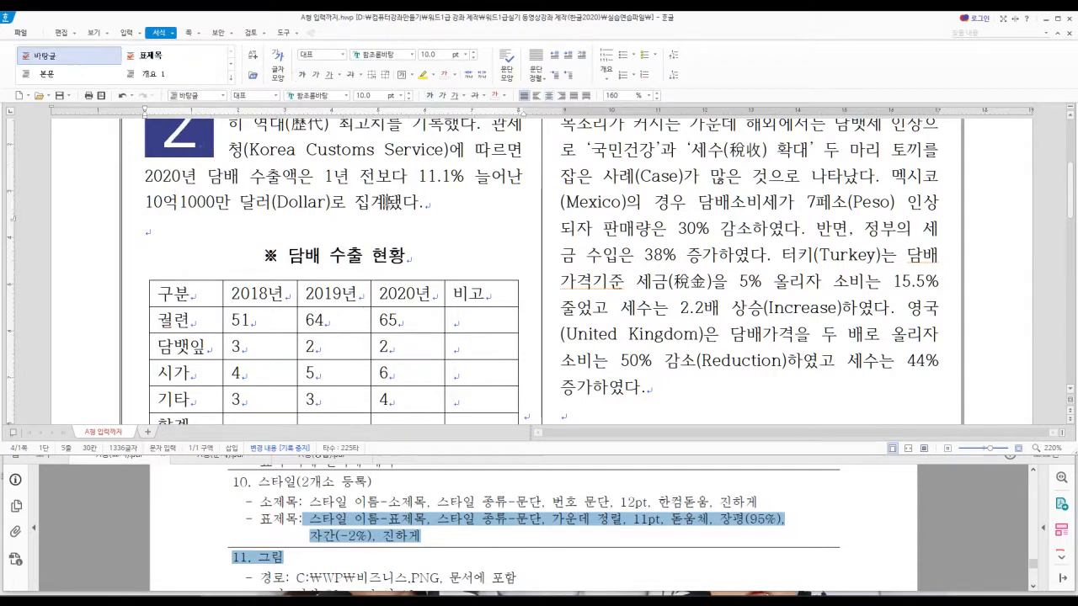
left_click(222, 96)
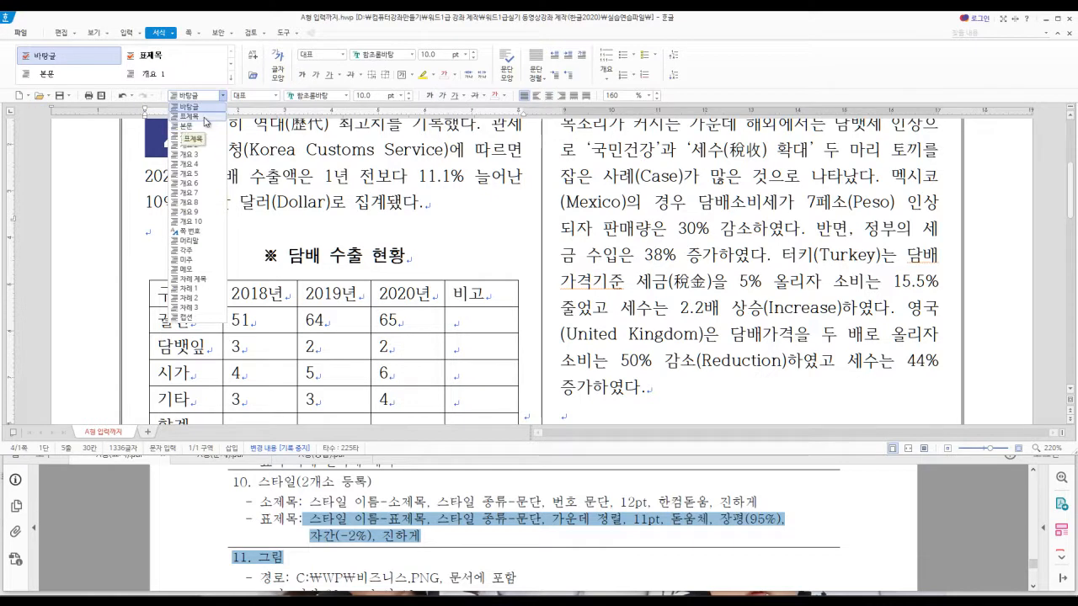
left_click(205, 117)
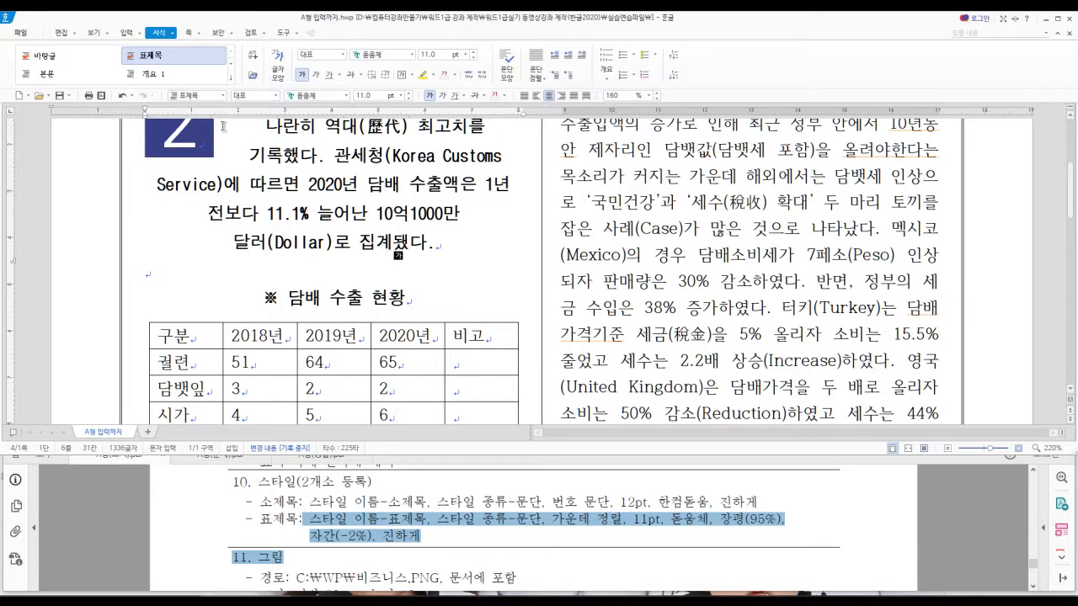
- Restore the first body paragraph to the 바탕글 style
left_click(224, 96)
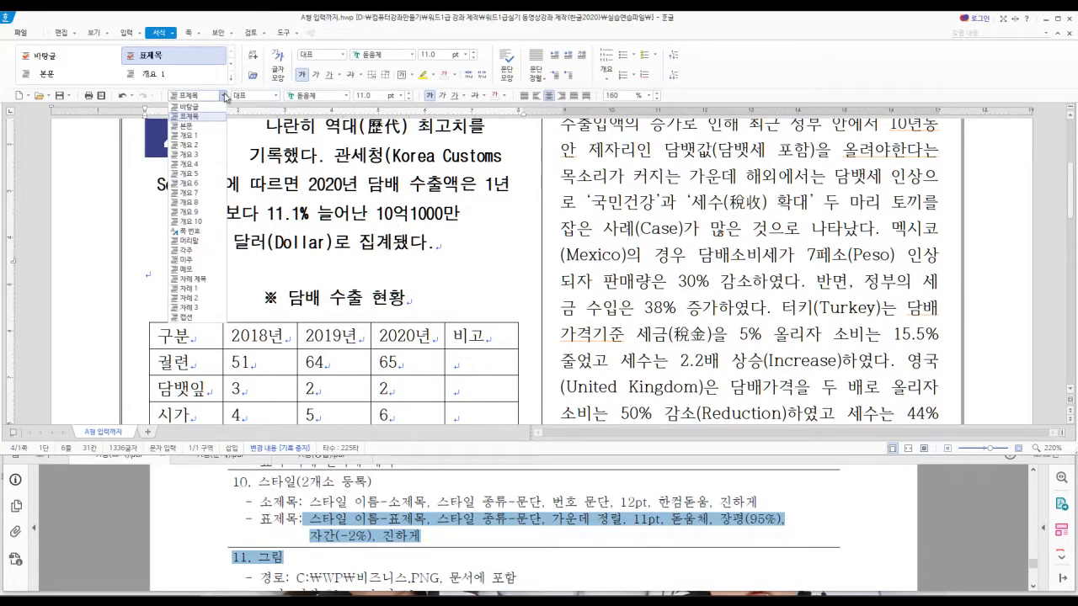
left_click(209, 107)
scroll(384, 360, "up", 5)
scroll(384, 360, "down", 3)
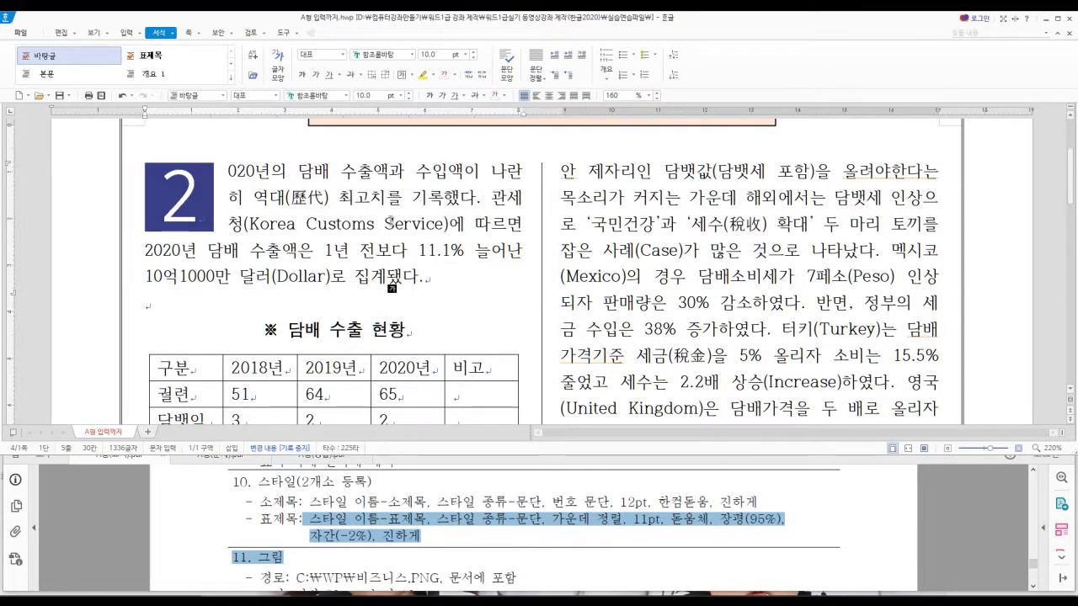
left_click_drag(227, 173, 444, 283)
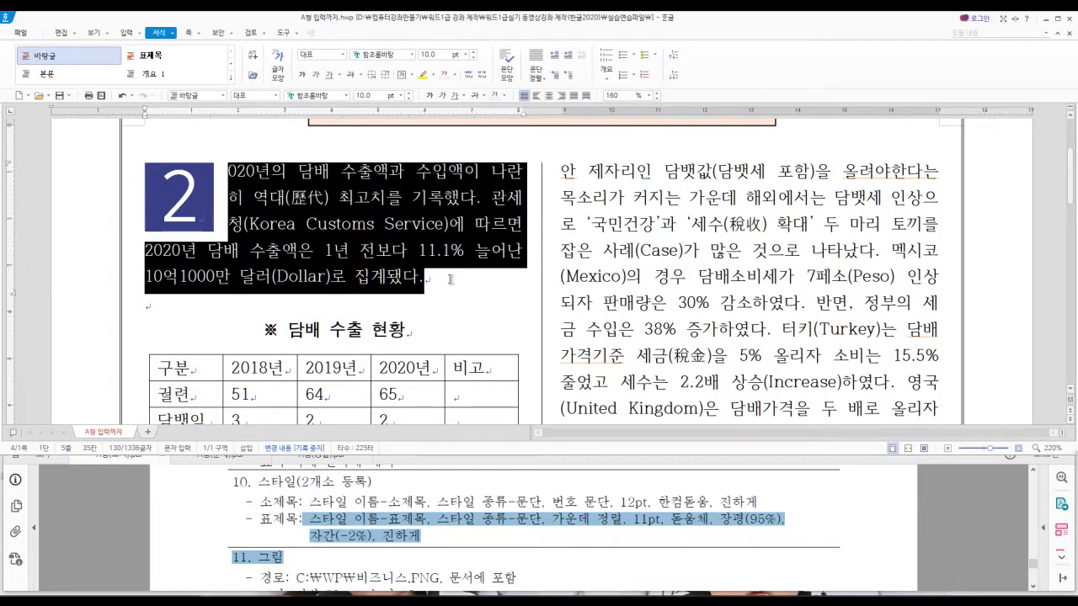
left_click(450, 279)
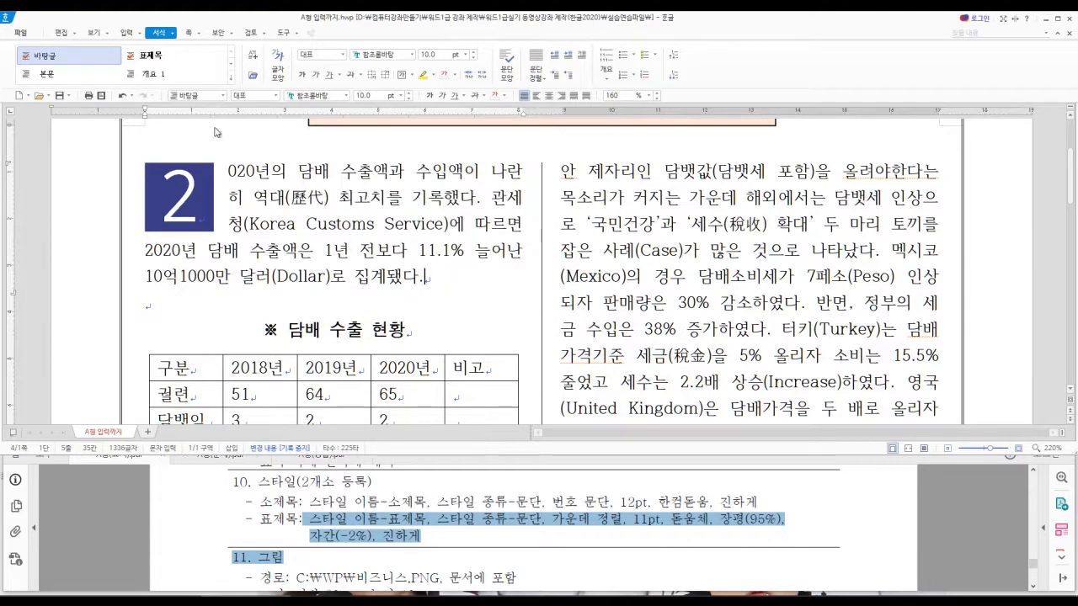
- Insert a footnote at the end of the ※ 담배 수출 현황 line above the table
left_click(364, 328)
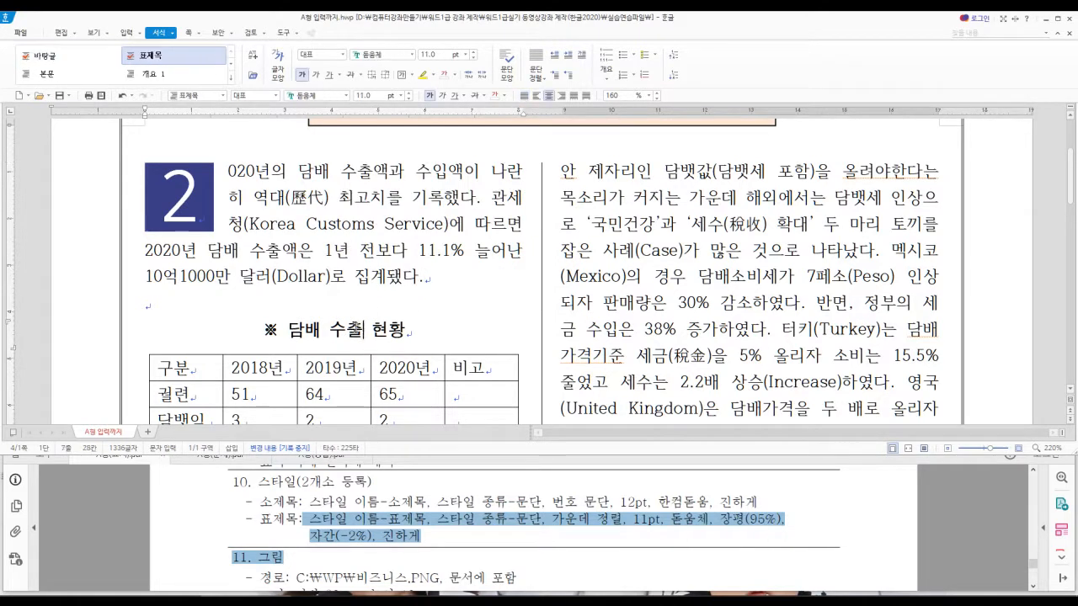
scroll(370, 336, "down", 2)
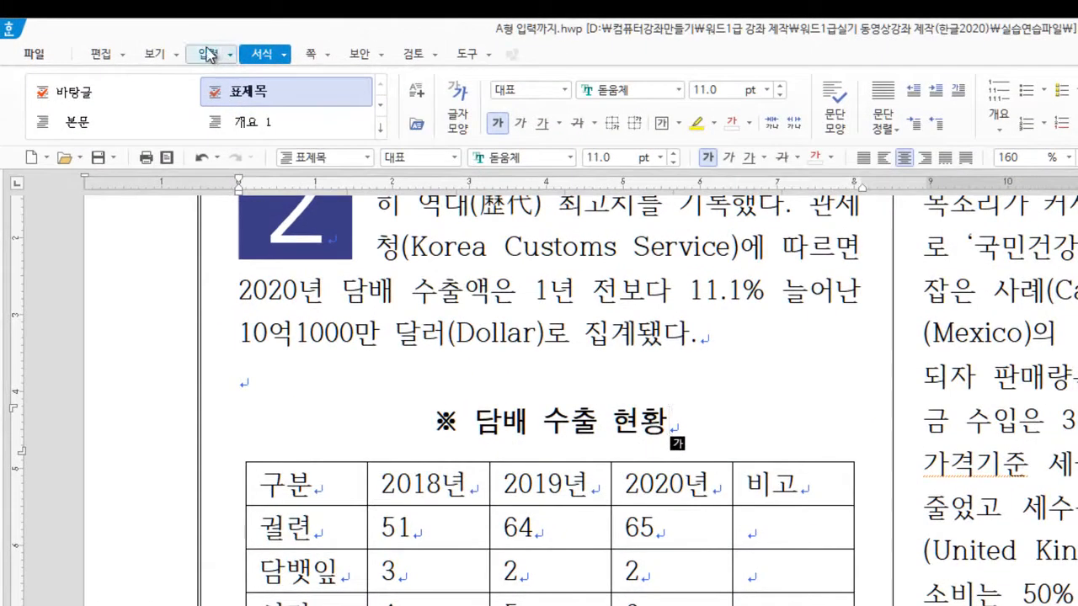
left_click(209, 56)
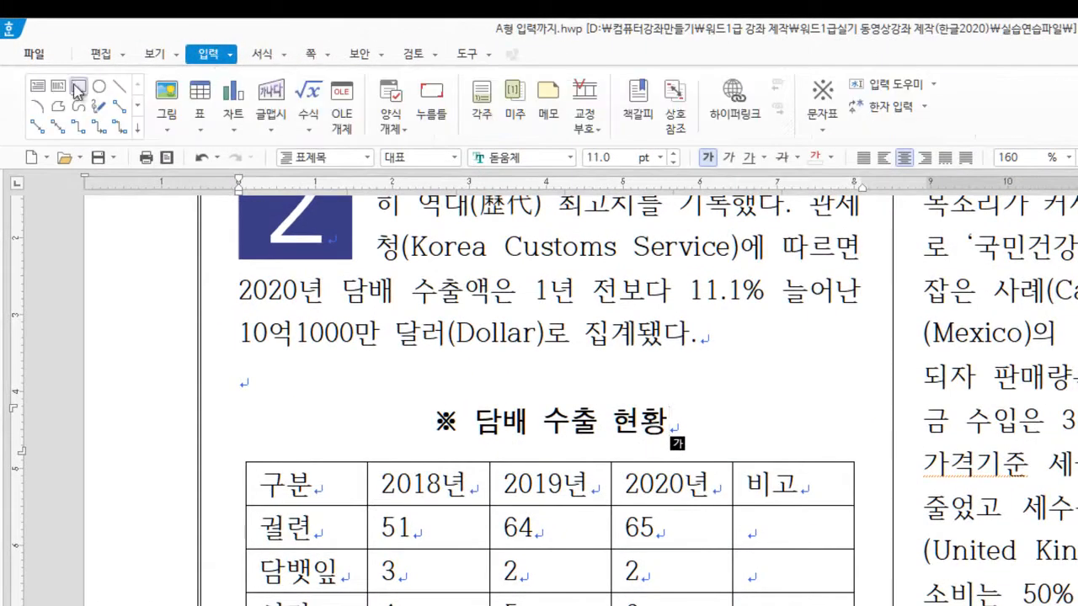
left_click(483, 109)
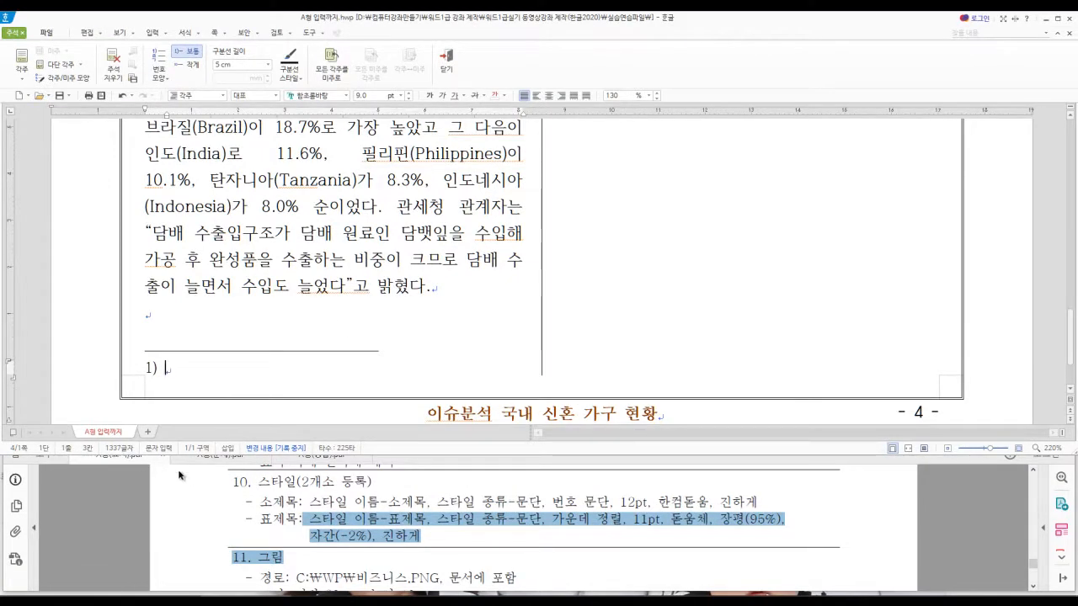
- Enter the footnote text 자료: 관세청, following the model page in A형(문제).pdf
left_click(215, 457)
scroll(204, 484, "down", 1)
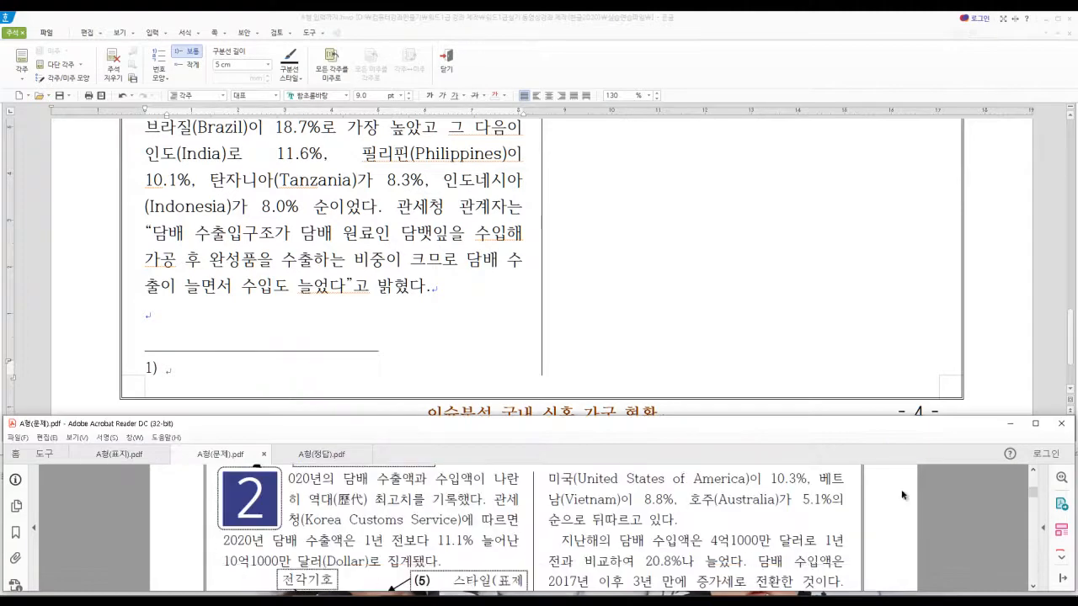
left_click_drag(1034, 495, 1034, 582)
left_click(170, 369)
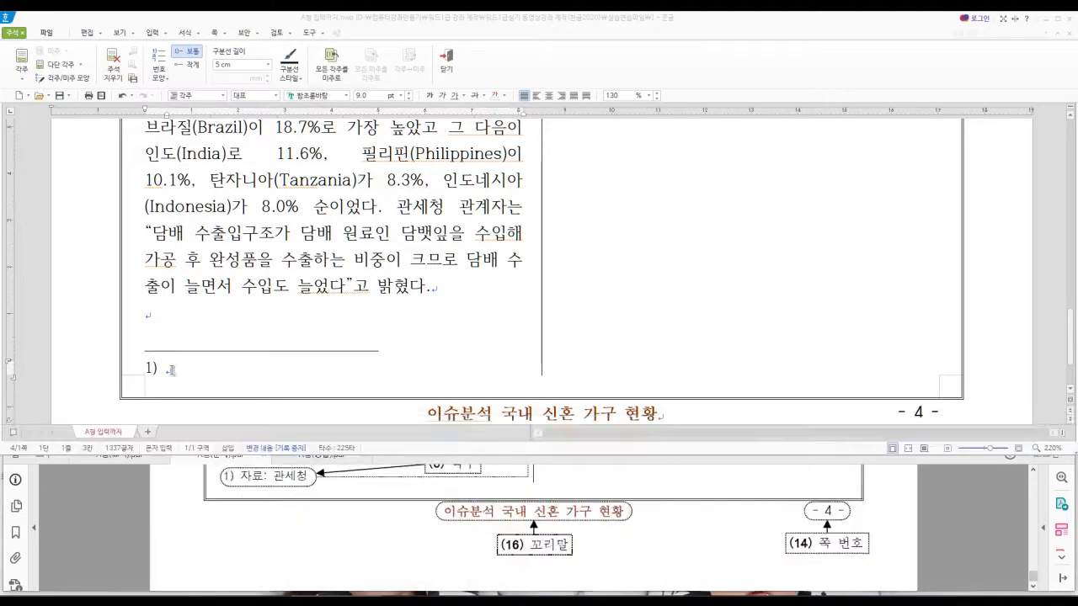
type("자료:")
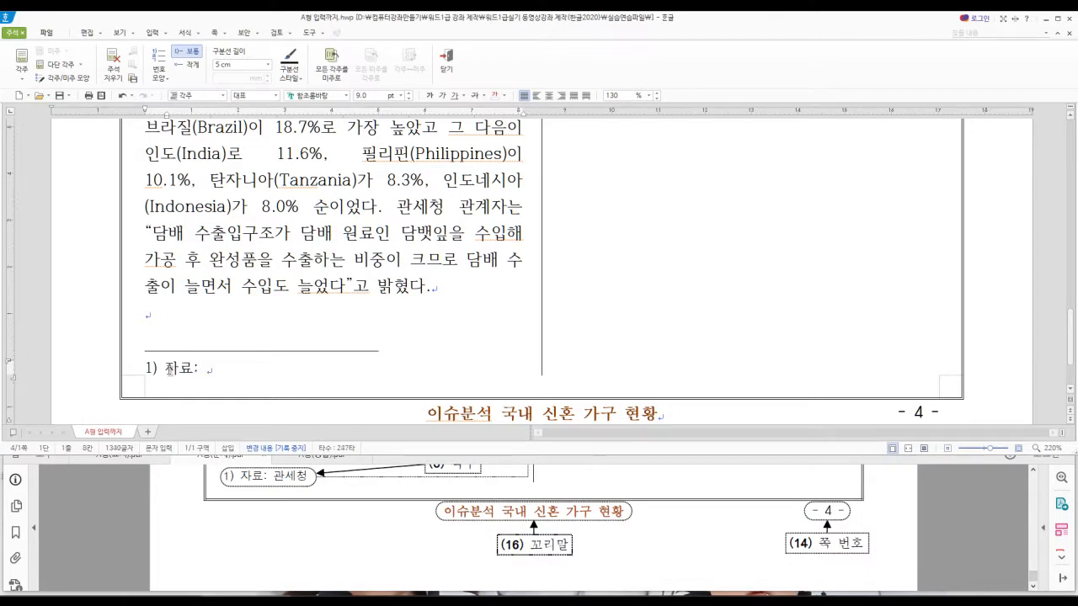
type(" 관ㅅㅔ청")
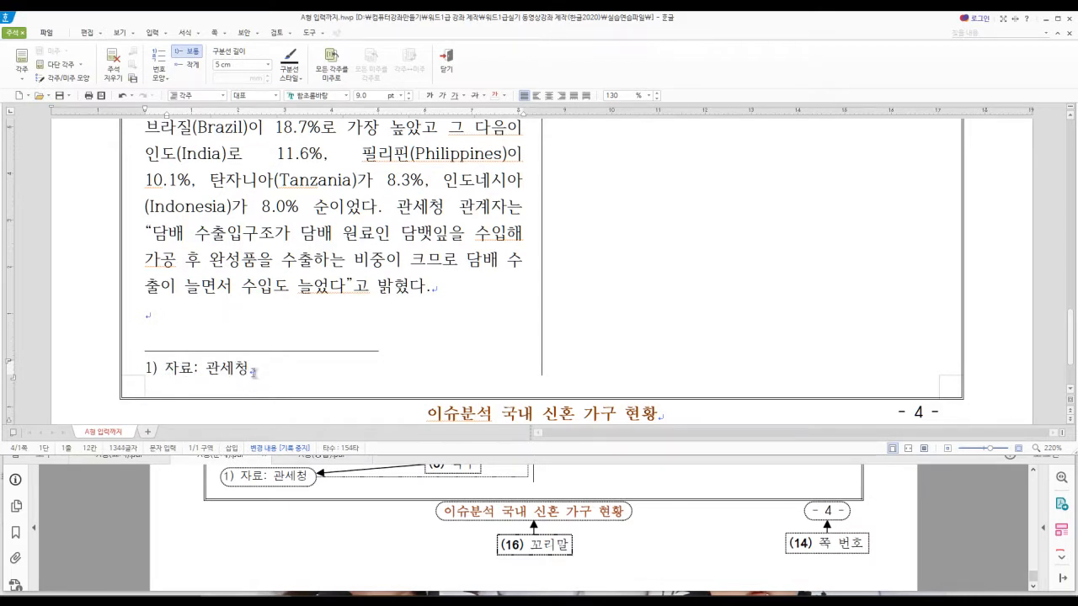
- Set the font of the whole footnote line to 돋움, following the 각주 specification in A형(표지).pdf
left_click_drag(252, 372, 107, 362)
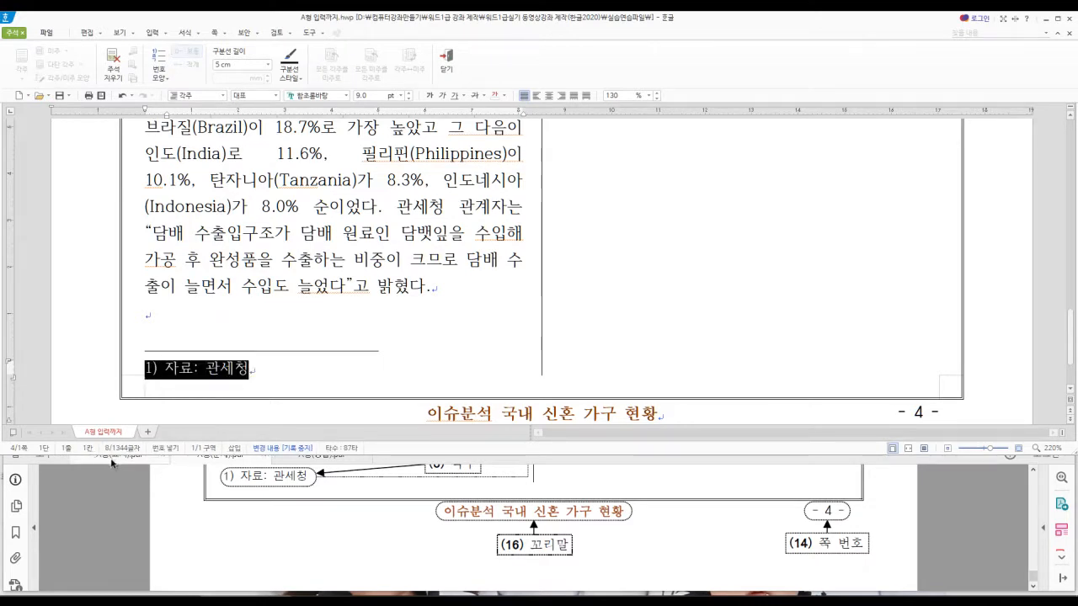
left_click(376, 465)
scroll(540, 523, "down", 5)
scroll(589, 524, "up", 1)
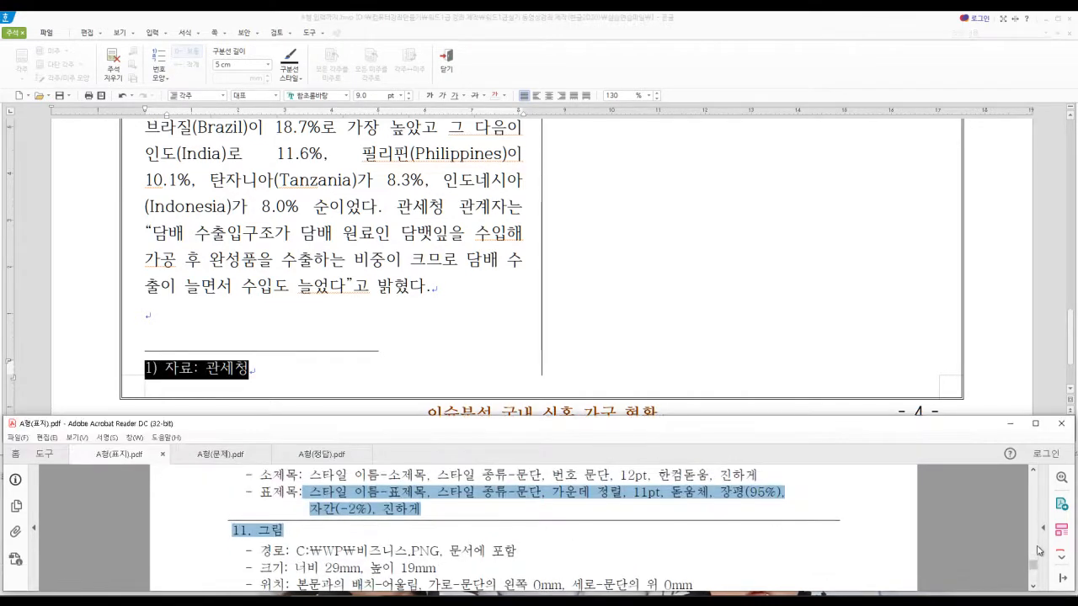
left_click_drag(1034, 567, 1034, 552)
left_click_drag(299, 549, 594, 546)
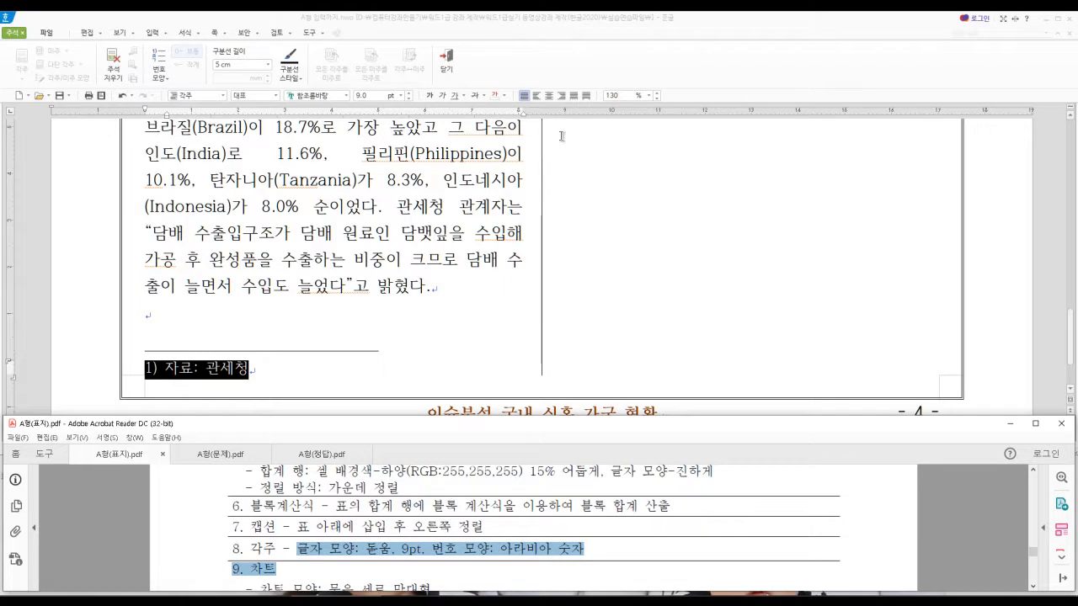
left_click(346, 96)
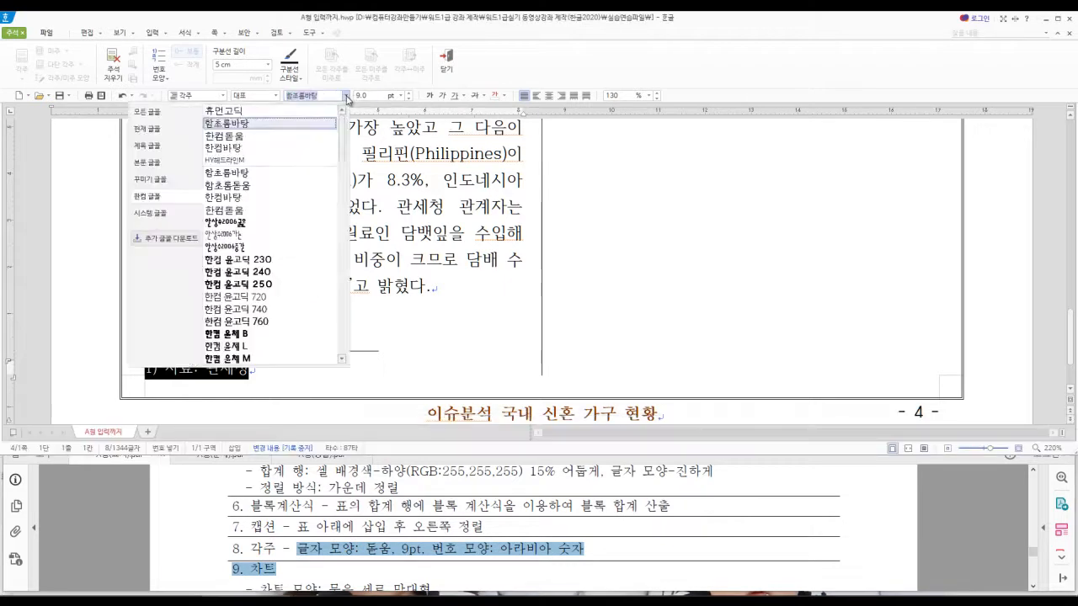
scroll(245, 244, "down", 3)
scroll(335, 266, "down", 5)
scroll(335, 265, "down", 1)
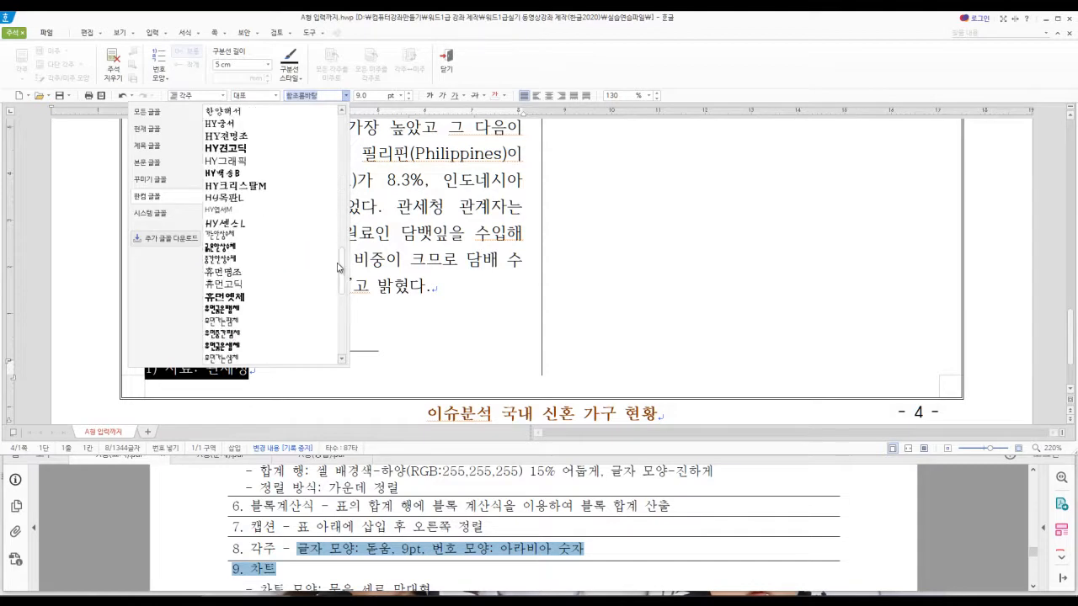
scroll(344, 278, "down", 4)
scroll(342, 337, "up", 12)
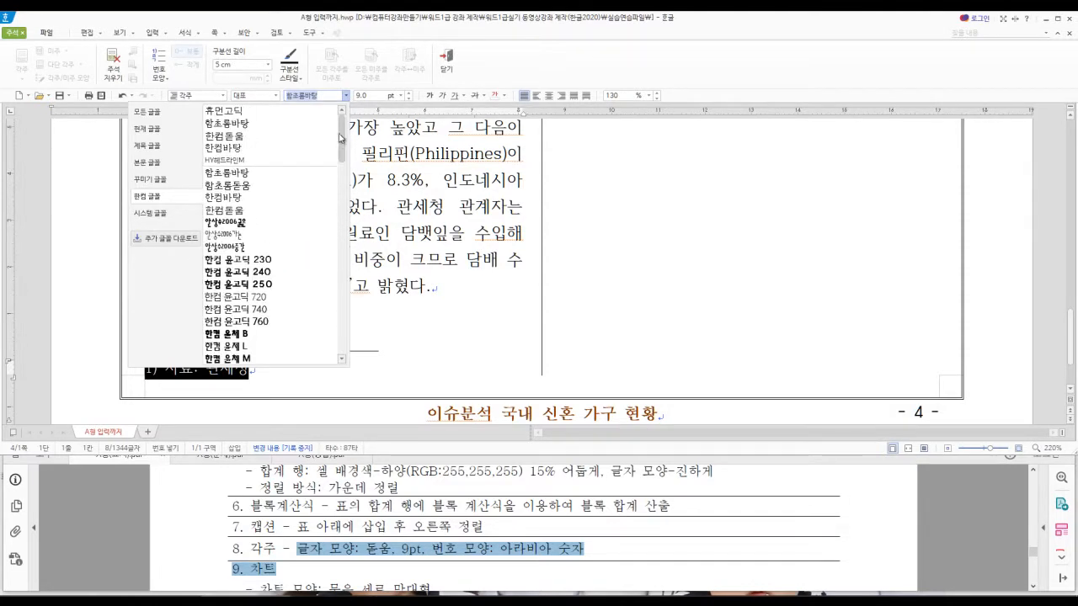
mouse_move(343, 135)
left_mouse_down()
mouse_move(329, 356)
mouse_move(349, 285)
mouse_move(353, 142)
left_mouse_up()
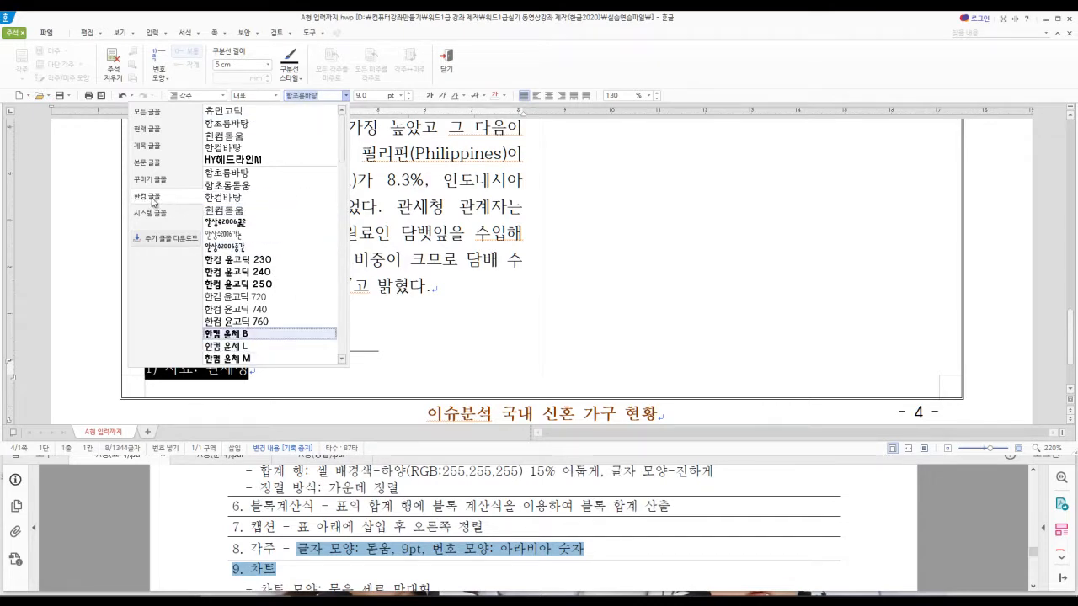
left_click(154, 114)
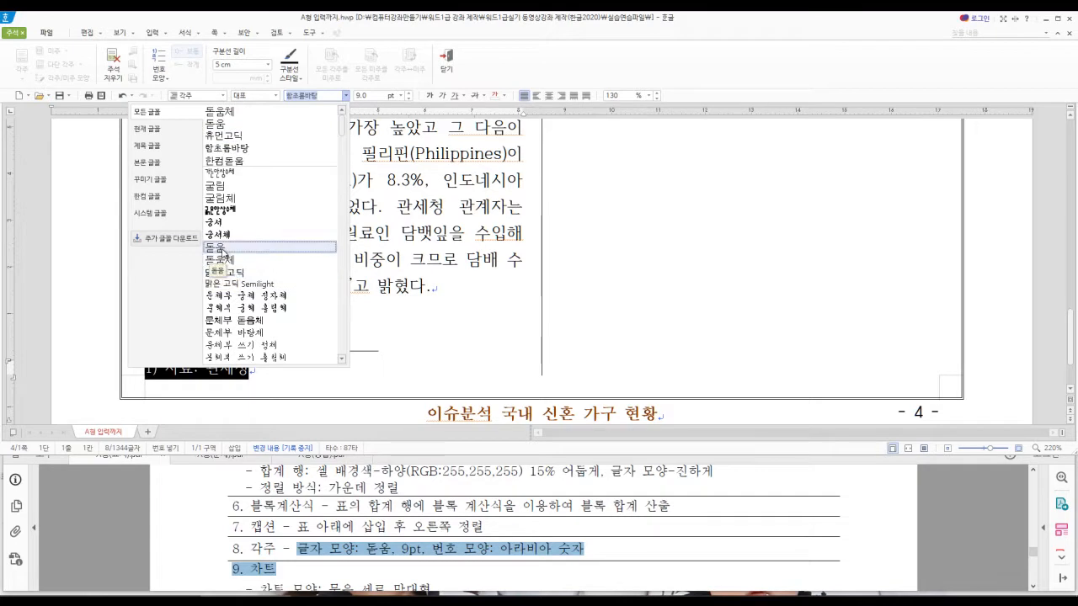
left_click(223, 249)
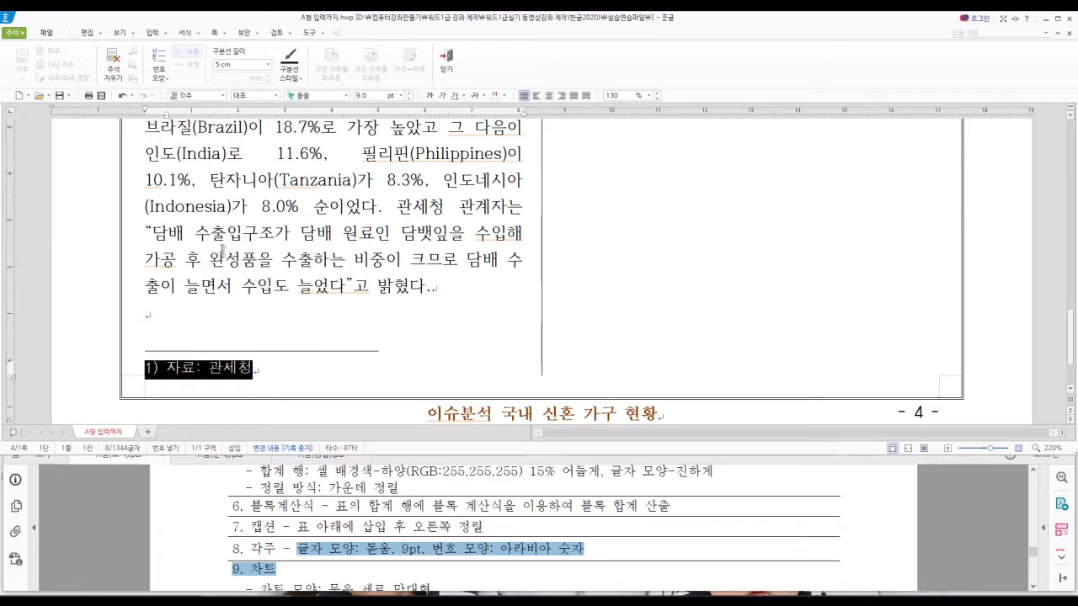
left_click(346, 97)
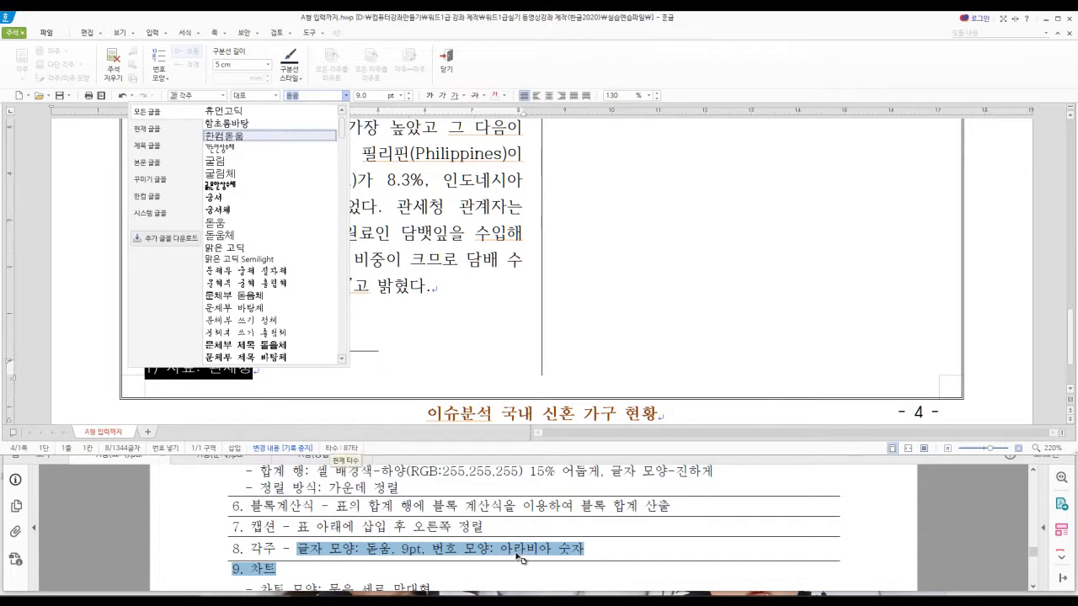
left_click(308, 389)
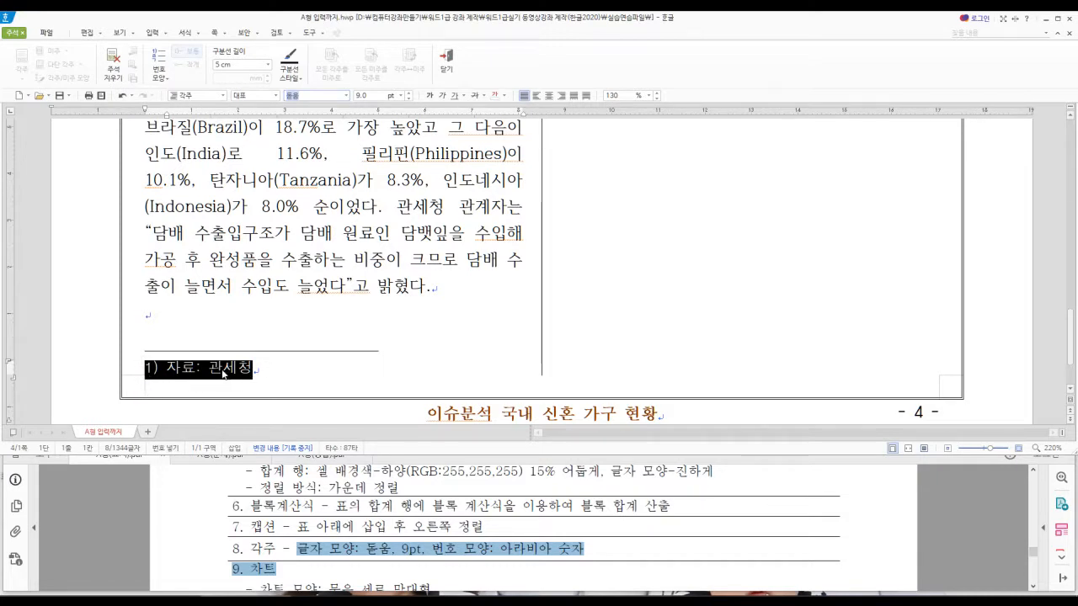
- Check the footnote's number format in the 각주/미주 모양 settings, leaving them without changes
left_click(261, 369)
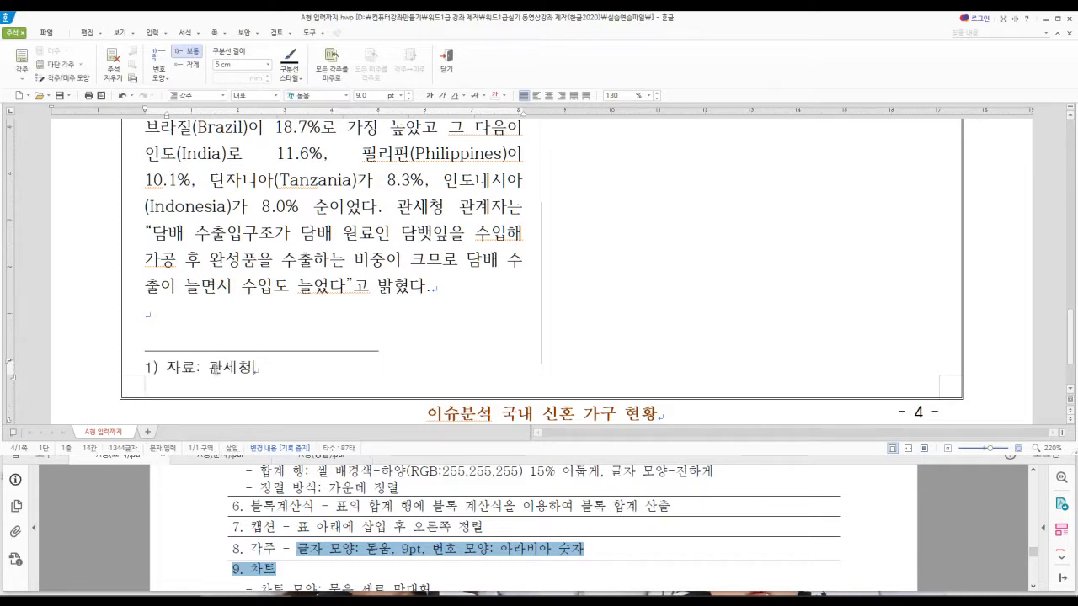
right_click(214, 370)
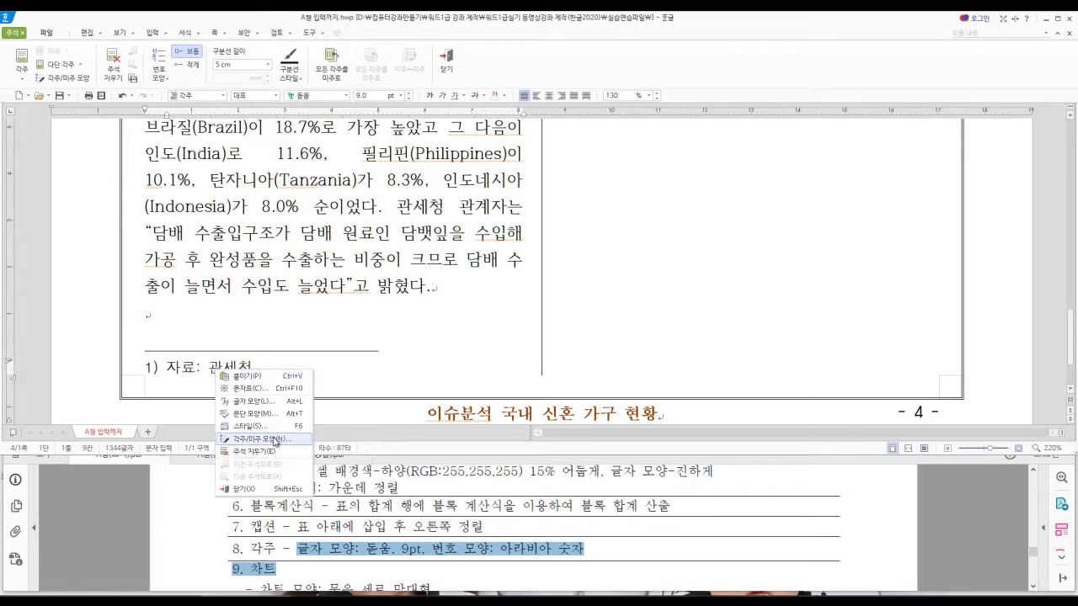
left_click(274, 440)
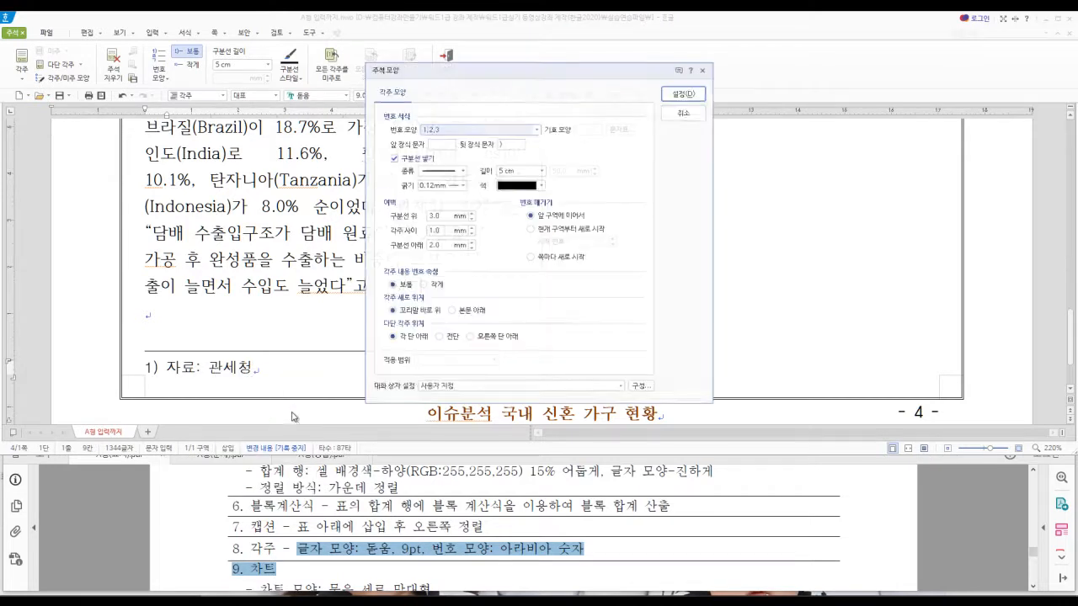
left_click(438, 132)
left_click(645, 157)
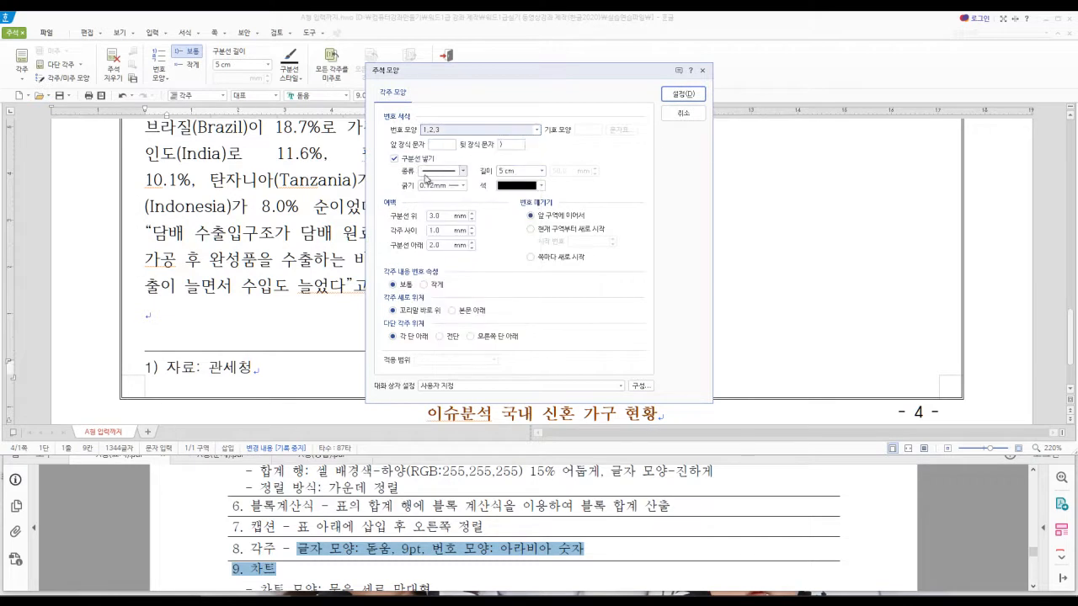
left_click(683, 112)
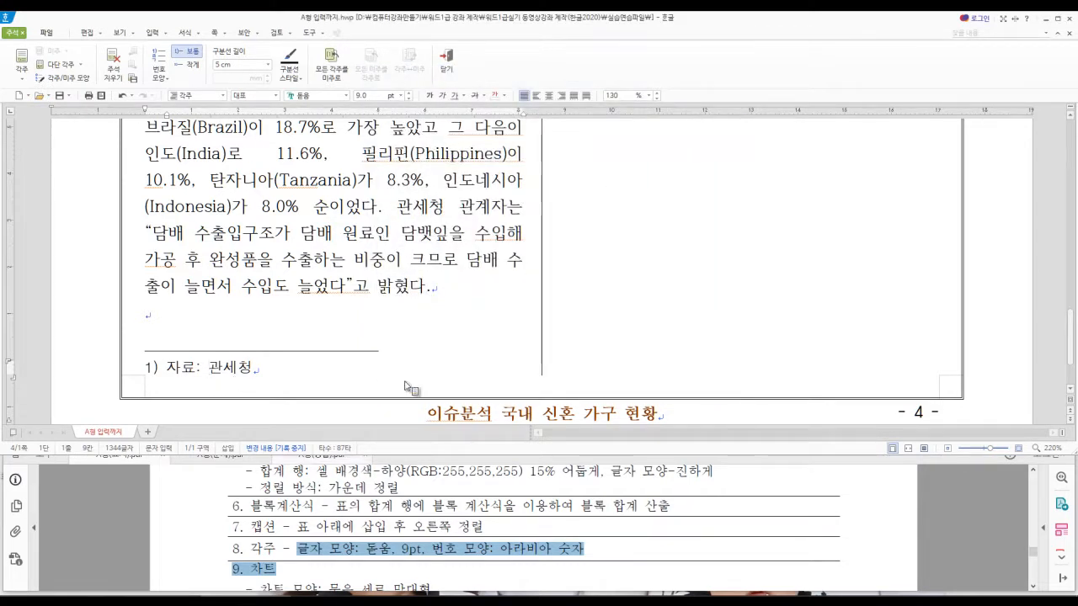
- Center-align the text in all cells of the table below the ※ 담배 수출 현황 line
scroll(393, 323, "up", 5)
scroll(393, 323, "down", 1)
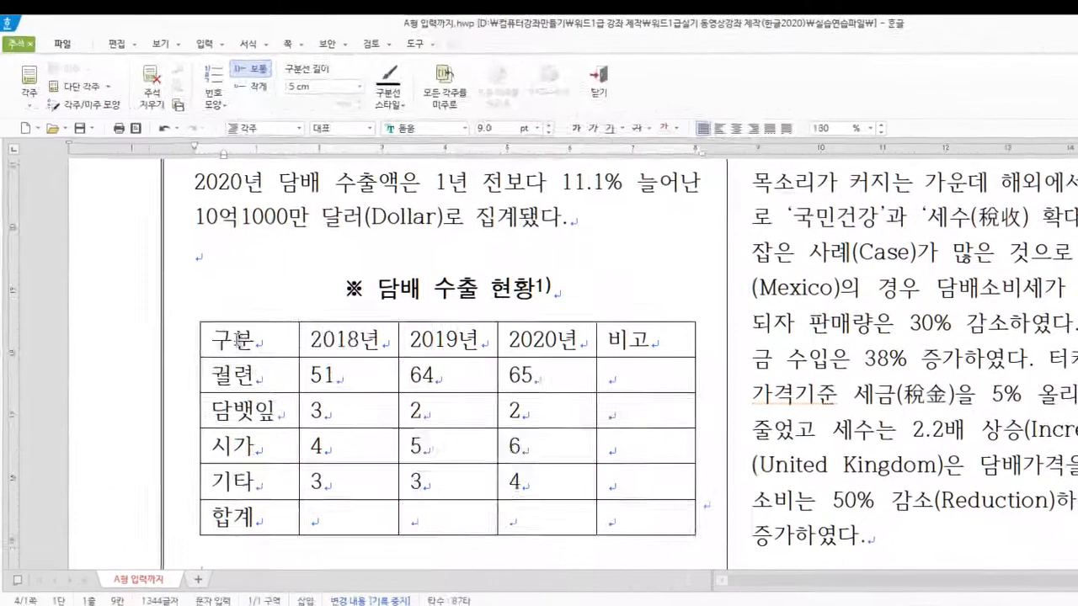
left_click_drag(174, 253, 187, 253)
left_click_drag(250, 342, 638, 528)
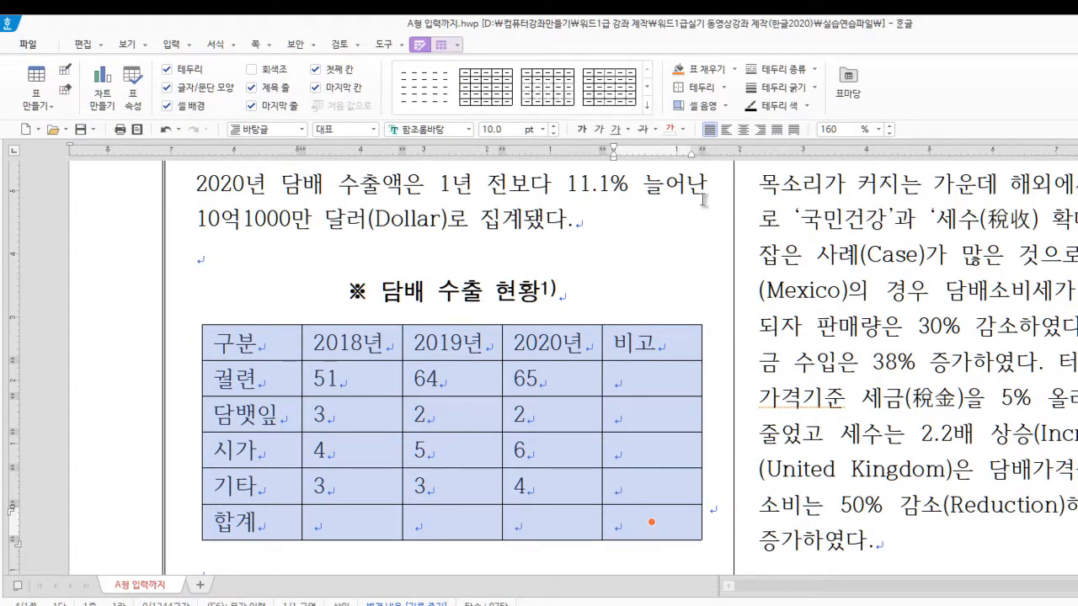
left_click(743, 129)
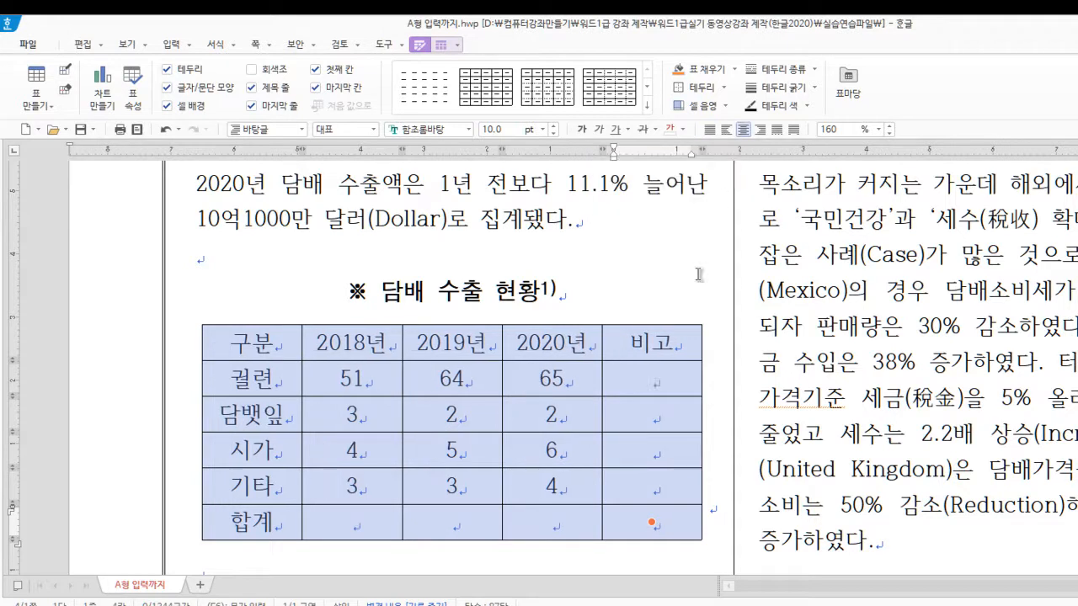
- Set the inner margins (안 여백) of all table cells to 2 mm left and right, following the 표 specification
right_click(627, 379)
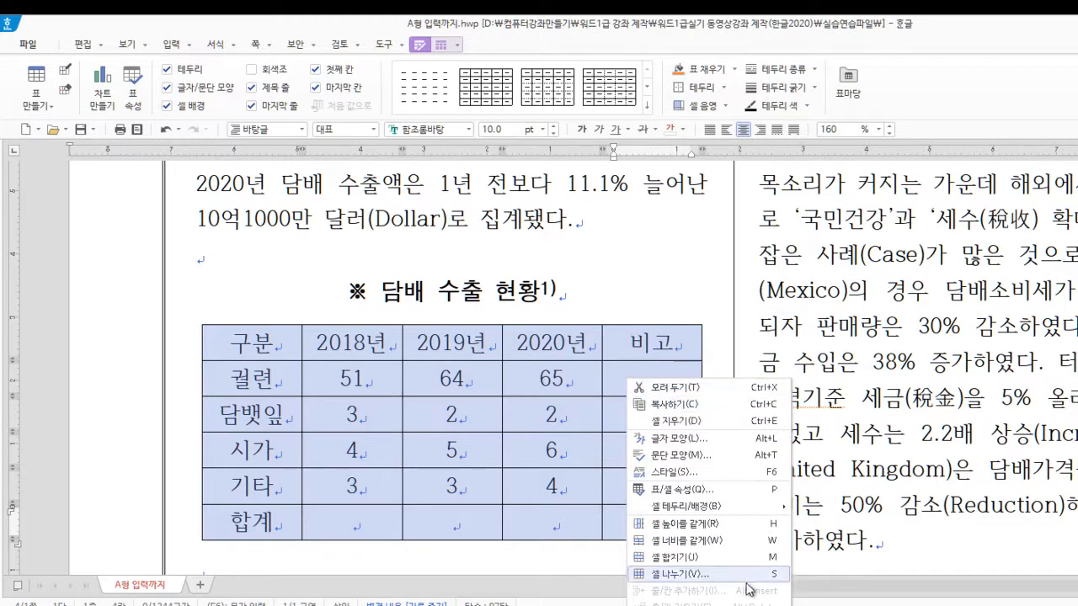
left_click(704, 492)
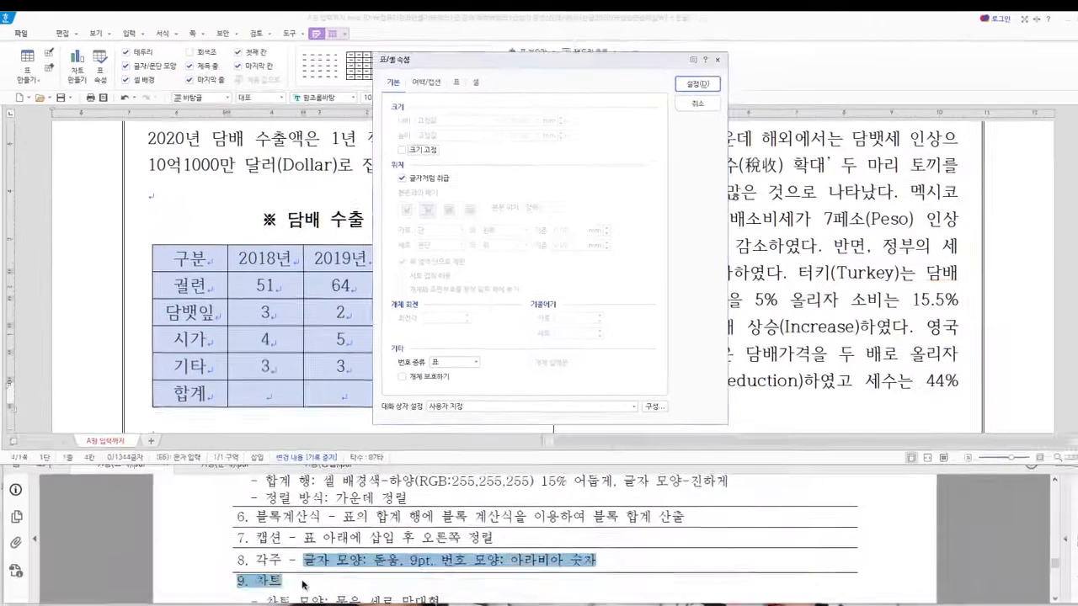
left_click(341, 567)
scroll(341, 567, "up", 5)
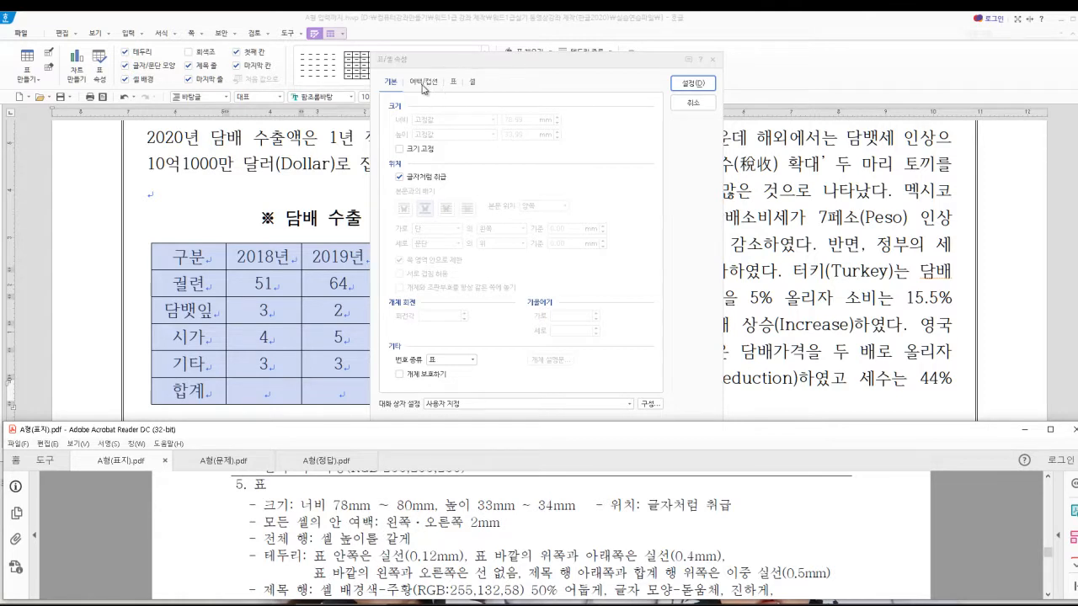
left_click(475, 82)
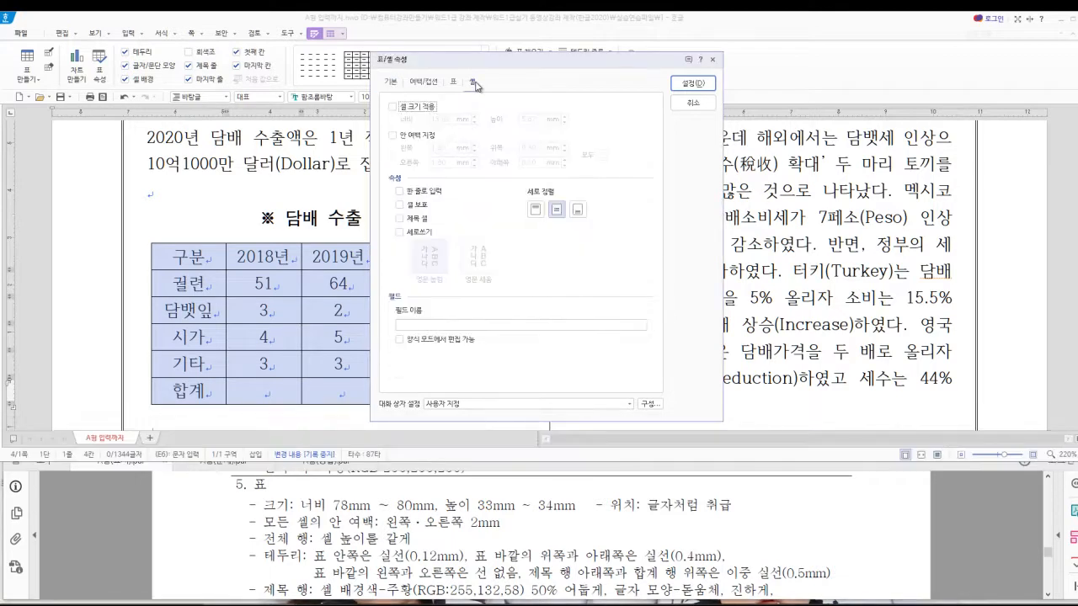
left_click(393, 136)
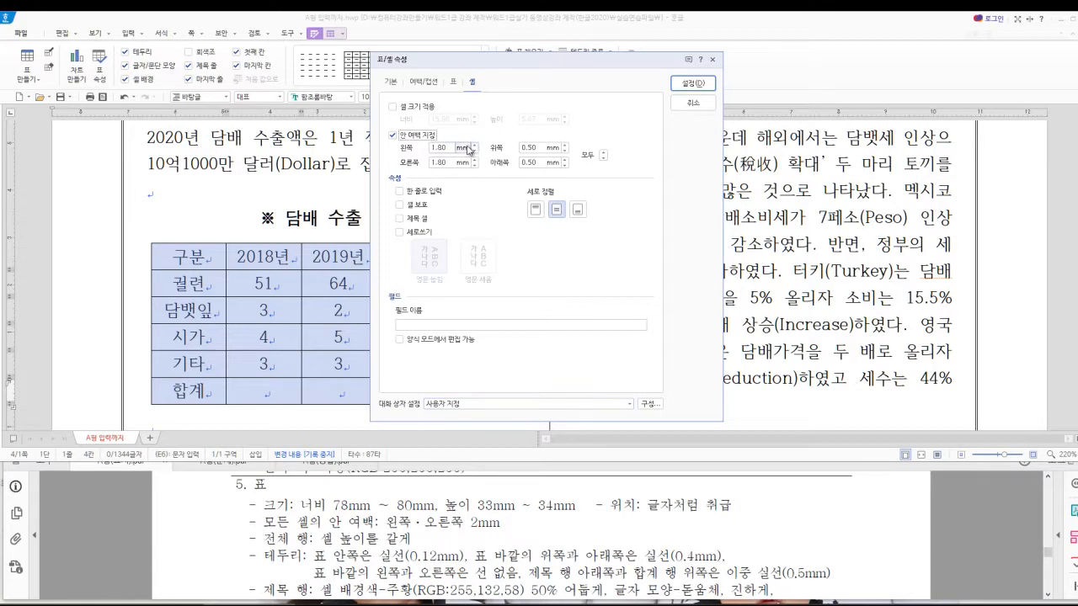
left_click_drag(448, 148, 404, 149)
type("2")
key("Tab")
key("Tab")
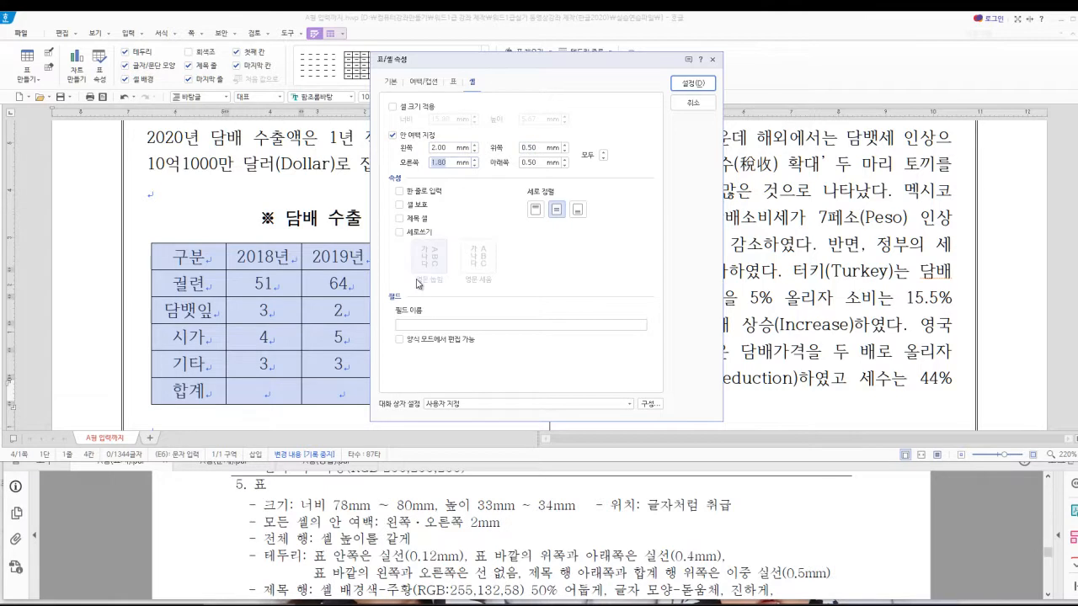
type("2")
left_click(694, 85)
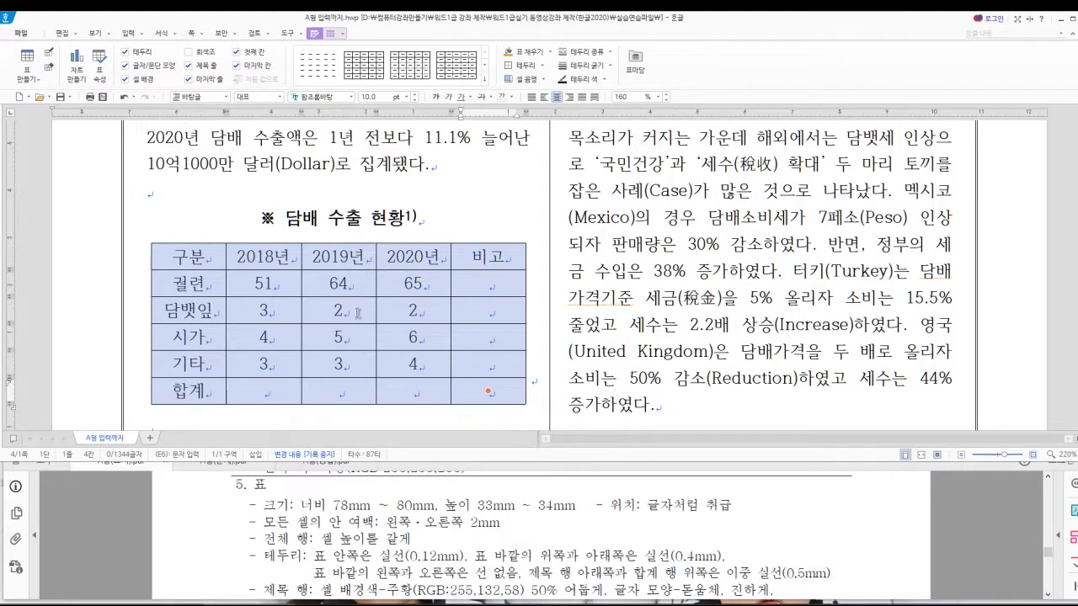
- Make all rows of the export table equal in height and set its inner borders to a 0.12 mm solid line
right_click(358, 313)
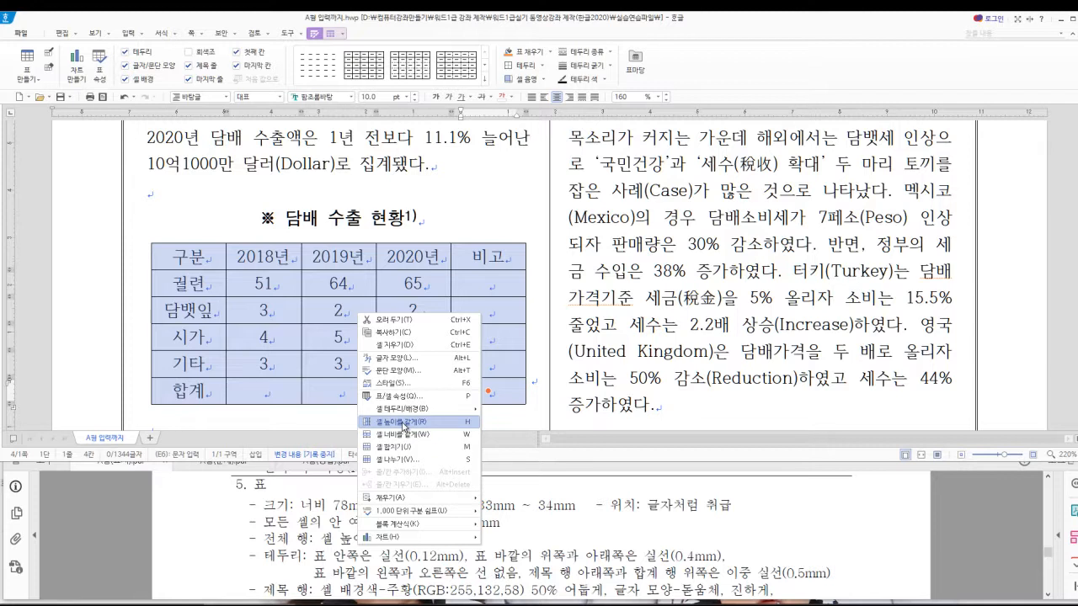
left_click(403, 424)
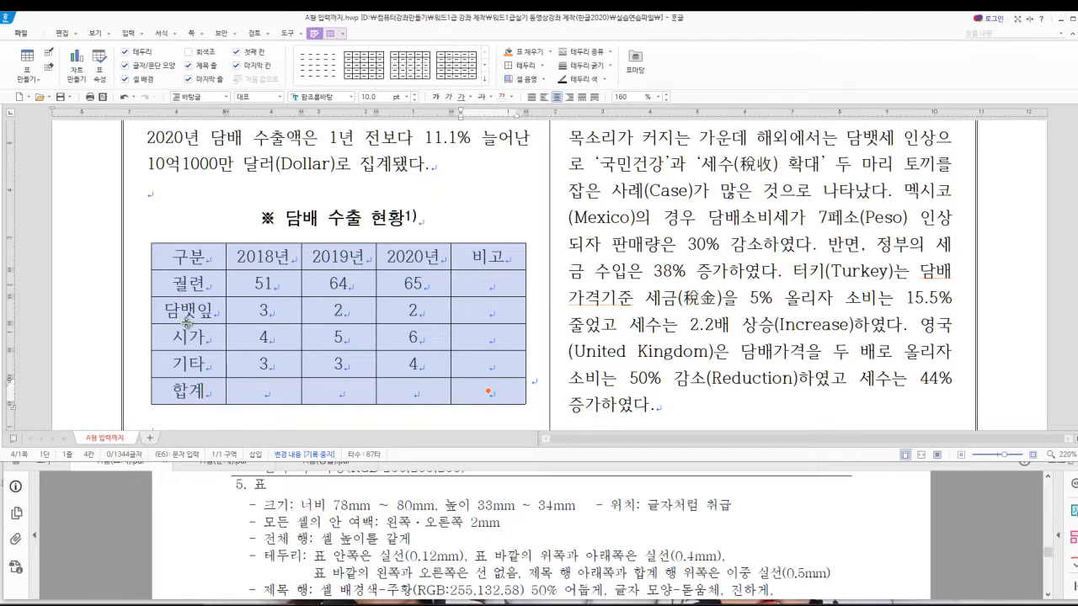
right_click(367, 316)
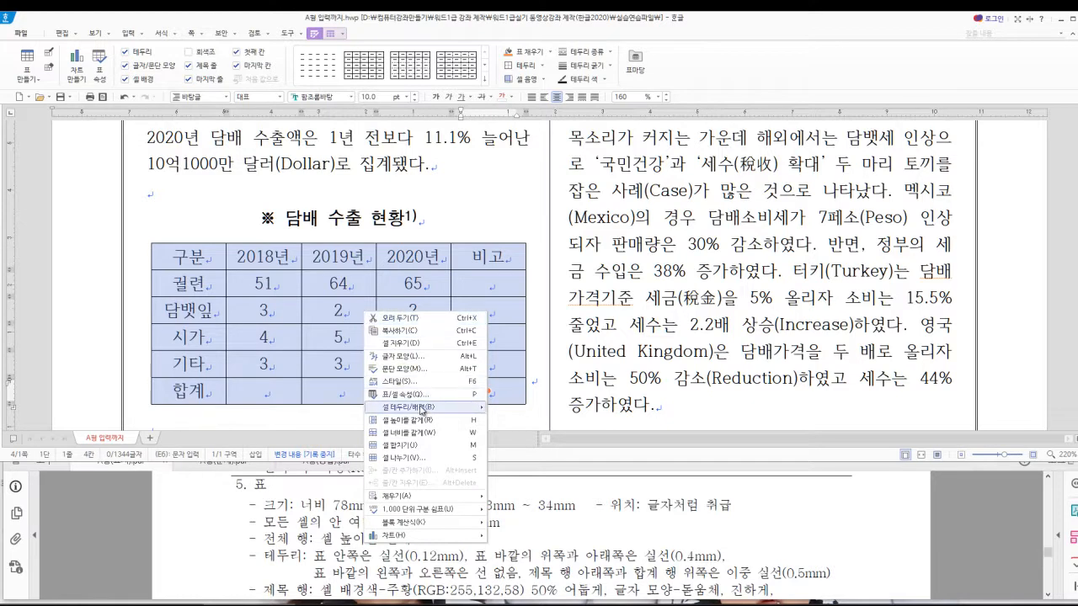
mouse_move(423, 411)
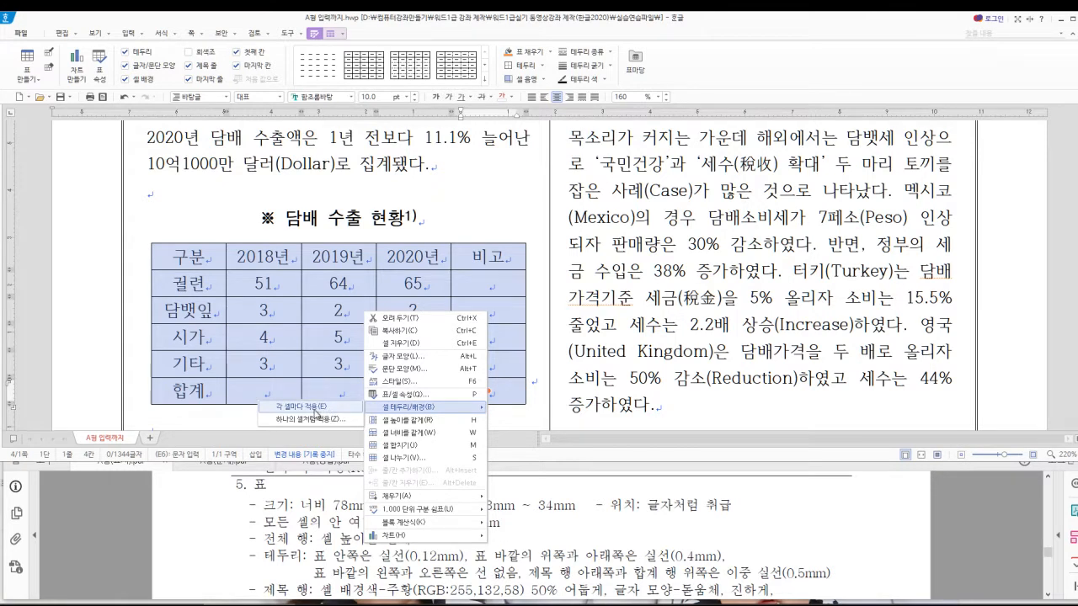
left_click(316, 411)
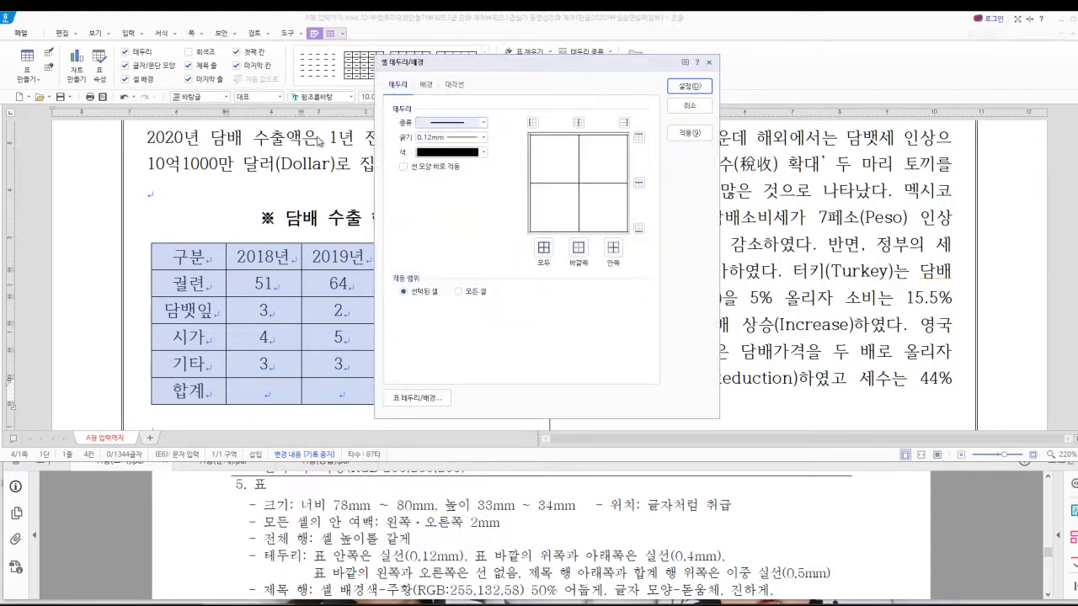
left_click_drag(508, 64, 597, 126)
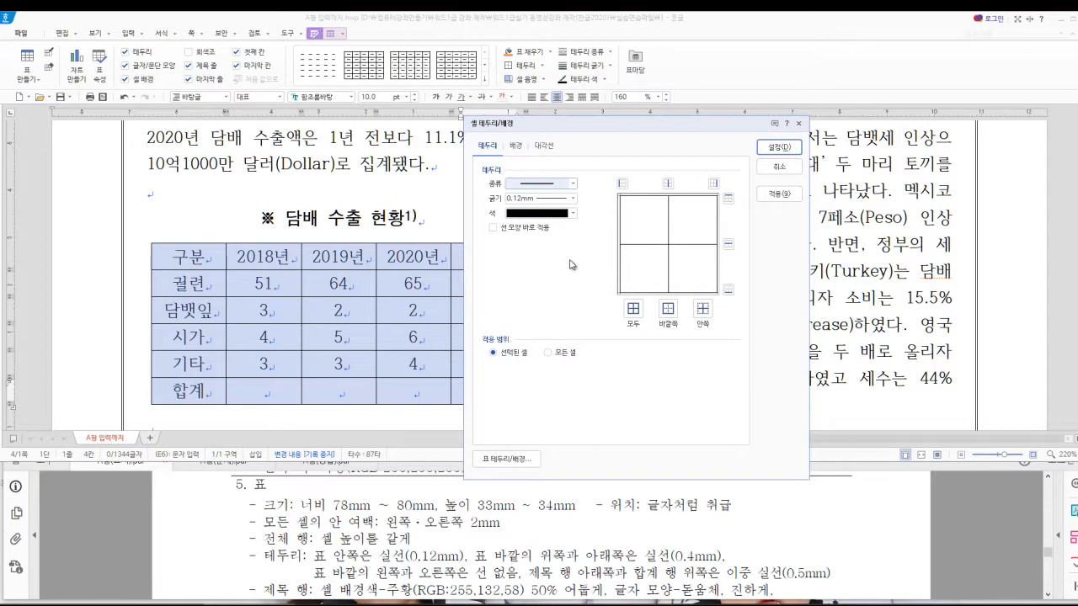
left_click(573, 184)
left_click(540, 205)
left_click(703, 311)
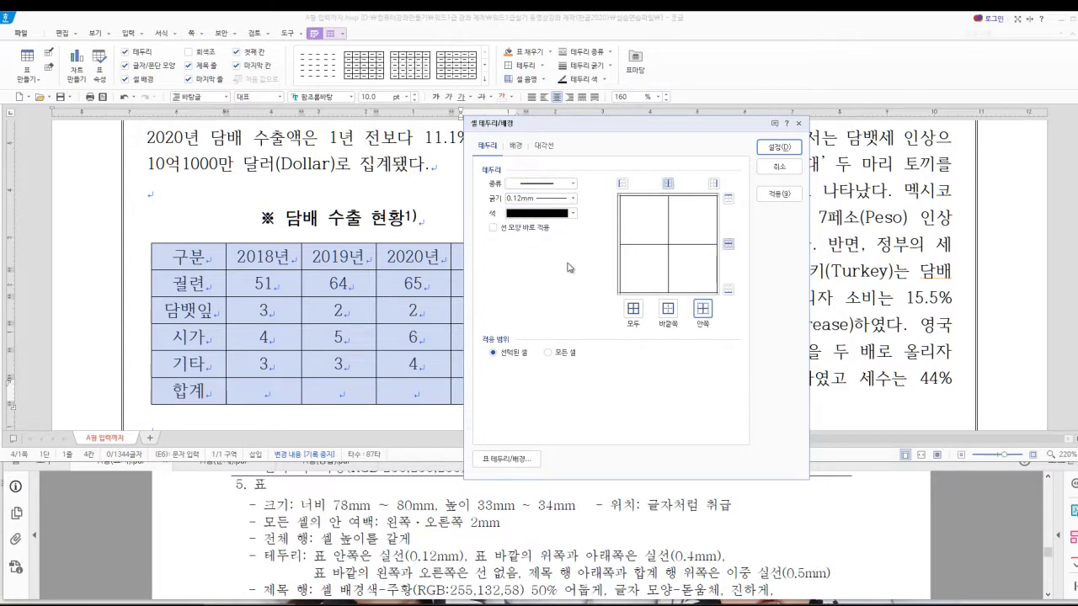
left_click(493, 227)
left_click(493, 227)
- Set the table's outer top and bottom borders to a 0.4 mm solid line, following the 표 specification
left_click(678, 558)
left_click_drag(674, 557, 720, 555)
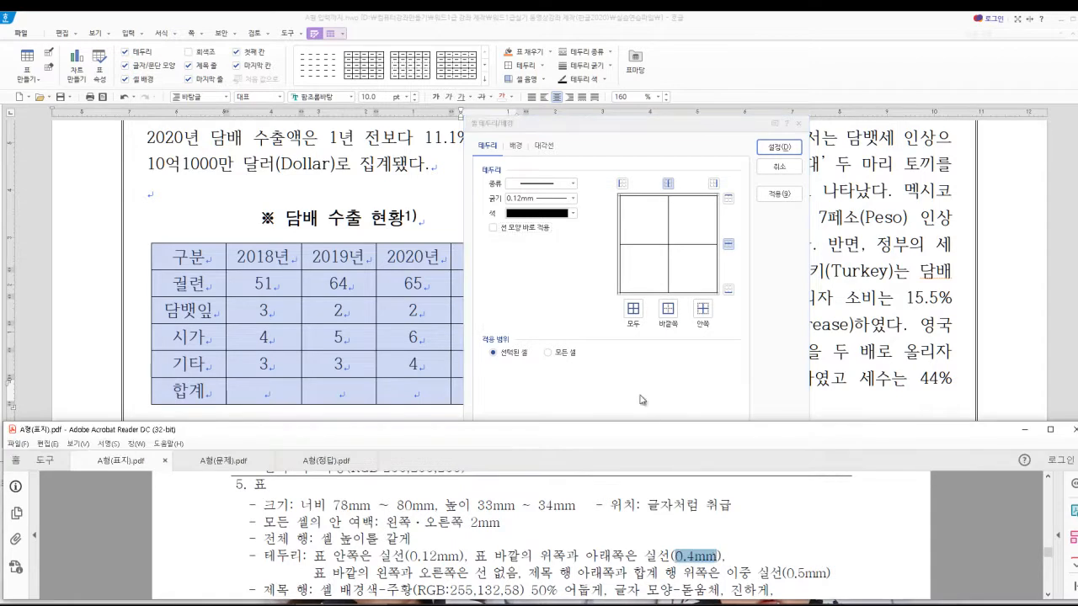
left_click(572, 197)
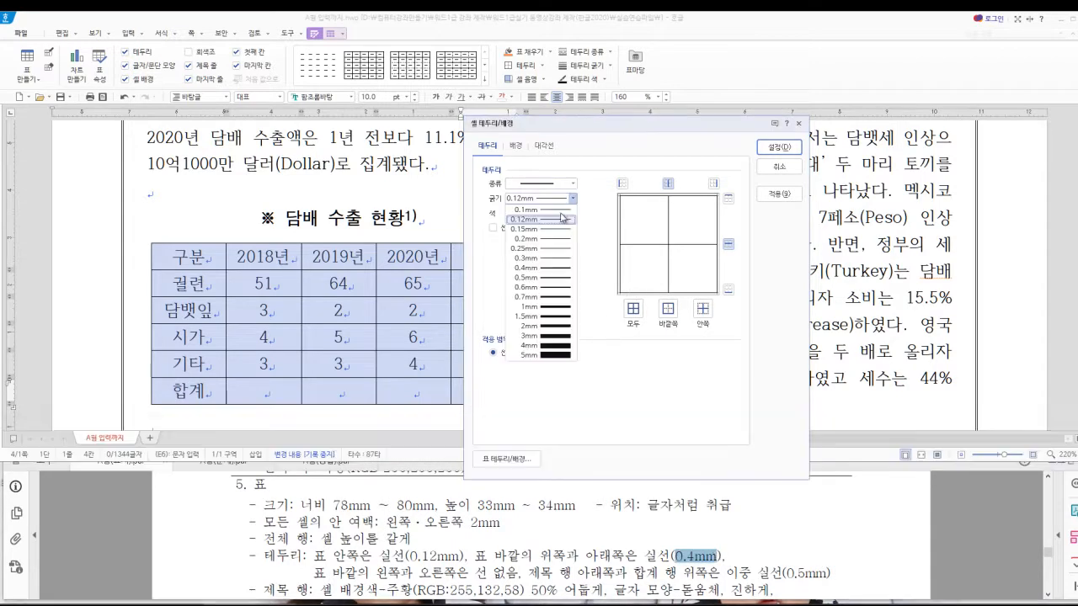
left_click(543, 268)
left_click(729, 198)
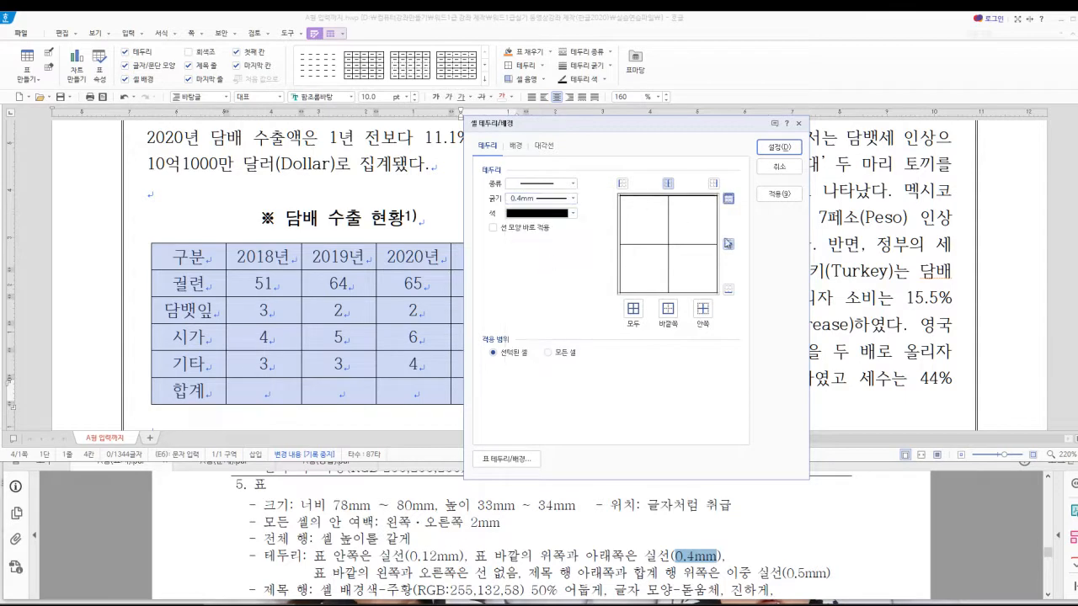
left_click(728, 290)
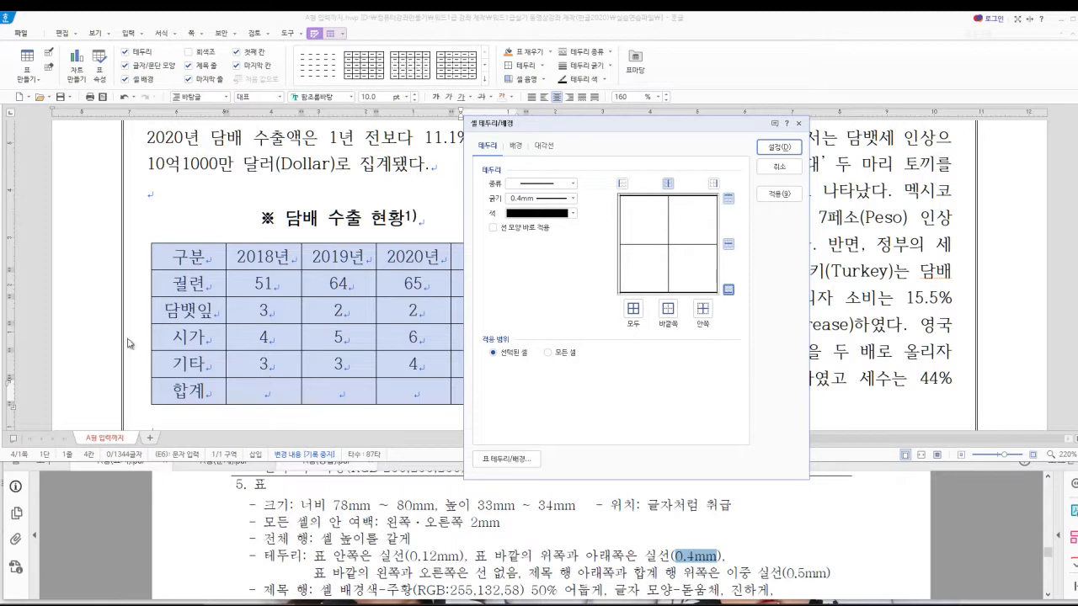
- Remove the table's outer left and right borders, as the 테두리 specification requires, and apply the border settings
left_click_drag(375, 573, 516, 574)
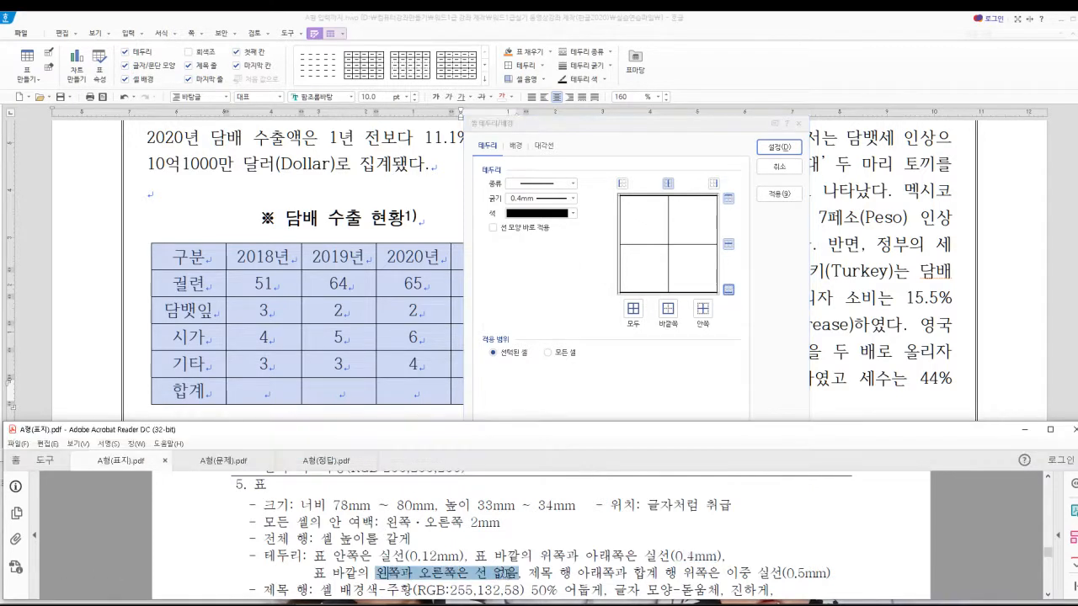
left_click(560, 184)
left_click(555, 200)
left_click(622, 184)
left_click(713, 184)
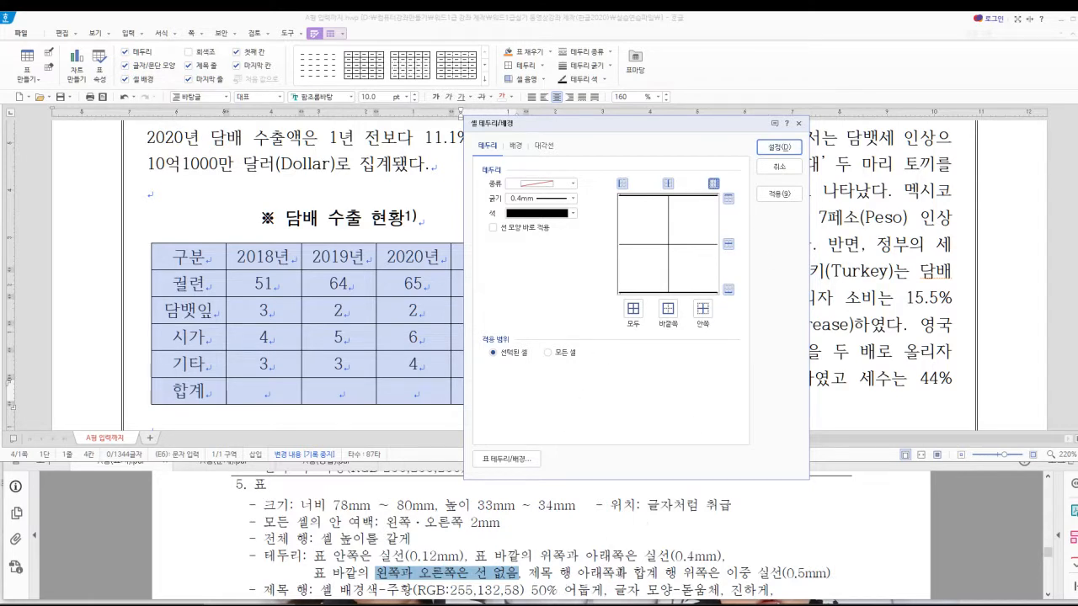
left_click(779, 147)
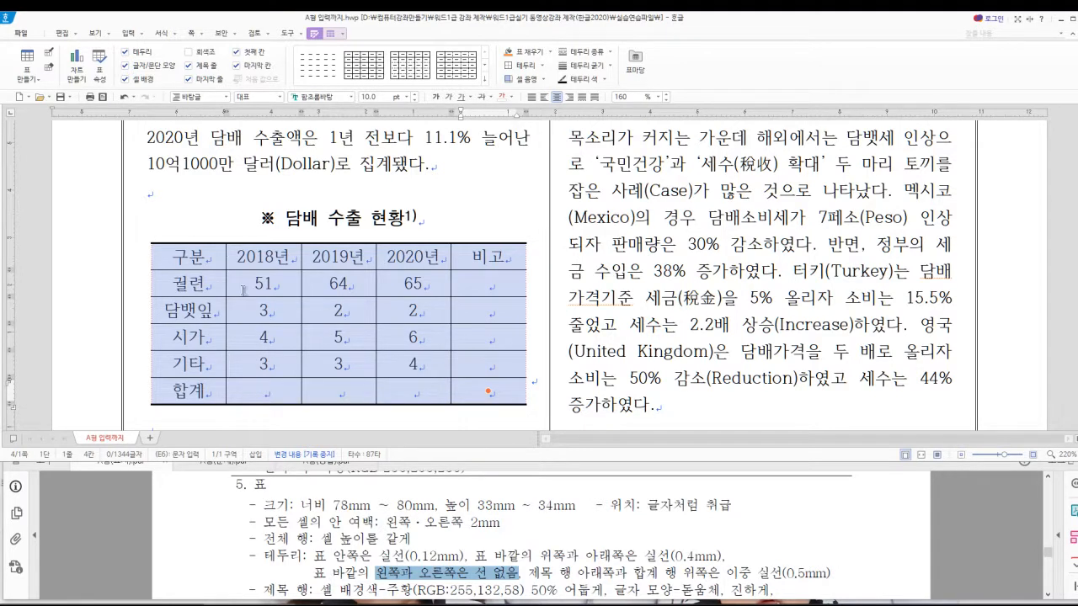
left_click_drag(189, 256, 489, 255)
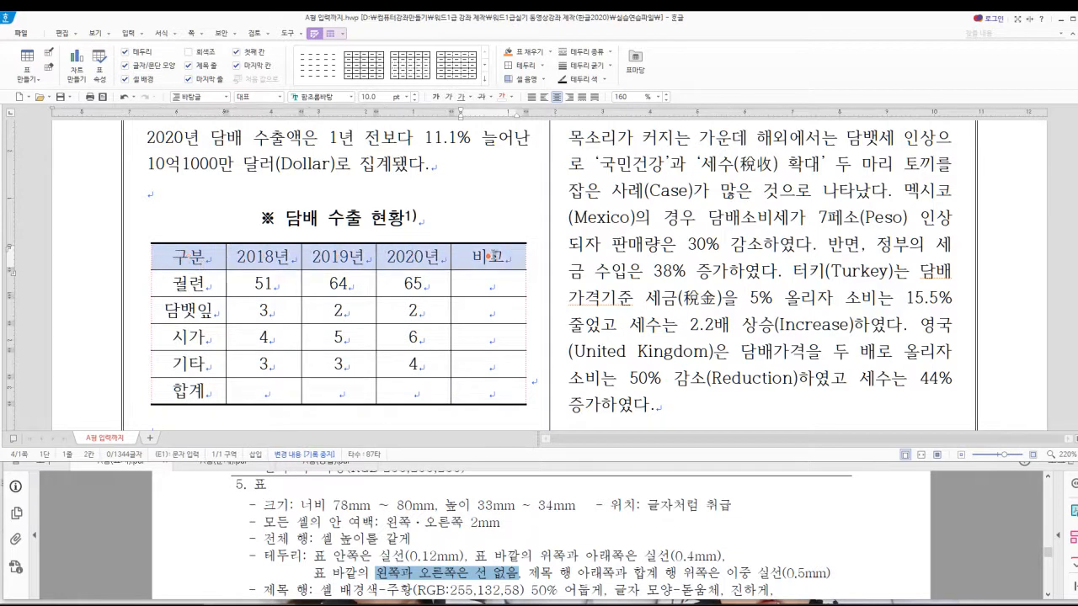
right_click(357, 257)
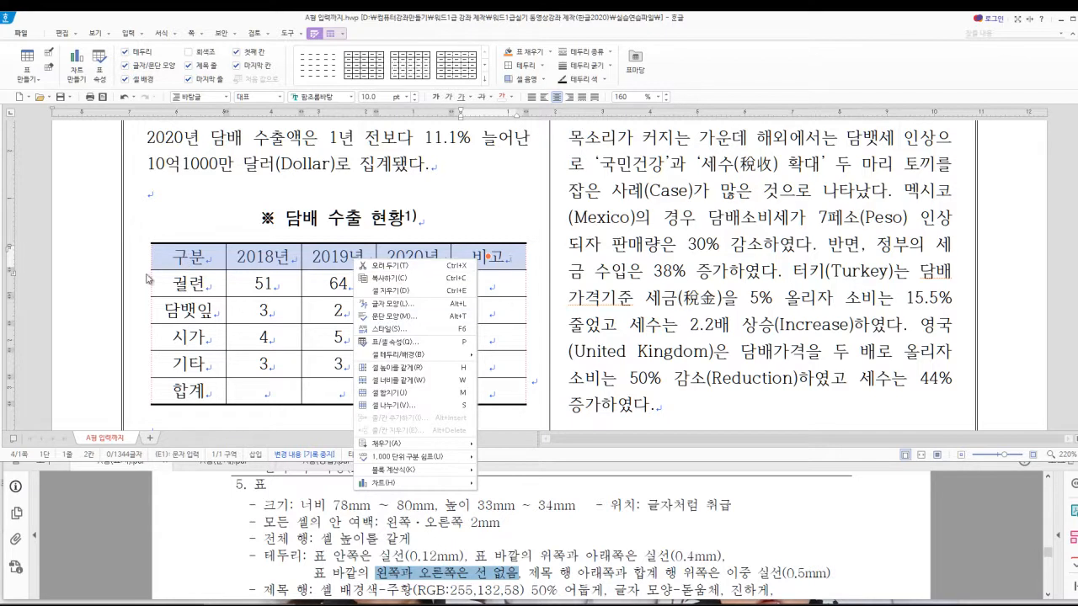
left_click(507, 280)
- Format the table's title row text as 돋움체, bold and white, following the 제목 행 specification in A형(표지).pdf
left_click_drag(167, 257, 495, 256)
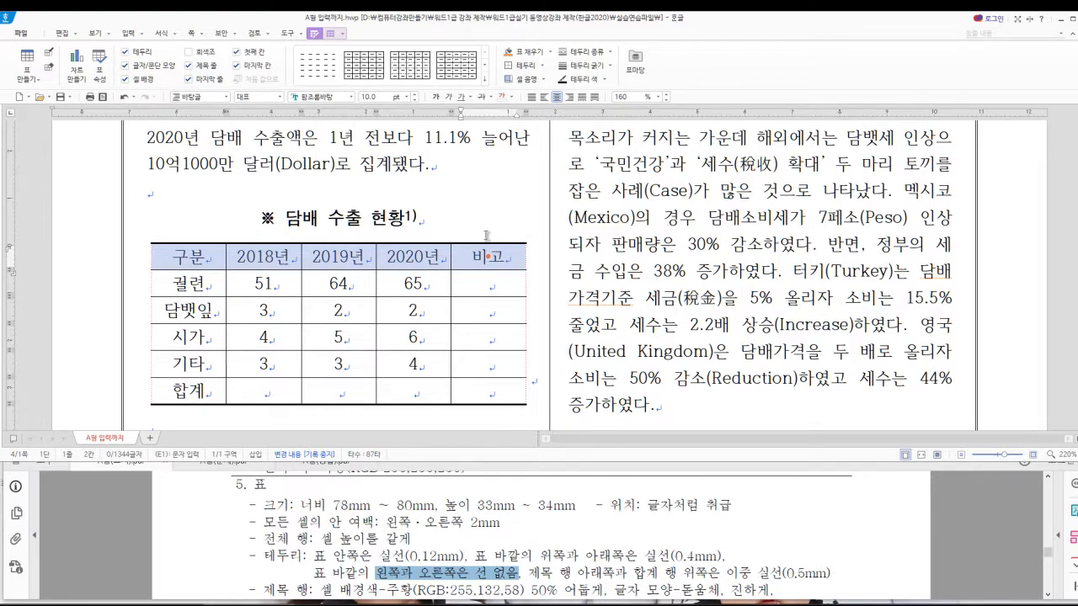
left_click(590, 549)
scroll(573, 549, "down", 2)
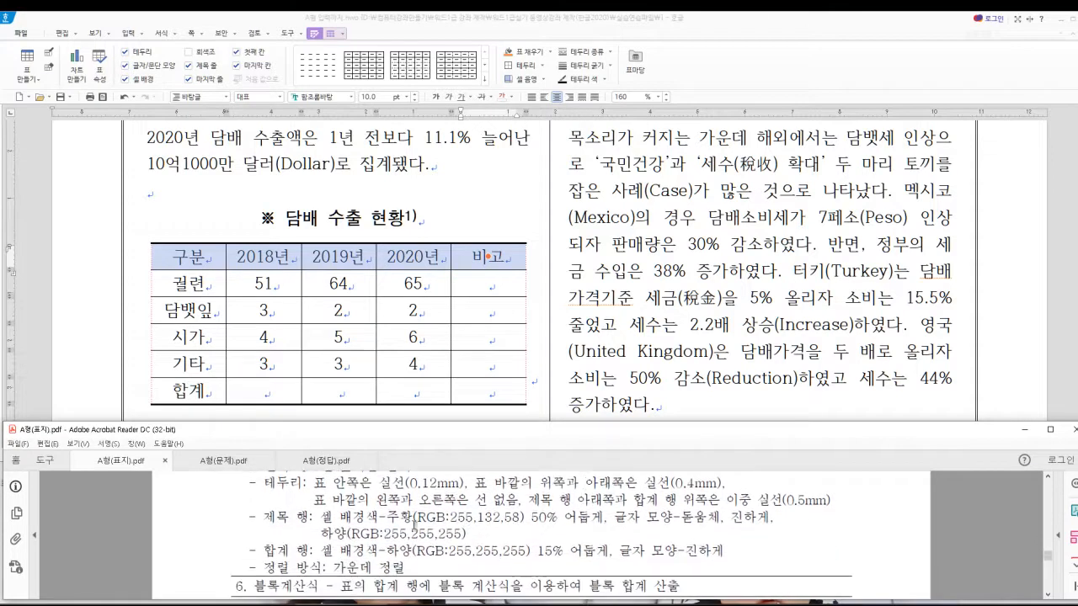
scroll(413, 524, "down", 1)
left_click_drag(325, 508, 796, 517)
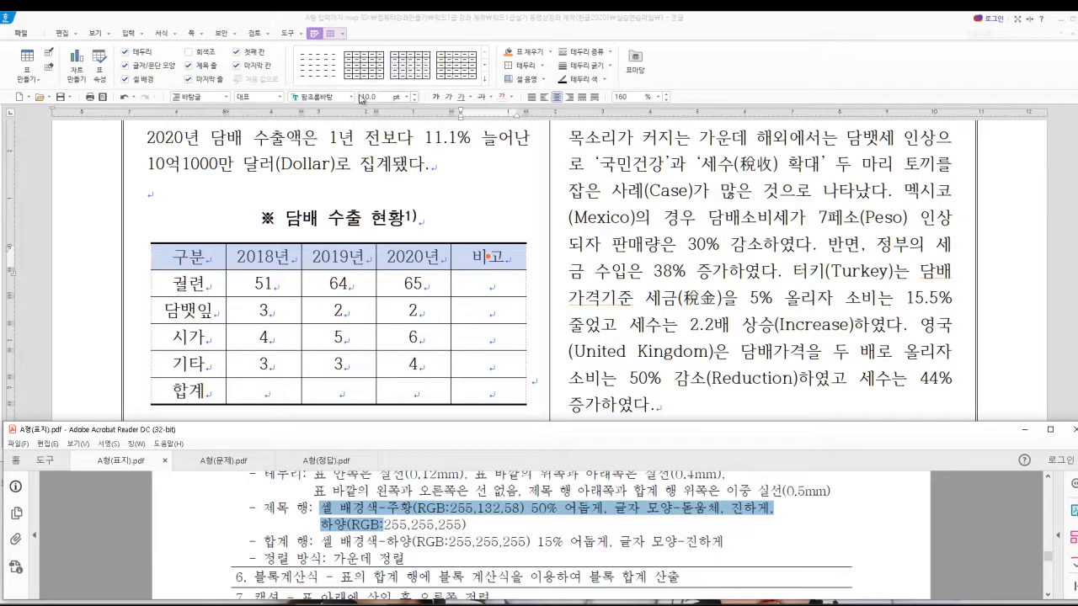
left_click(352, 97)
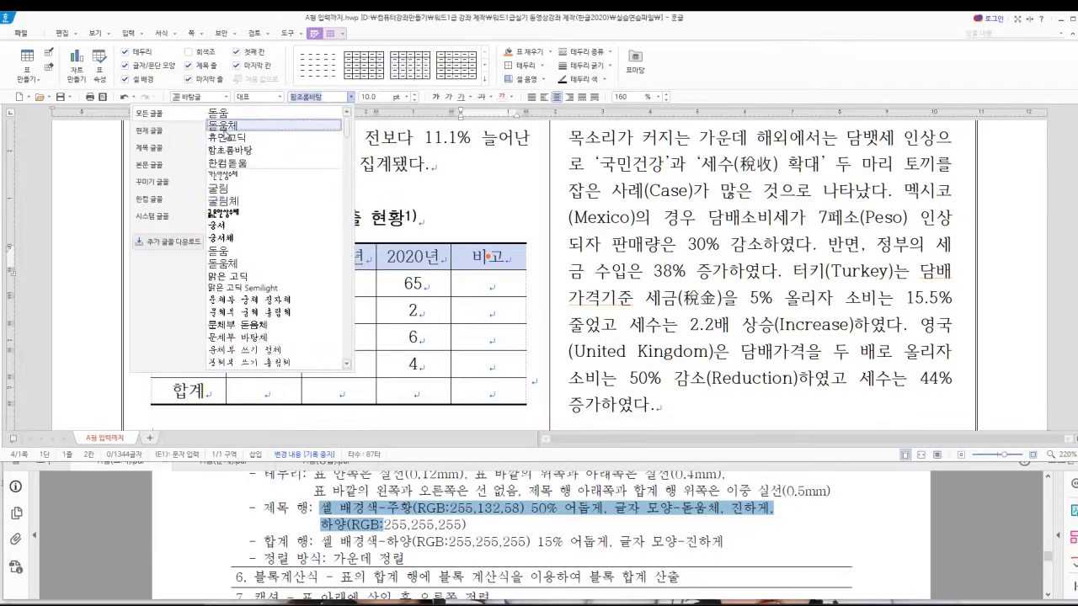
left_click(226, 132)
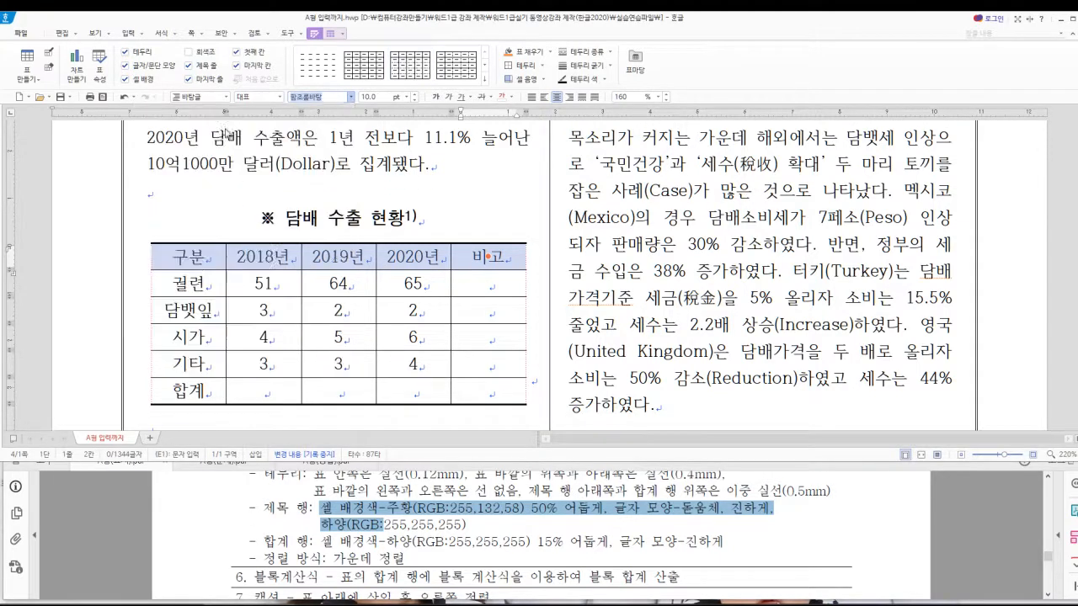
left_click(436, 98)
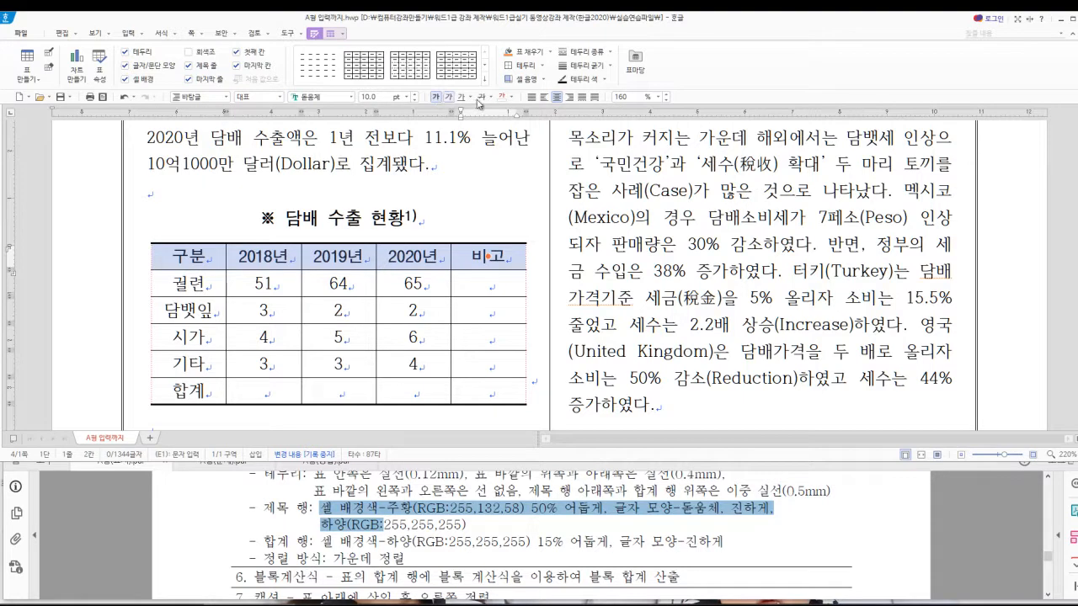
left_click(505, 99)
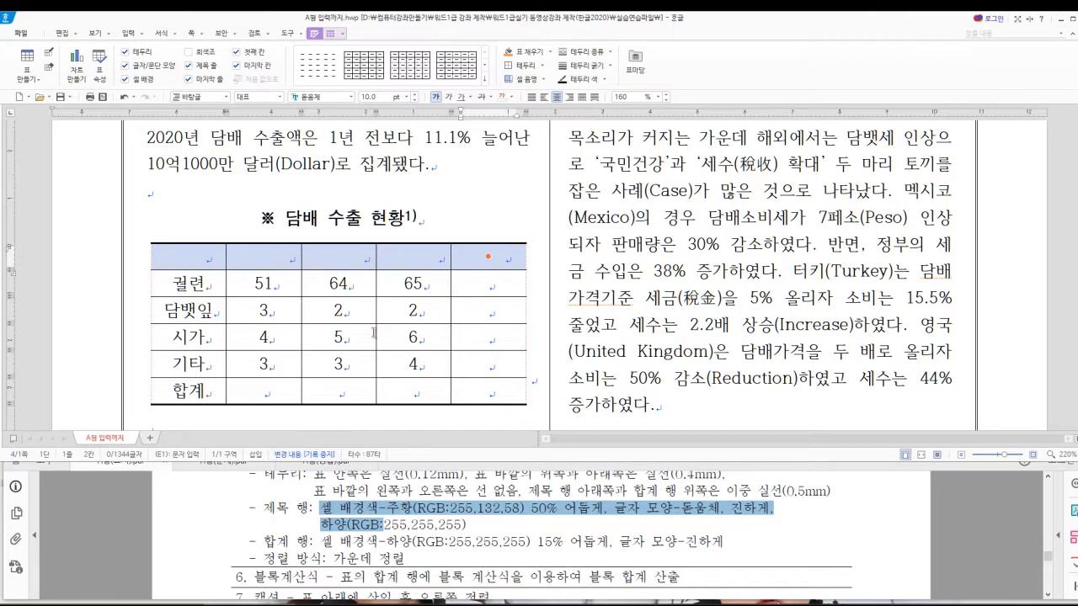
- Fill the title row cells with 주황 (RGB:255,132,58) 50% 어둡게 as the background color
right_click(340, 256)
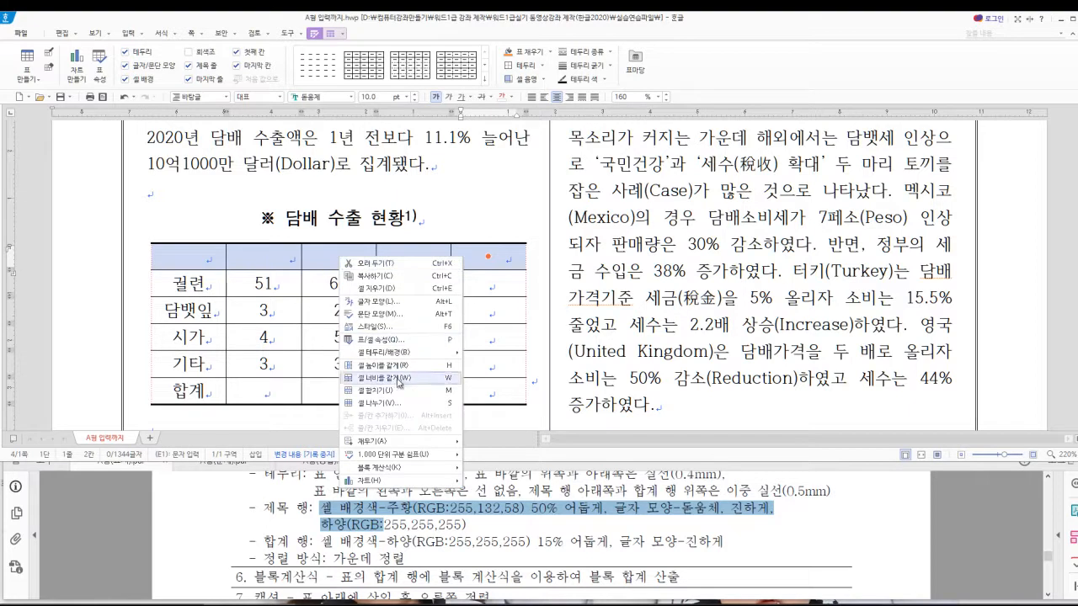
mouse_move(396, 354)
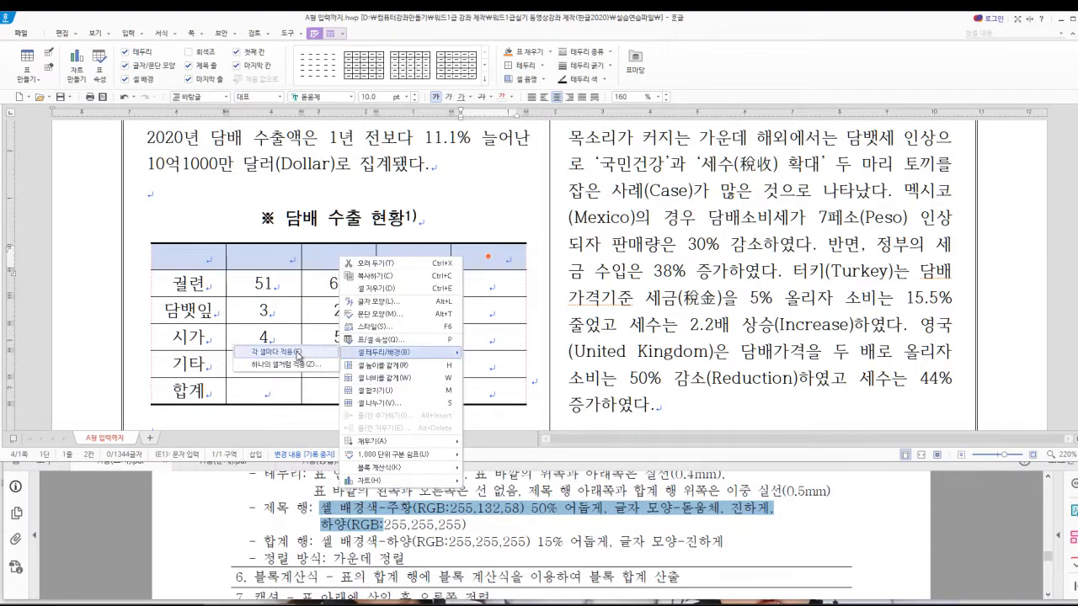
left_click(297, 357)
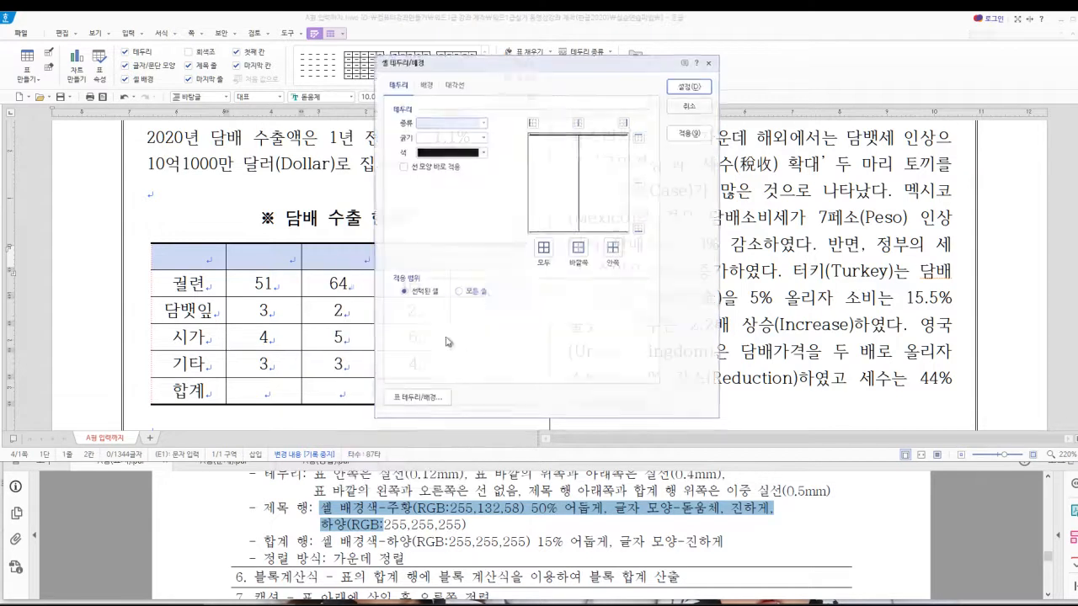
left_click(426, 85)
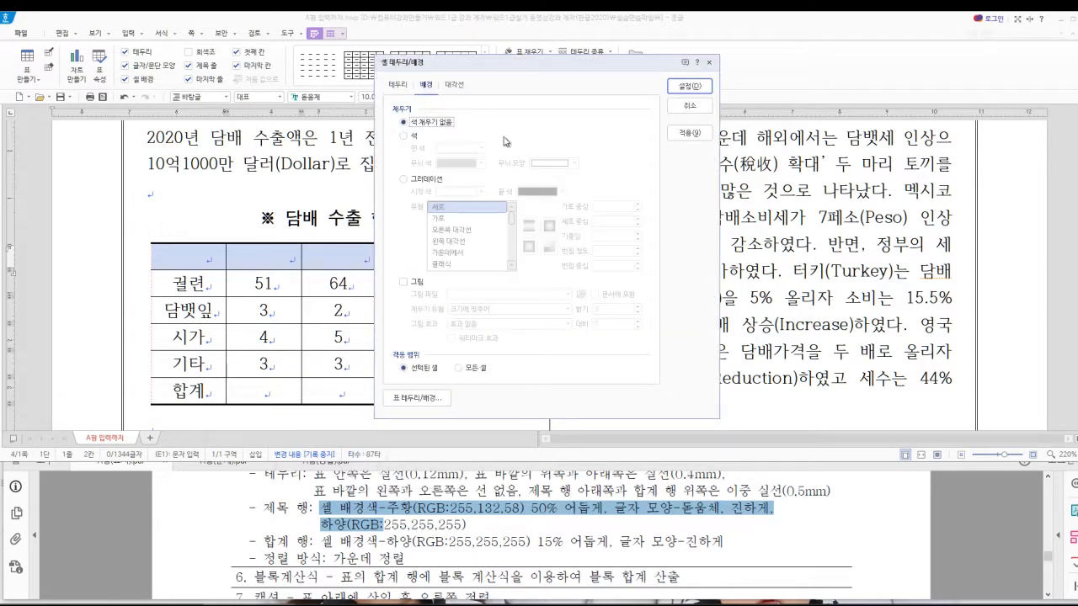
left_click(404, 136)
left_click(480, 148)
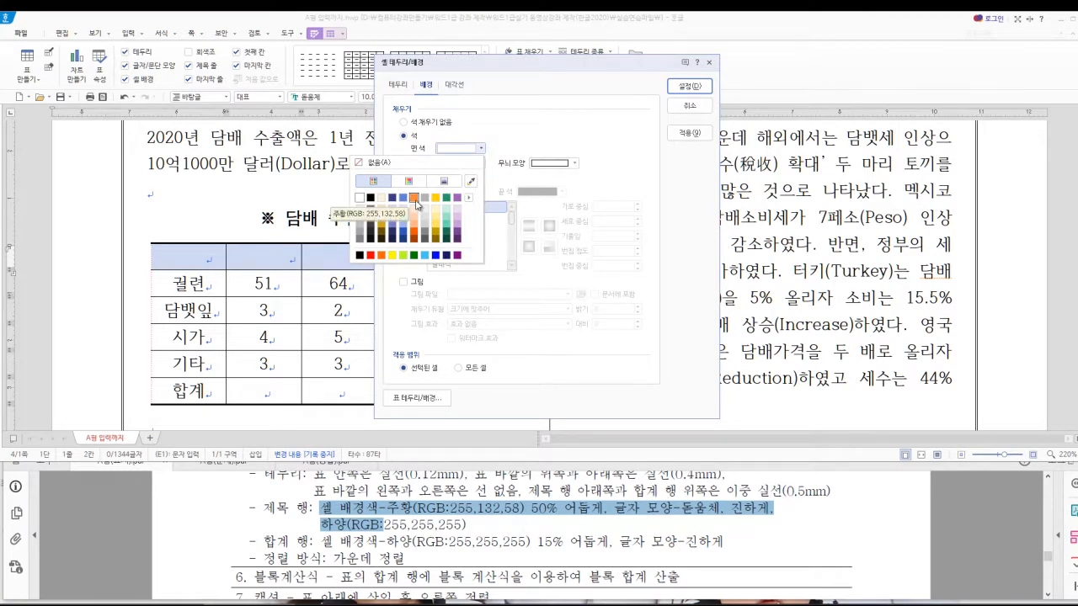
left_click(414, 243)
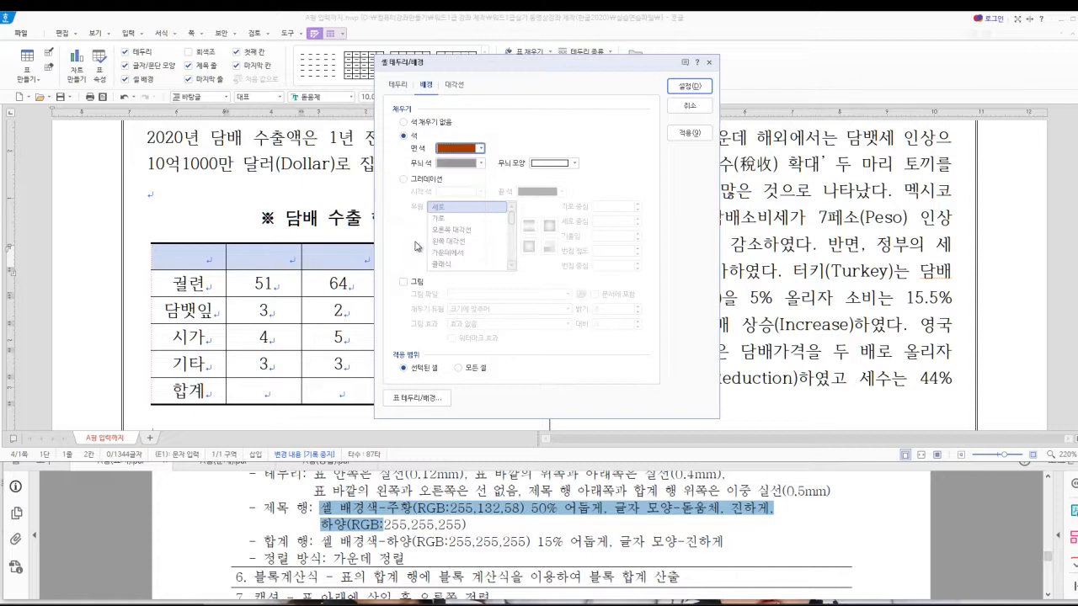
left_click(696, 91)
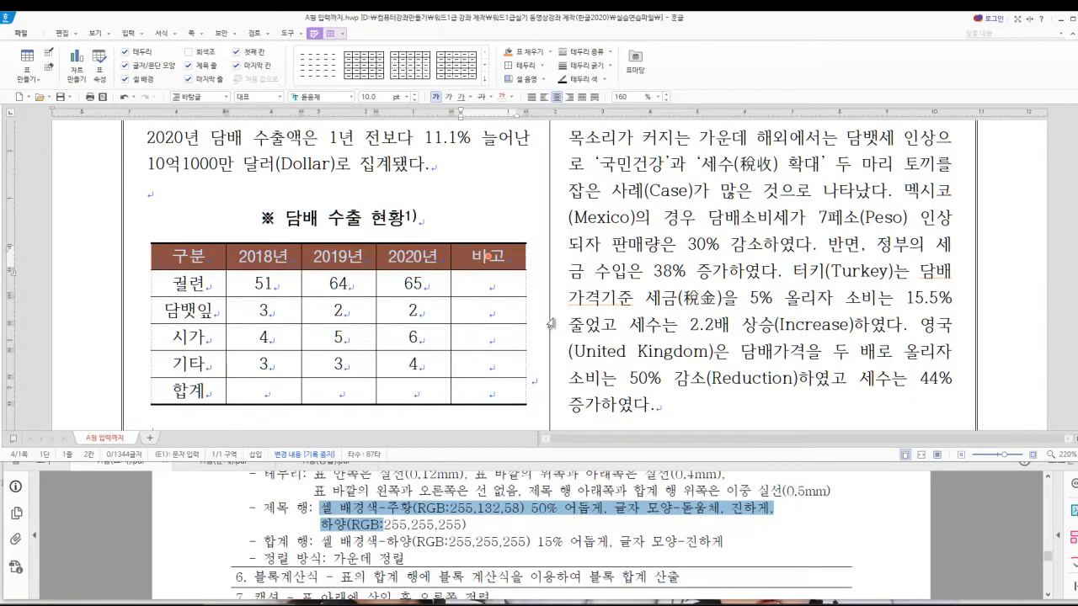
- Set the title row's bottom border to a 0.5 mm double solid line, following the 테두리 specification in A형(표지).pdf
left_click_drag(529, 491, 805, 490)
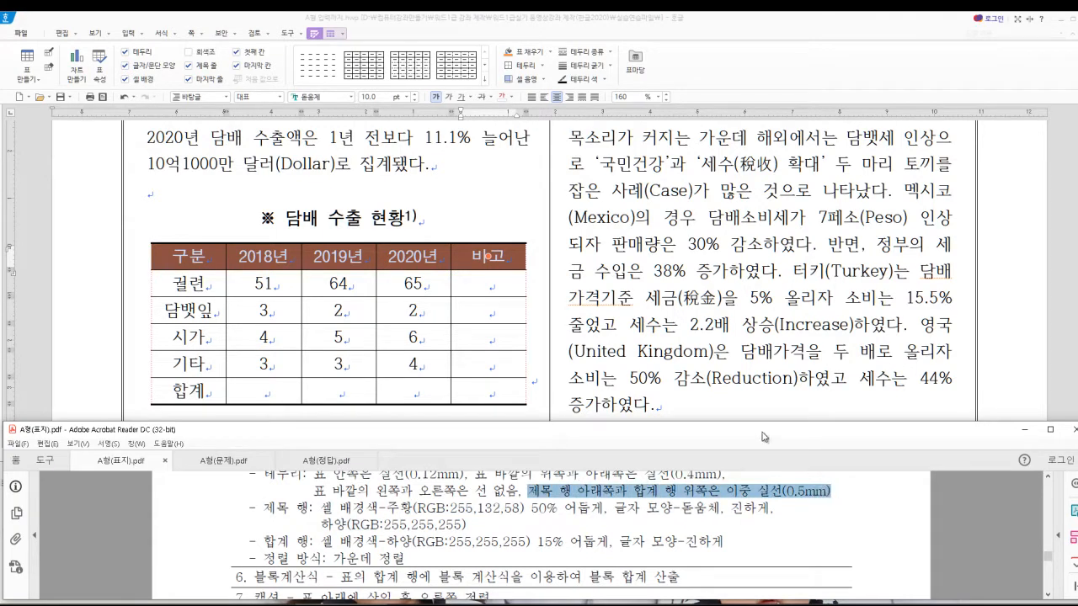
right_click(469, 258)
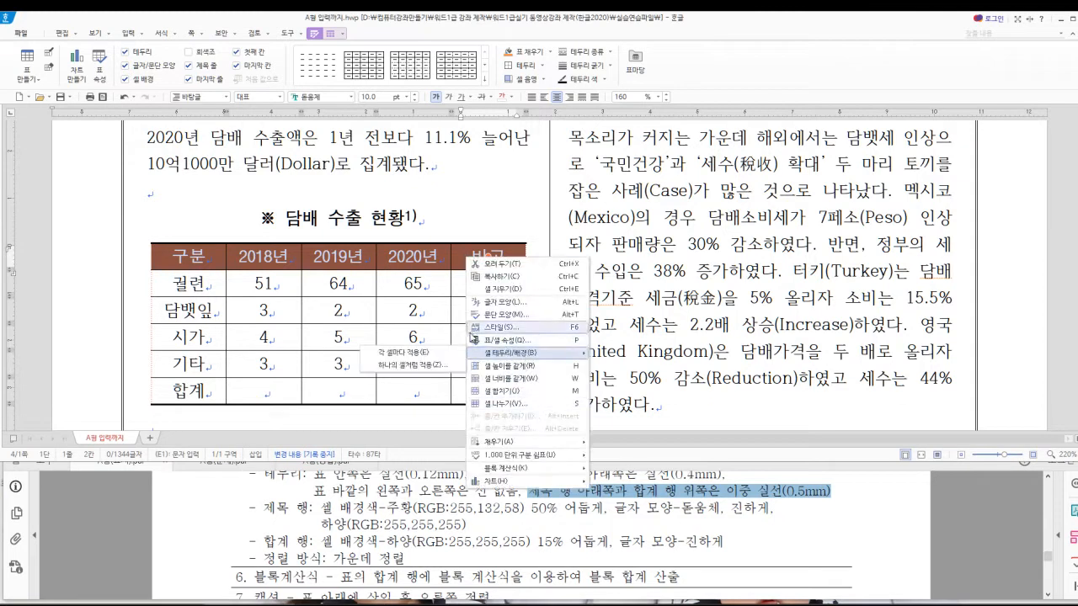
left_click(416, 352)
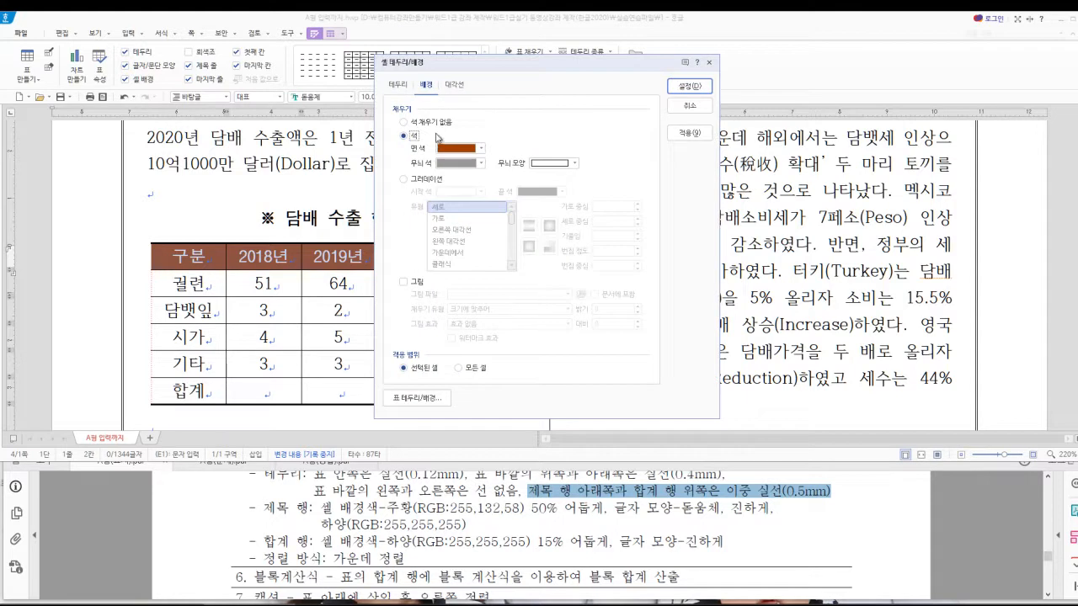
left_click(399, 87)
left_click(483, 123)
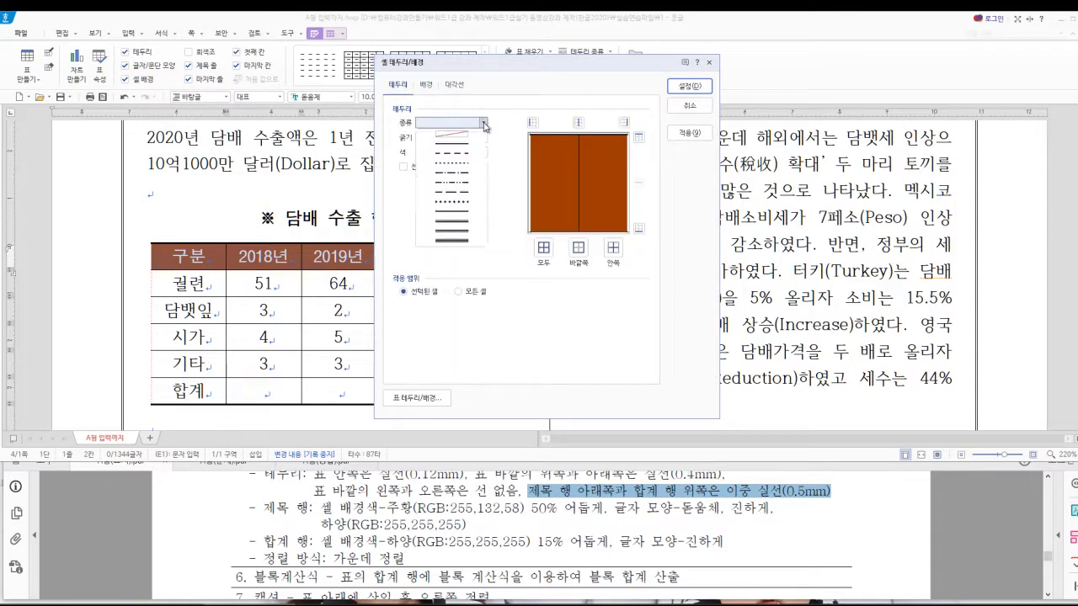
left_click(464, 214)
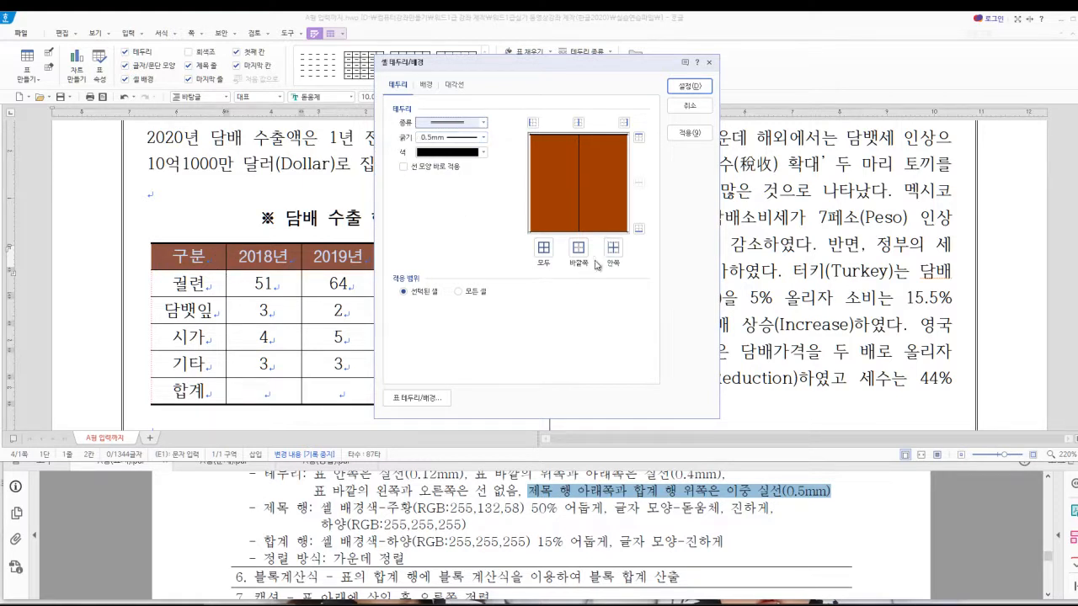
left_click(639, 229)
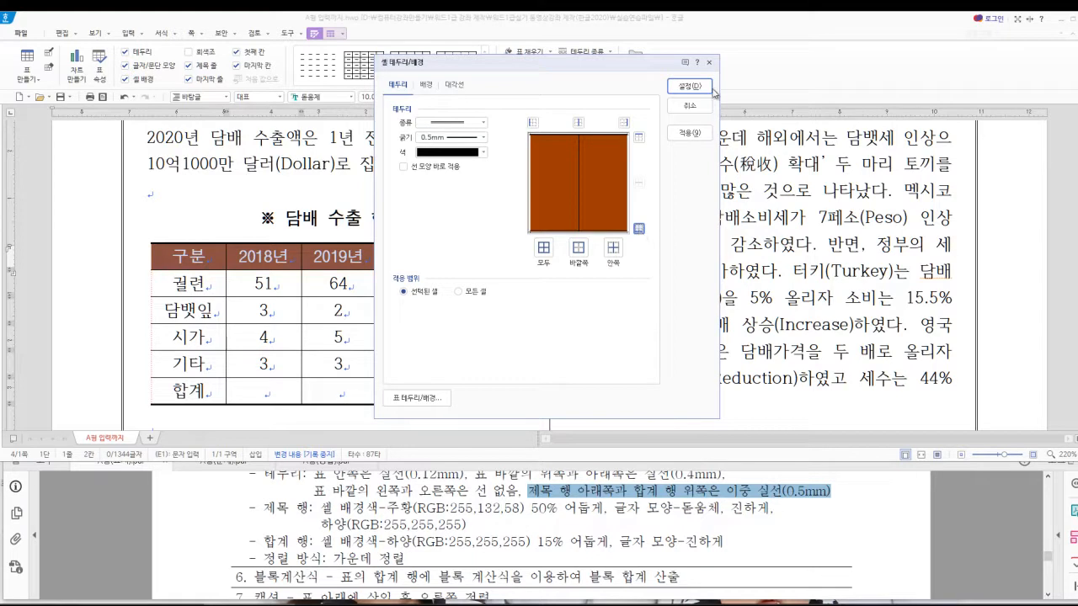
left_click(686, 87)
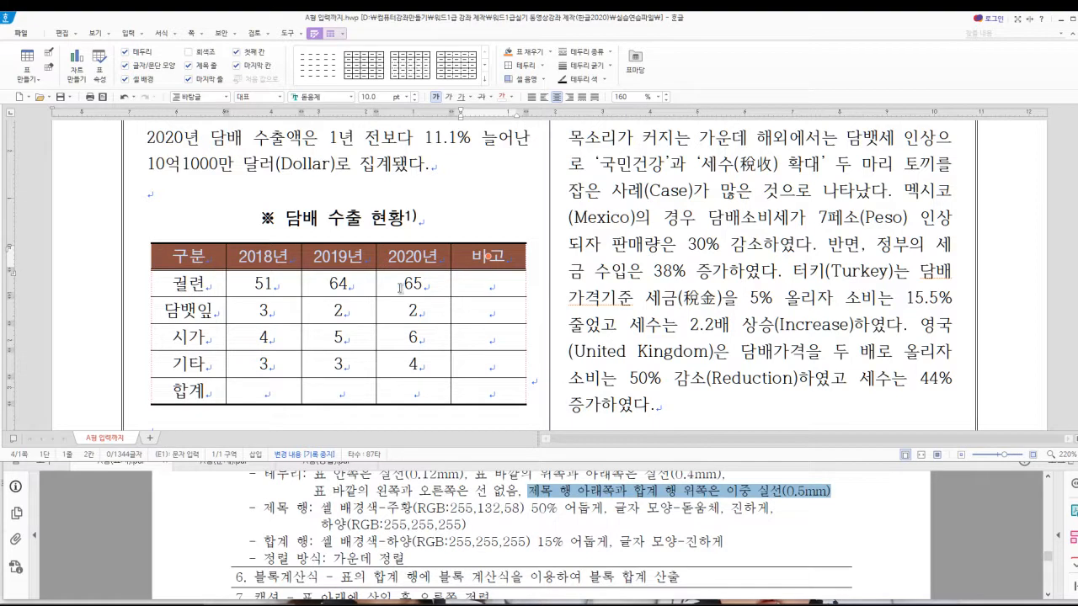
- Make the text of the 합계 row bold, as the 합계 행 specification requires
left_click_drag(183, 391, 487, 391)
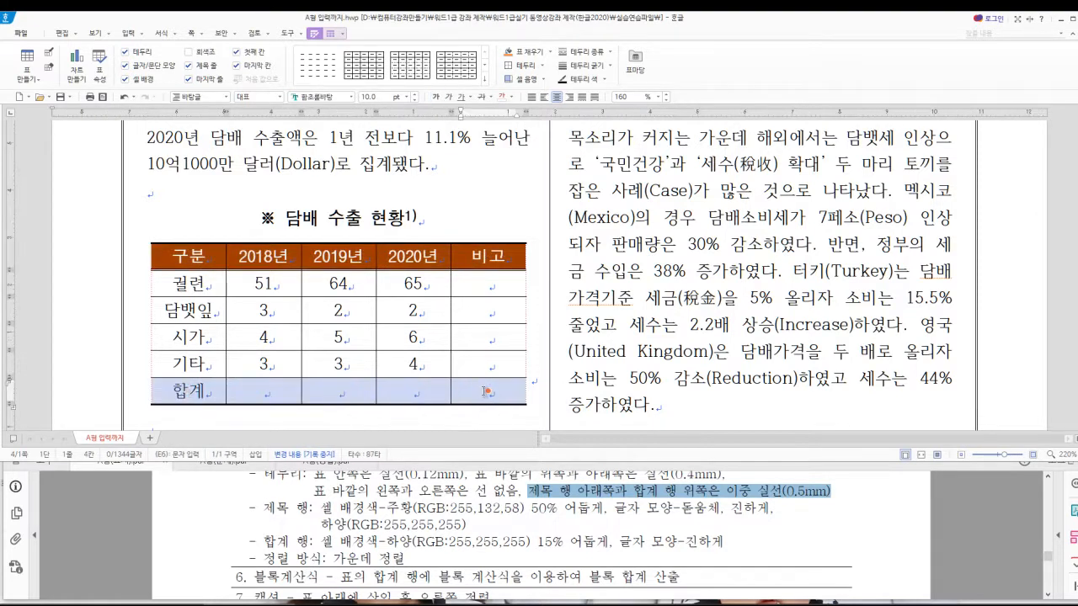
left_click_drag(332, 543, 730, 544)
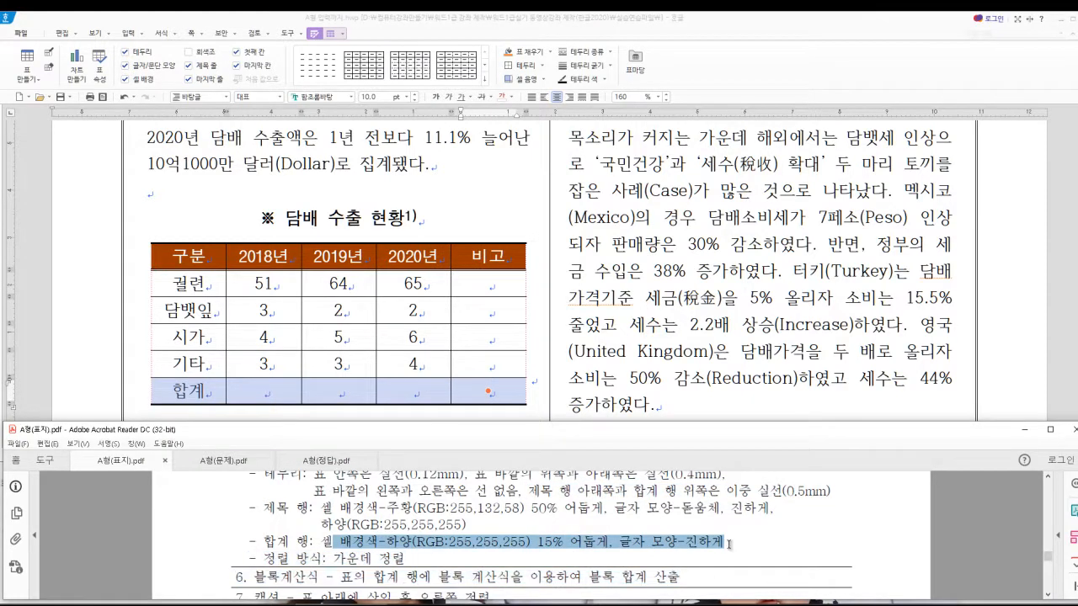
left_click(438, 97)
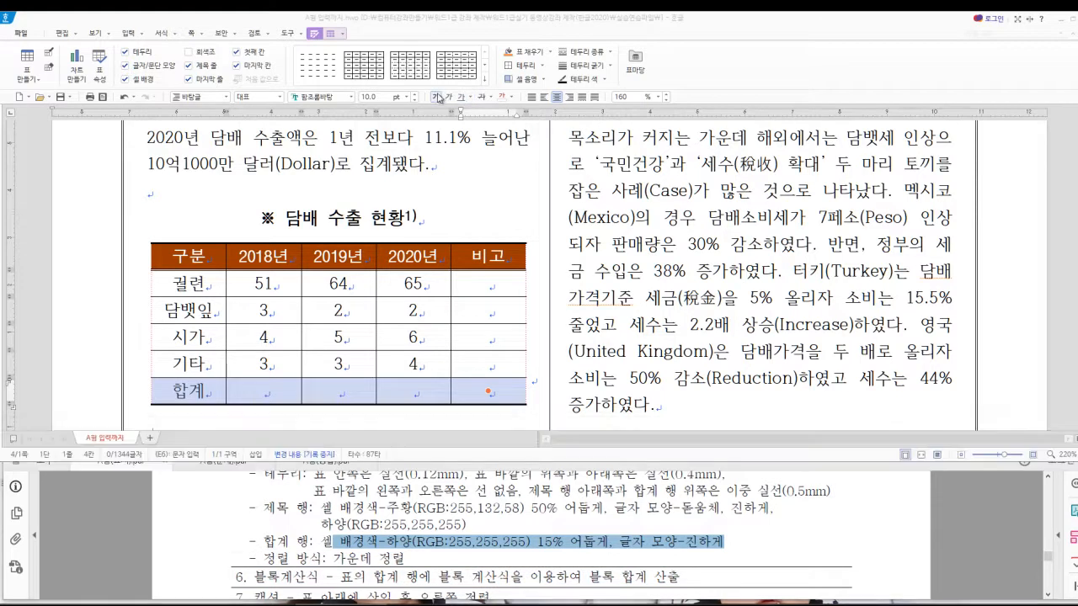
- Set the 합계 row's top border to a 0.5 mm double solid line and apply it
right_click(315, 387)
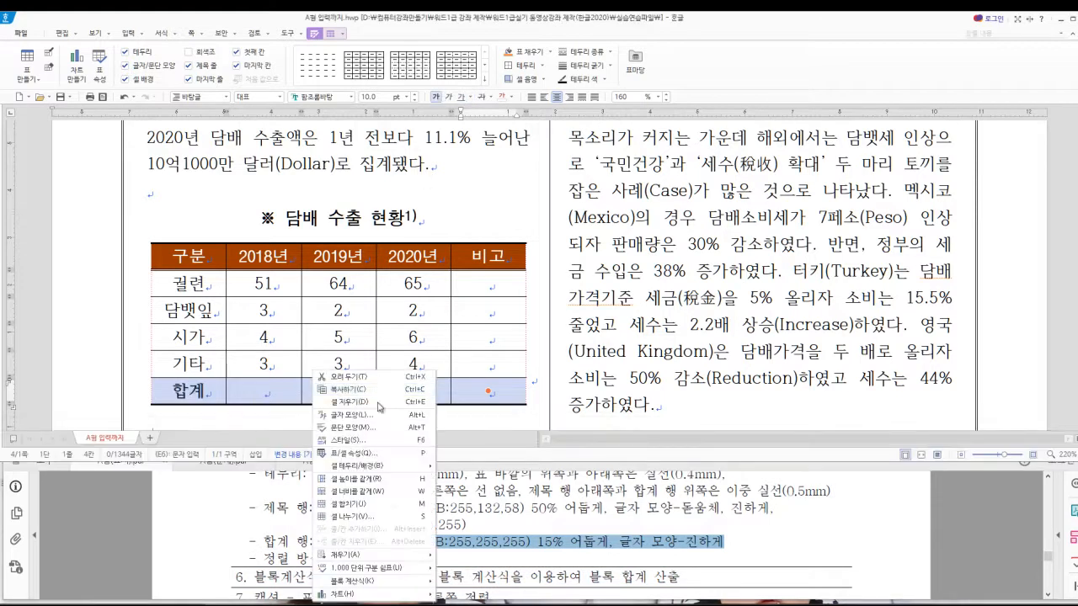
mouse_move(363, 468)
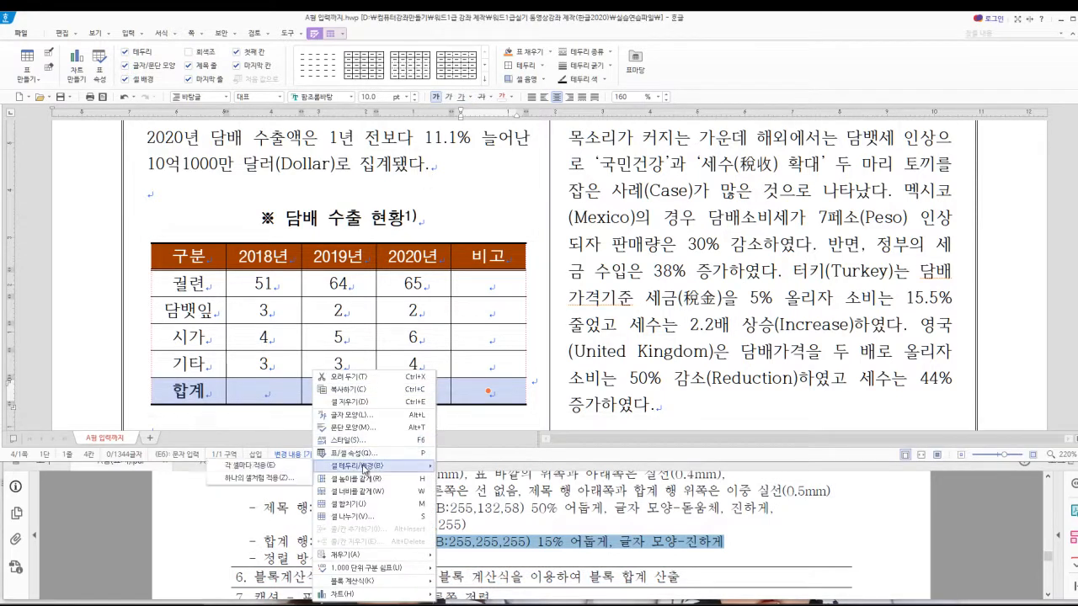
left_click(310, 466)
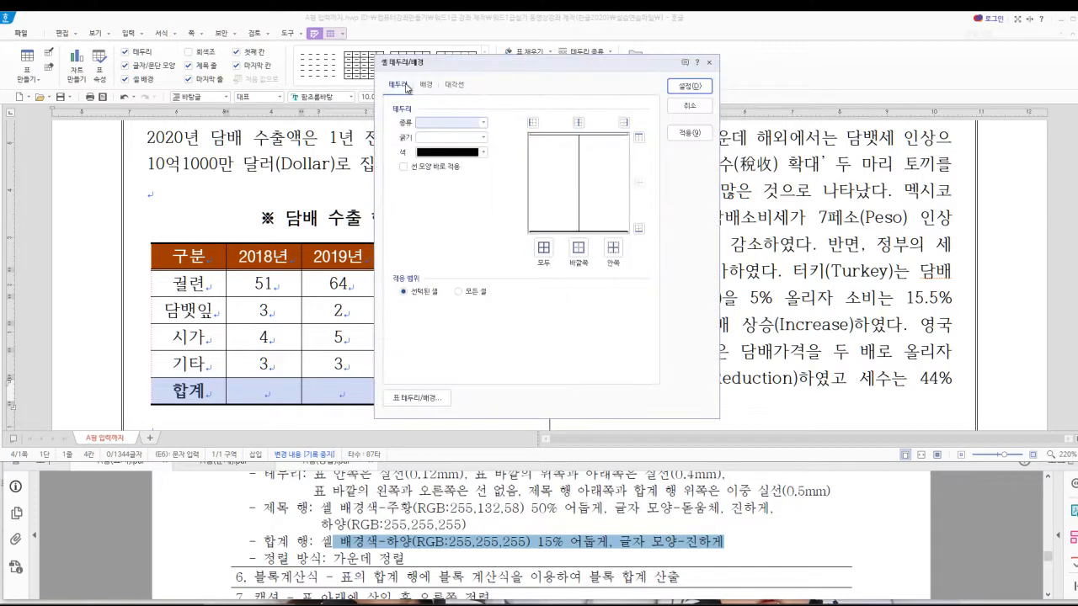
left_click(482, 123)
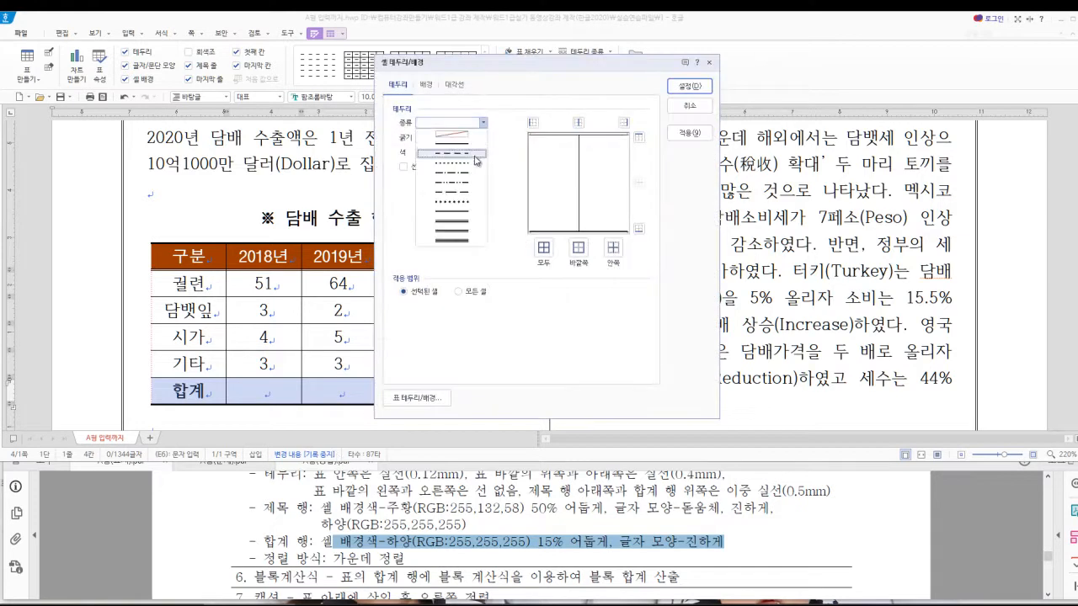
left_click(452, 211)
left_click(639, 138)
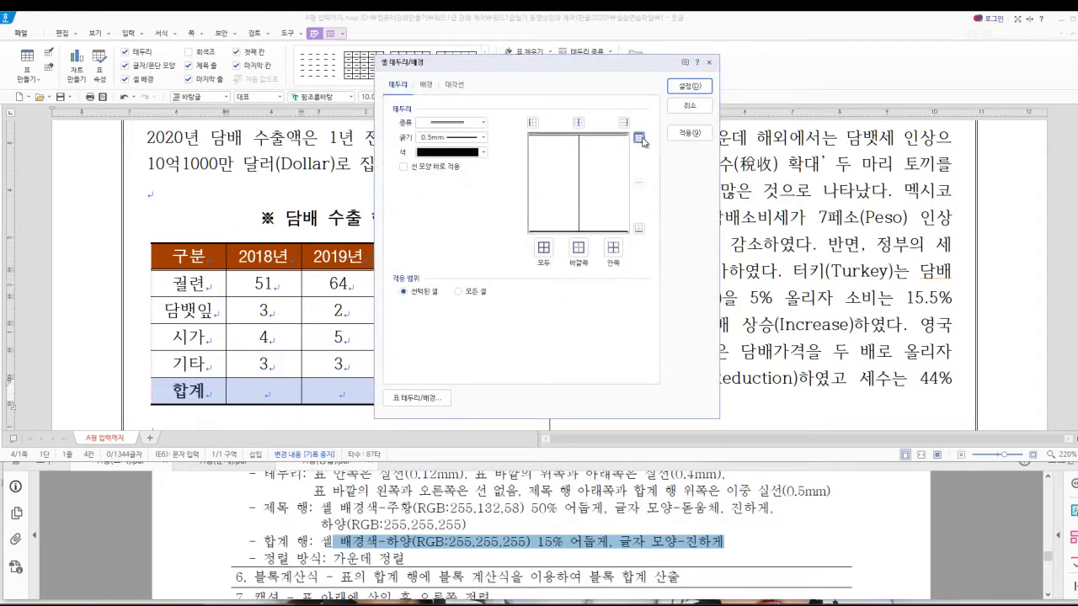
left_click(695, 89)
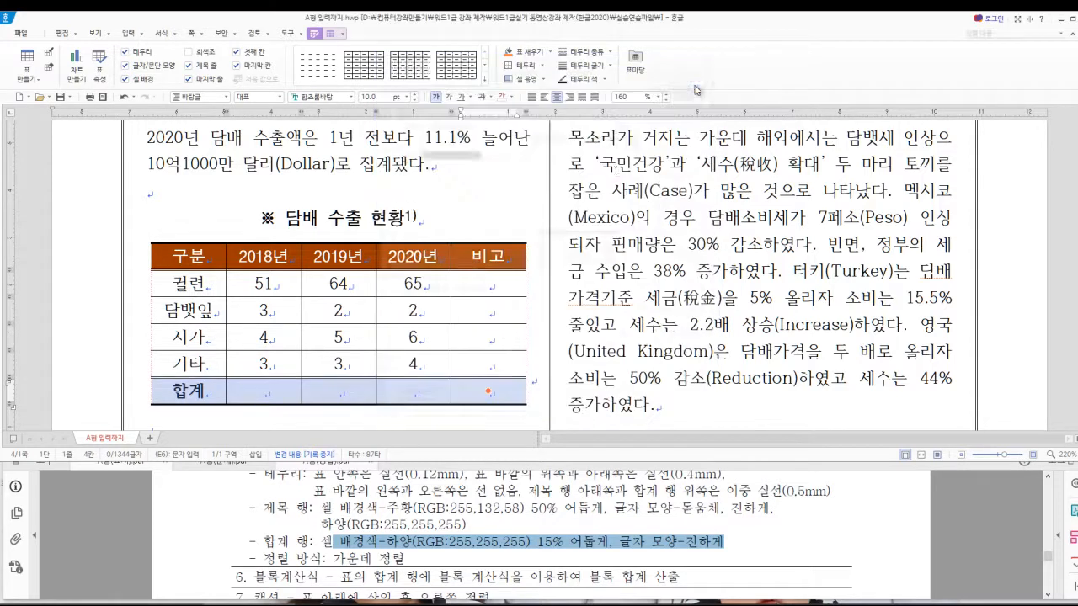
- Center-align the paragraph that holds the export table, following the 정렬 방식 specification
left_click(537, 390)
scroll(536, 389, "down", 1)
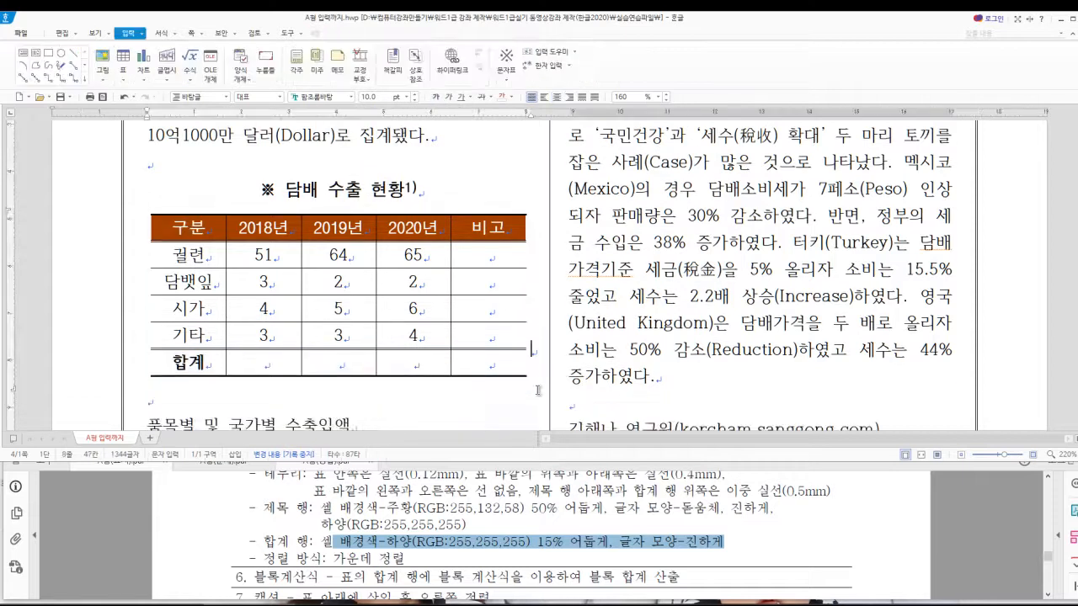
left_click_drag(334, 559, 405, 559)
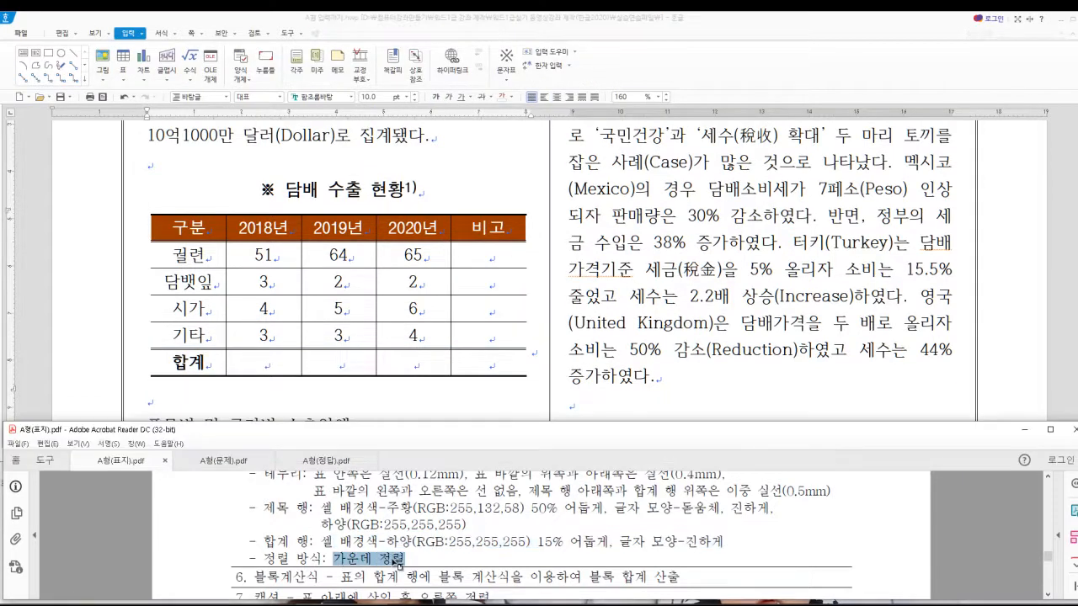
left_click(244, 215)
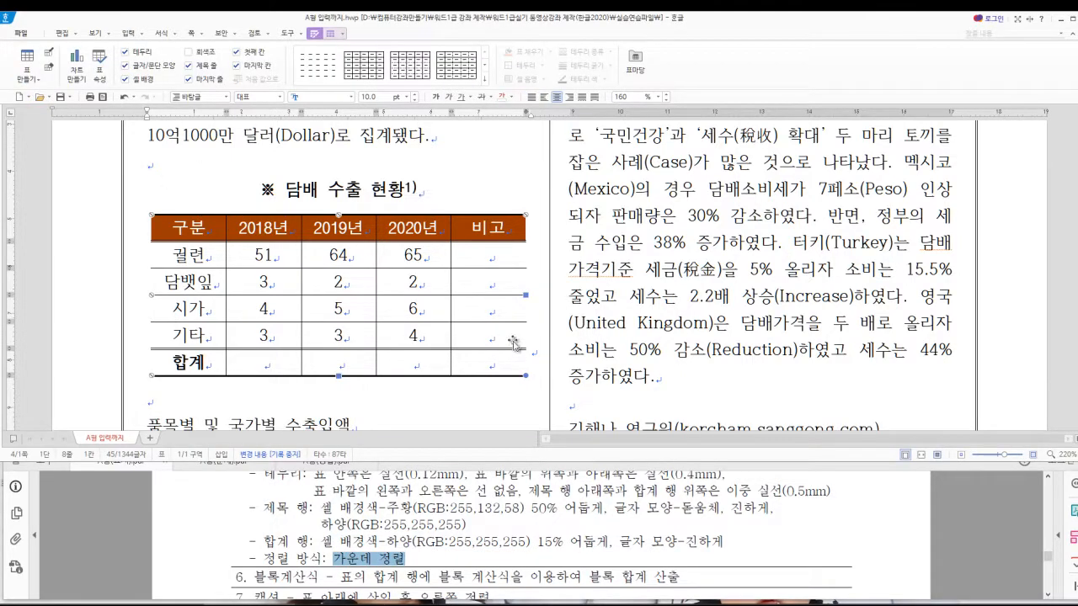
left_click(533, 352)
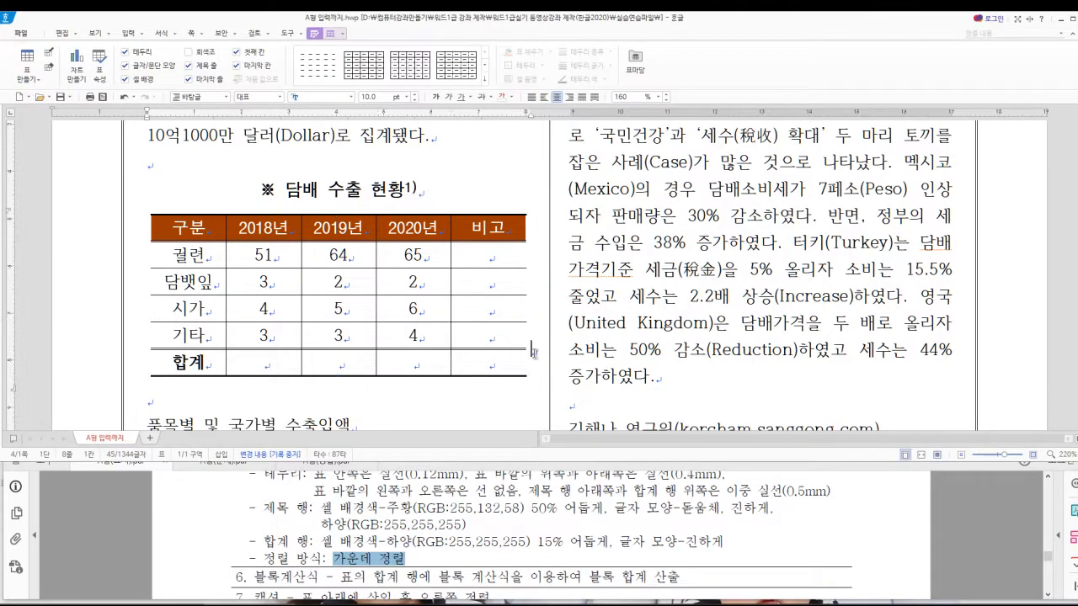
left_click(557, 98)
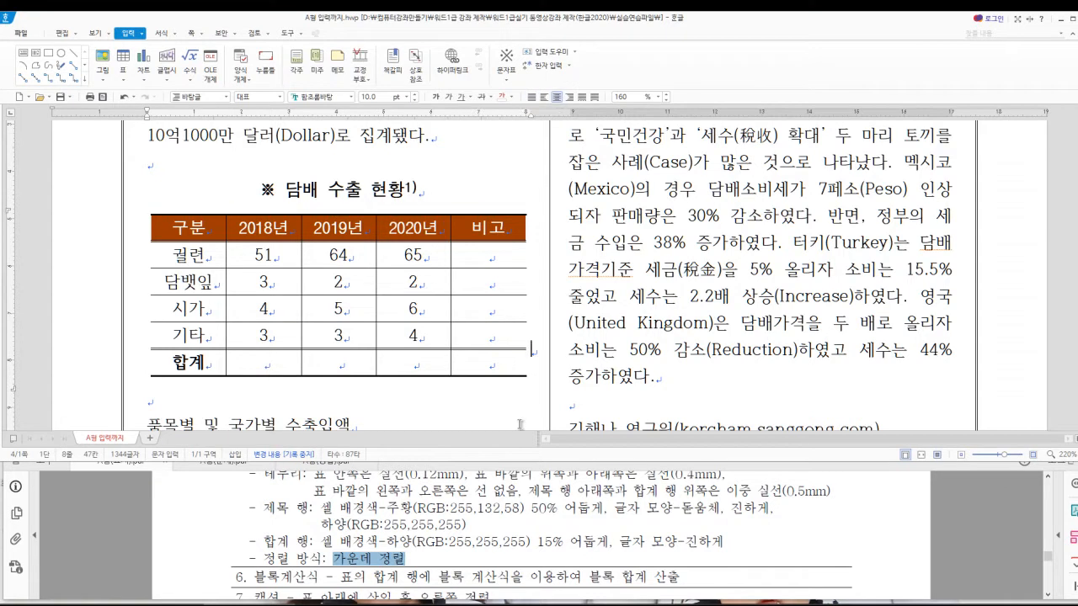
key("Down")
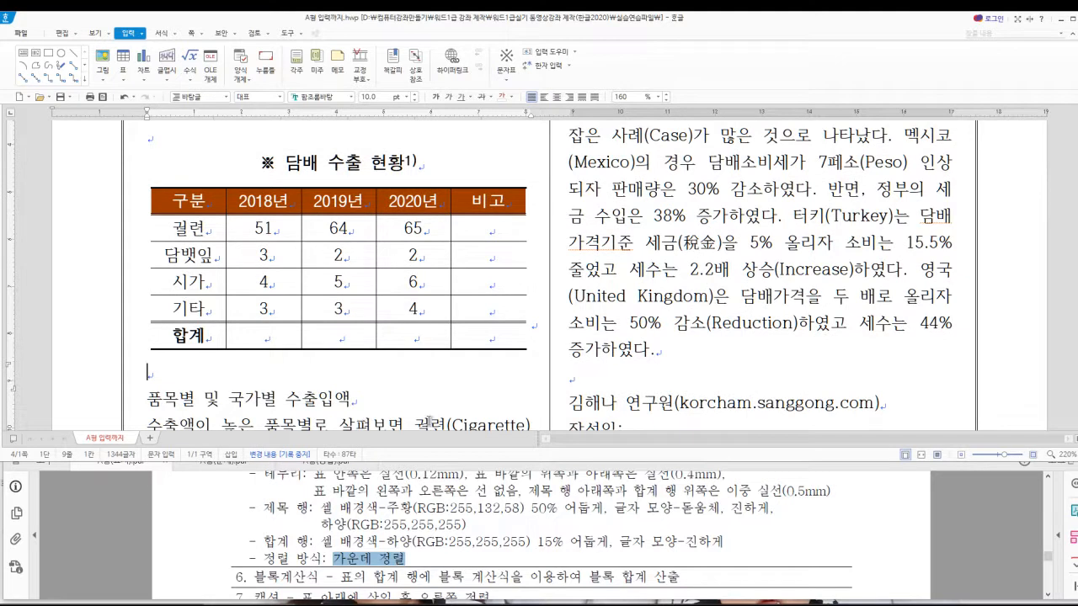
- Calculate the 합계 row for 2018년, 2019년 and 2020년 with the block sum formula (블록 합계), following specification item 6
left_click(367, 581)
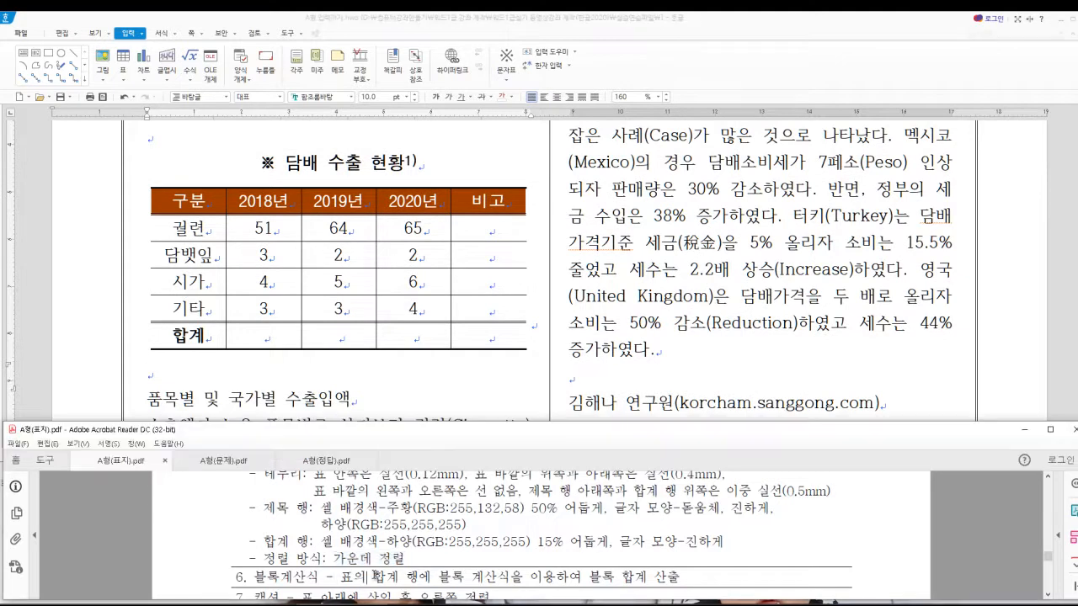
scroll(367, 581, "down", 3)
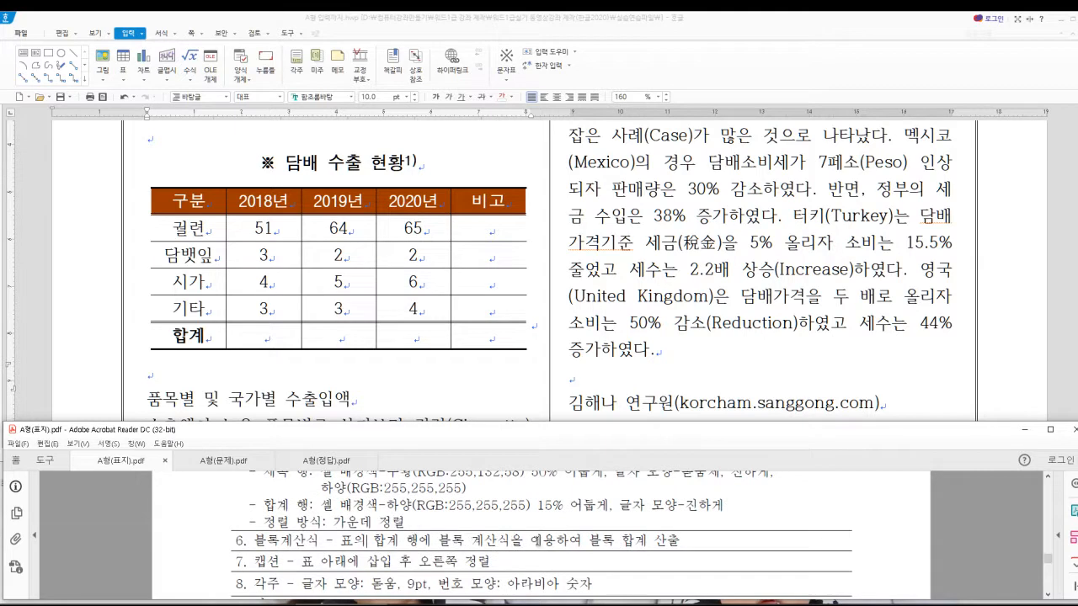
left_click(270, 337)
left_click(358, 337)
left_click(397, 336)
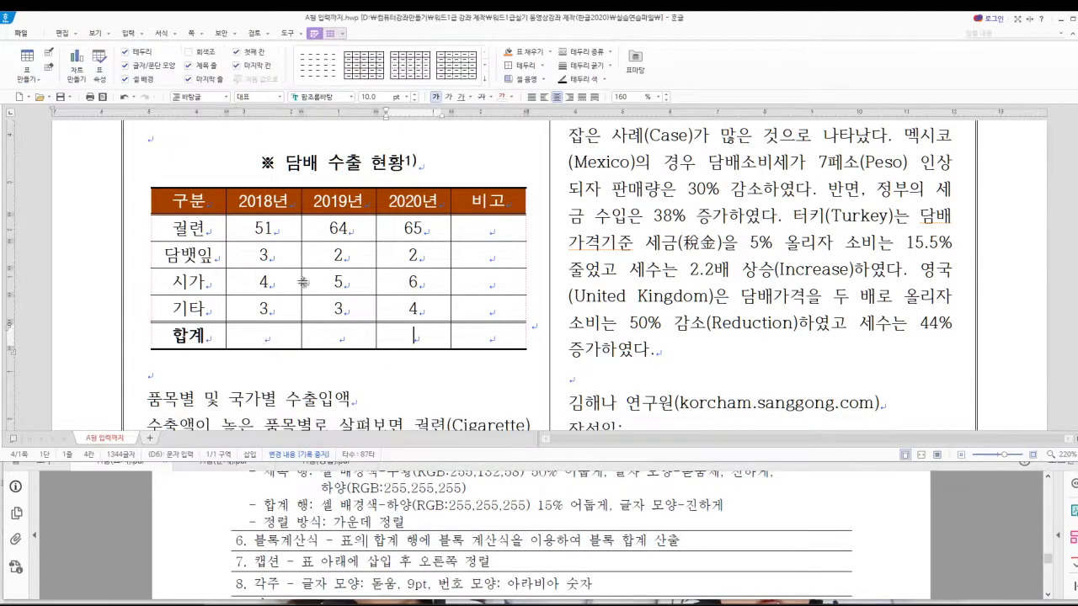
left_click_drag(268, 229, 269, 334)
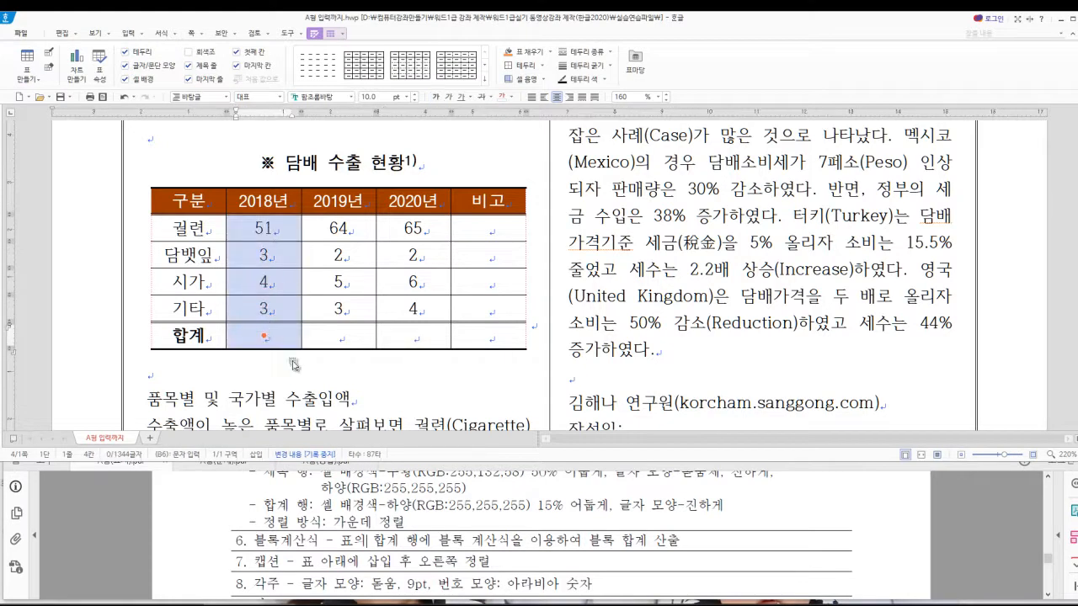
left_click_drag(286, 233, 416, 335)
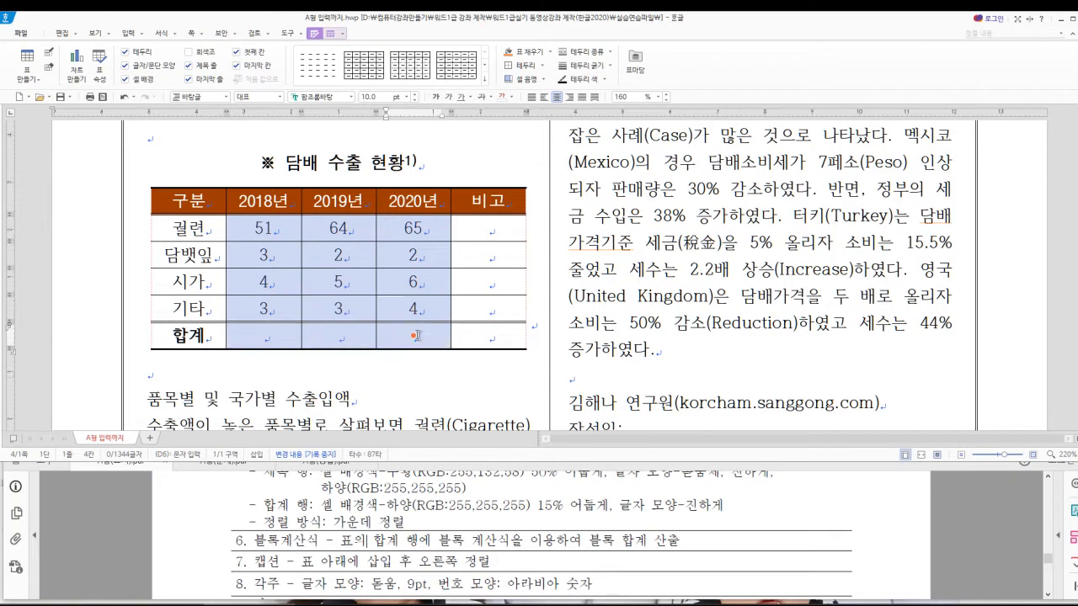
right_click(278, 342)
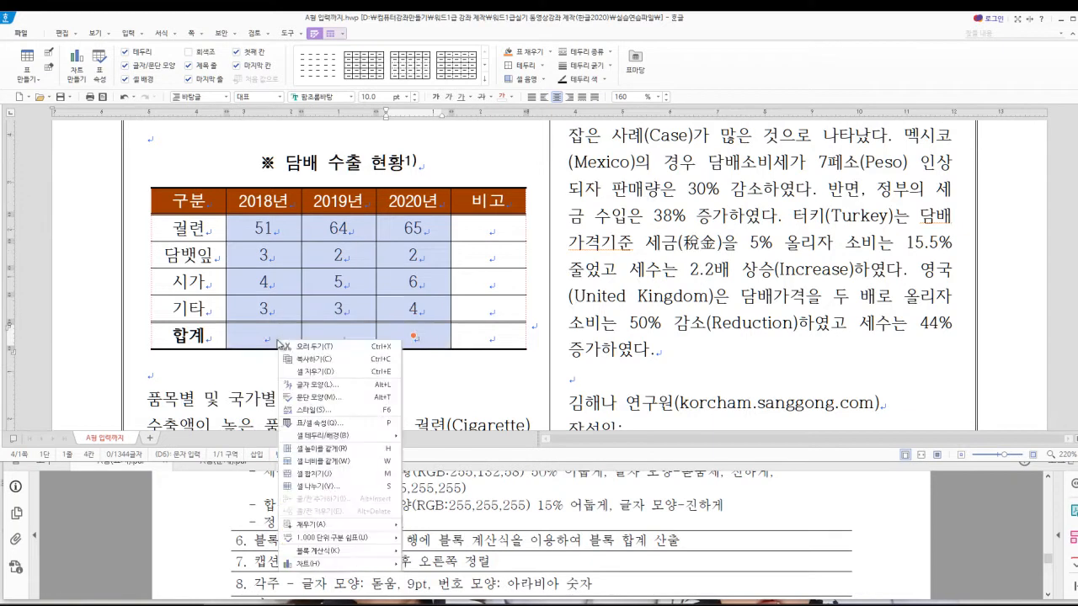
key("Escape")
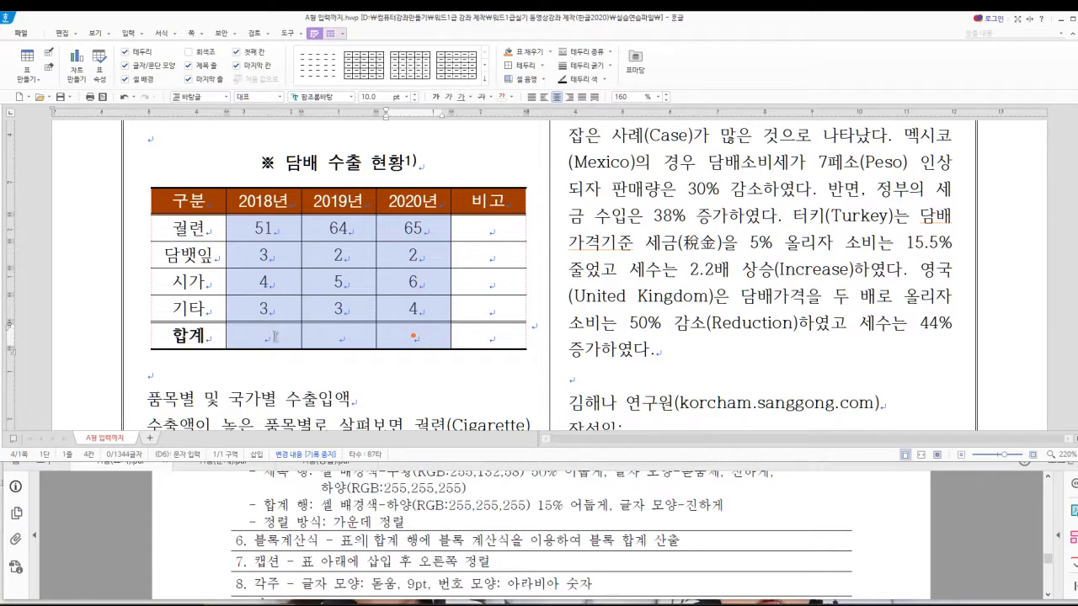
right_click(275, 336)
mouse_move(331, 549)
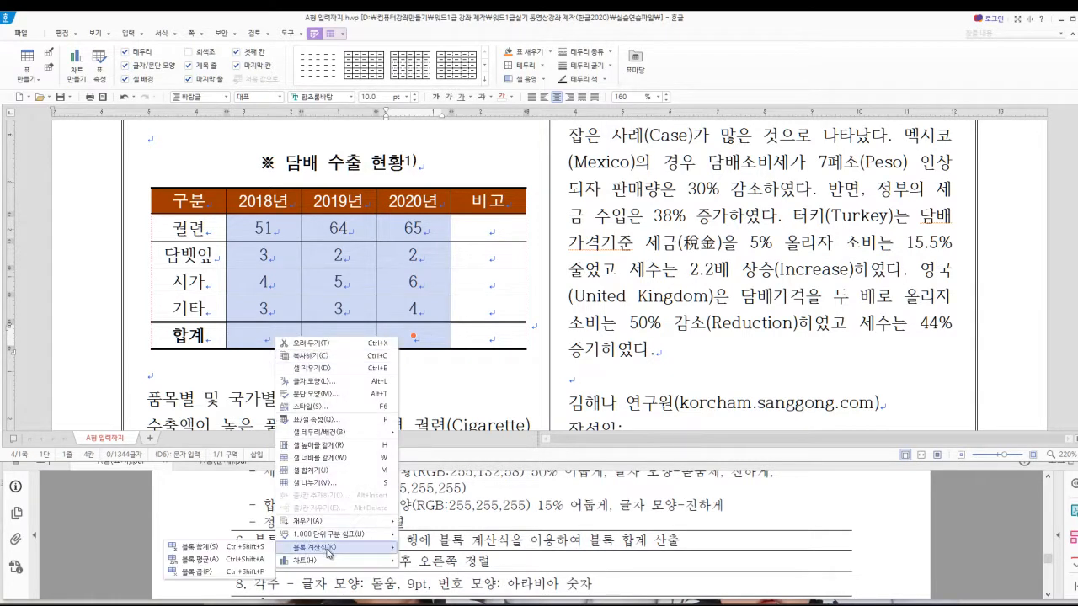
left_click(222, 547)
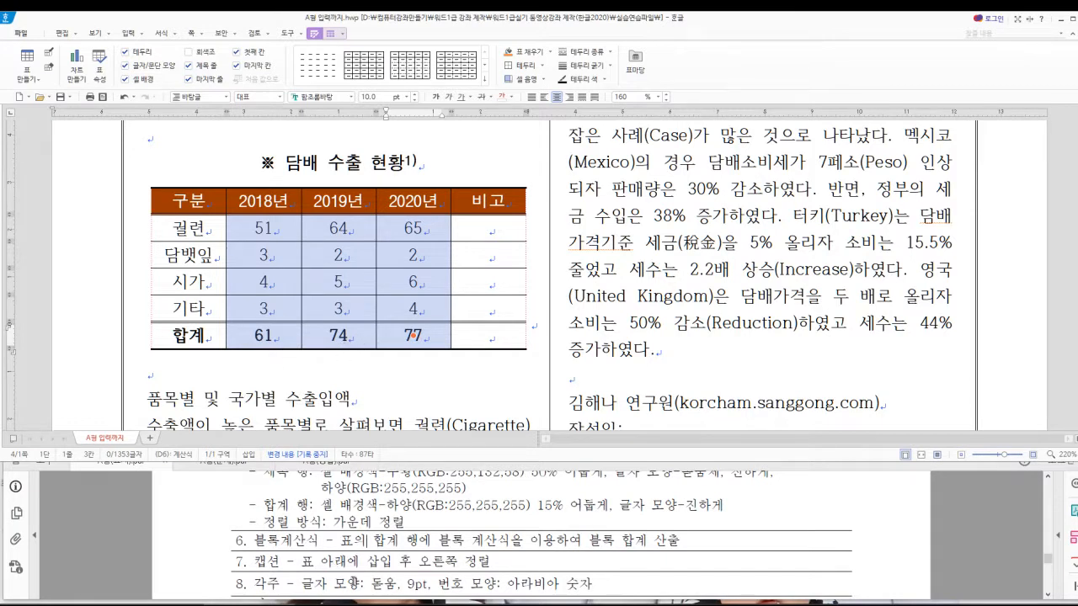
left_click(327, 373)
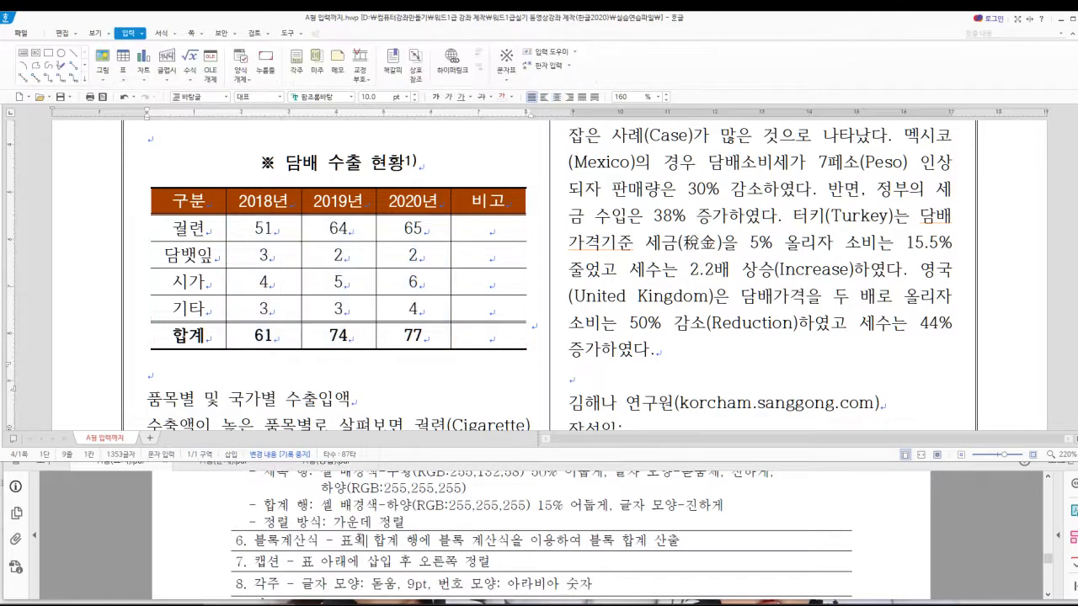
left_click(427, 335)
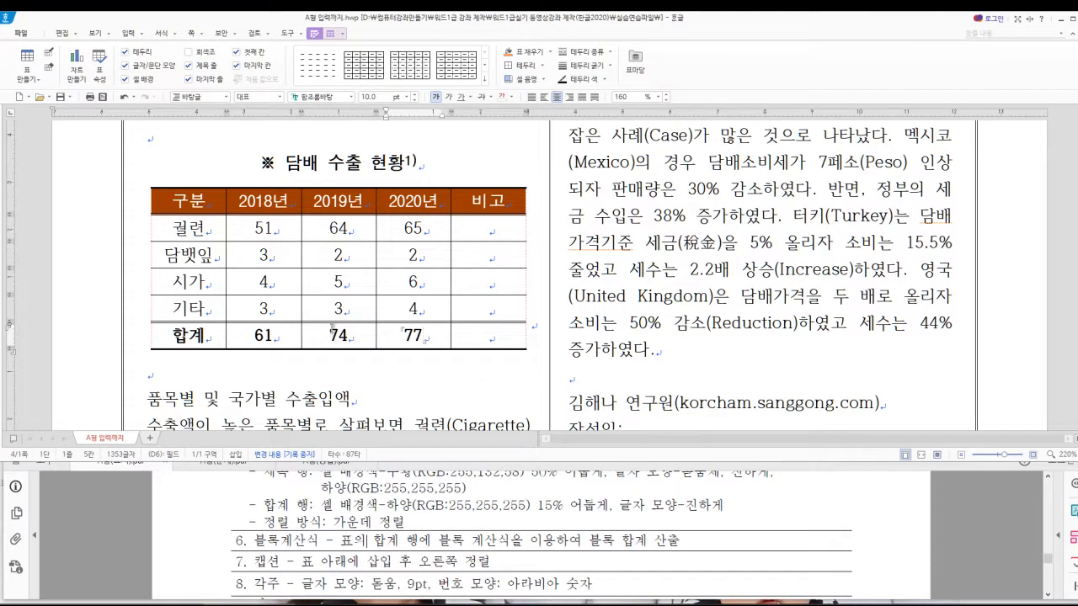
left_click(437, 313)
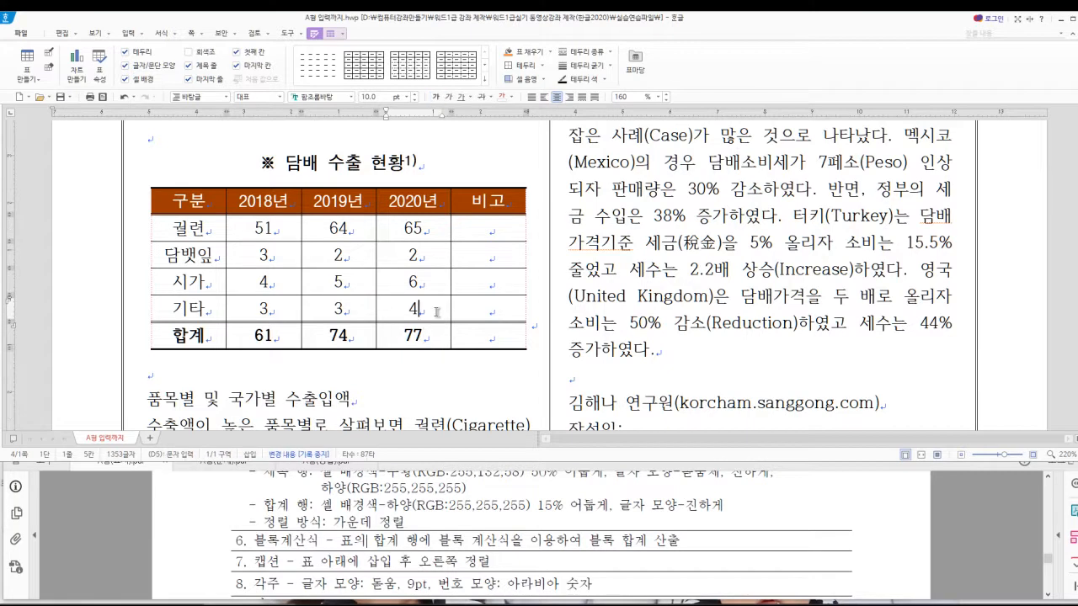
right_click(434, 311)
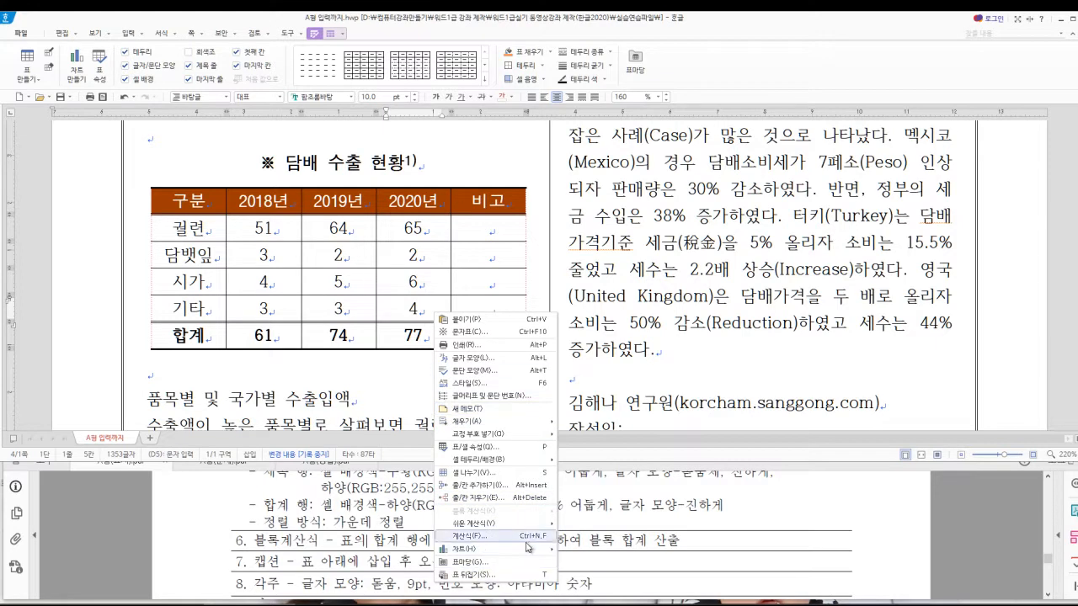
left_click(422, 312)
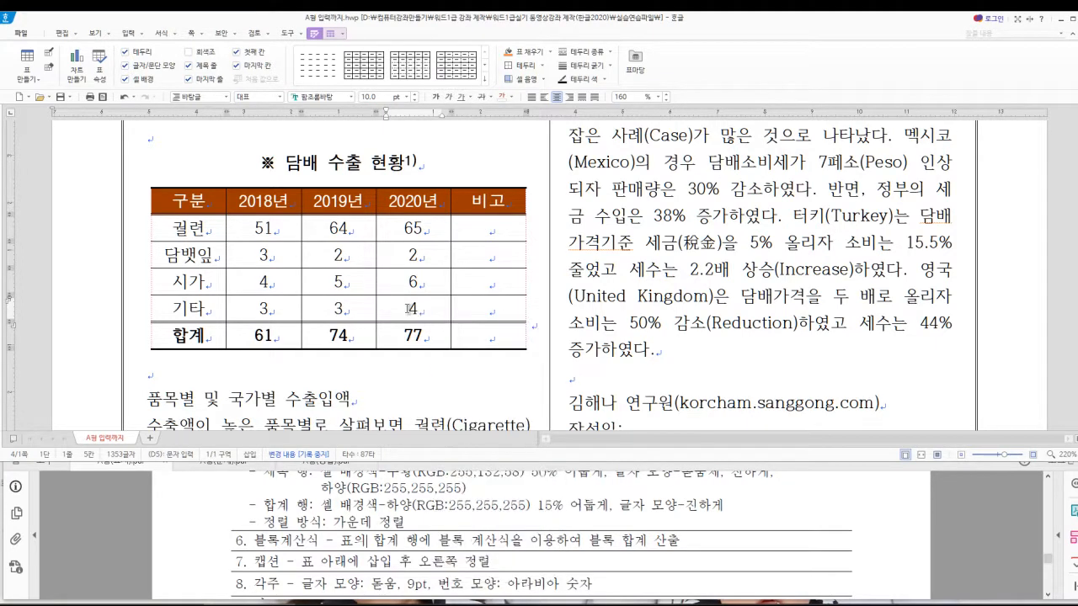
right_click(425, 312)
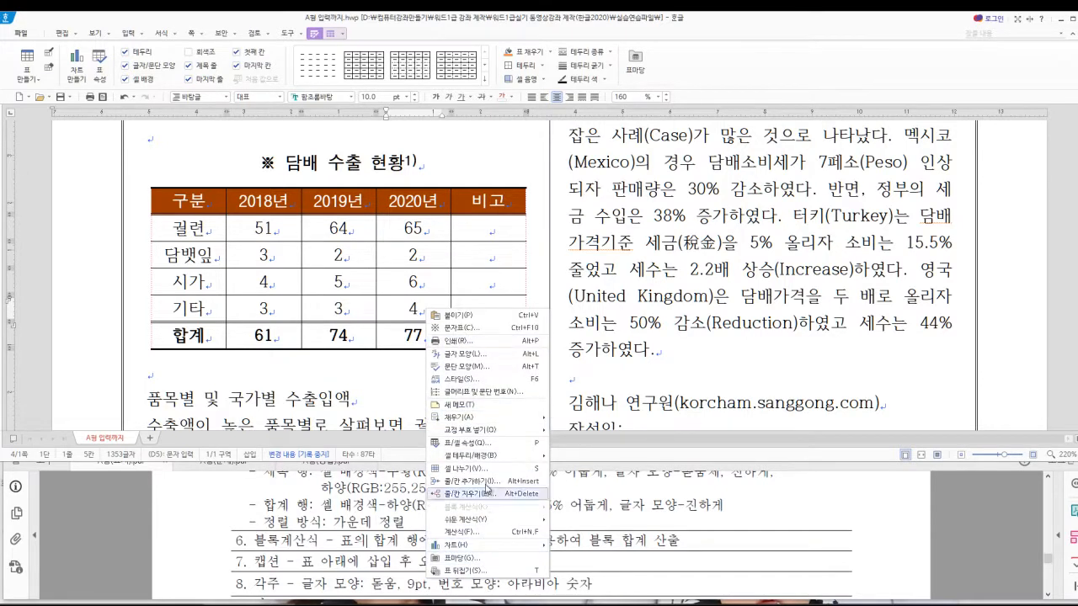
key("Escape")
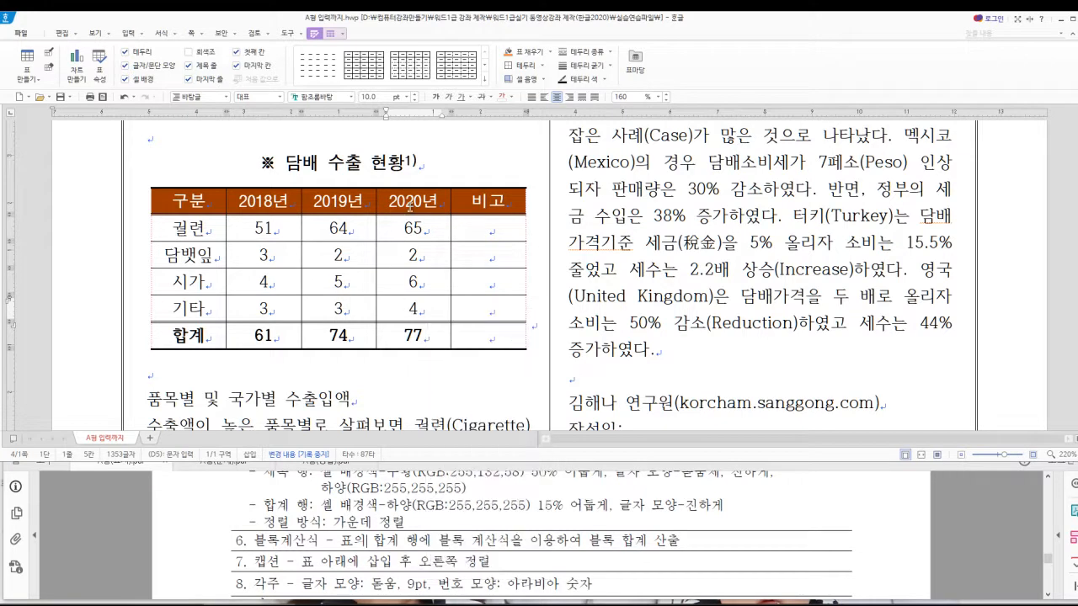
- Insert a caption on the export table as a whole and delete the caption's default label and number
left_click(416, 188)
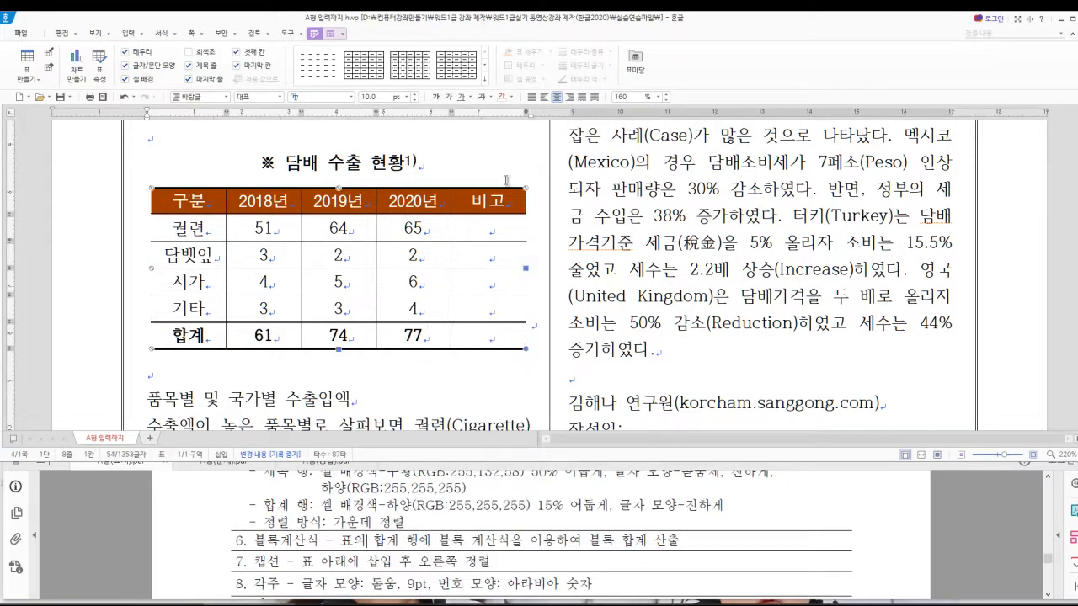
right_click(427, 311)
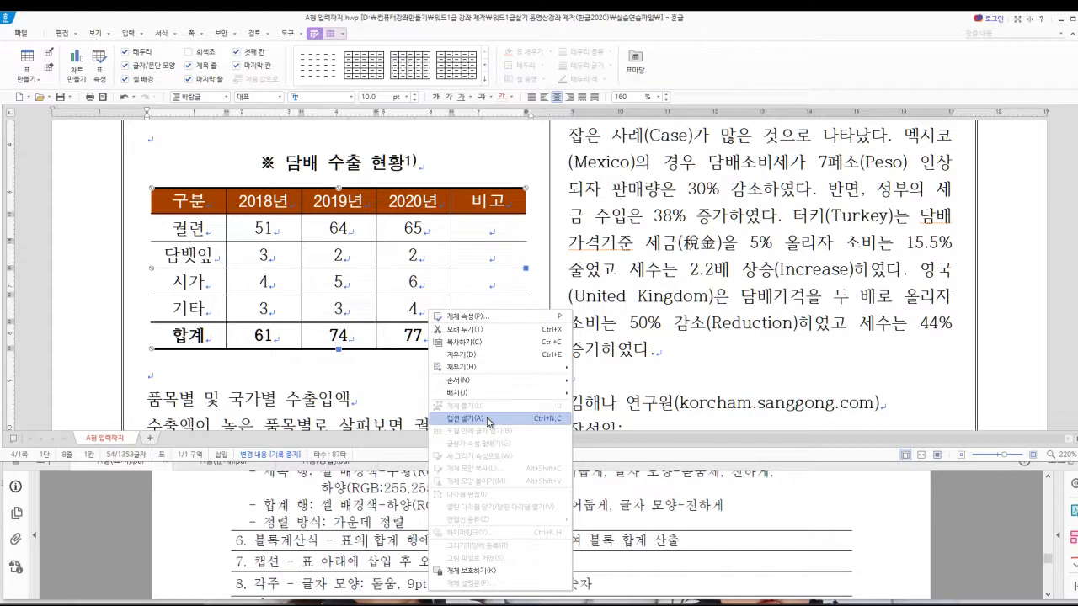
left_click(464, 418)
key("BackSpace")
key("BackSpace")
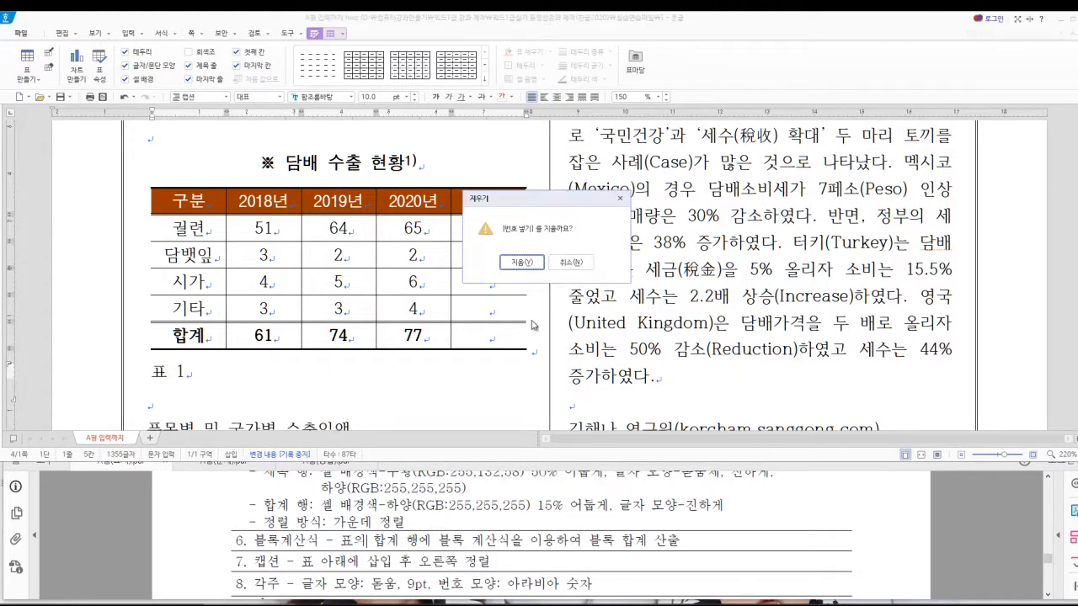
left_click(522, 262)
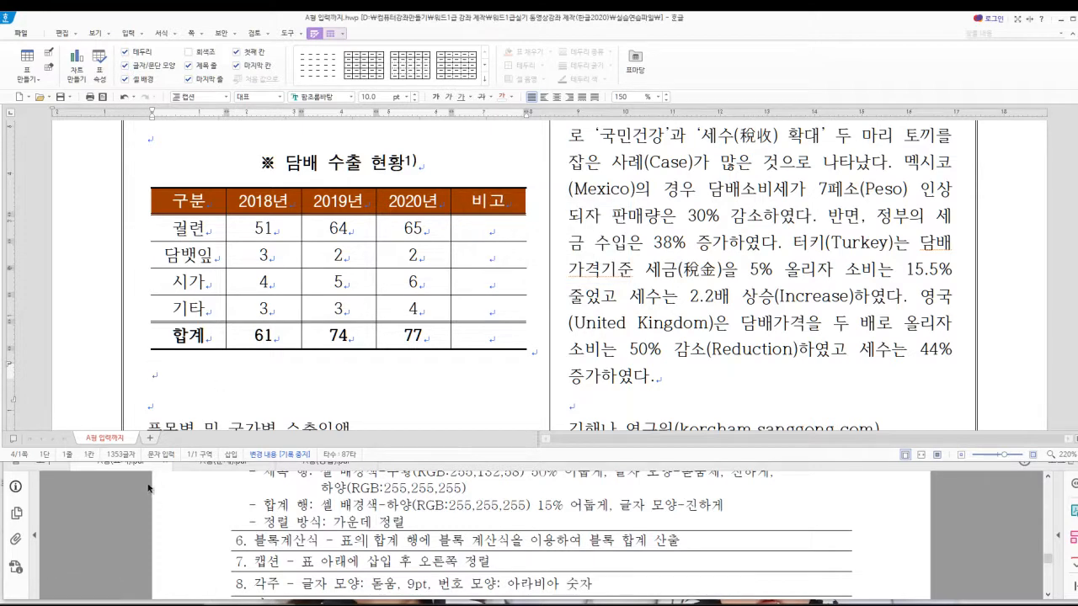
- Enter "(단위: 천 톤)" as the export table's caption, following the sample in A형(문제).pdf, and right-align it
left_click(232, 468)
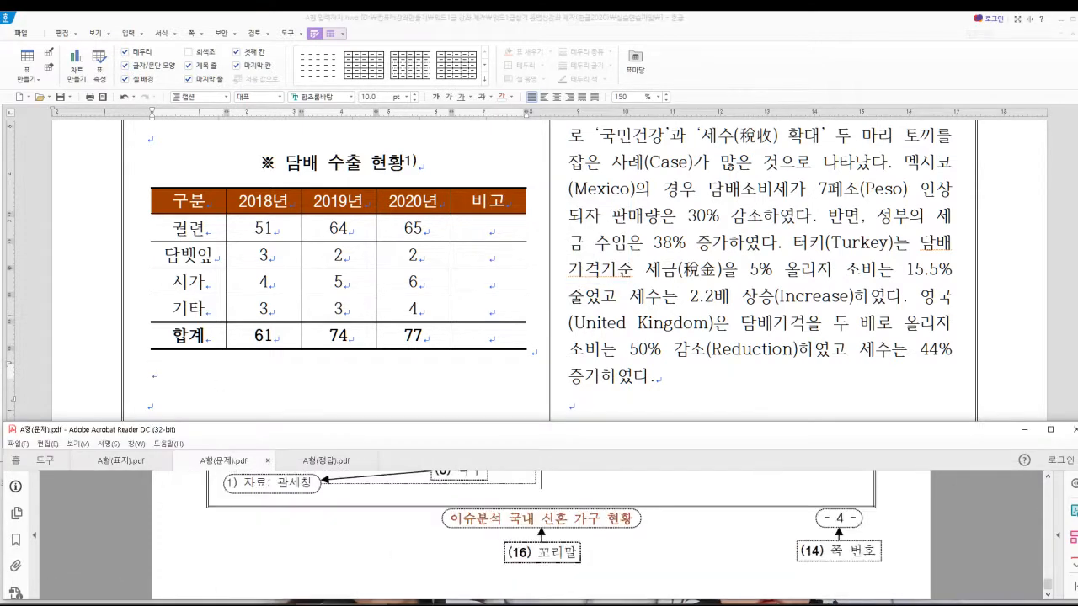
left_click_drag(1048, 587, 1044, 526)
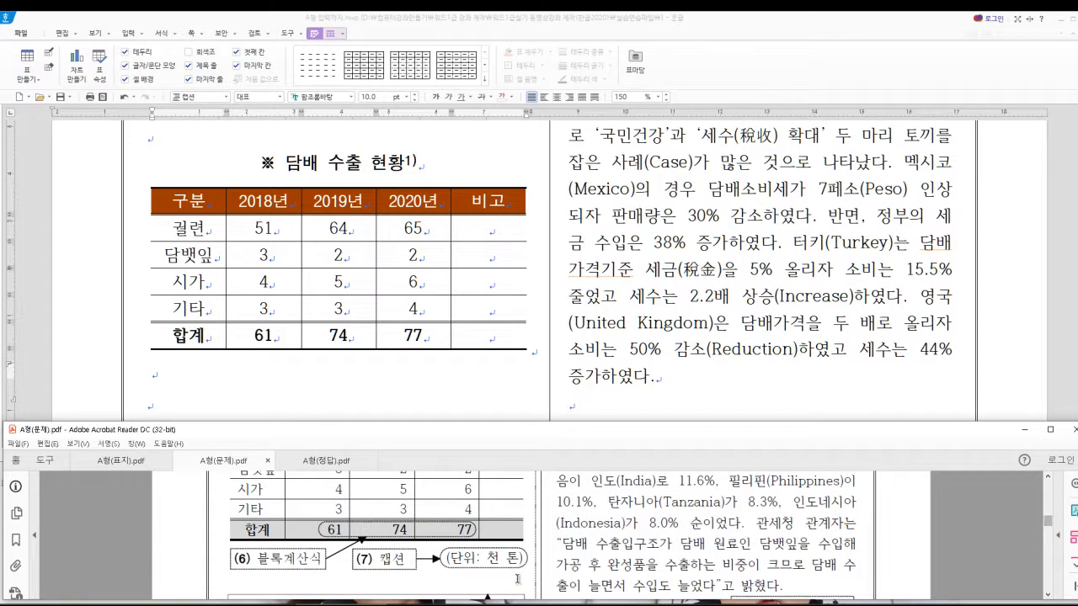
left_click(177, 362)
left_click(177, 362)
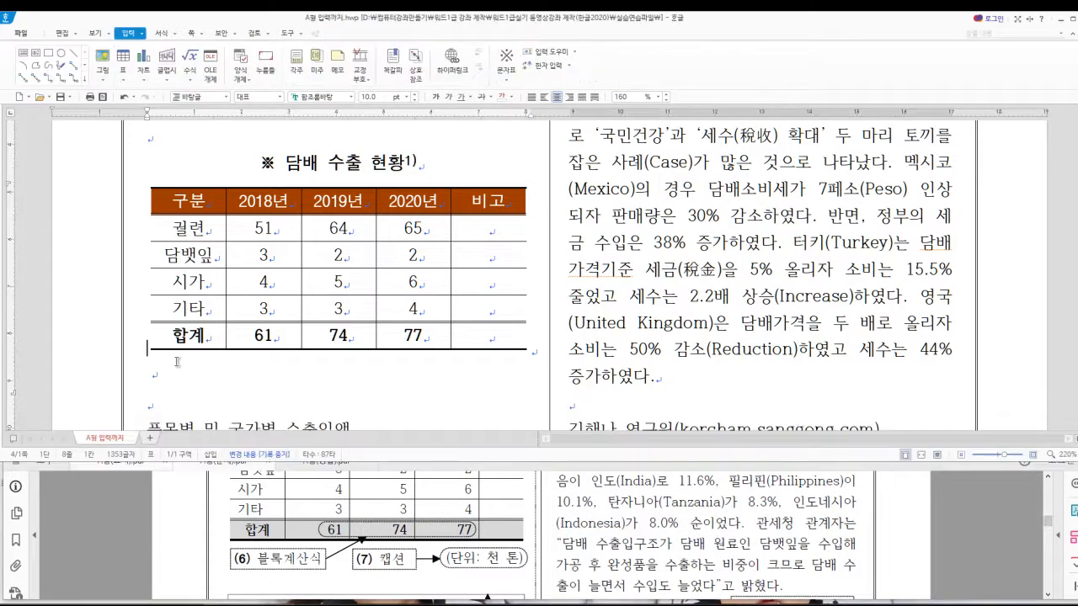
left_click(176, 377)
type("(단위: 천 턴")
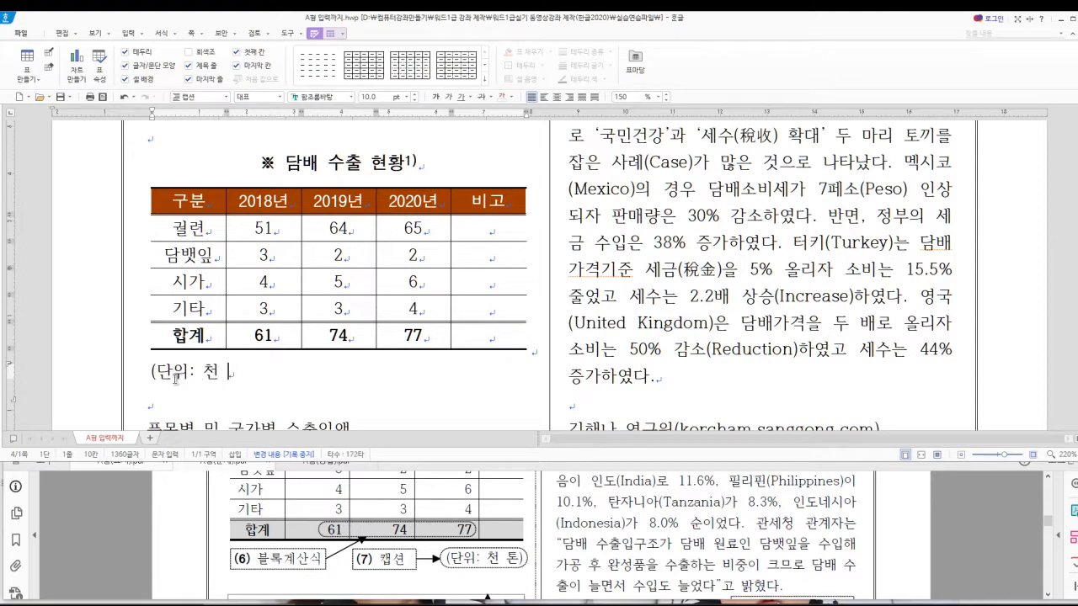
key("Insert")
key("BackSpace")
key("BackSpace")
key("BackSpace")
key("BackSpace")
type("톤")
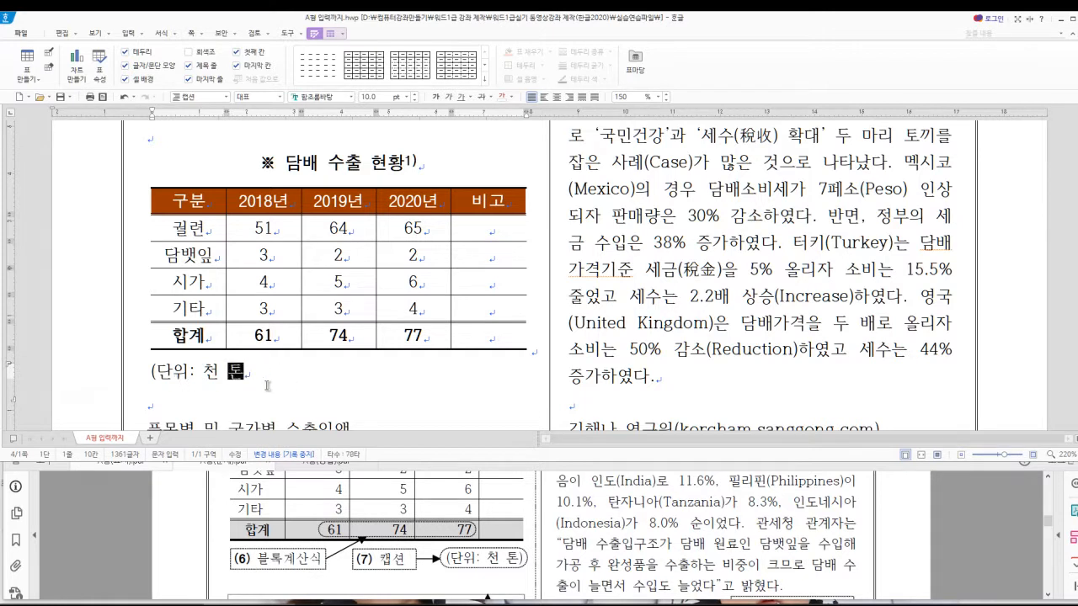
type(")")
left_click(256, 378)
left_click(568, 97)
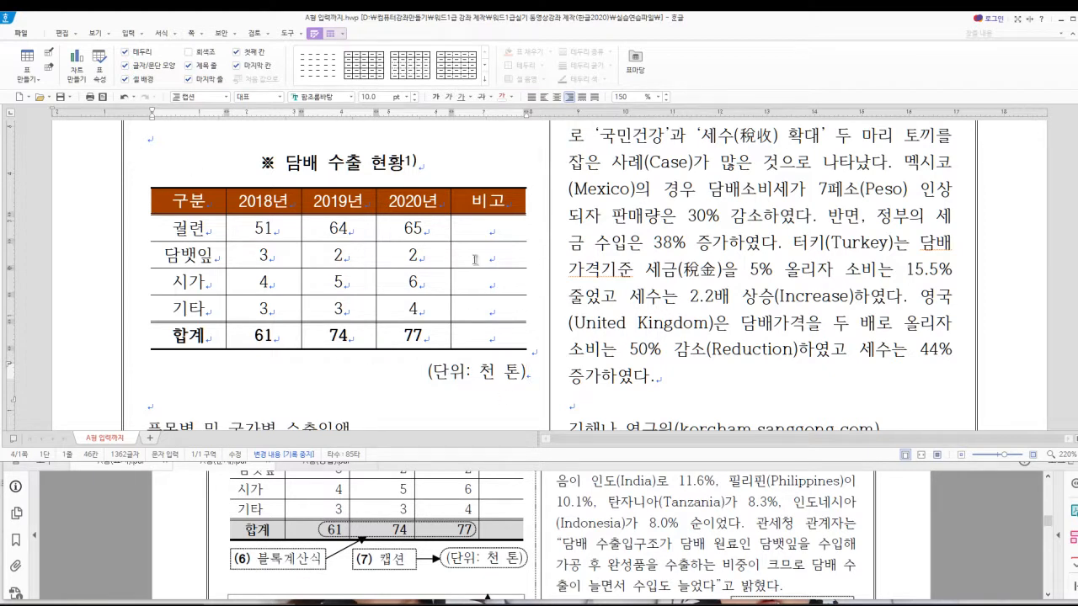
- Check the caption position options in the export table's object properties without changing them
left_click(461, 188)
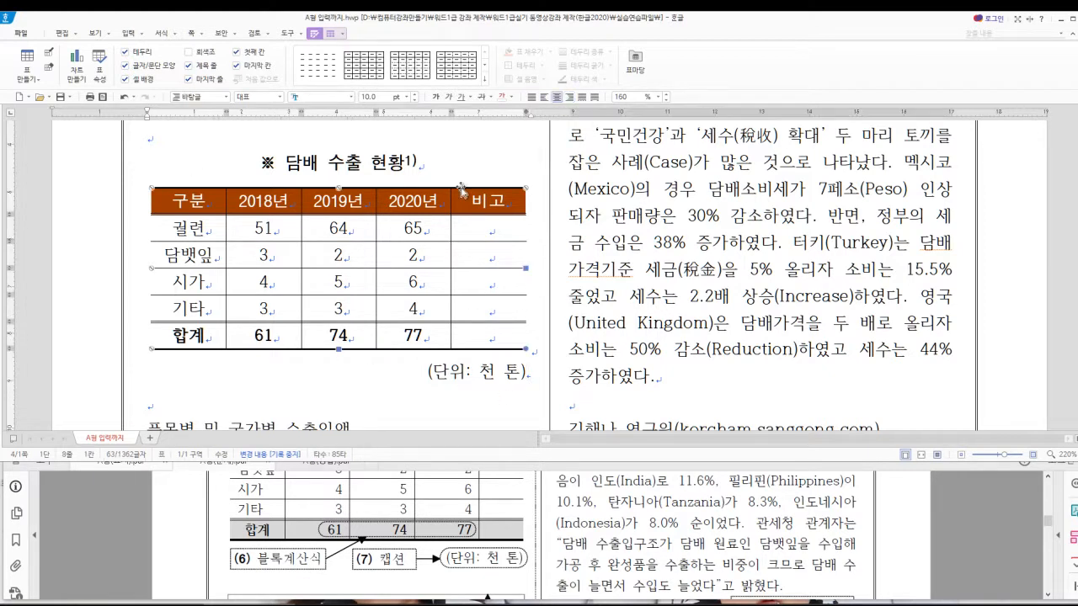
right_click(461, 190)
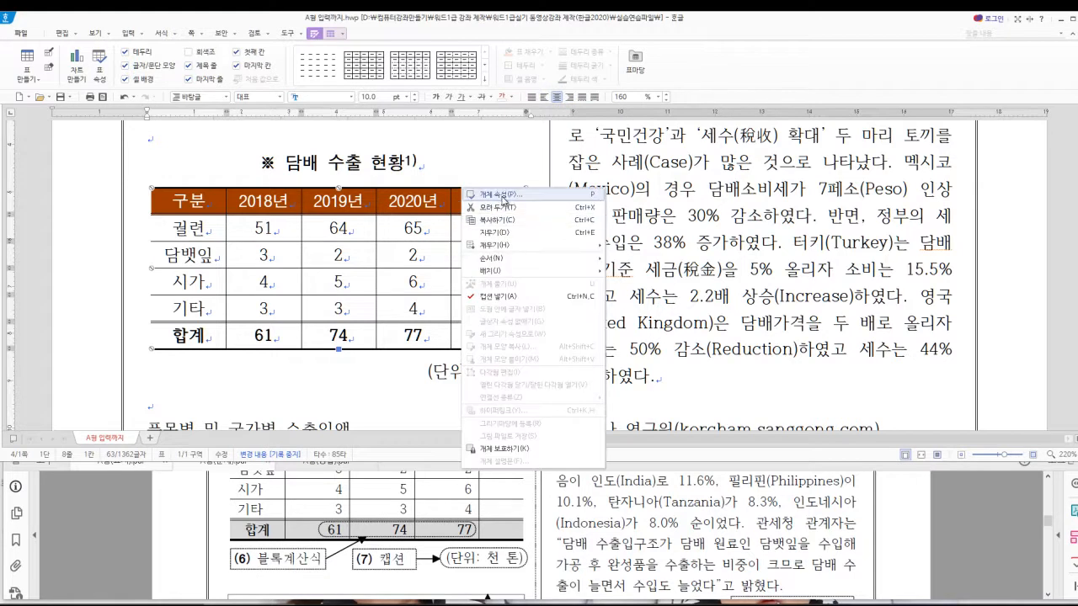
left_click(503, 195)
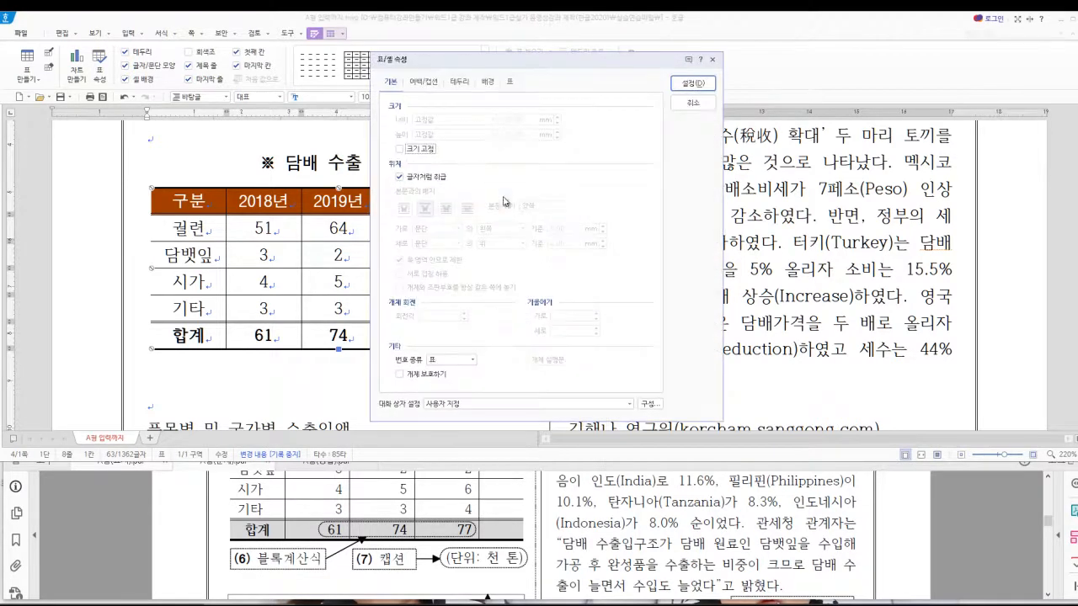
left_click(419, 85)
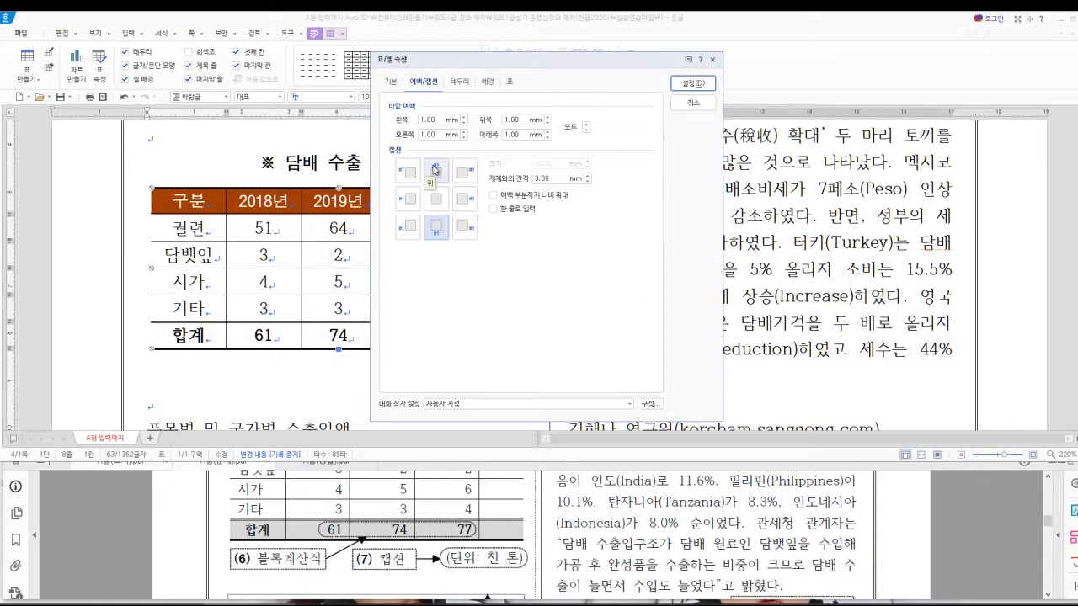
left_click(685, 104)
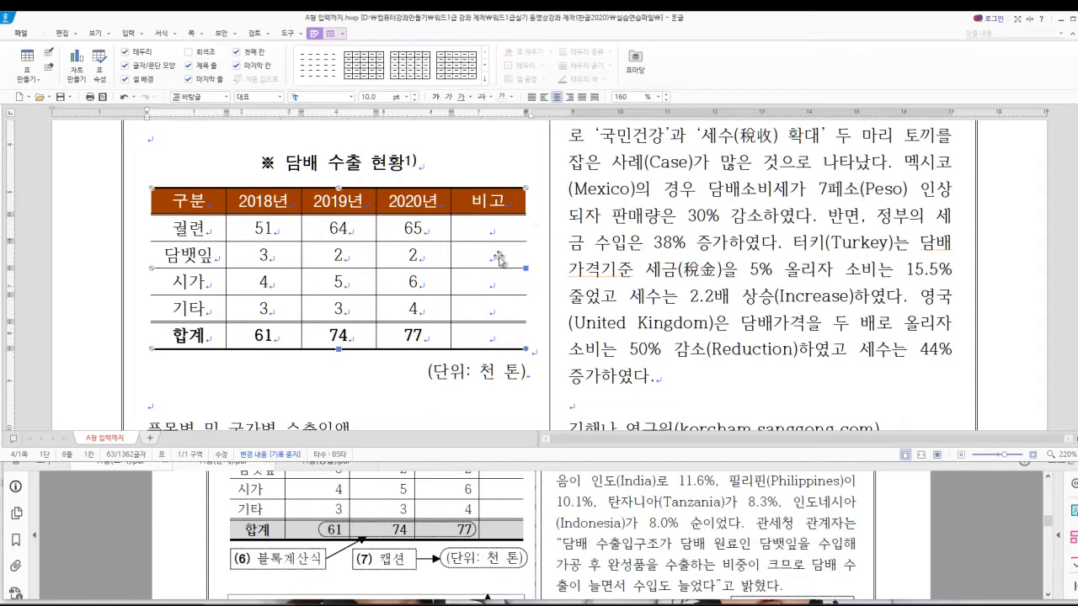
left_click(408, 371)
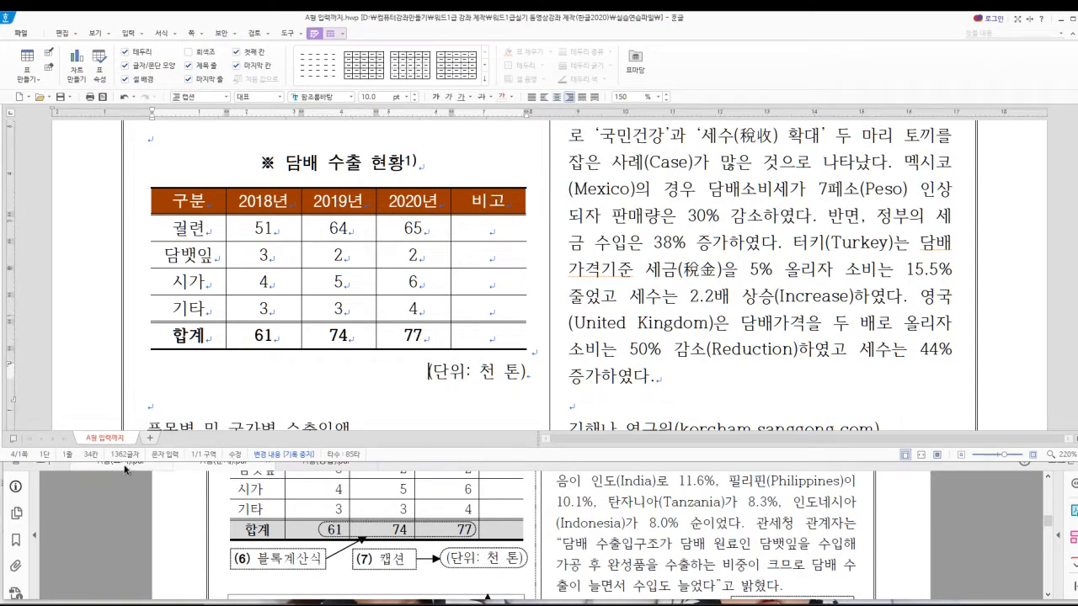
- Consult the table content alignment rules in A형(표지).pdf and identify the title row and 합계 cell that they exclude
left_click(153, 463)
scroll(415, 543, "down", 1)
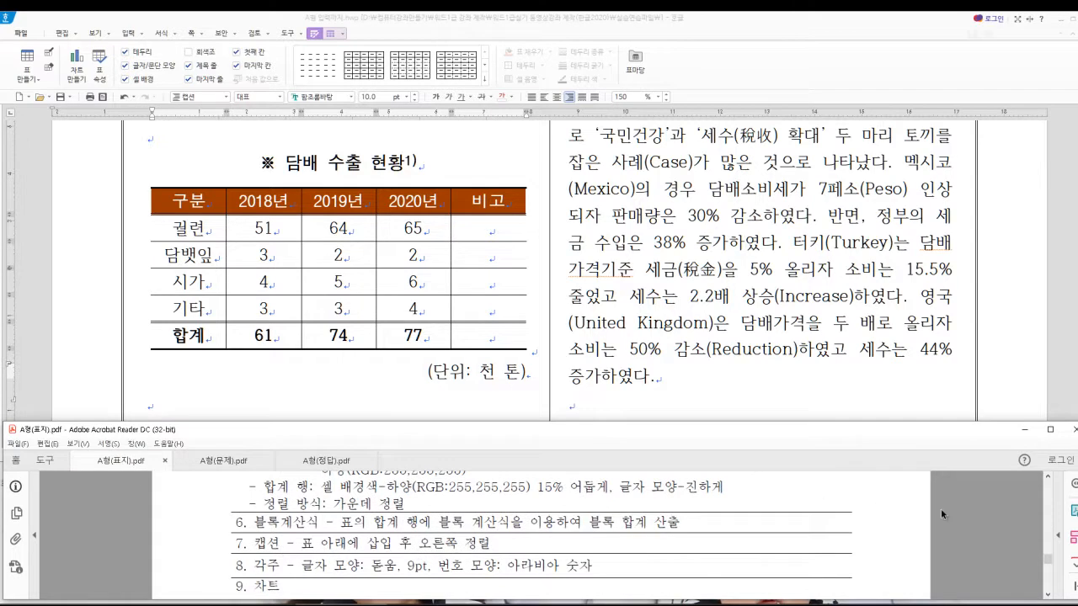
left_click_drag(1051, 565, 1053, 526)
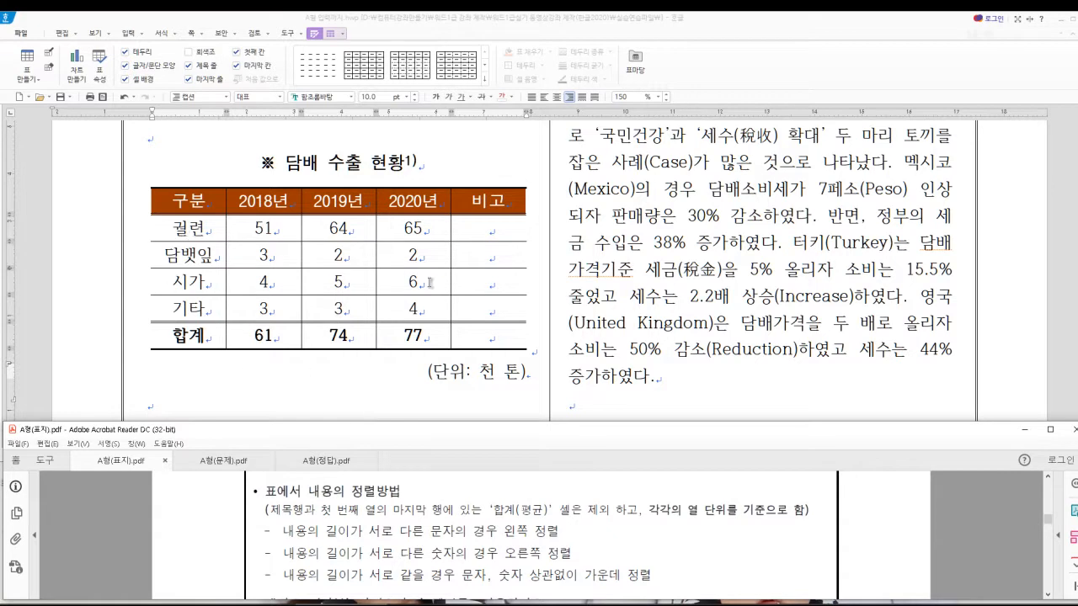
double_click(186, 202)
left_click_drag(251, 202, 492, 201)
left_click_drag(170, 340, 222, 340)
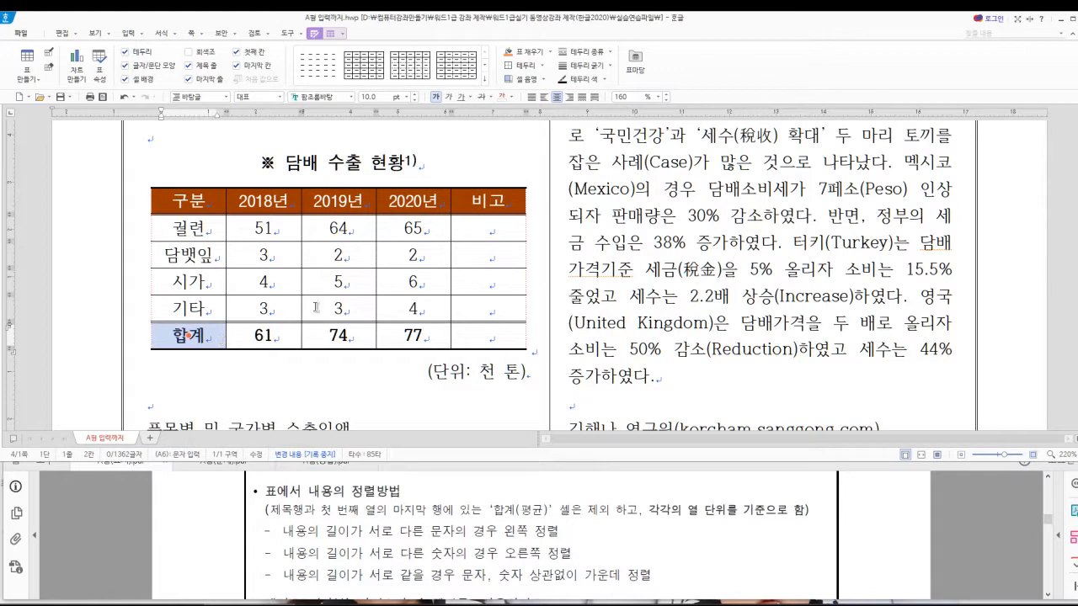
left_click(297, 387)
- Left-align the 궐련 to 기타 item names and right-align the 2018년 to 2020년 numbers, including the 합계 row
left_click_drag(187, 221, 189, 300)
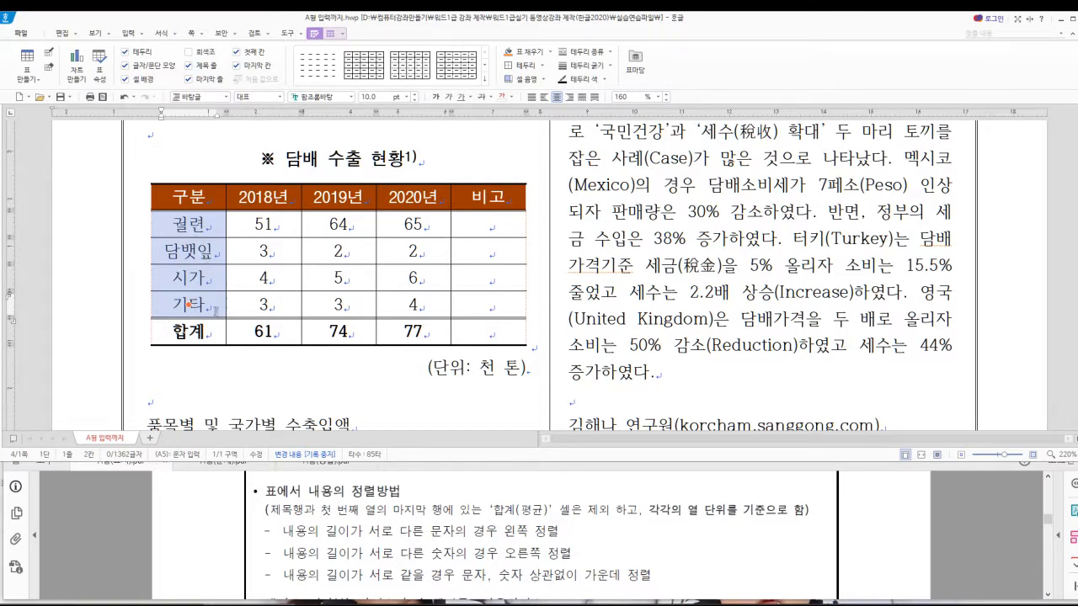
left_click(545, 99)
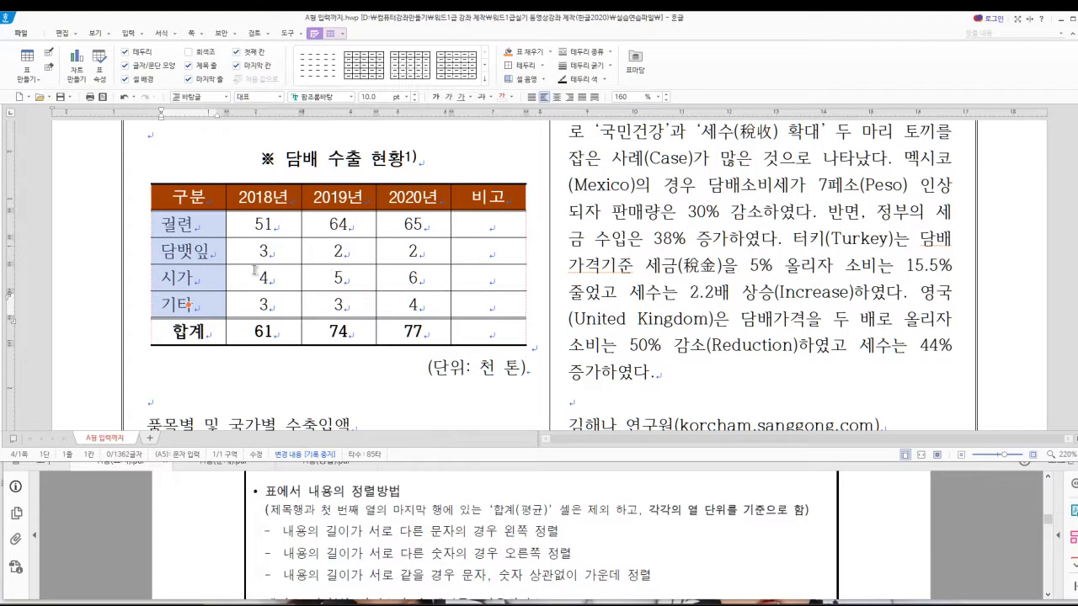
left_click_drag(261, 223, 262, 331)
left_click_drag(356, 223, 355, 323)
left_click_drag(431, 225, 428, 330)
left_click_drag(254, 227, 419, 331)
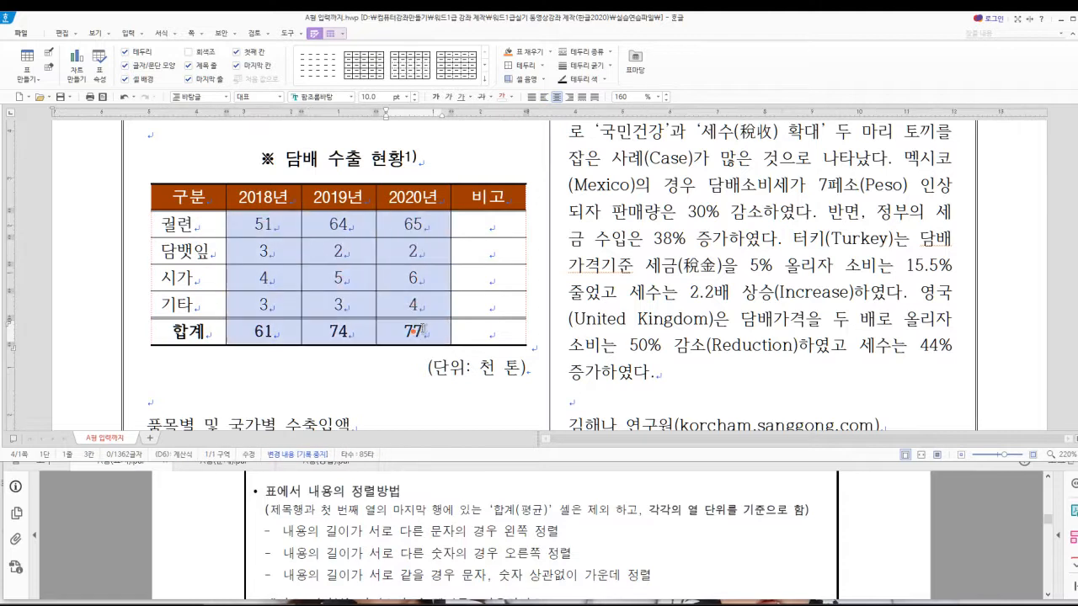
left_click(572, 98)
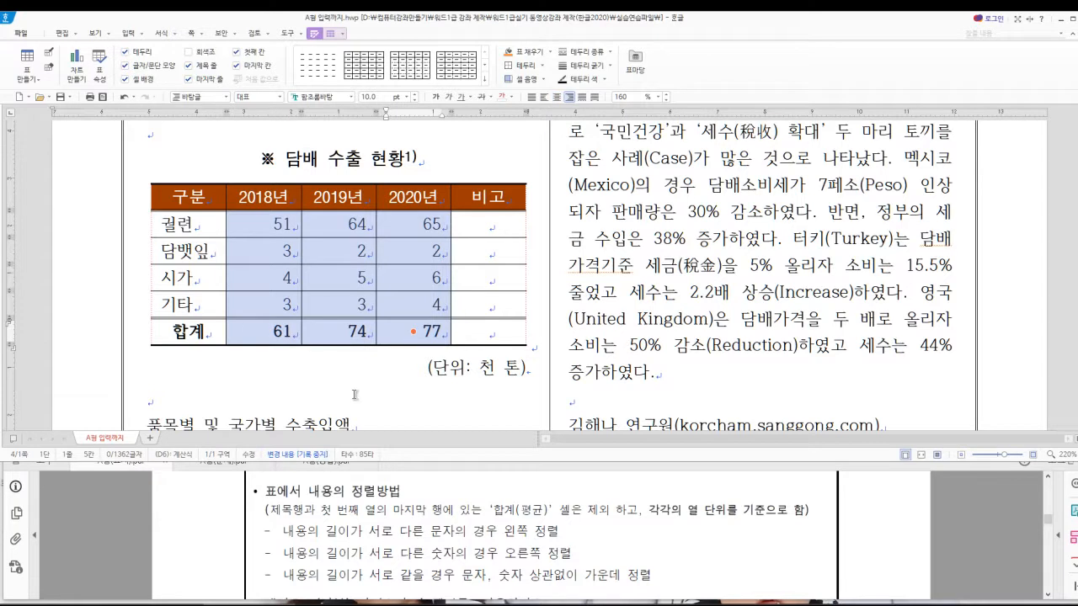
left_click(319, 389)
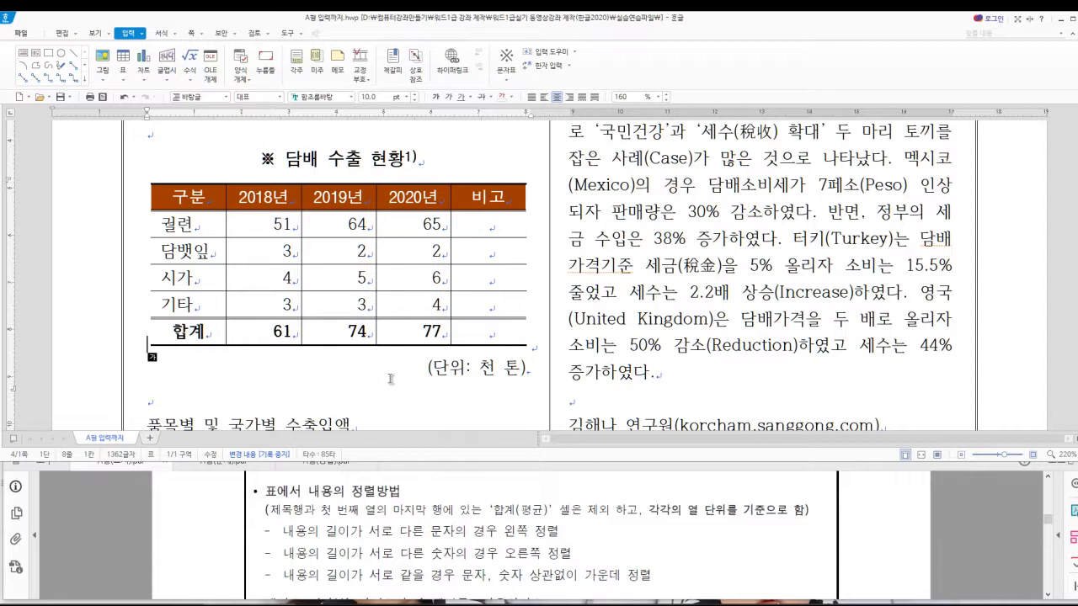
- Switch to A형(문제).pdf, enlarge its window and examine the sample chart below the export table
left_click(505, 545)
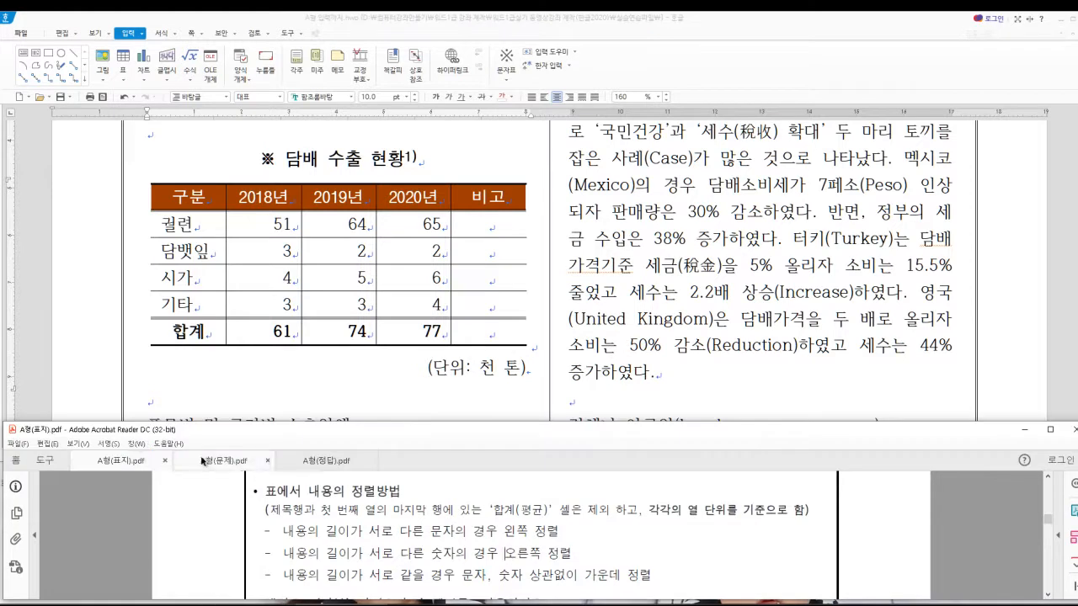
left_click(223, 460)
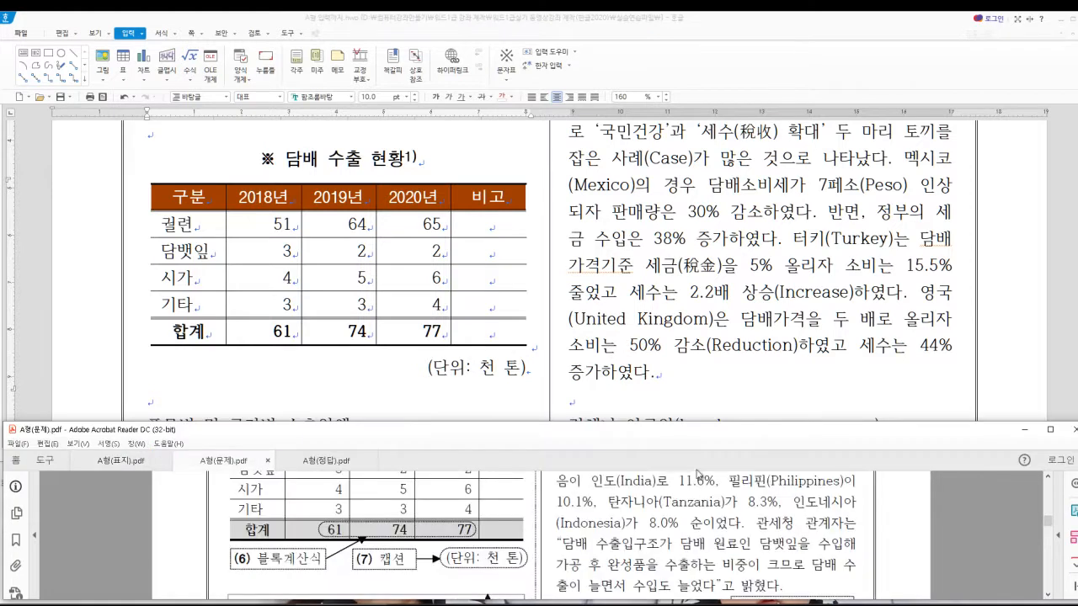
double_click(541, 431)
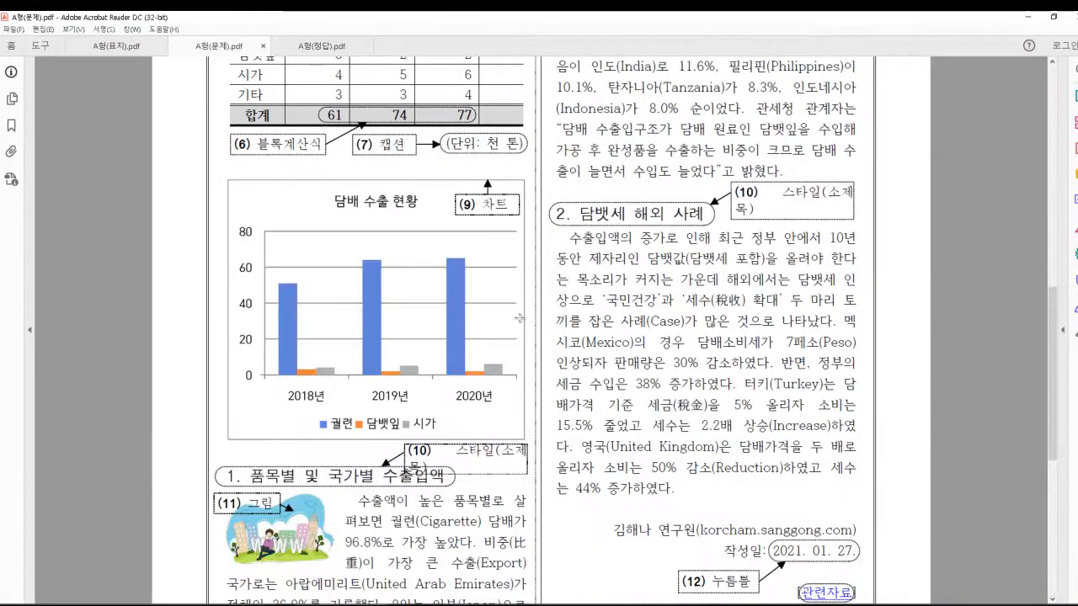
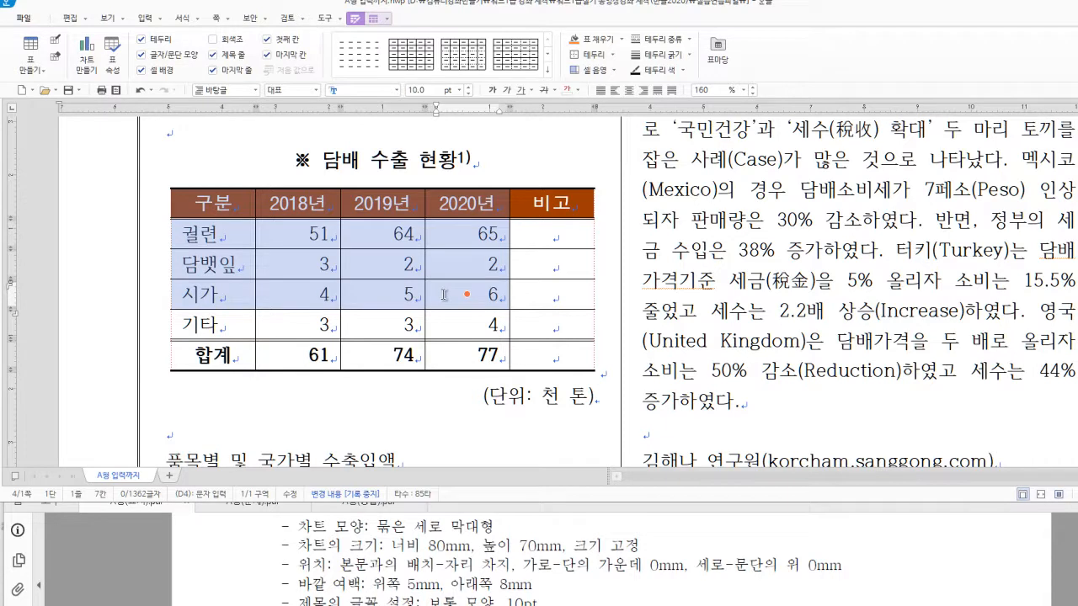
- Insert a 묶은 세로 막대형 chart from the selected 궐련 to 시가 rows for 2018년 to 2020년, keeping its data as is
right_click(441, 296)
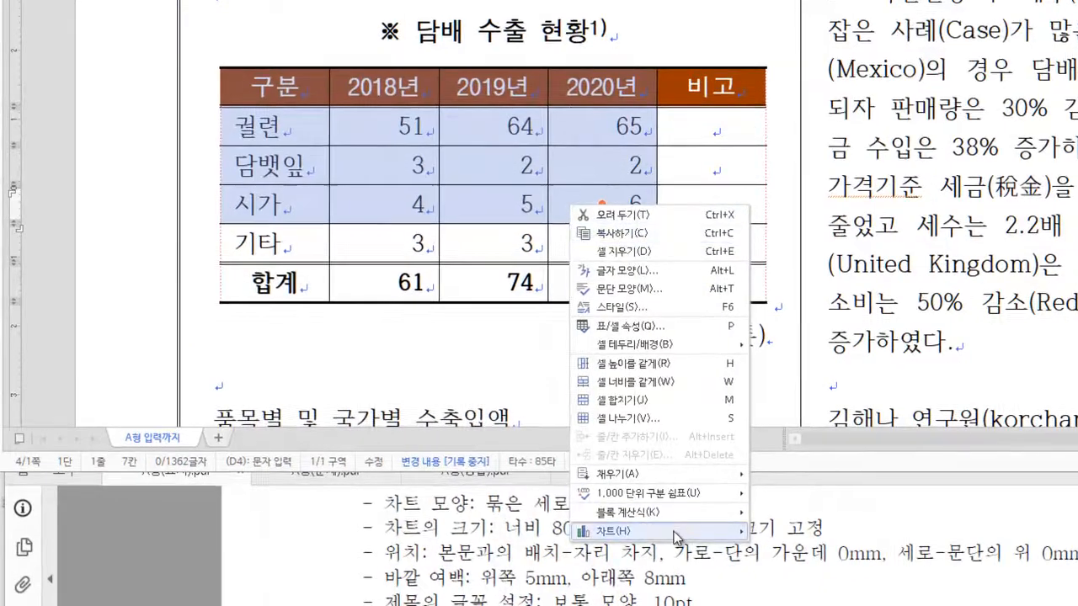
mouse_move(677, 535)
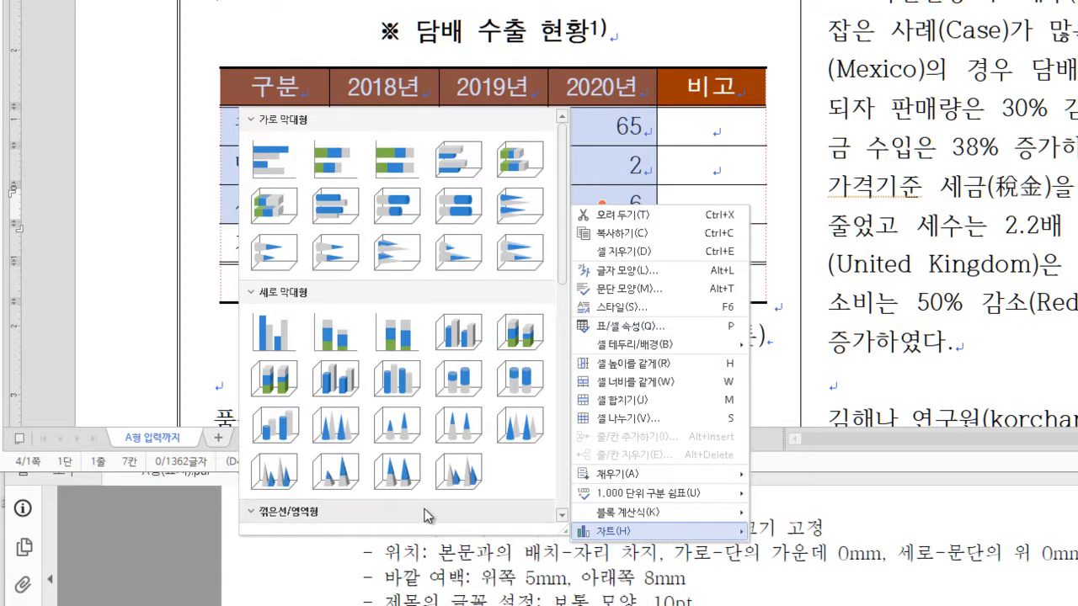
left_click(284, 343)
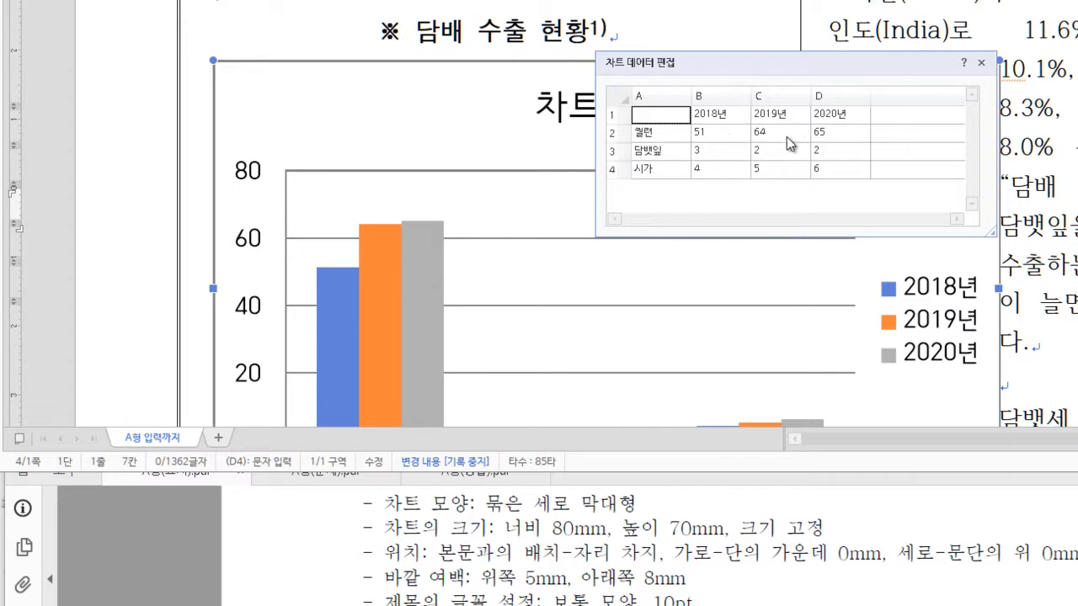
left_click_drag(779, 69, 699, 52)
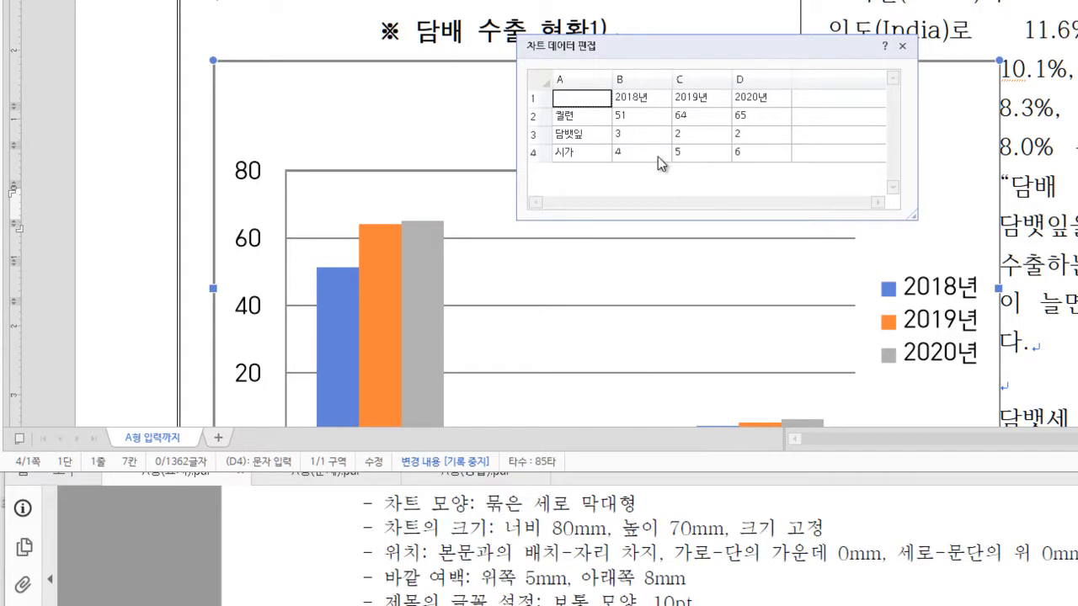
left_click(901, 47)
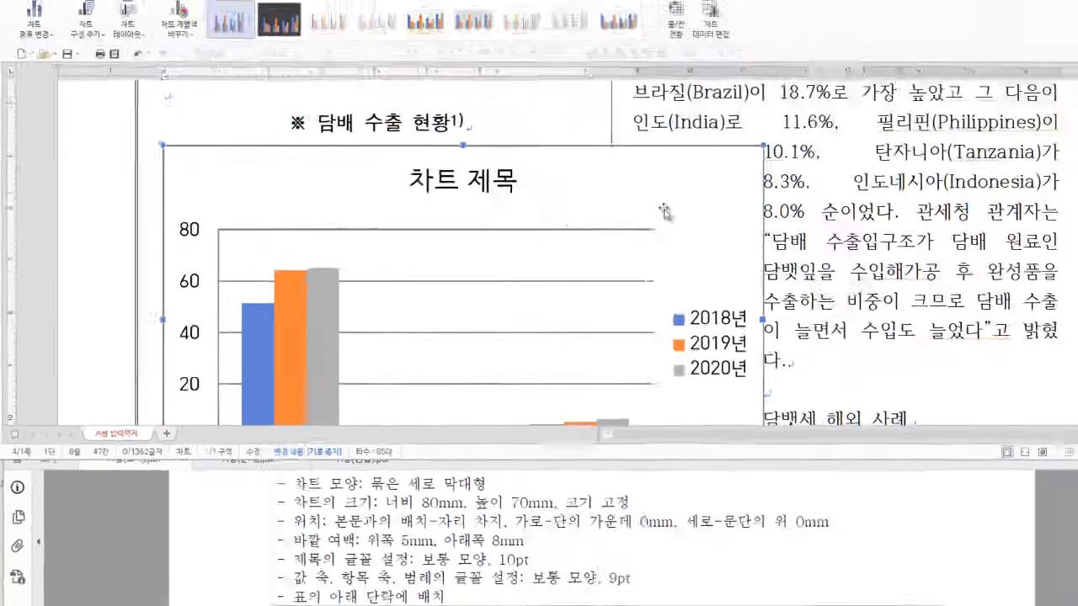
- Set the chart's width to 80 mm and height to 70 mm in its object properties
scroll(590, 240, "down", 3)
scroll(590, 240, "up", 2)
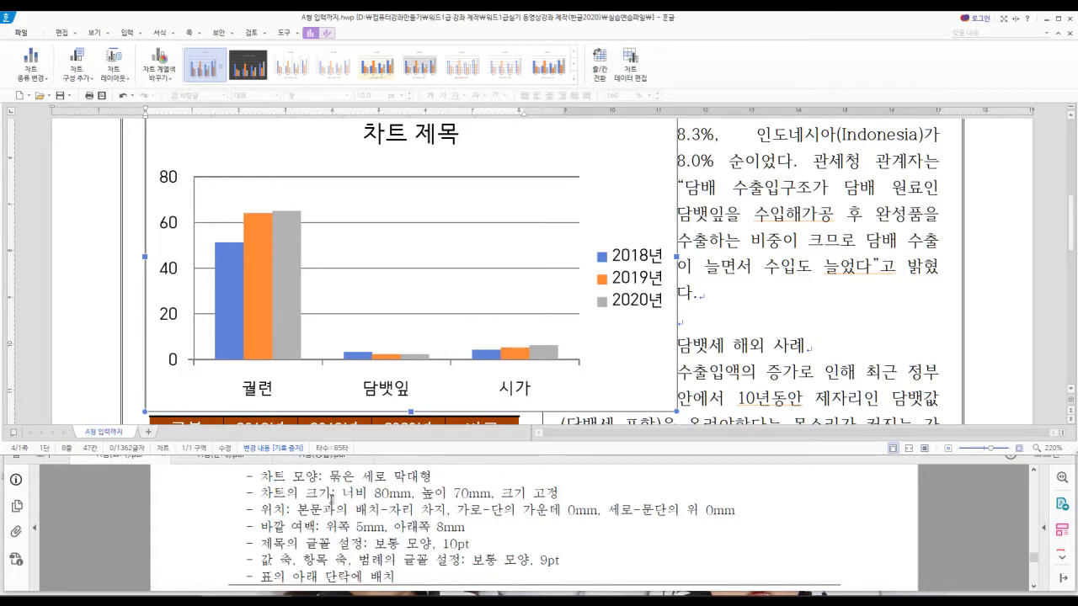
scroll(368, 490, "up", 1)
scroll(593, 389, "up", 3)
scroll(593, 389, "down", 2)
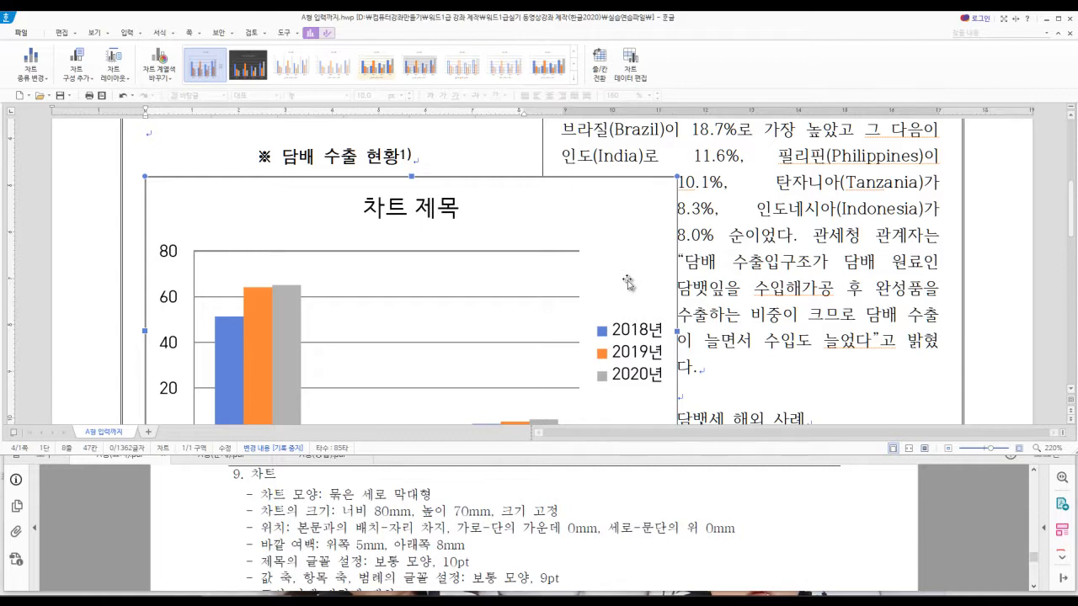
key("p")
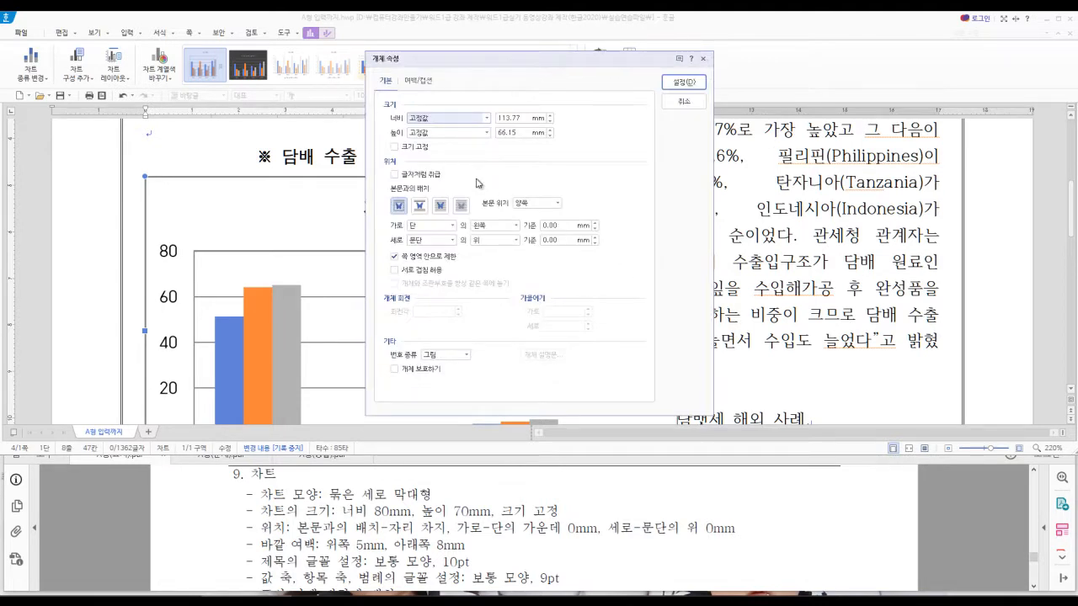
key("Tab")
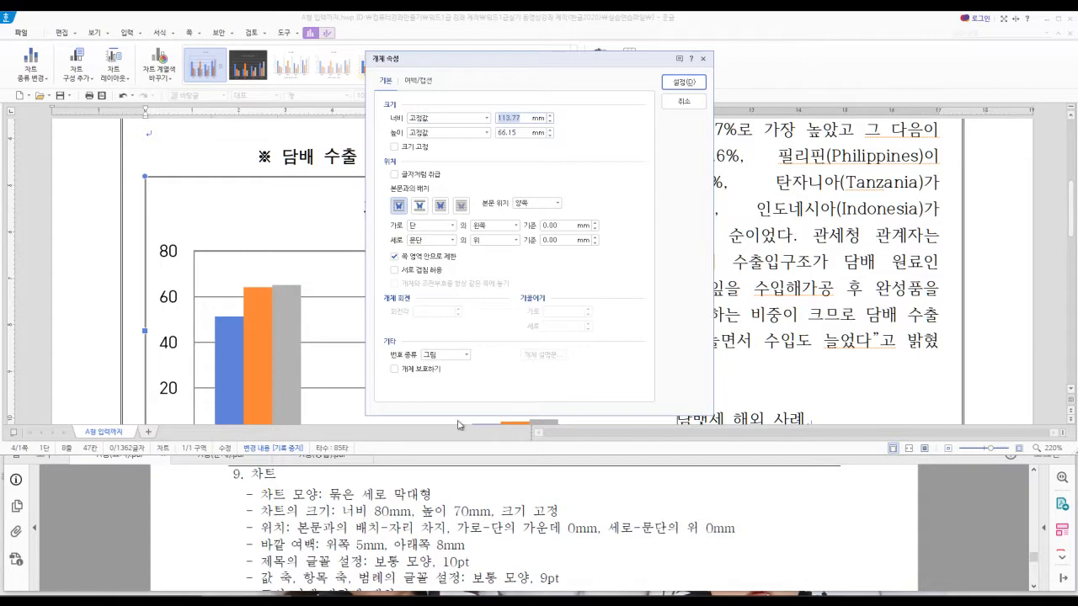
type("80")
key("Tab")
key("Tab")
type("70")
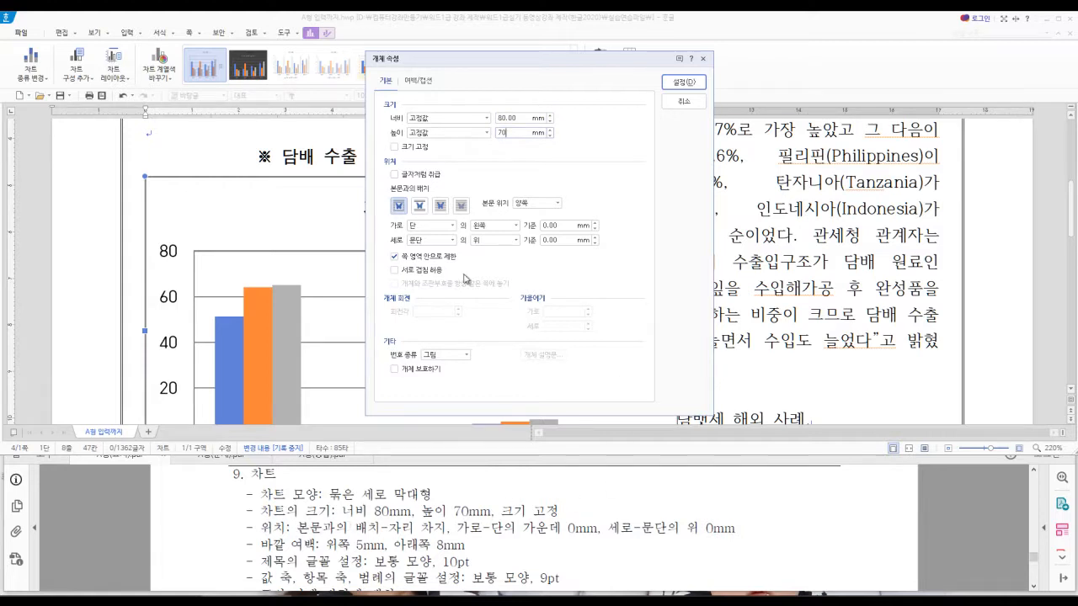
- Set the chart's text wrapping to 자리 차지 and its horizontal position to 가운데 of the 단
left_click(420, 206)
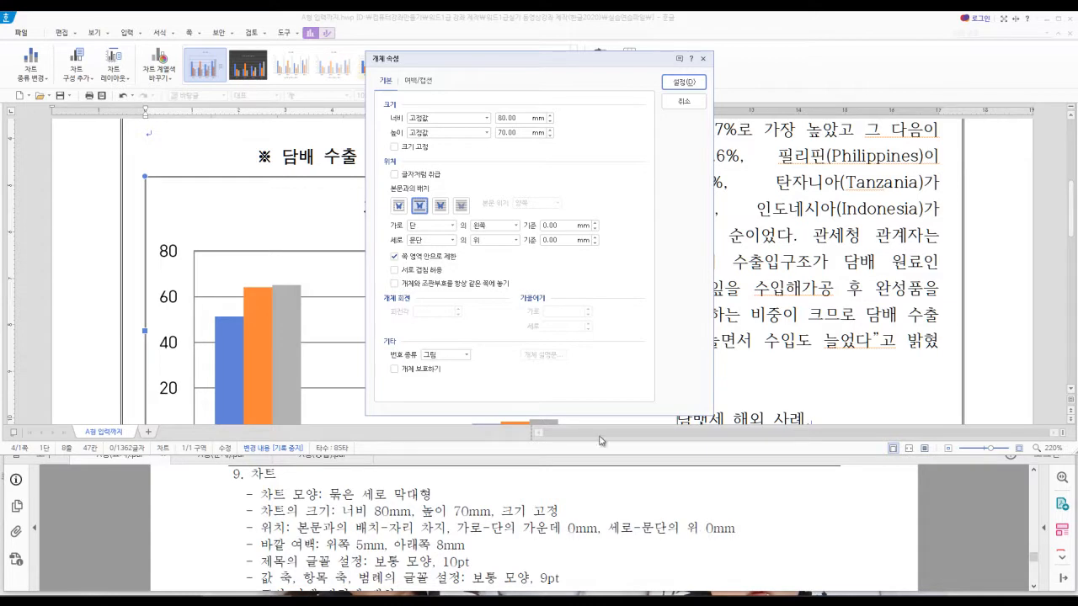
left_click(514, 226)
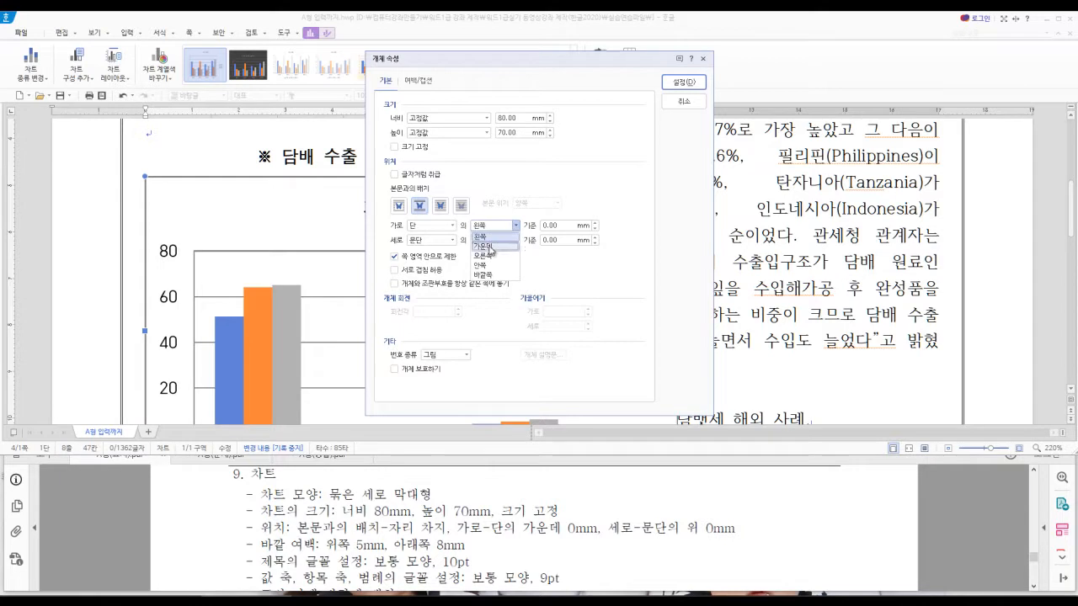
- Set the chart's horizontal position to the centre (가운데) of the column (단)
left_click(492, 250)
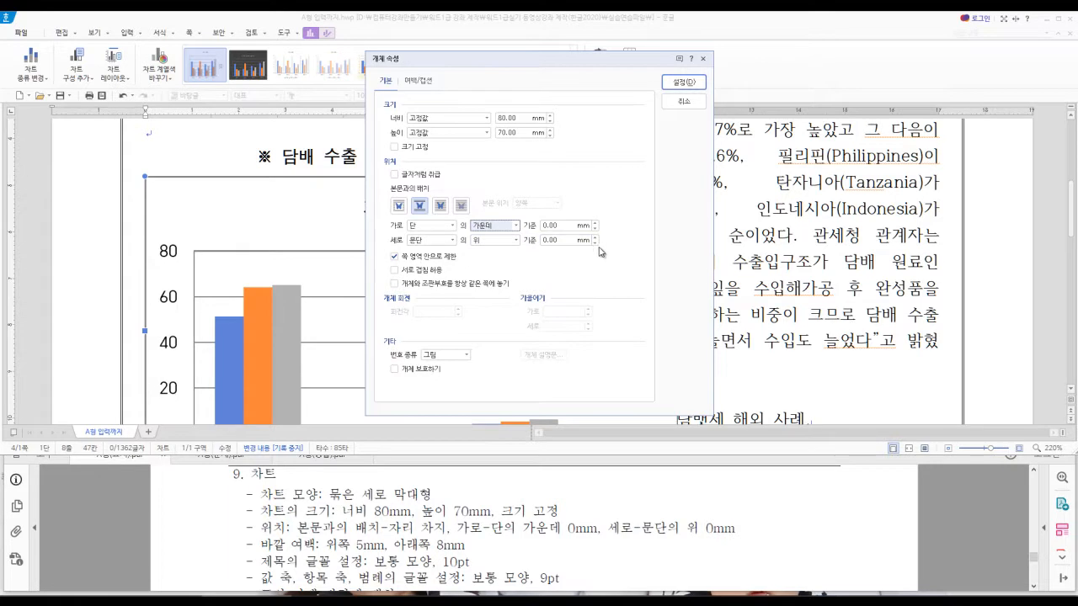
left_click(515, 225)
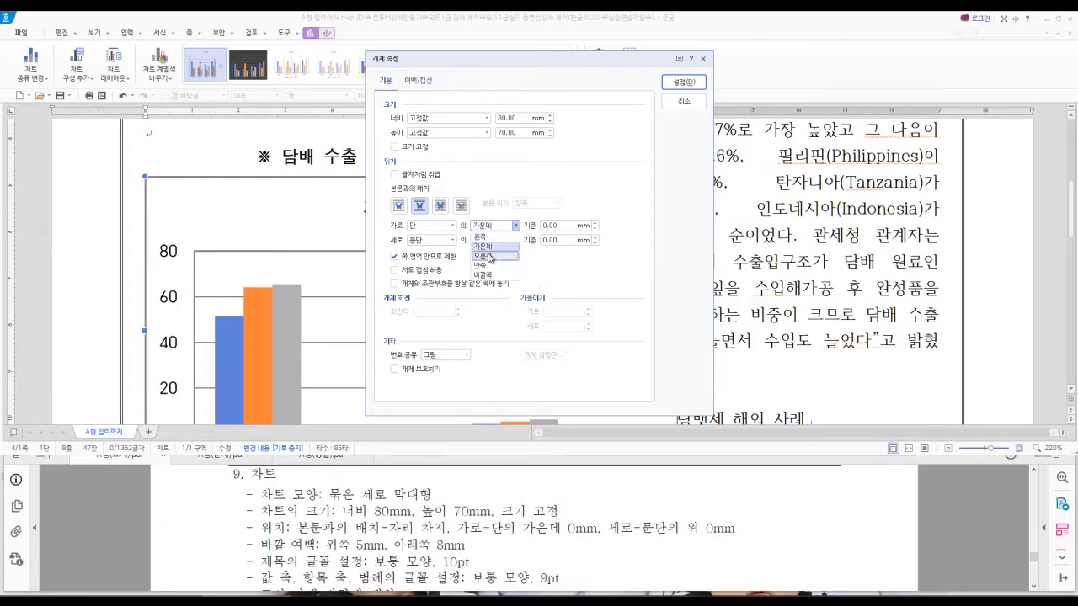
left_click(485, 246)
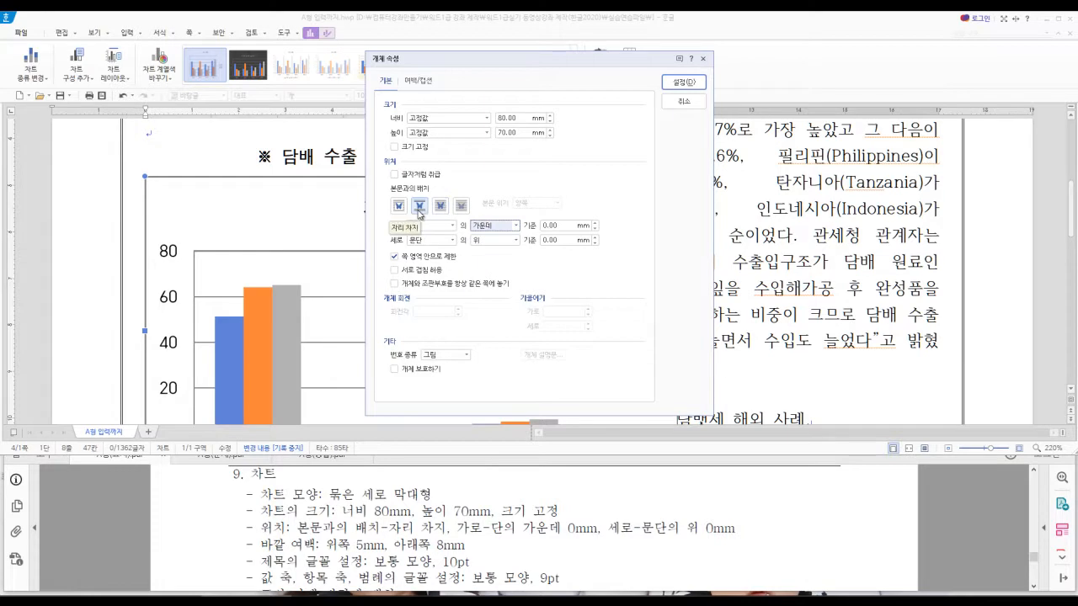
- Set the chart's outer margins to 5 mm above and 8 mm below, and apply the object properties
left_click(417, 81)
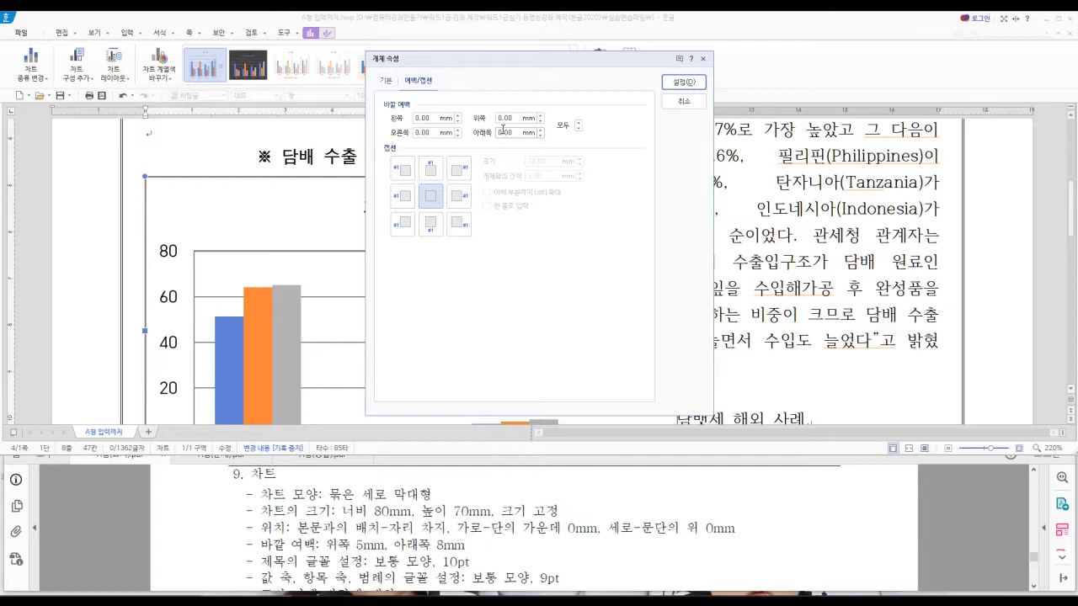
key("Tab")
key("Tab")
key("Tab")
left_click(696, 84)
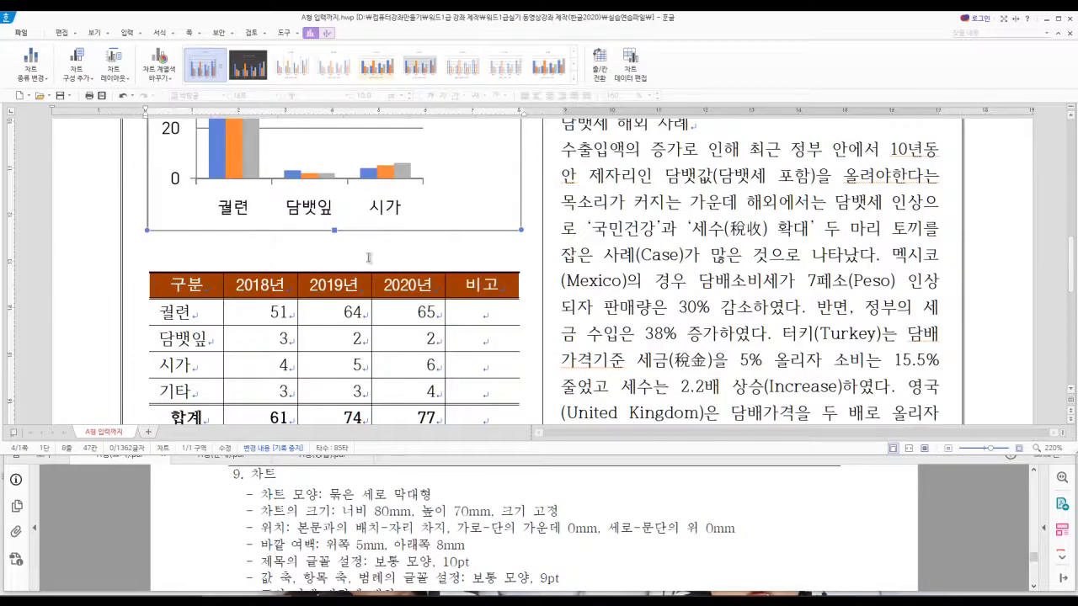
- Examine the chart in the document against the A형(문제).pdf sheet and the chart font requirements in A형(표지).pdf
scroll(368, 257, "up", 5)
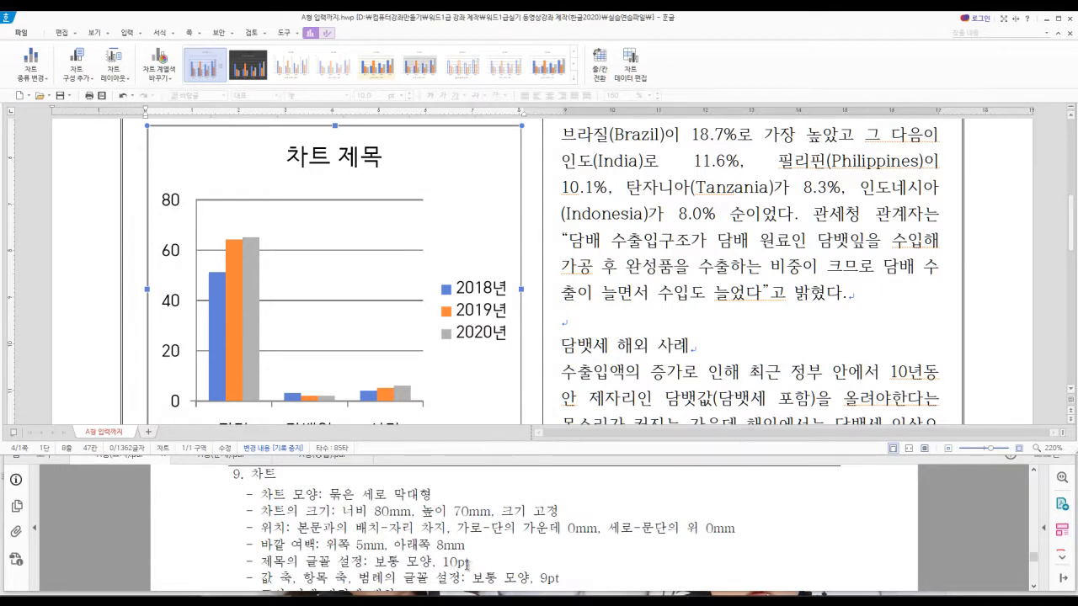
scroll(522, 508, "down", 1)
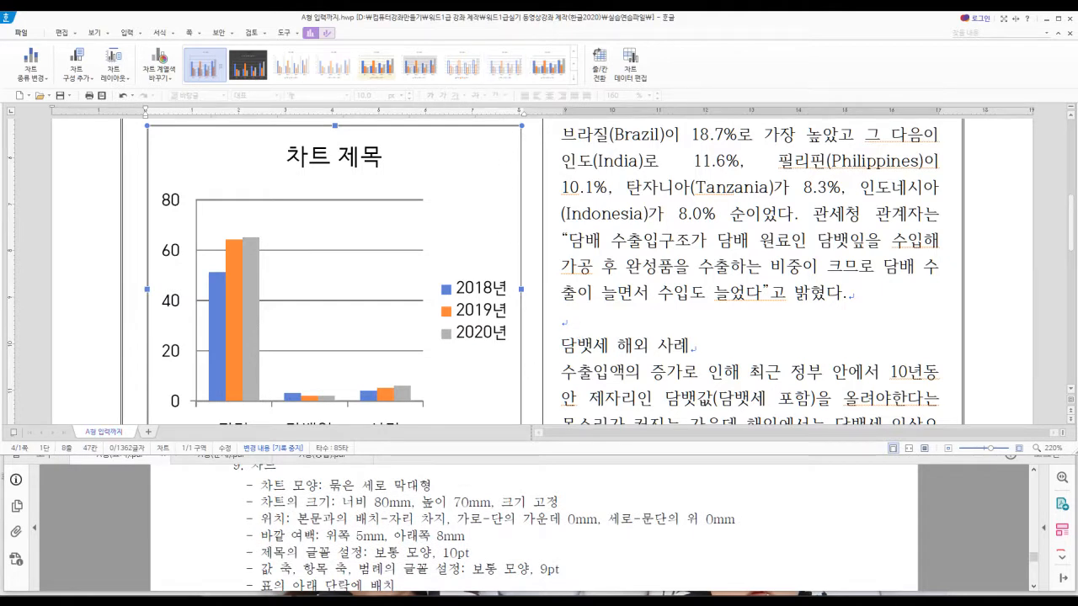
left_click(202, 462)
double_click(505, 427)
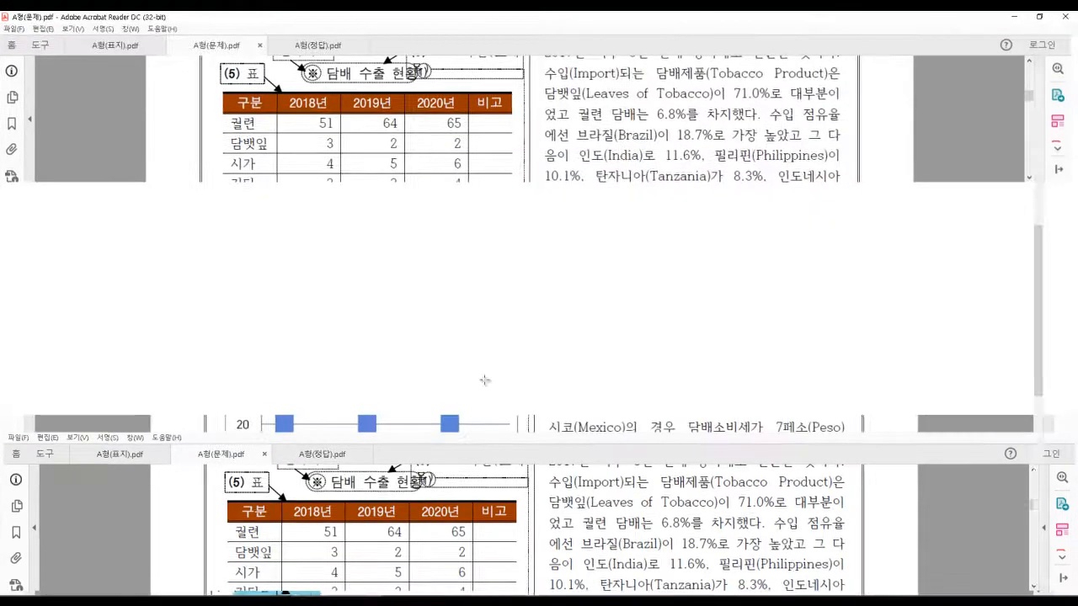
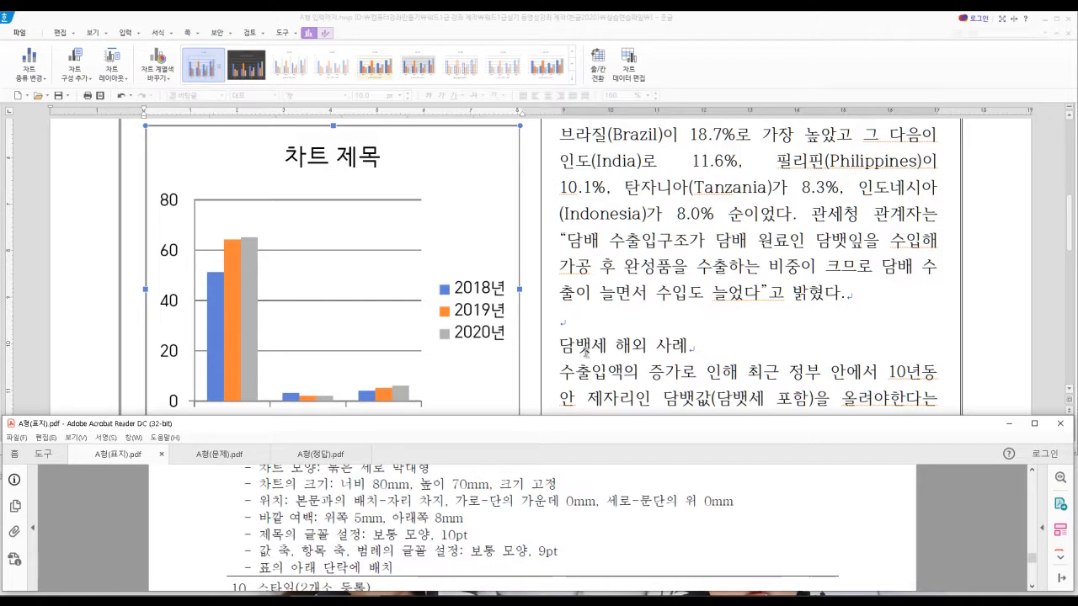
scroll(585, 352, "down", 1)
scroll(585, 352, "up", 1)
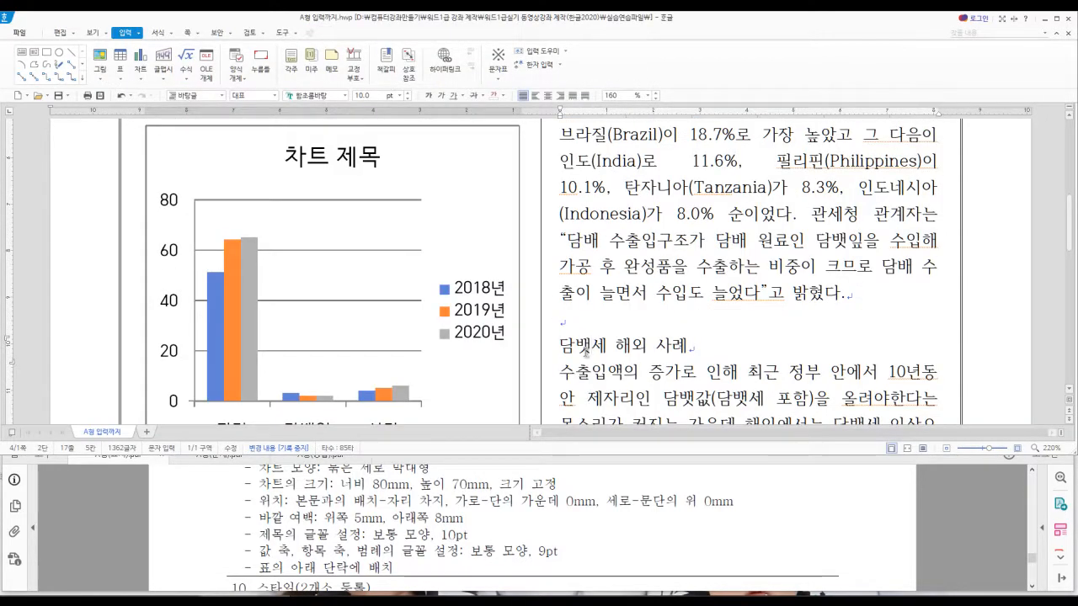
scroll(585, 352, "down", 3)
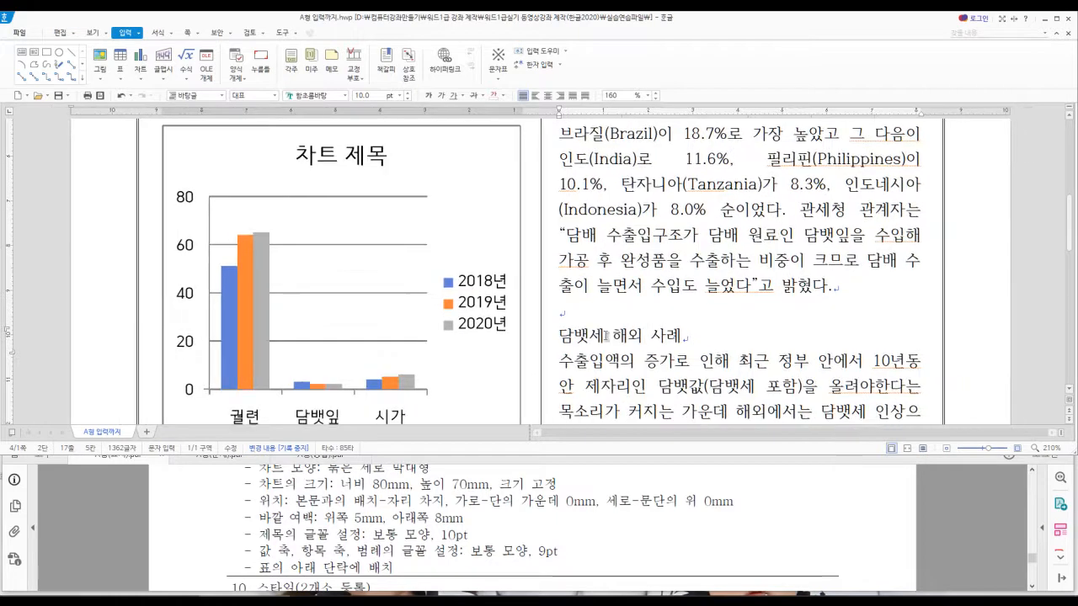
scroll(602, 345, "down", 1)
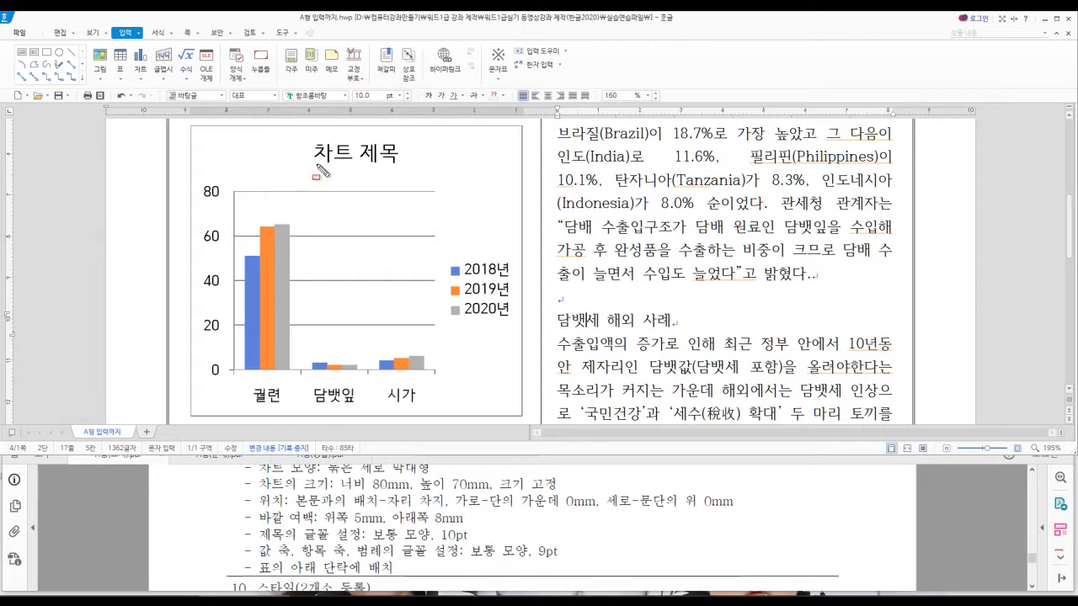
mouse_move(304, 138)
left_mouse_down()
mouse_move(373, 168)
mouse_move(400, 166)
left_mouse_up()
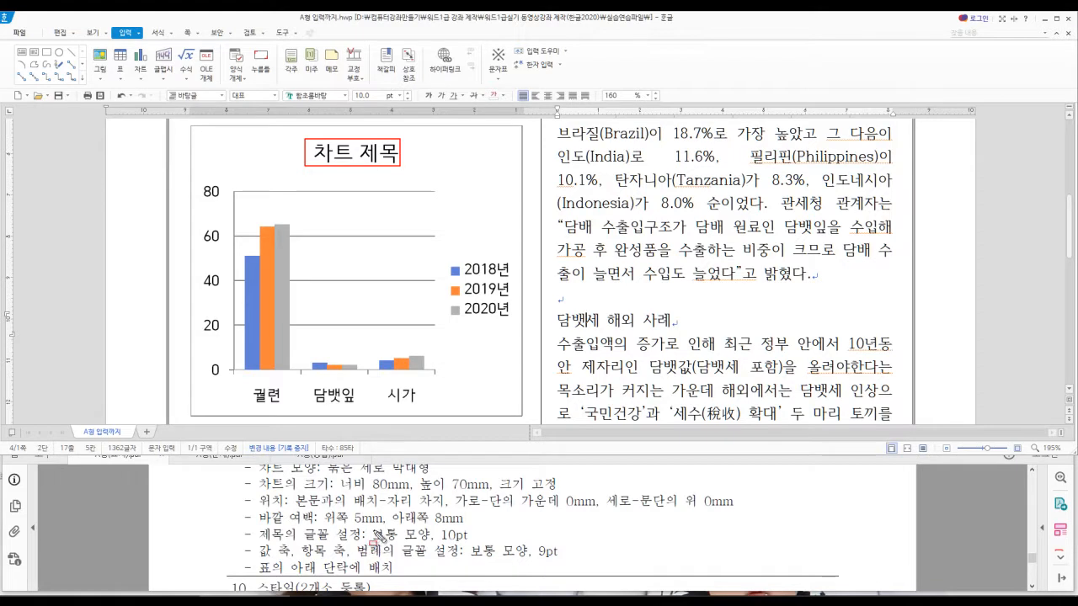
left_click_drag(375, 526, 470, 543)
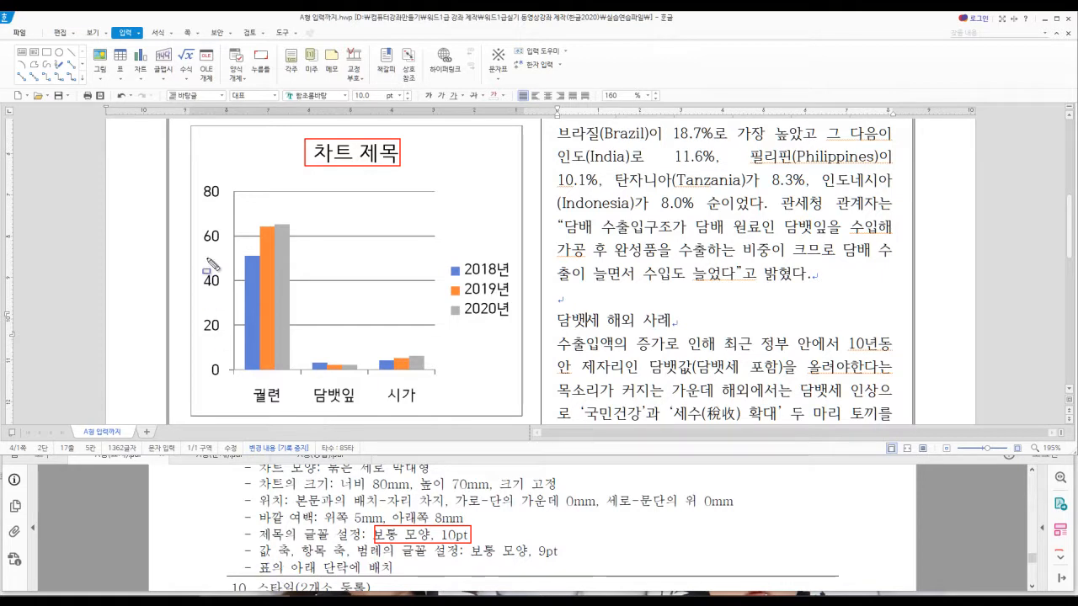
mouse_move(195, 183)
left_mouse_down()
mouse_move(226, 238)
mouse_move(231, 376)
mouse_move(423, 405)
left_mouse_up()
left_click_drag(446, 256, 513, 325)
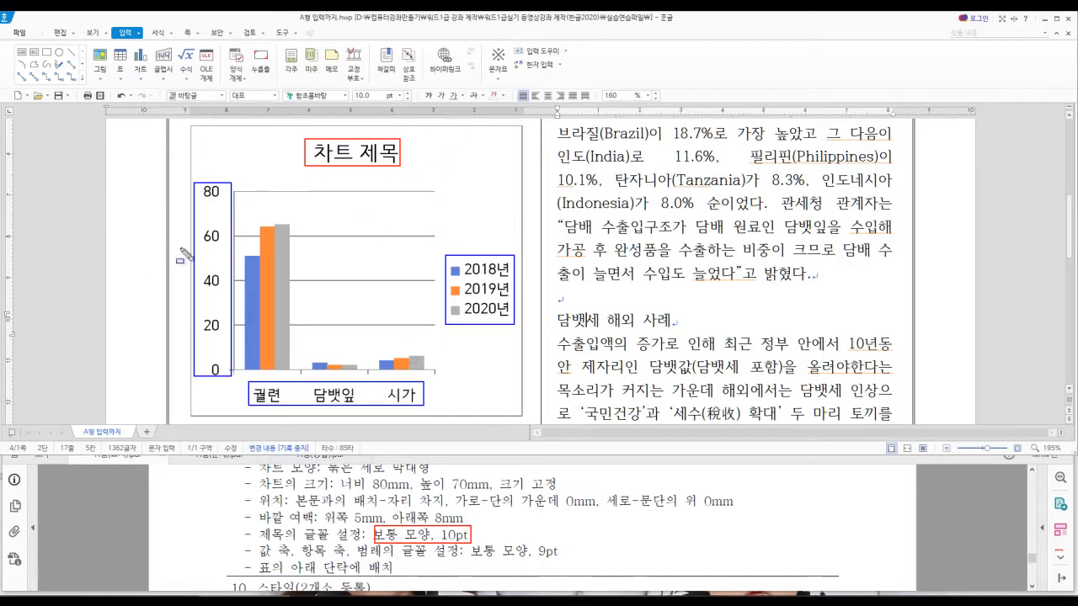
left_click_drag(474, 545, 562, 560)
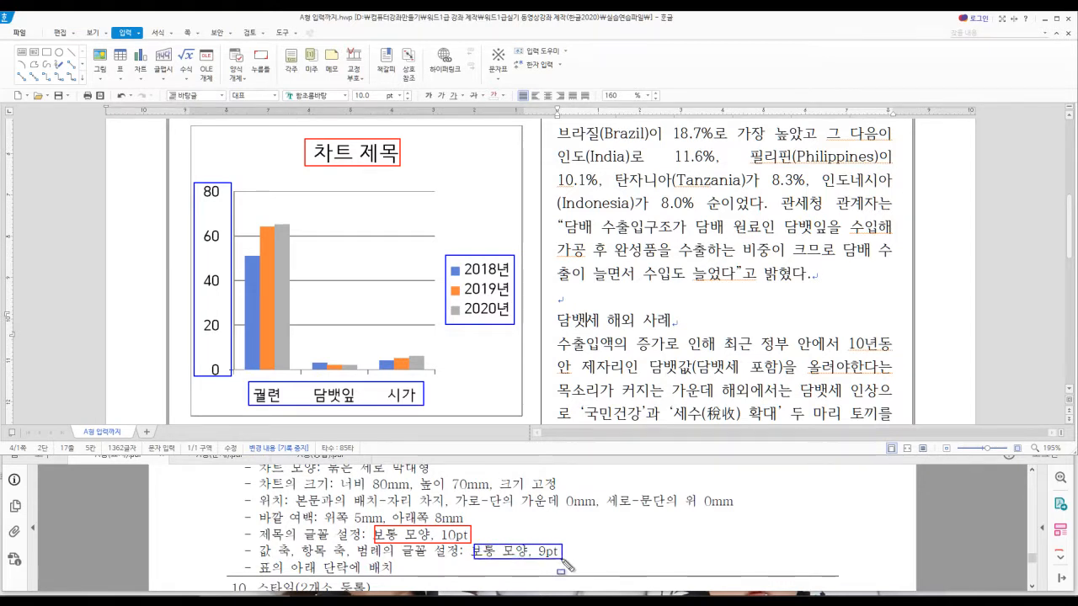
key("Escape")
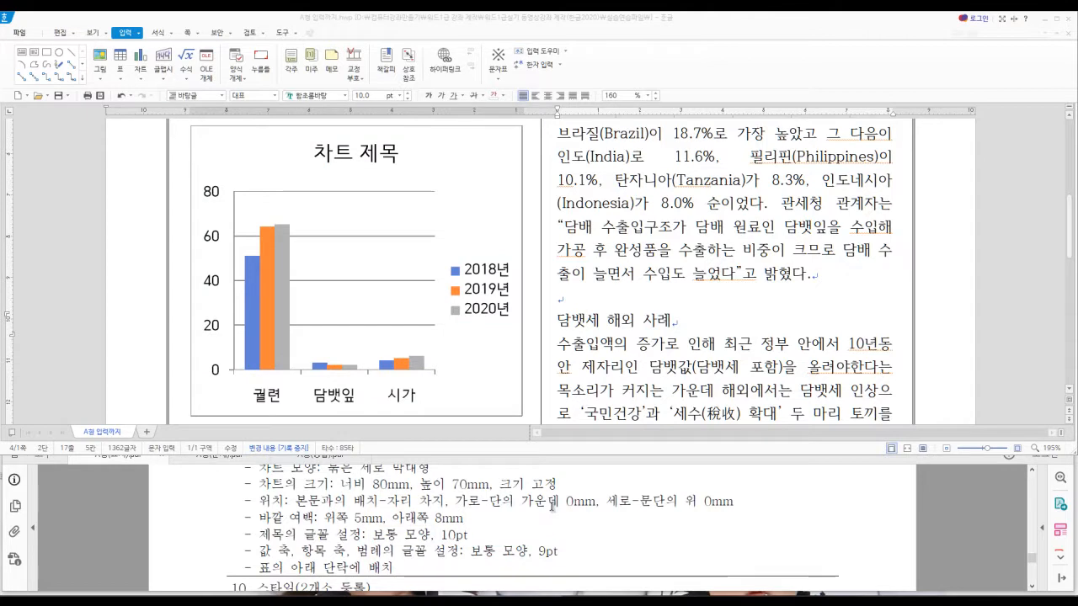
- Select the chart and open the object properties from its title
left_click(356, 156)
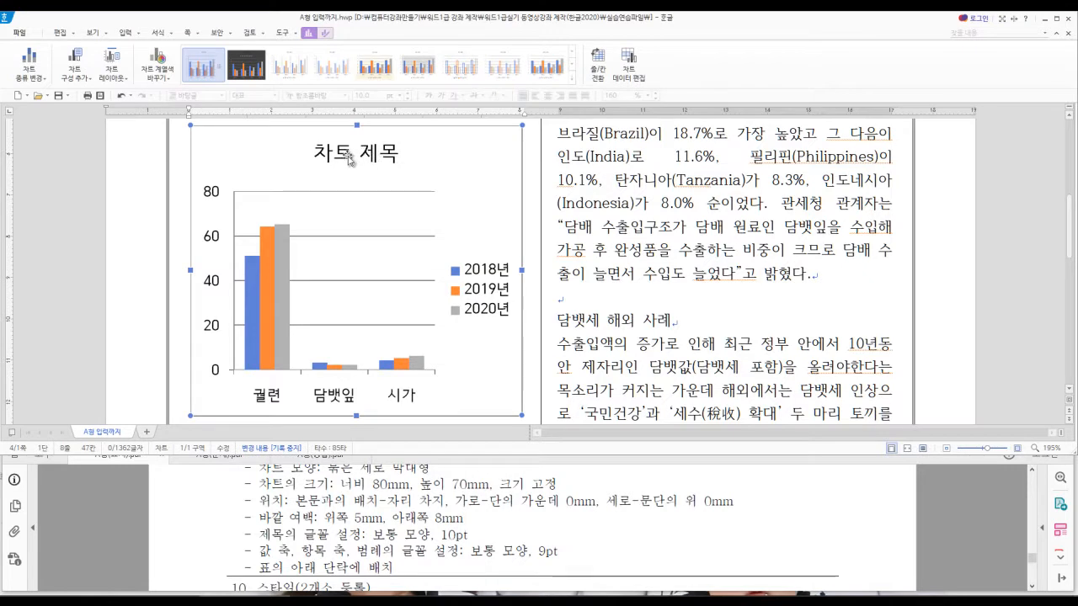
left_click(384, 156)
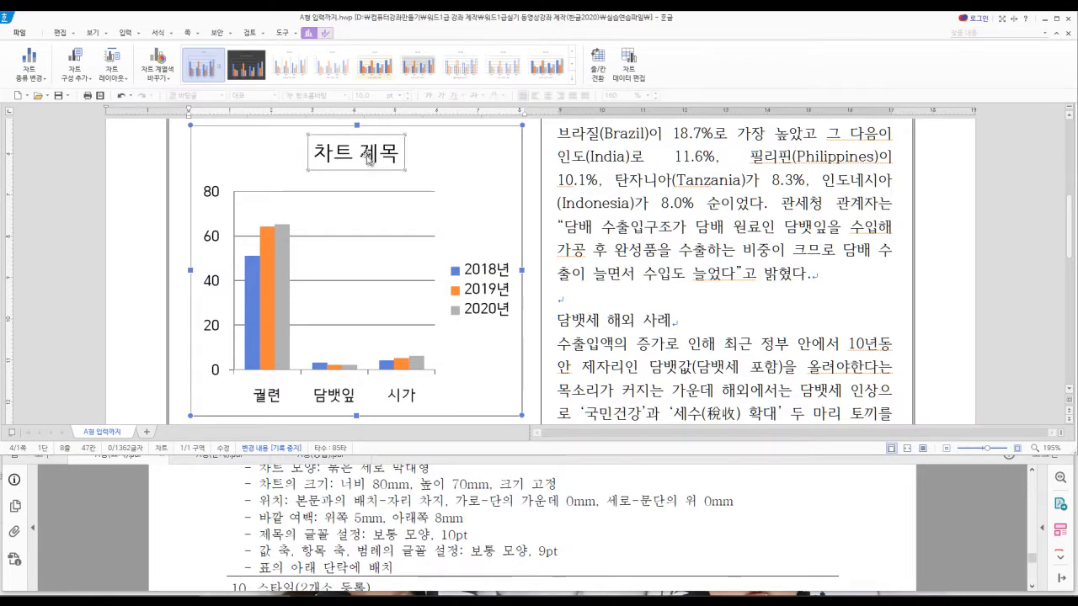
left_click(428, 160)
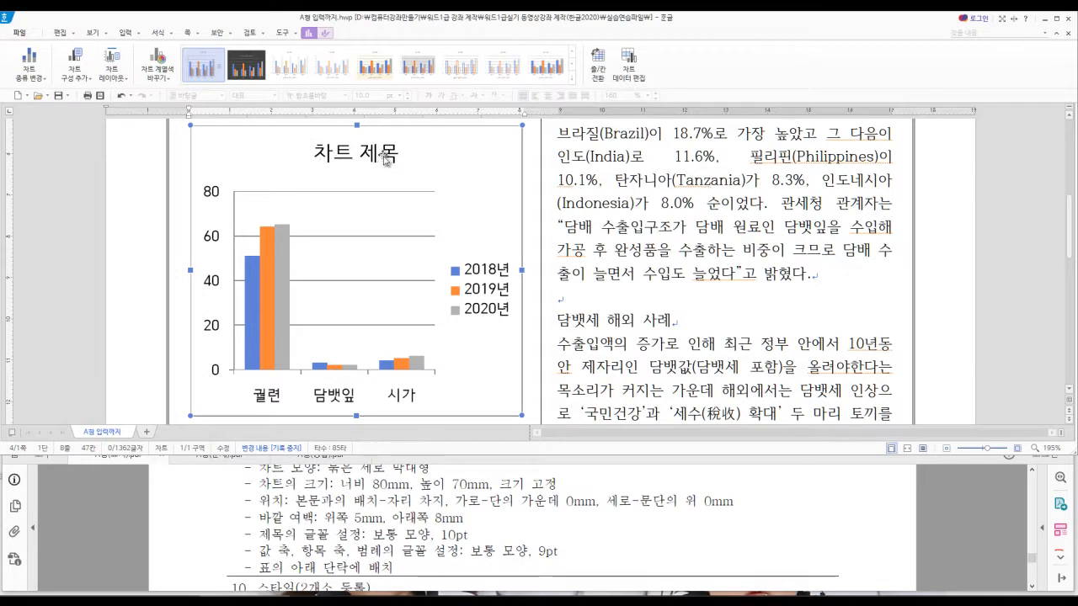
double_click(339, 153)
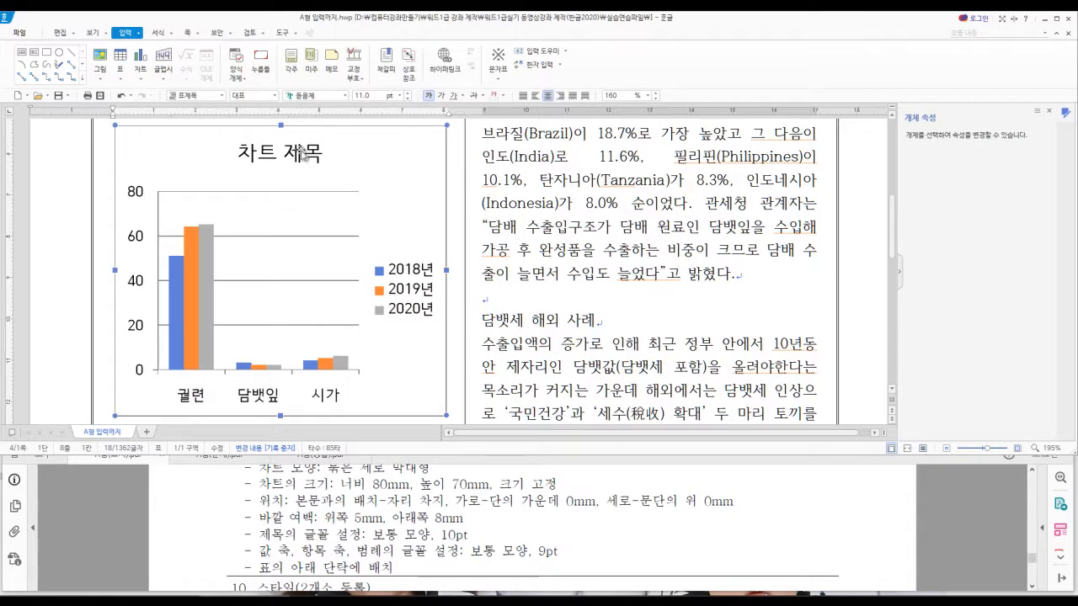
left_click(302, 154)
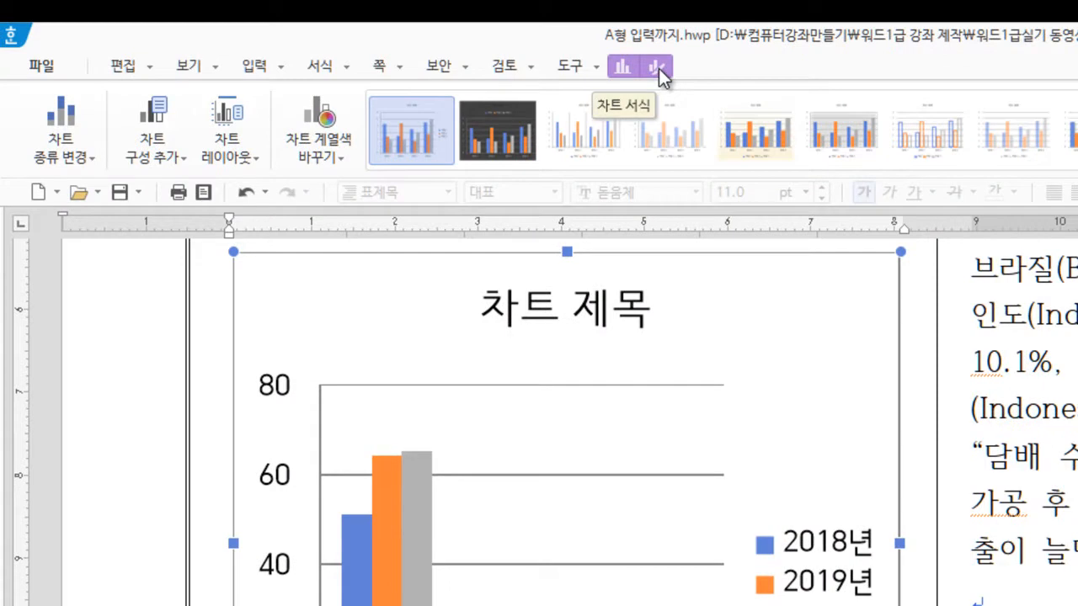
- Choose 차트 제목 as the chart element to format, and return the selection to the whole chart
left_click(658, 68)
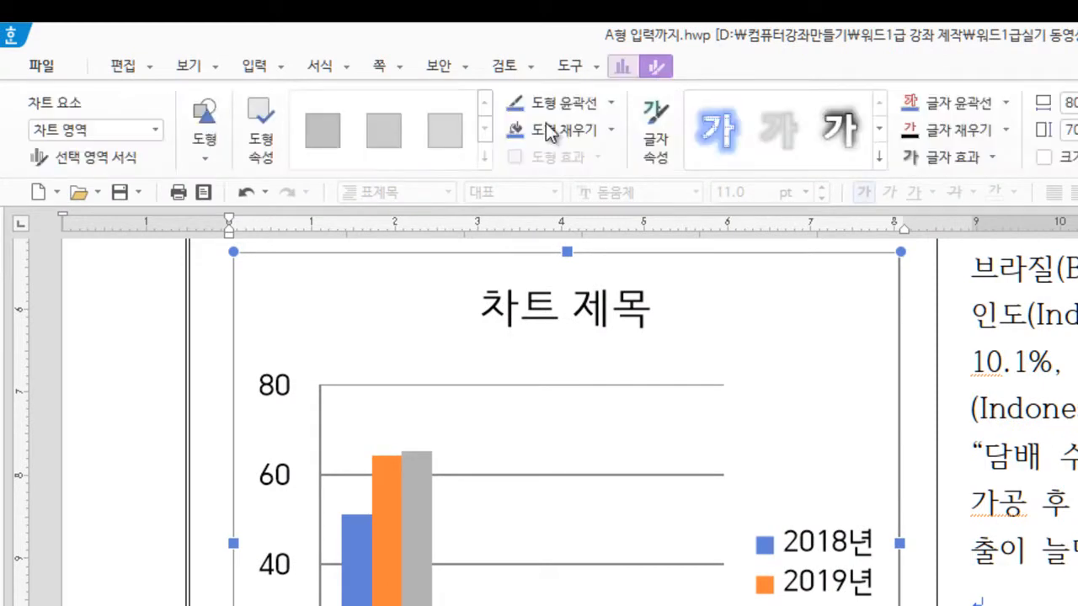
left_click(156, 133)
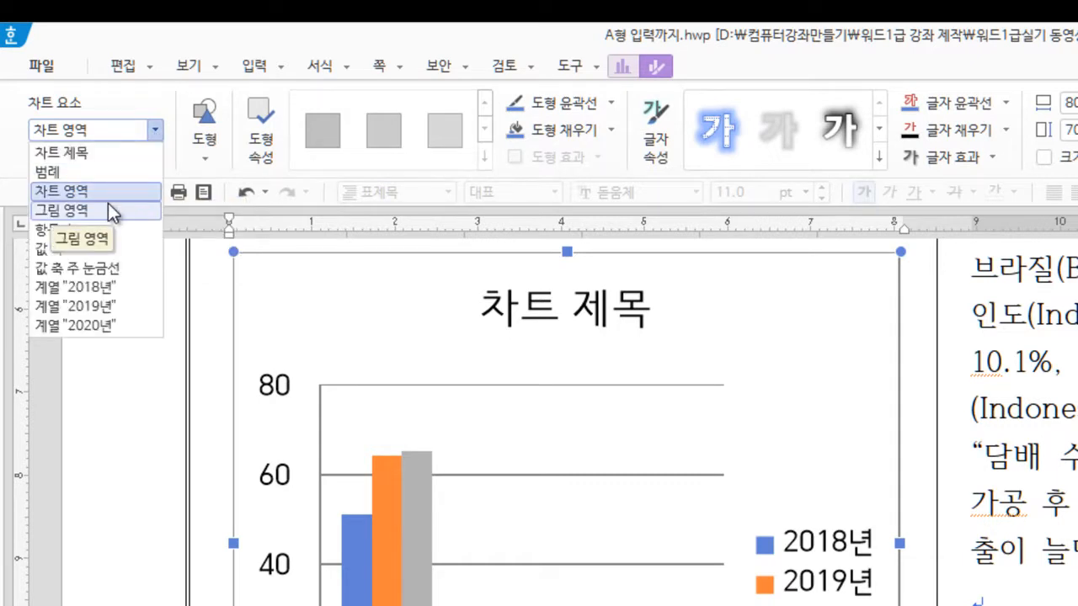
left_click(98, 154)
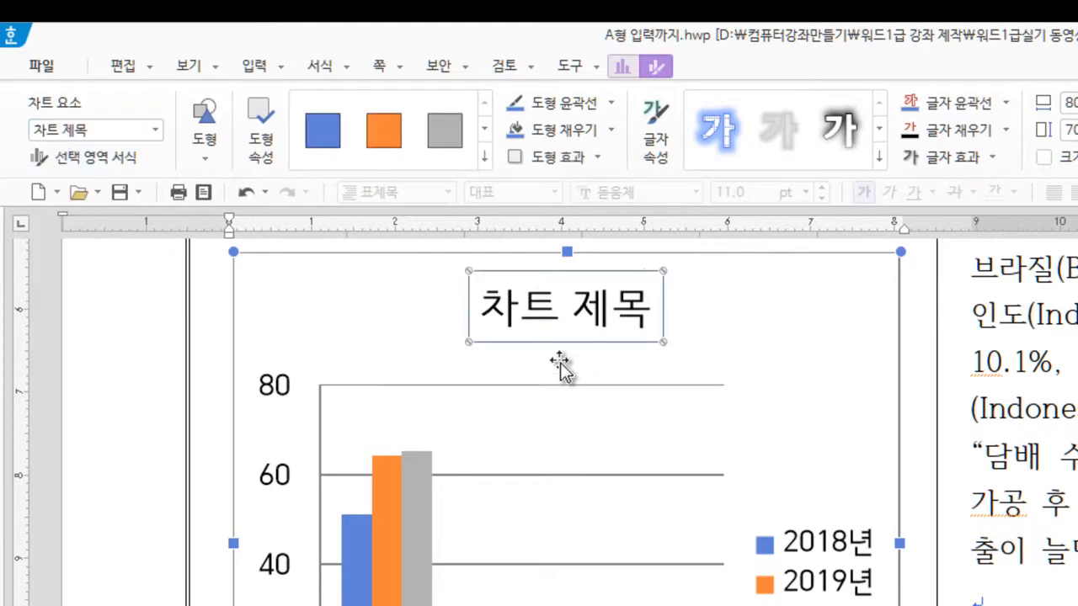
left_click(780, 333)
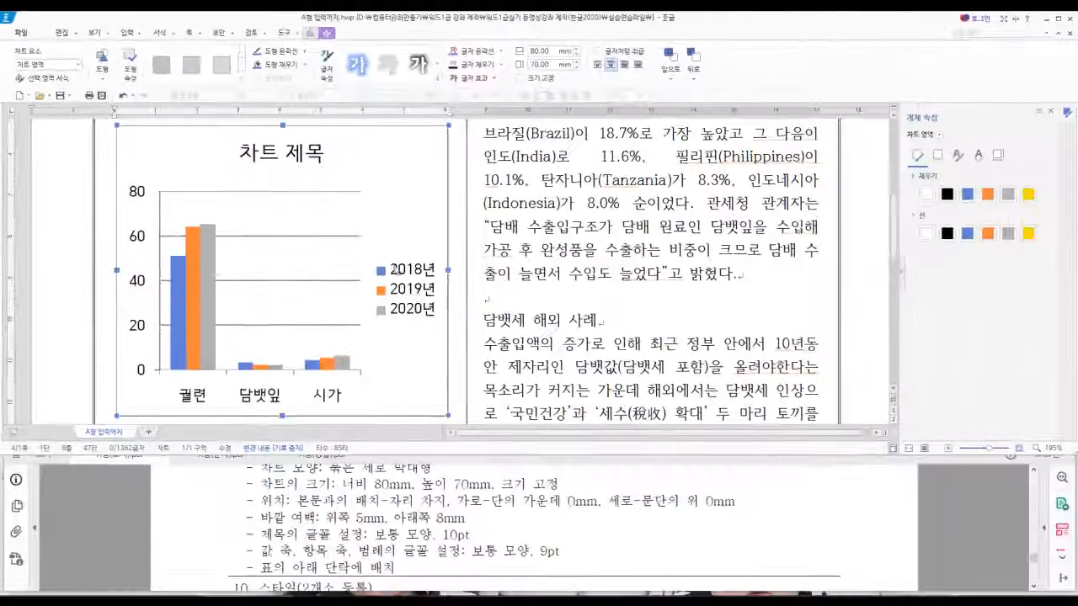
- Select the chart's legend, close the object properties, and reselect the whole chart area
left_click(408, 289)
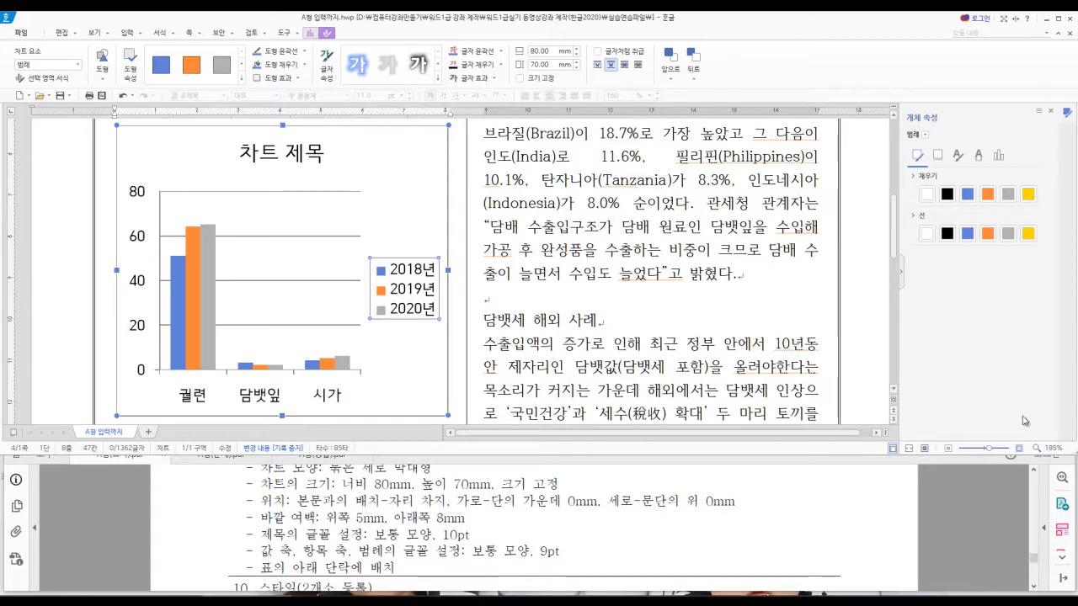
left_click(1050, 110)
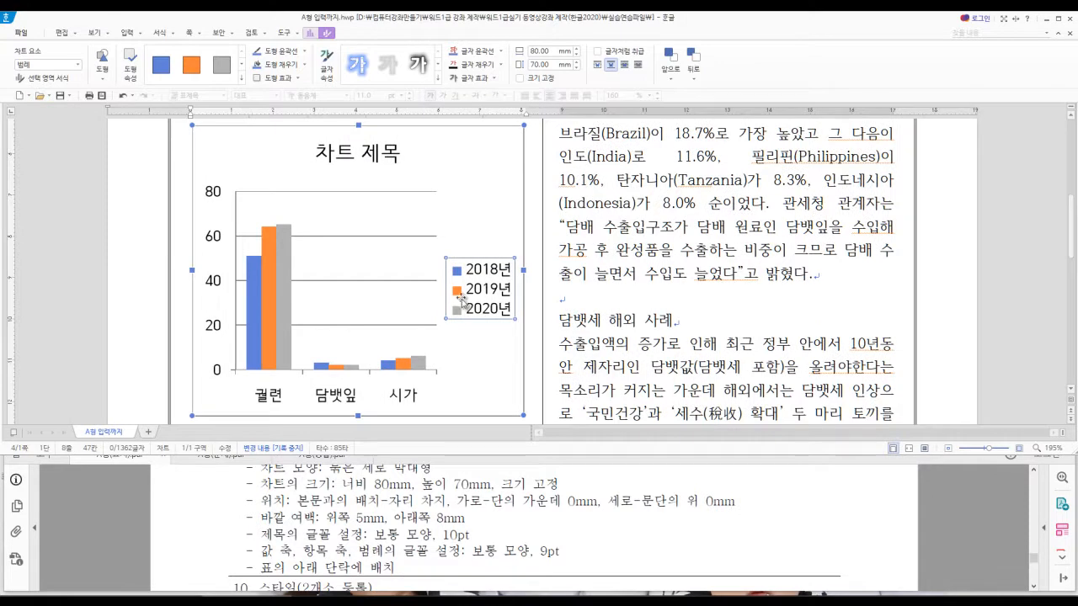
left_click(453, 386)
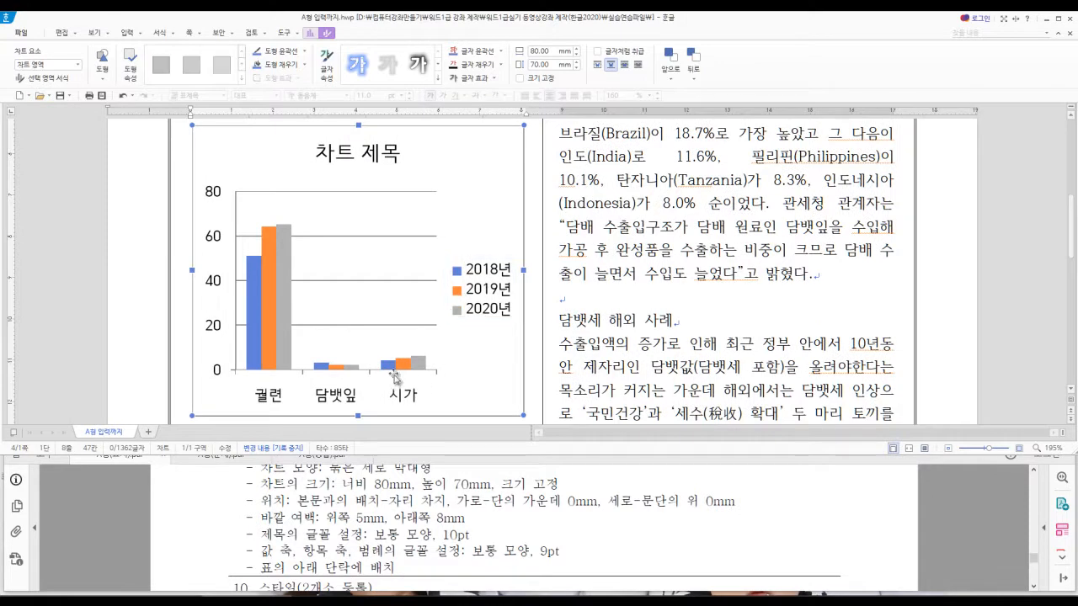
- Reopen the chart's object properties, look over its selectable elements, and select the chart title
double_click(481, 297)
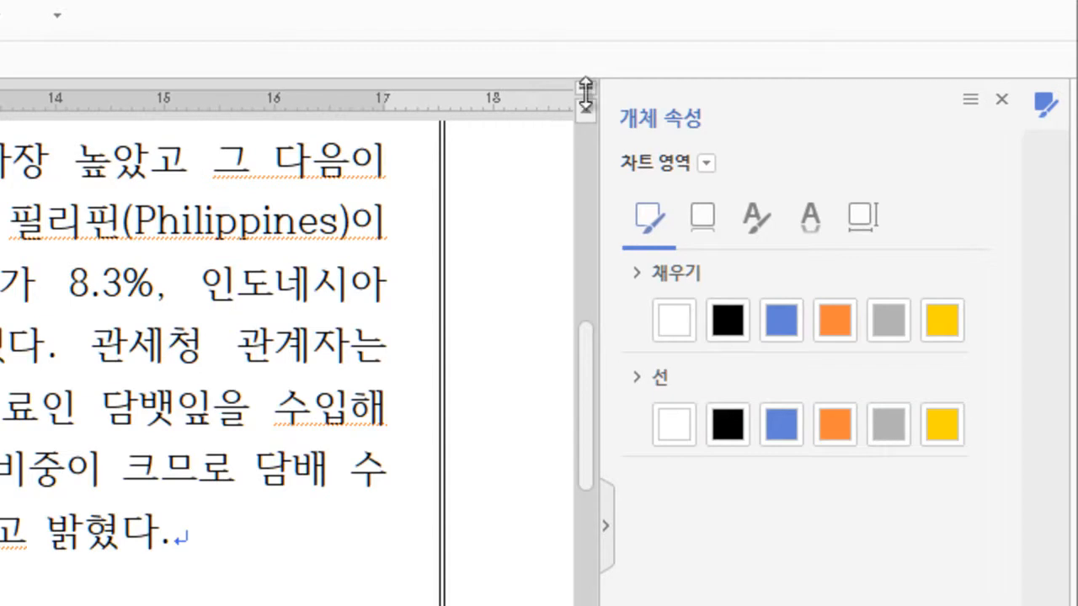
left_click(707, 162)
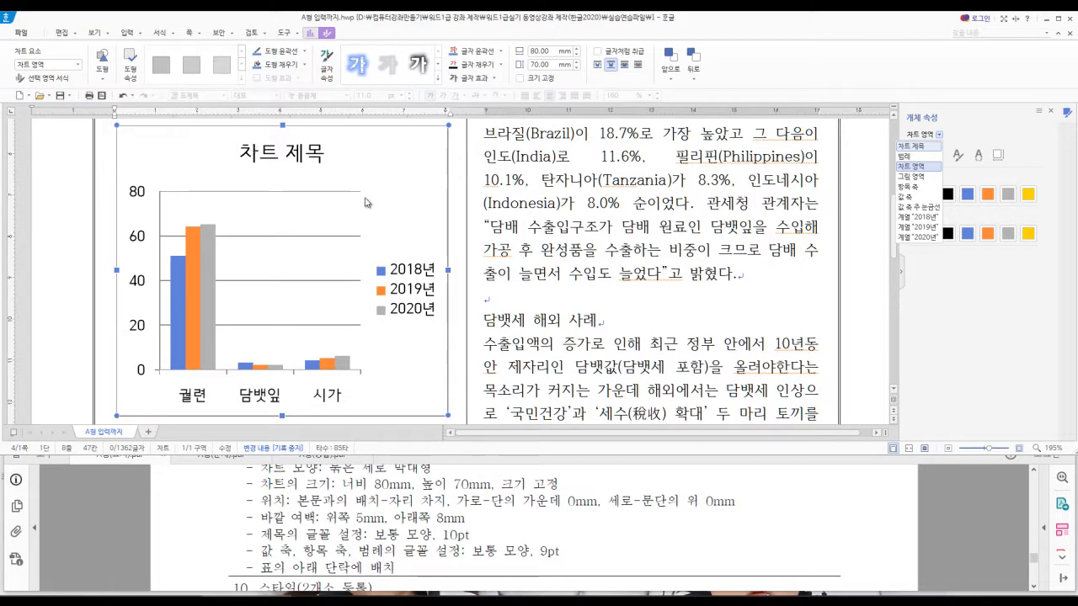
left_click(410, 214)
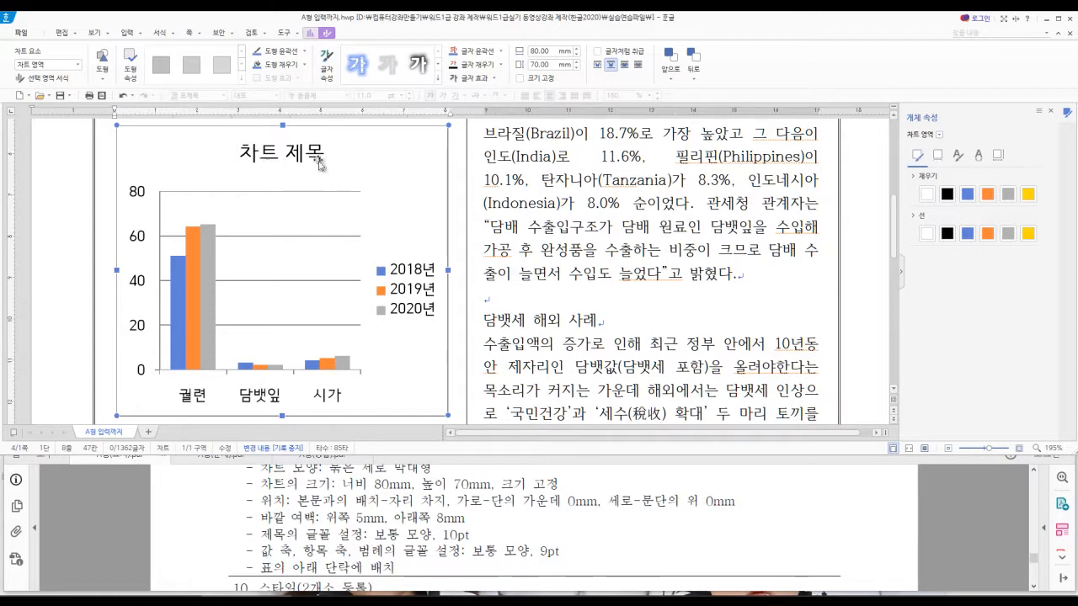
left_click(256, 141)
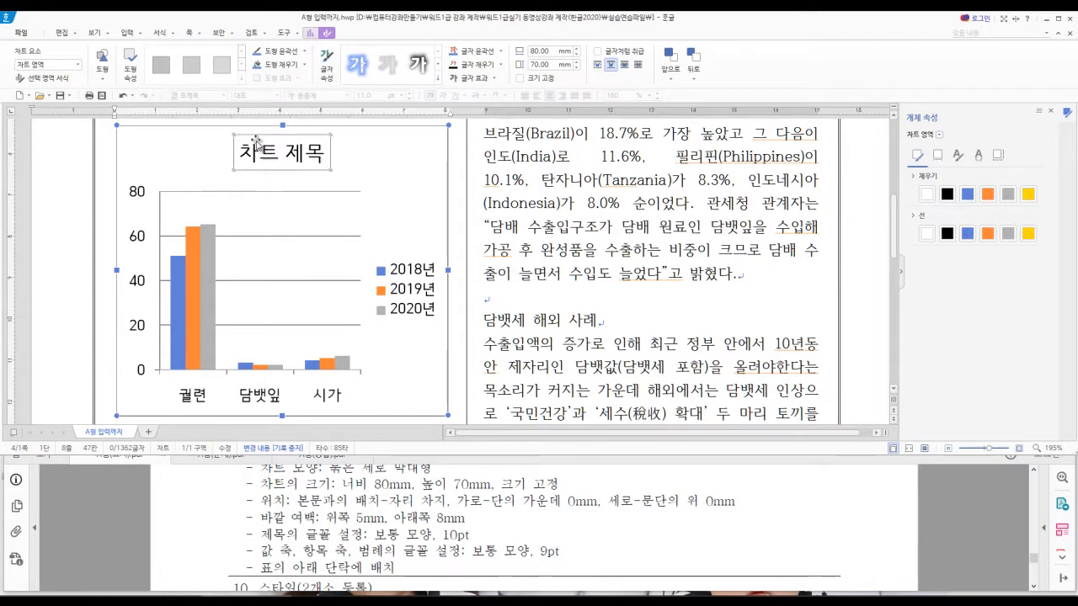
left_click(384, 170)
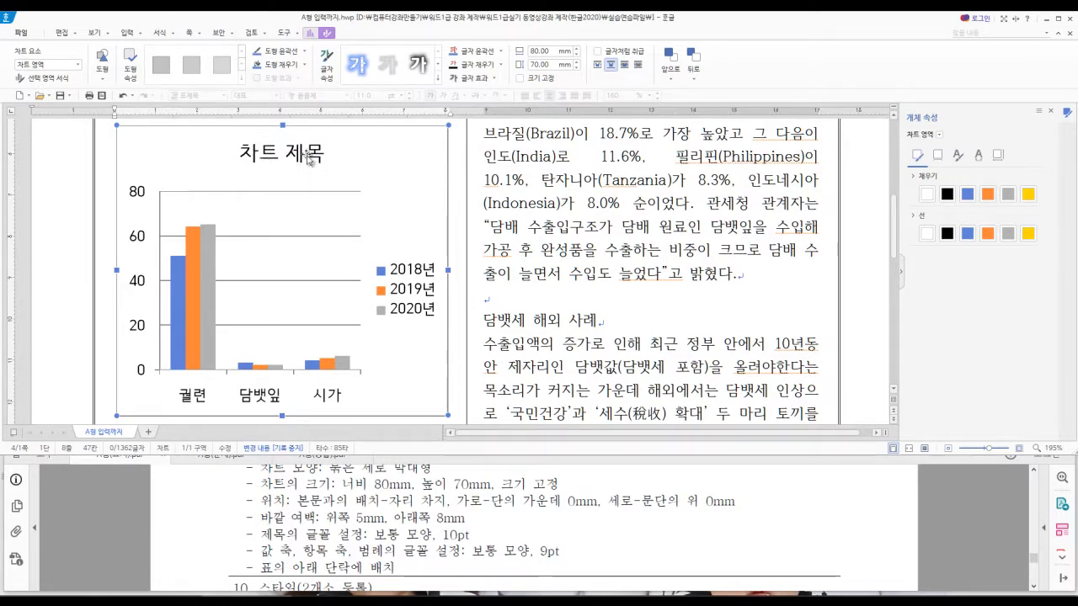
left_click(261, 145)
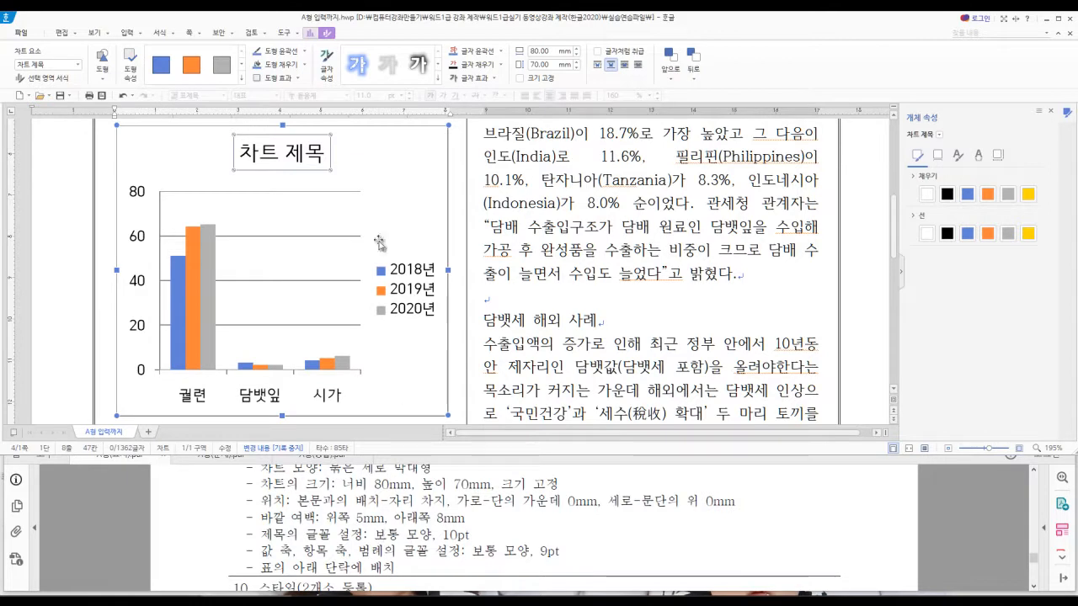
- Open the chart title's text settings, set its font size to 10 pt, and look over the available 한글 글꼴 fonts
right_click(294, 157)
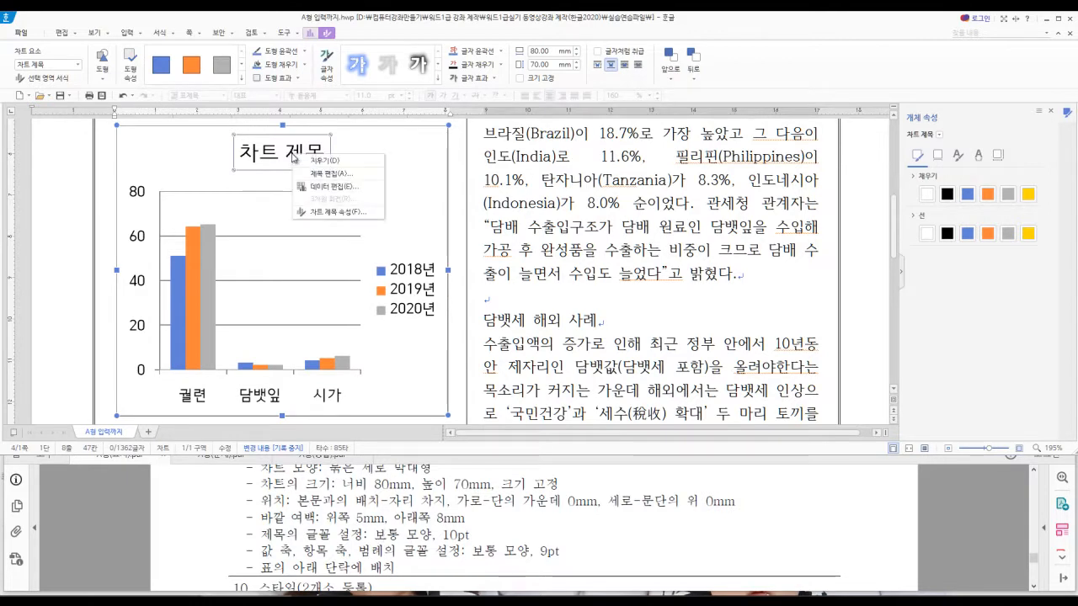
left_click(336, 175)
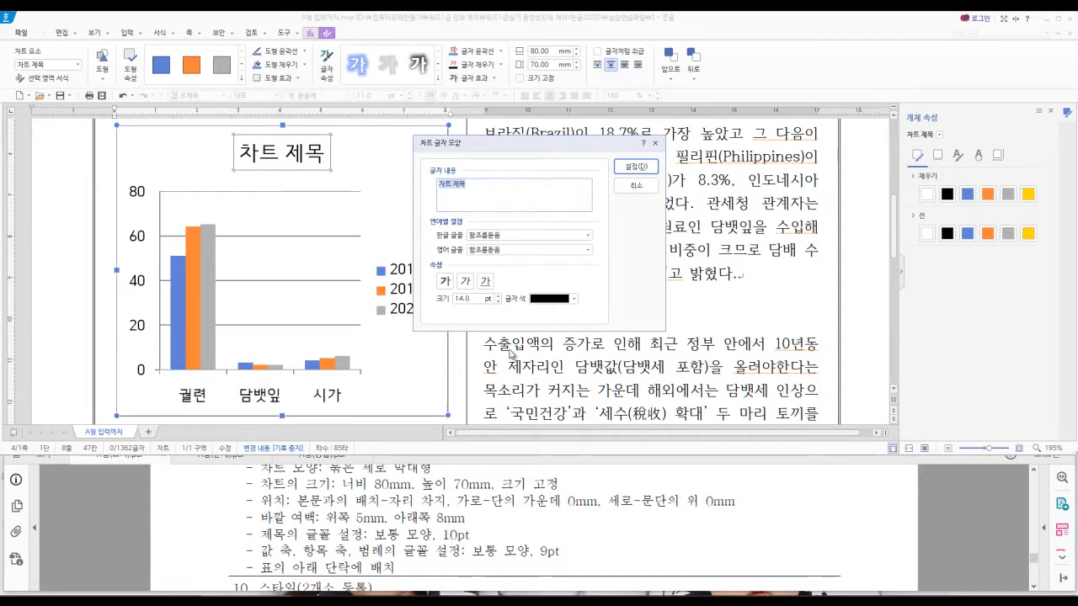
left_click(497, 301)
left_click(498, 302)
left_click(498, 301)
left_click(498, 301)
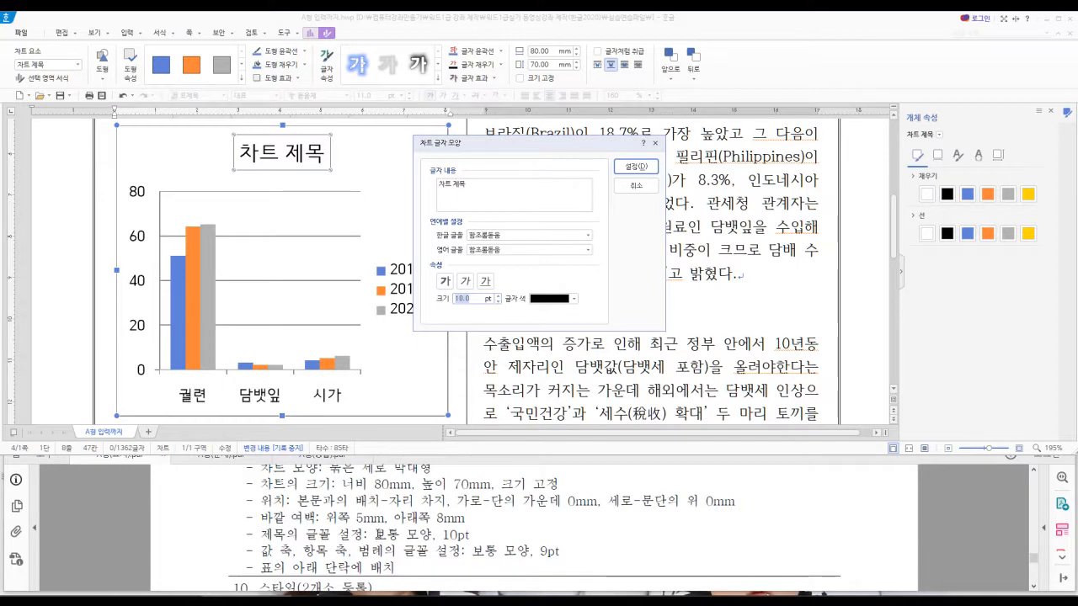
left_click(588, 237)
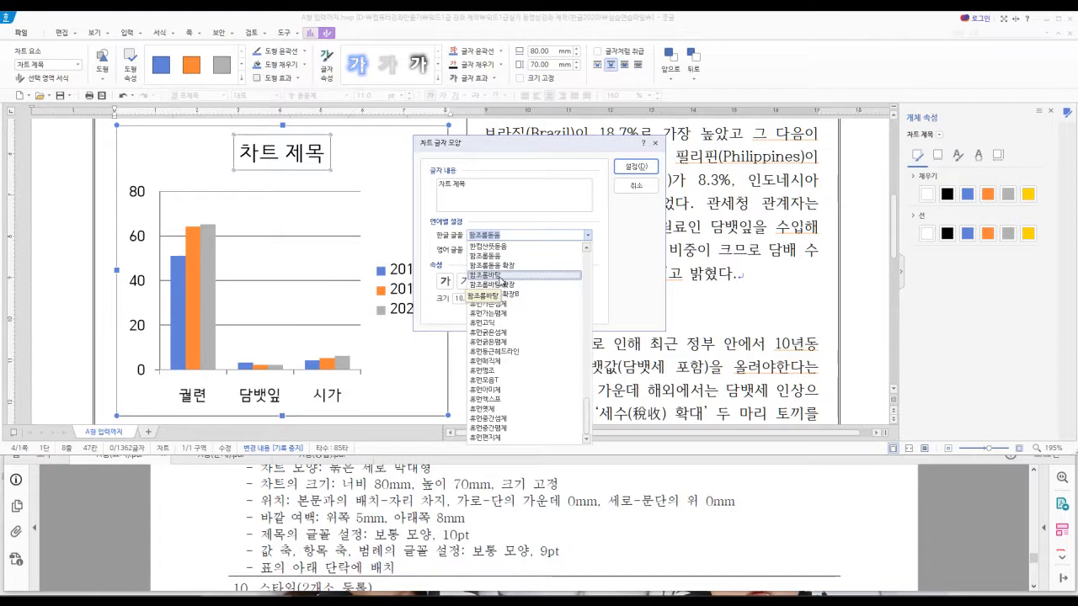
left_click(618, 250)
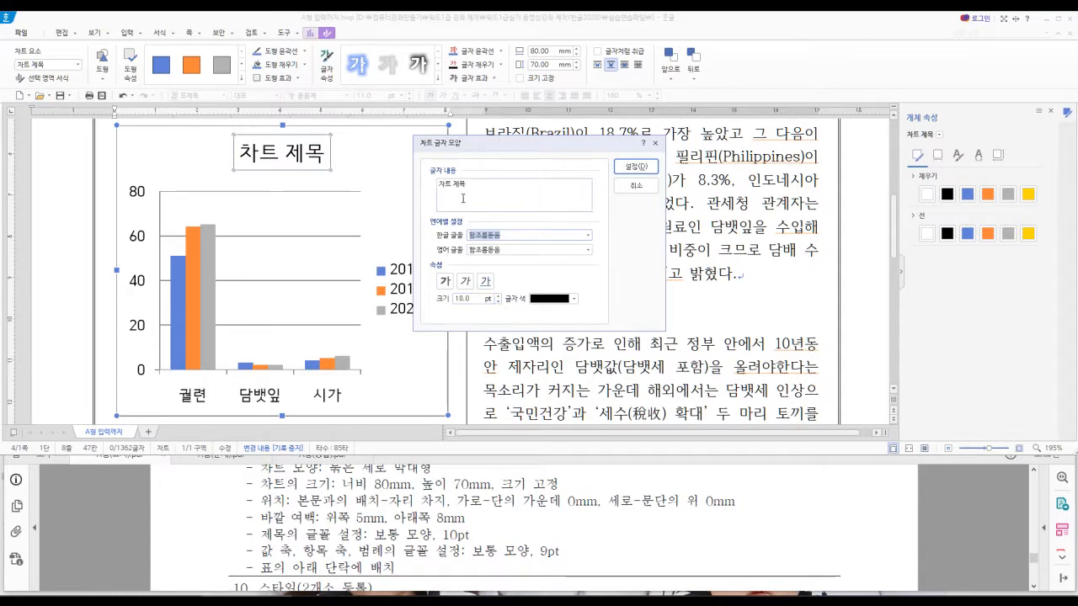
- Look up the chart's title in A형(문제).pdf in Acrobat Reader, replace the title text with "담배 수출 현황", and apply it
left_click_drag(473, 187, 416, 184)
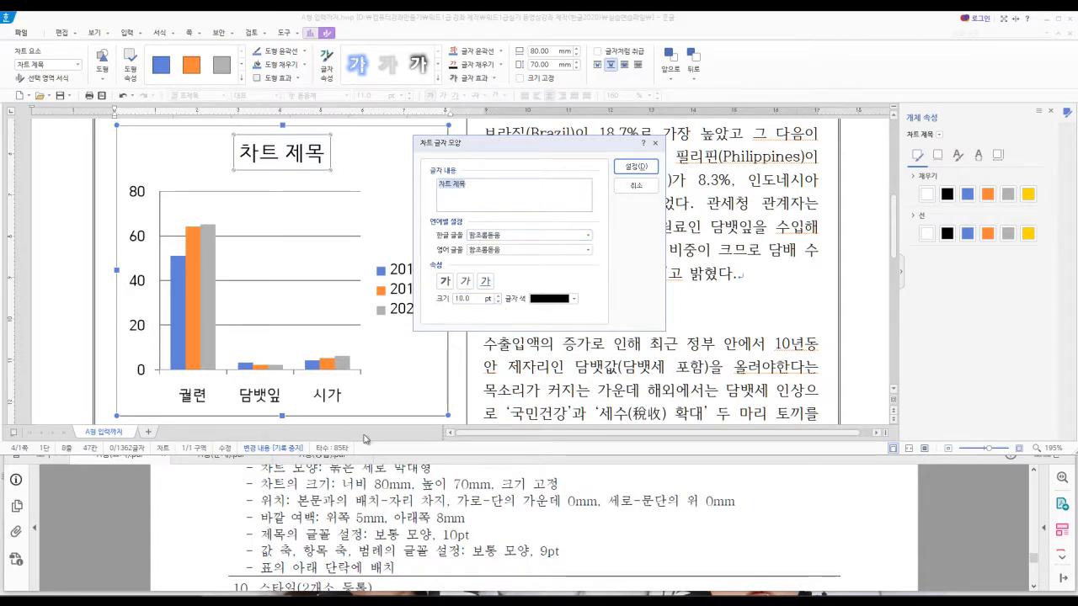
left_click(199, 458)
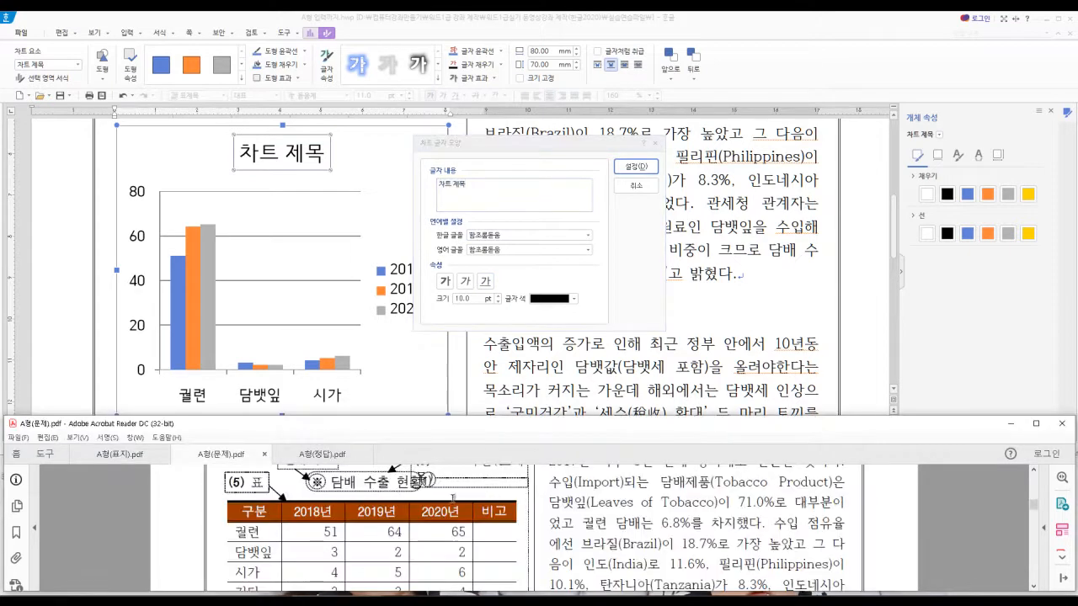
scroll(512, 526, "down", 3)
scroll(512, 525, "down", 2)
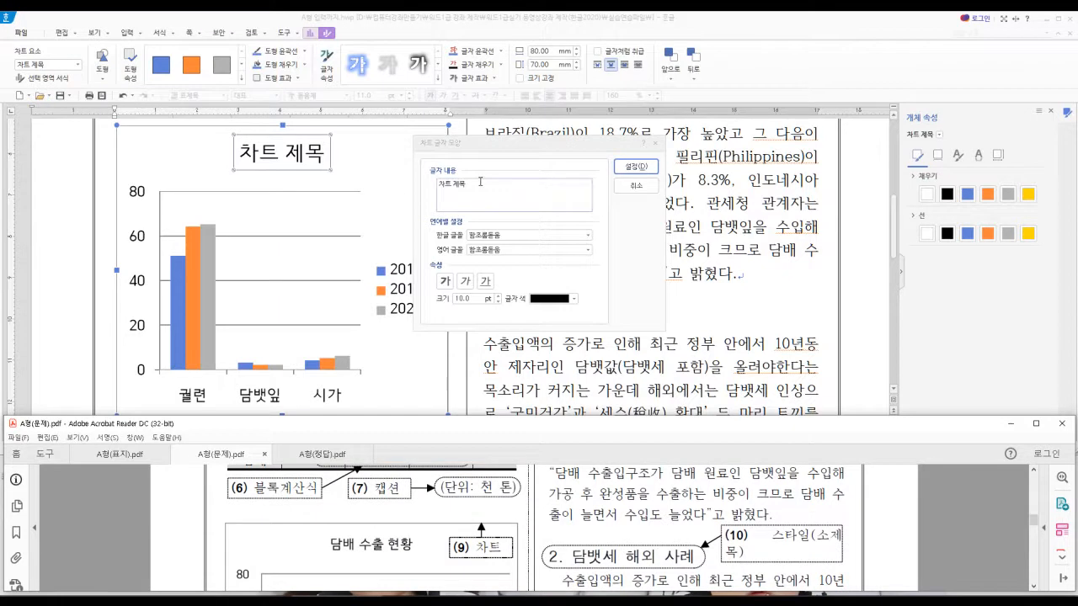
left_click(403, 186)
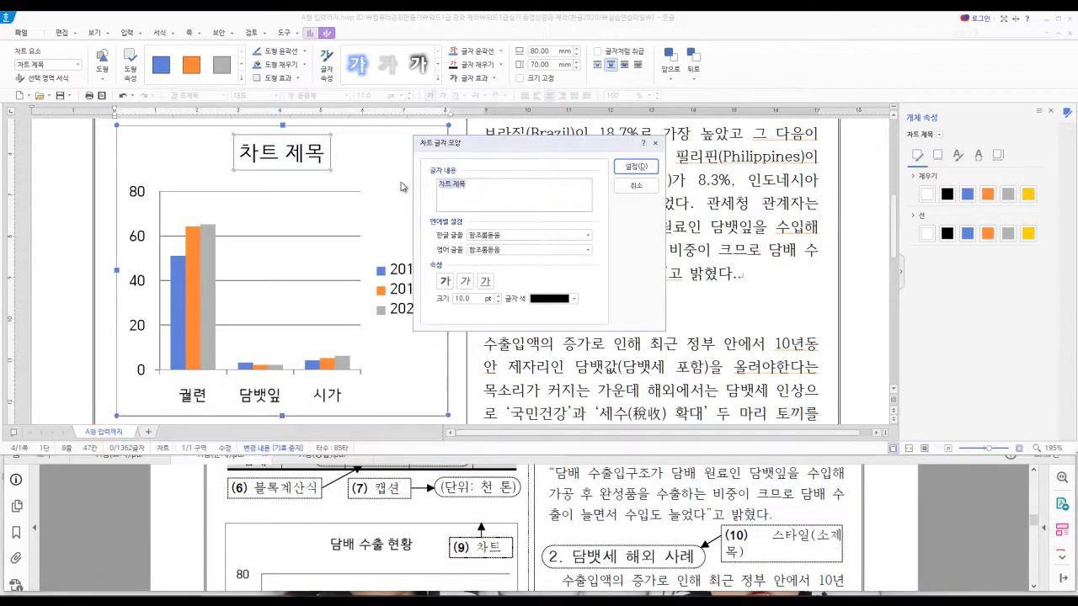
type("담배 수출 현황")
left_click(635, 167)
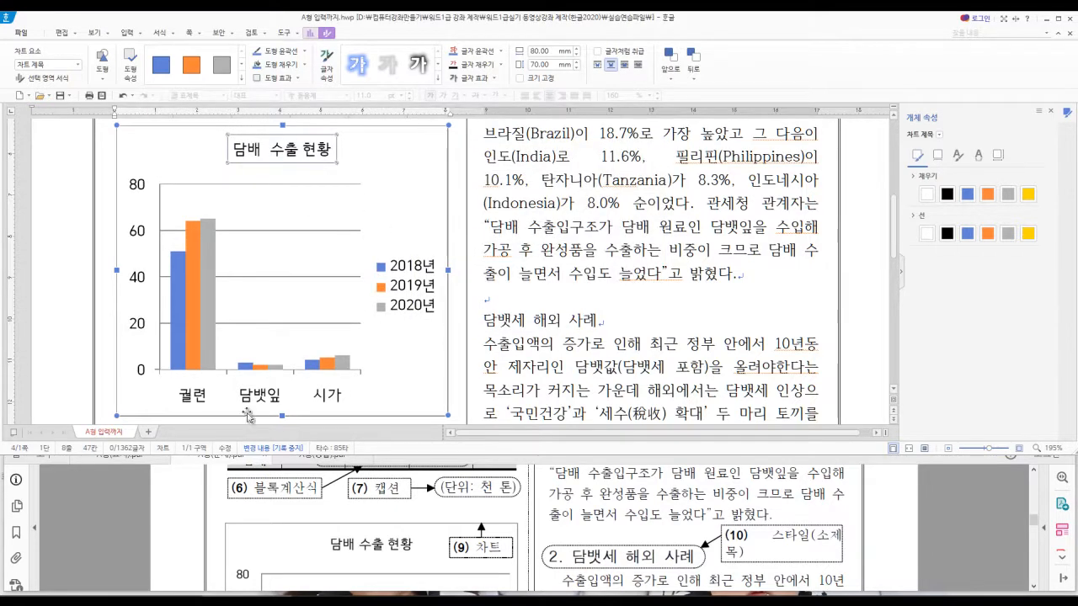
- Consult the axis font specification in A형(표지).pdf and set the chart's value axis font size to 9 pt
left_click(107, 469)
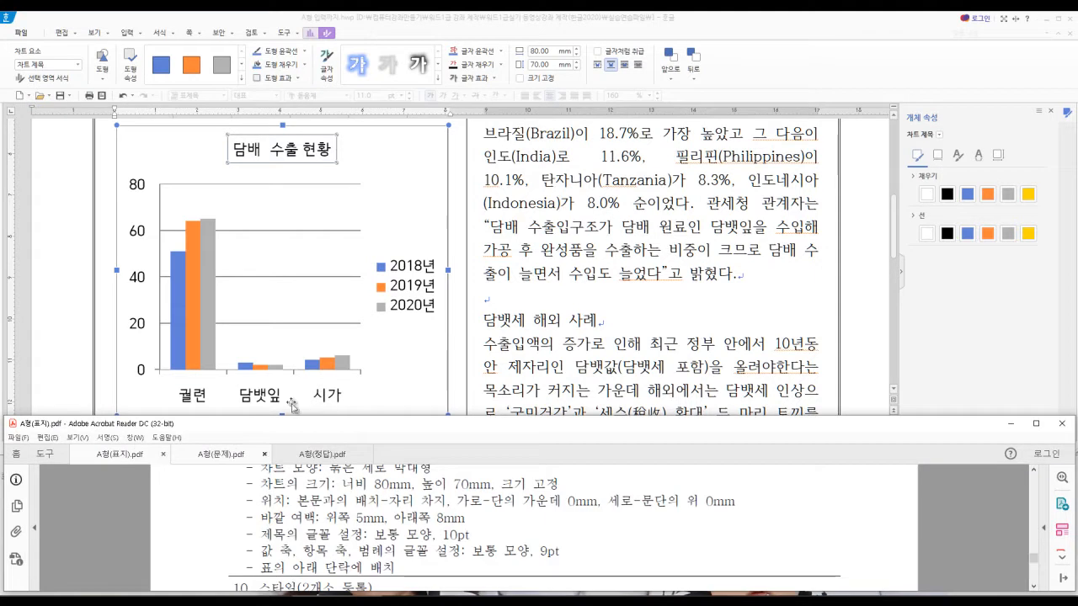
scroll(474, 487, "down", 1)
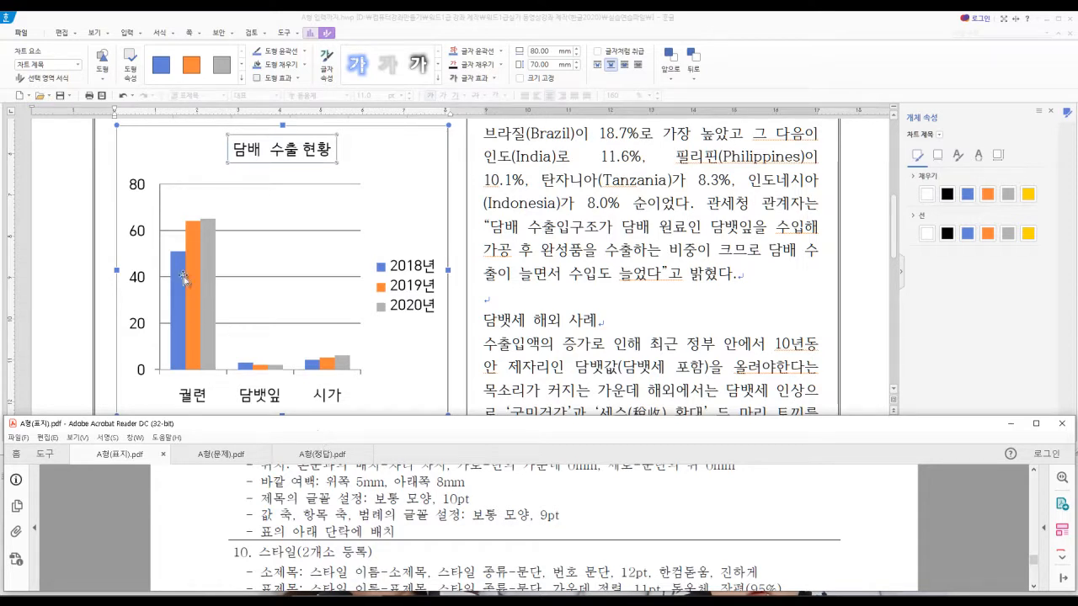
left_click(139, 237)
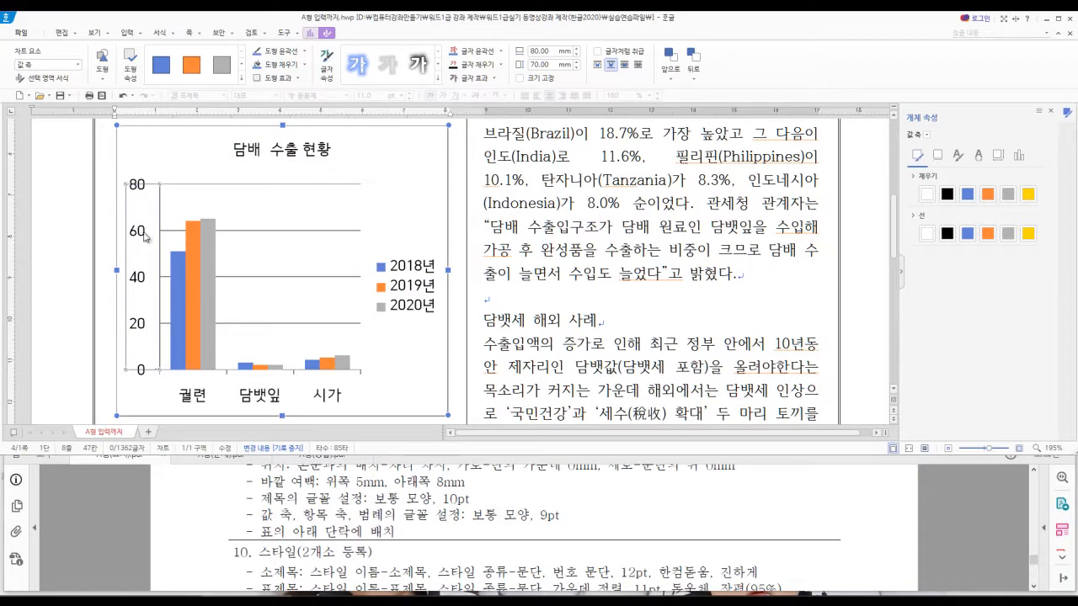
right_click(145, 239)
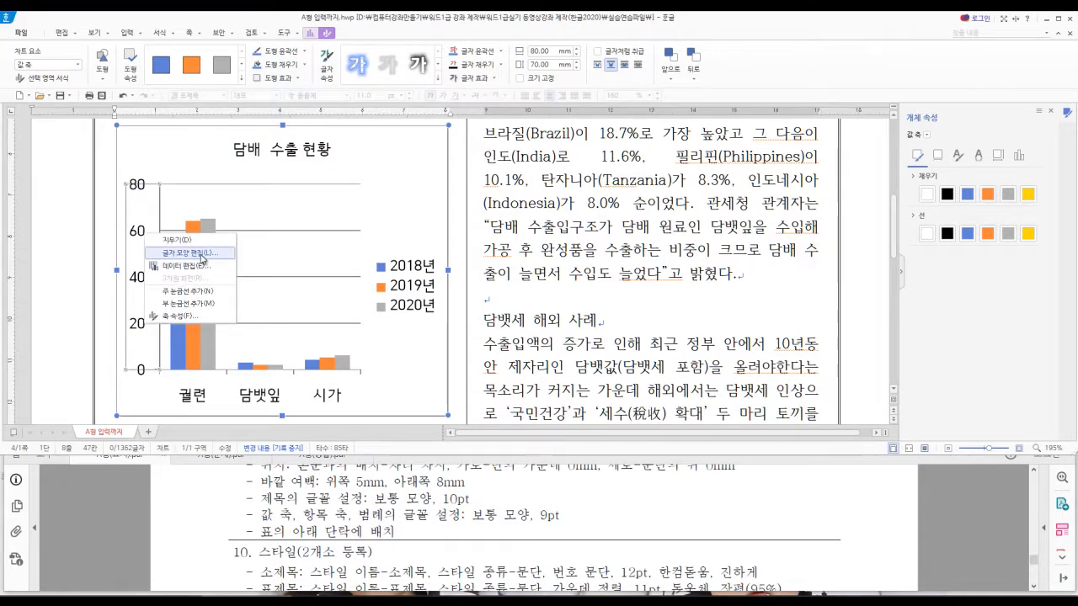
left_click(202, 254)
left_click(498, 301)
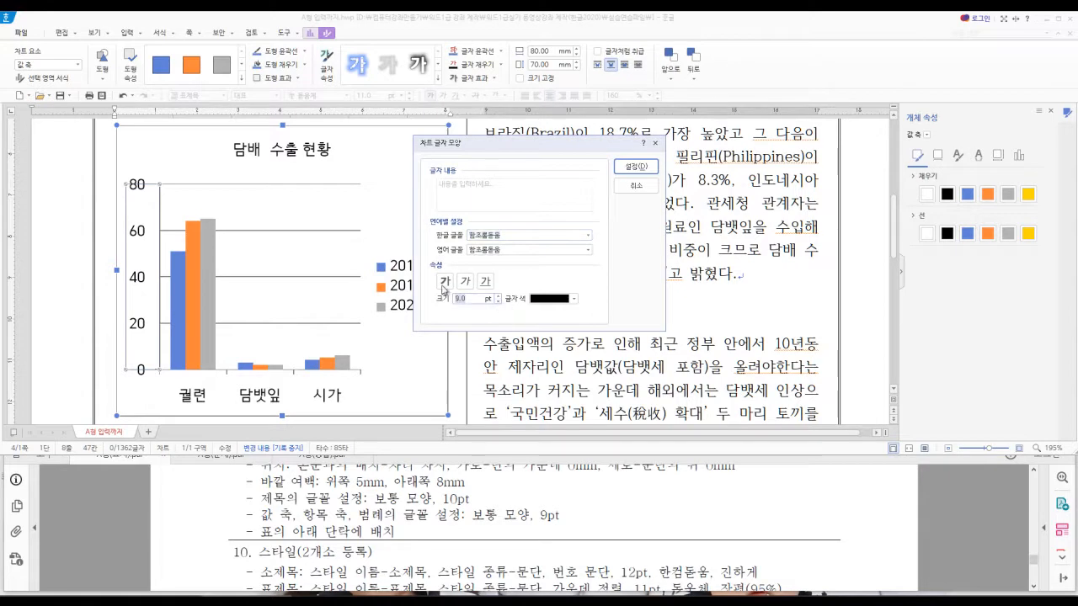
left_click(641, 169)
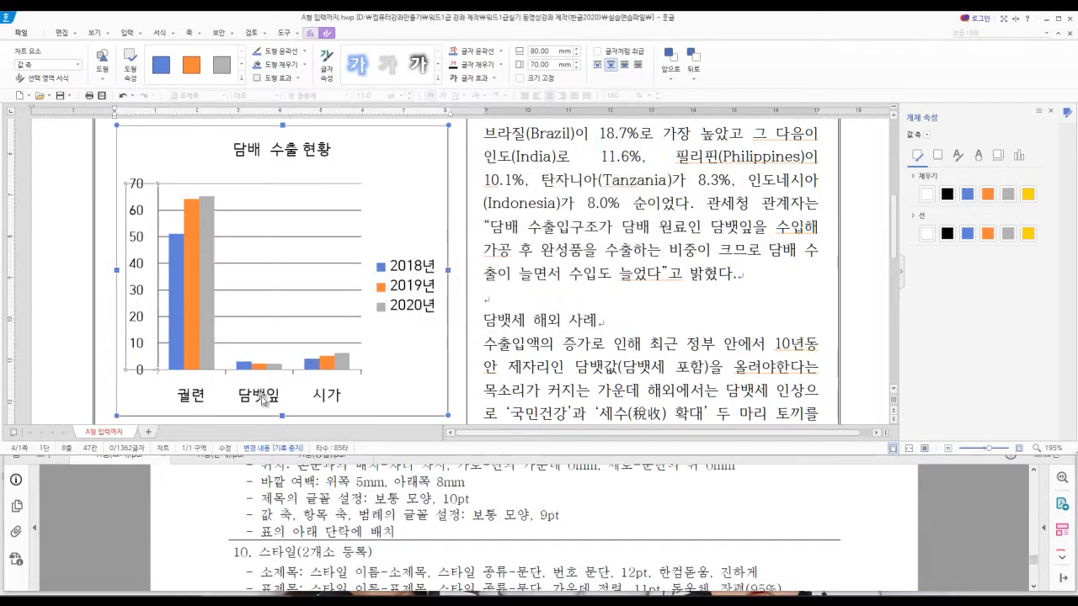
- Set the font size of the chart's category axis to 9 pt
left_click(263, 402)
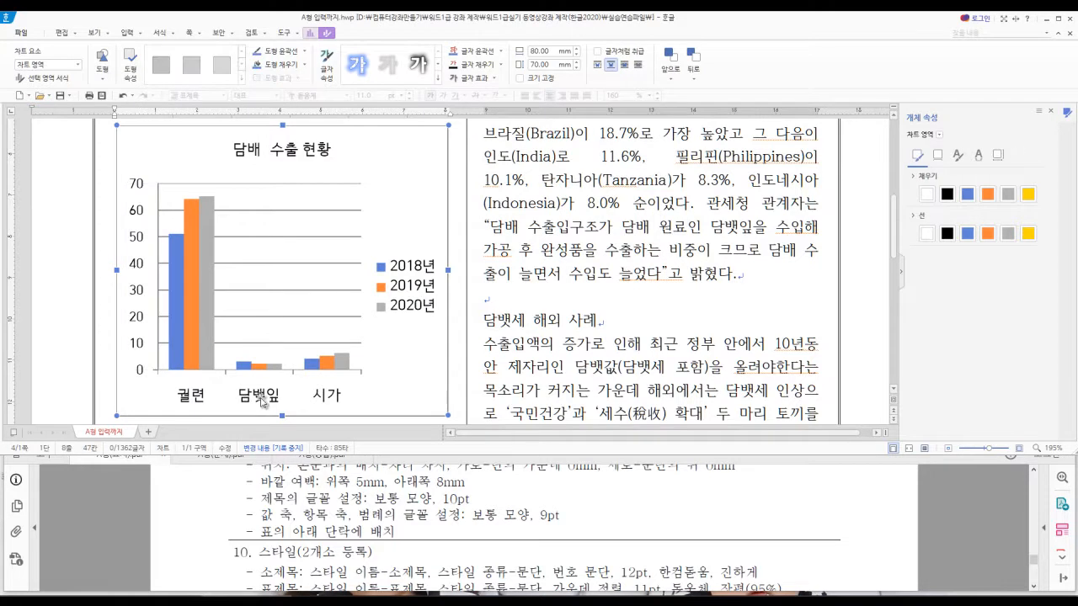
left_click(252, 388)
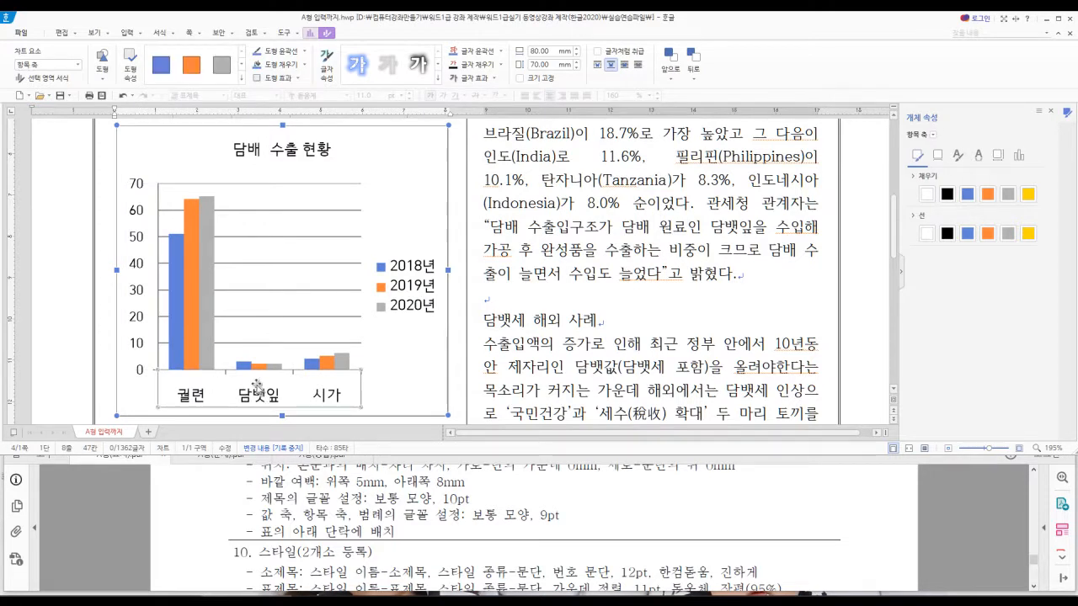
right_click(257, 385)
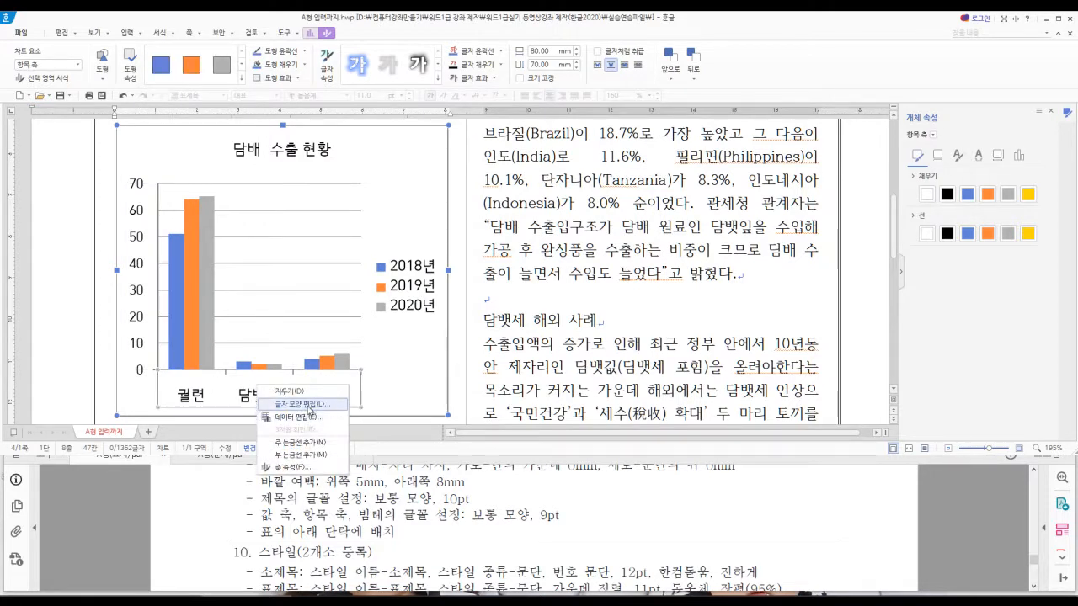
left_click(310, 406)
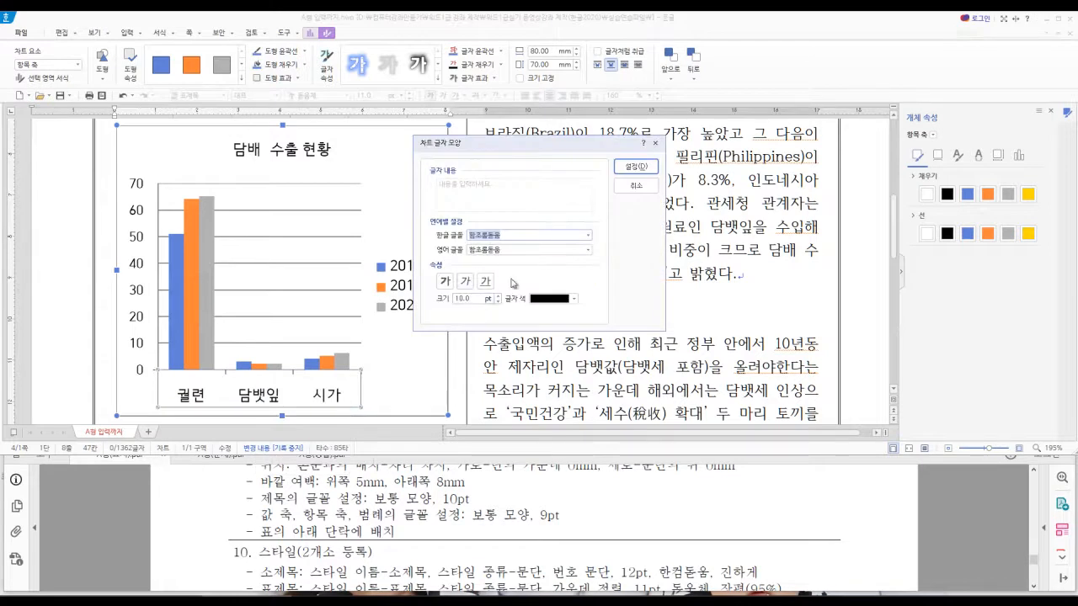
left_click(499, 302)
left_click(635, 166)
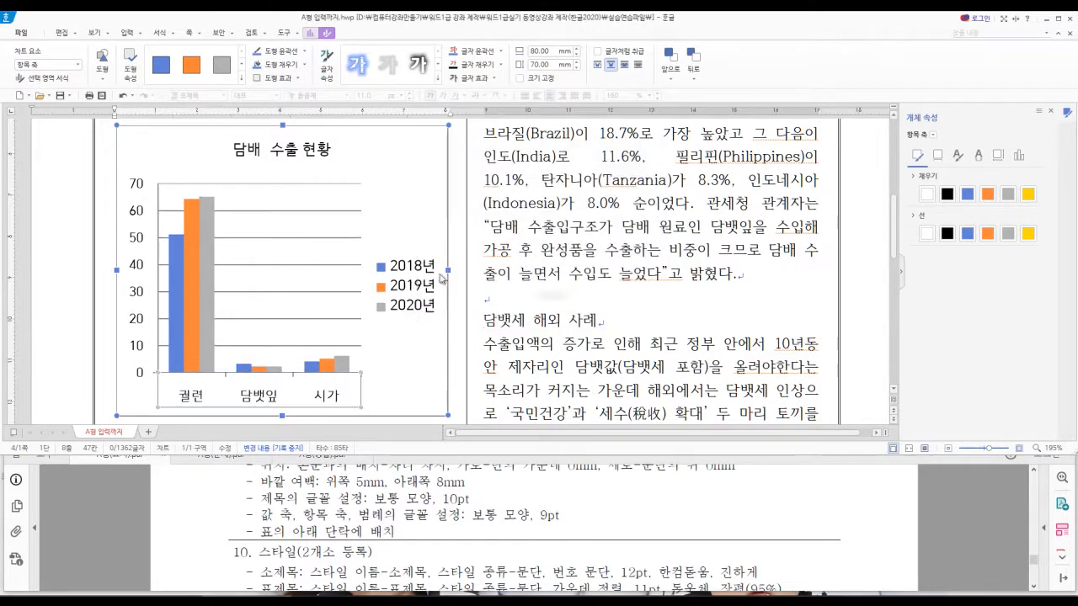
- Set the font size of the chart's legend to 9 pt
left_click(412, 278)
right_click(412, 276)
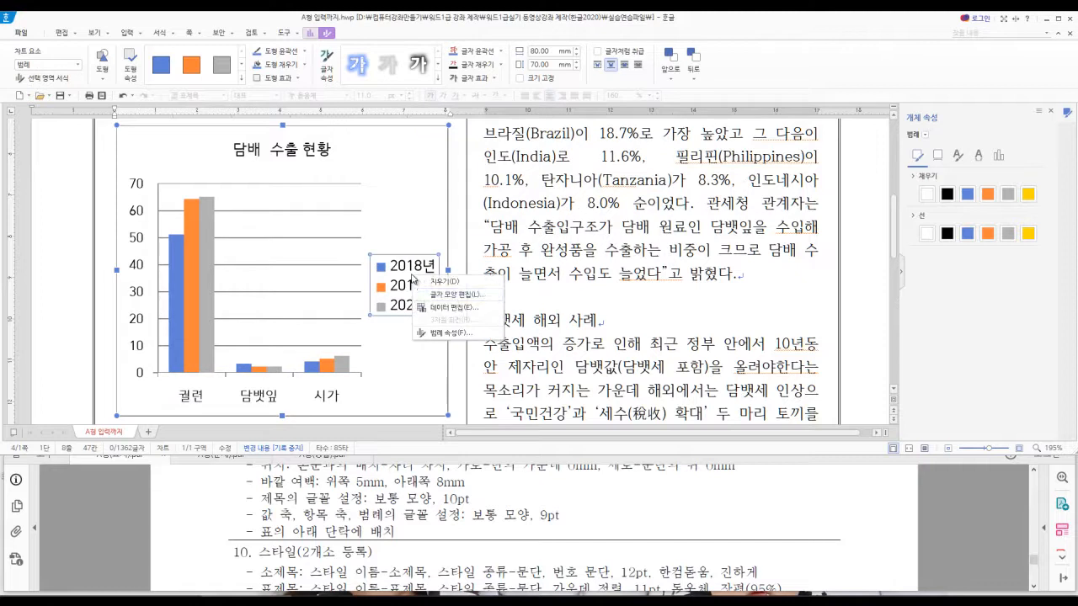
left_click(458, 295)
left_click(498, 302)
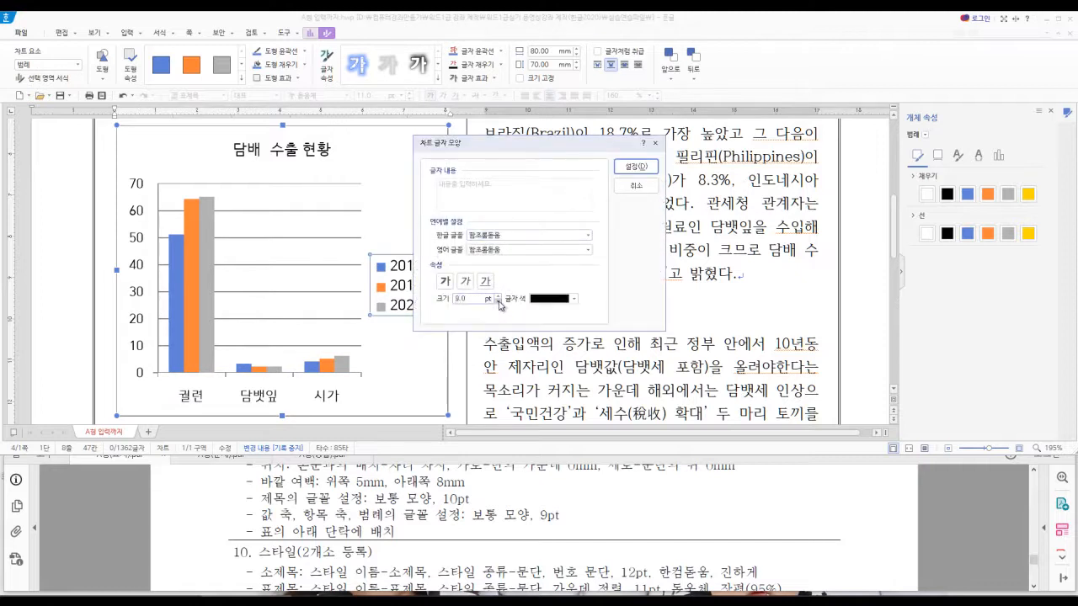
left_click(636, 166)
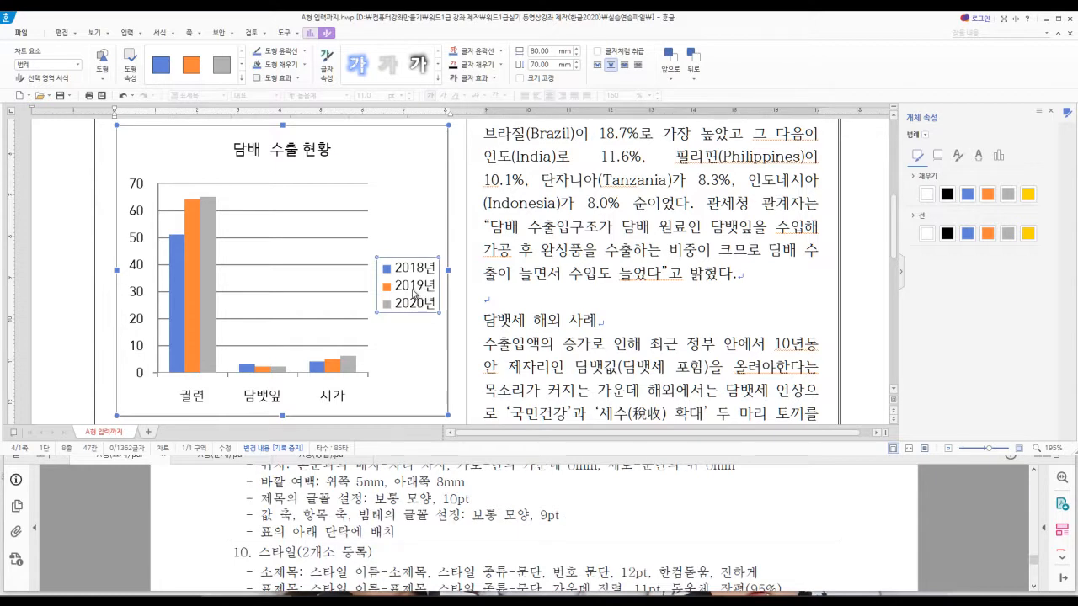
- Review the chart requirements in A형(표지).pdf in Acrobat Reader
left_click(492, 520)
scroll(490, 522, "up", 1)
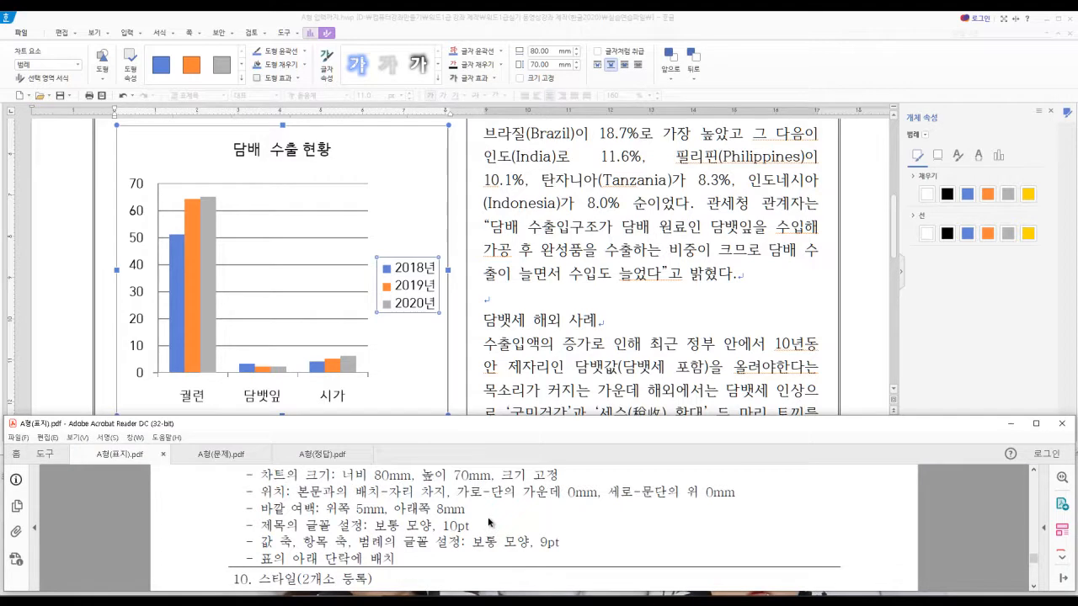
scroll(490, 522, "down", 5)
scroll(455, 519, "up", 3)
scroll(454, 520, "up", 5)
scroll(442, 526, "down", 4)
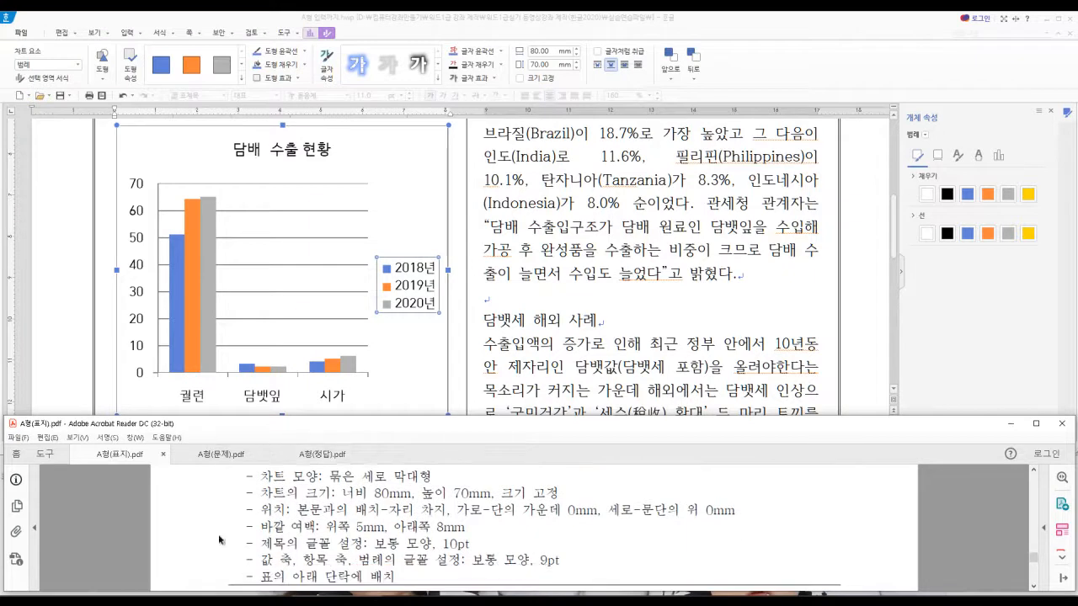
- Compare with the sample chart in A형(문제).pdf and set the legend position of the document's chart to 아래쪽
left_click(220, 457)
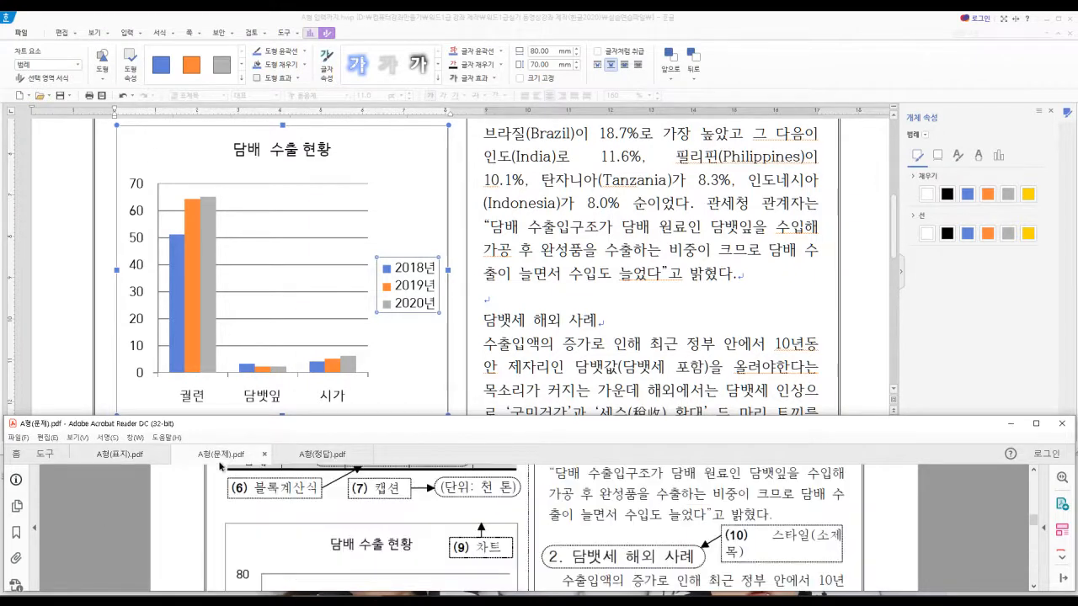
scroll(290, 476, "down", 5)
scroll(487, 571, "down", 5)
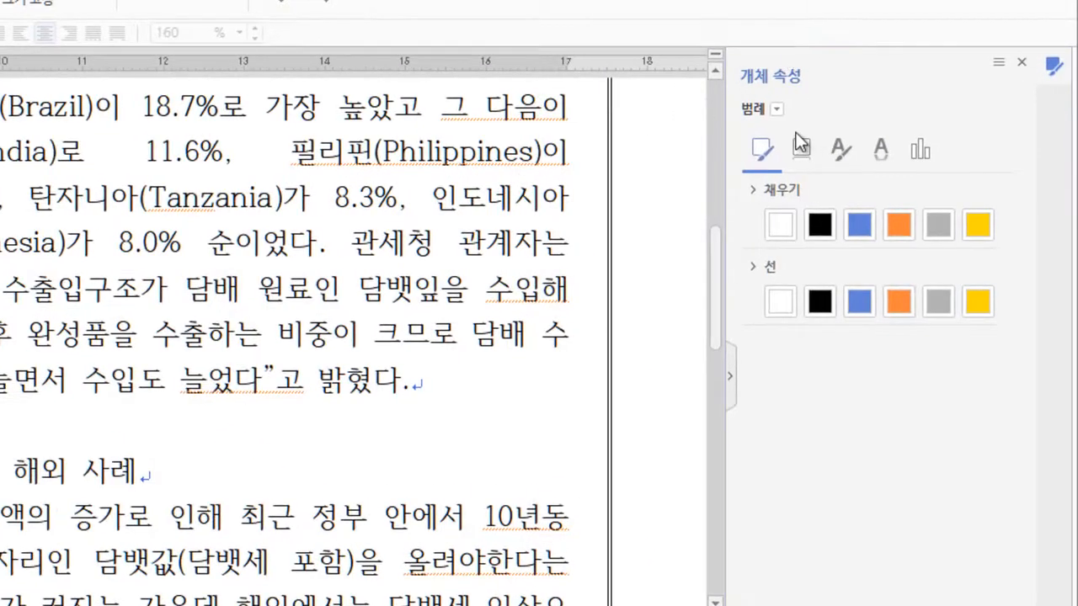
left_click(921, 152)
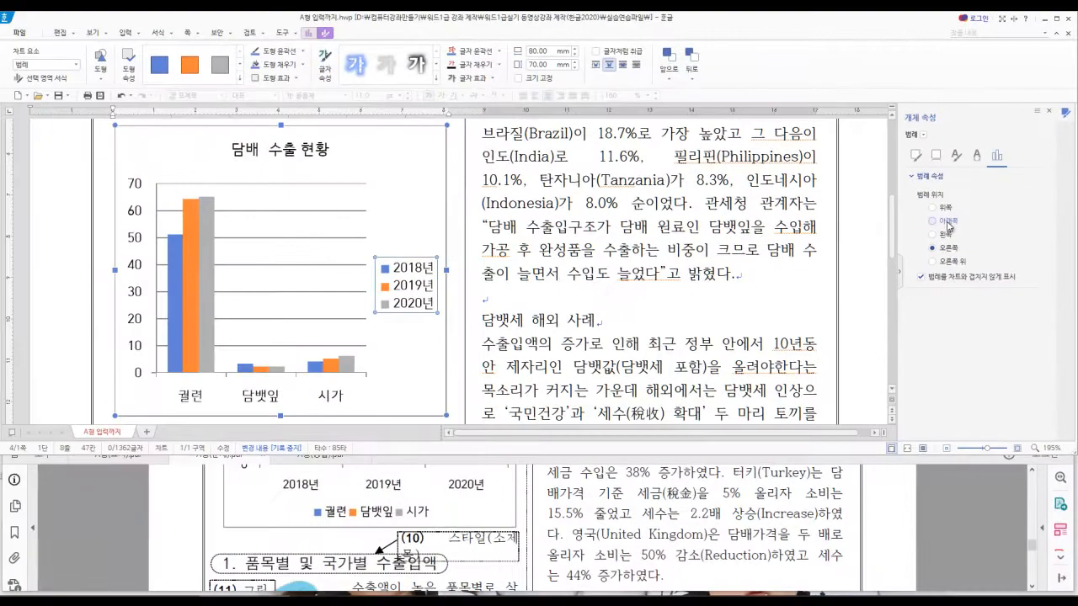
left_click(947, 222)
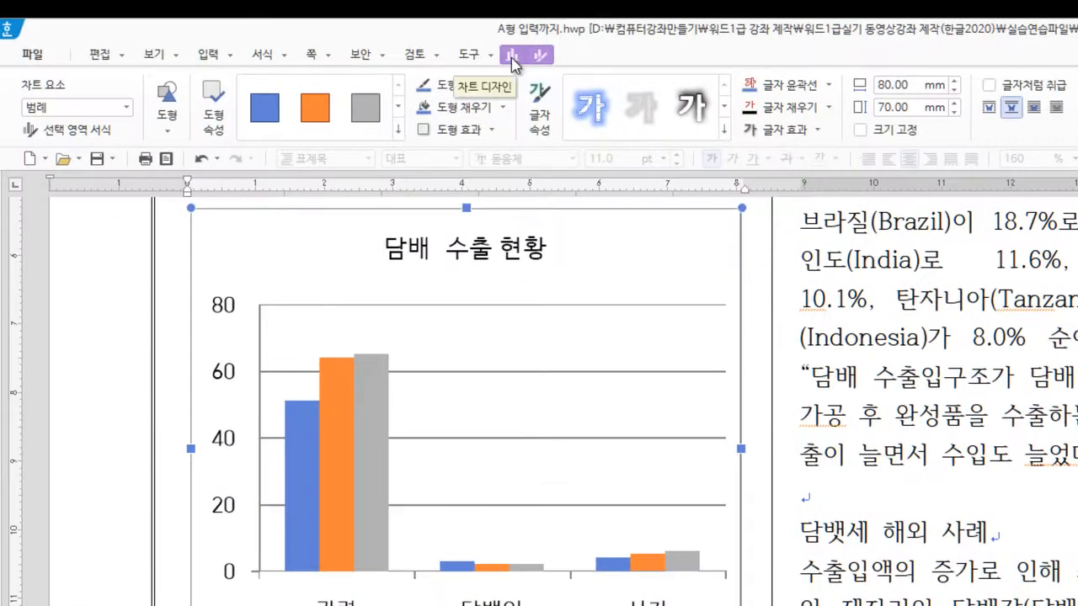
- Remove the legend from the chart by setting its legend element to 없음
left_click(511, 57)
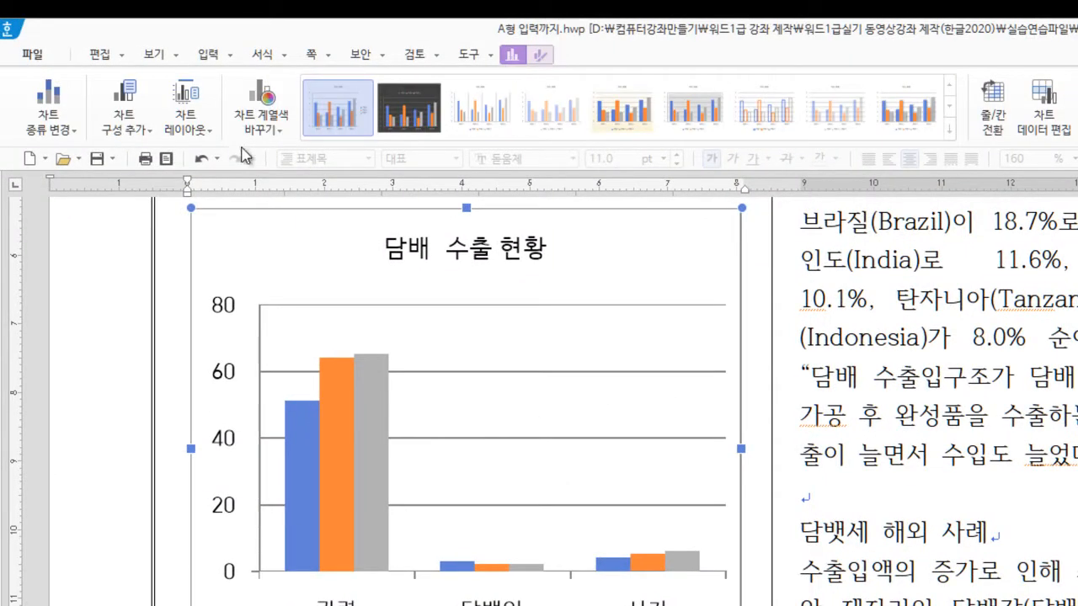
left_click(144, 133)
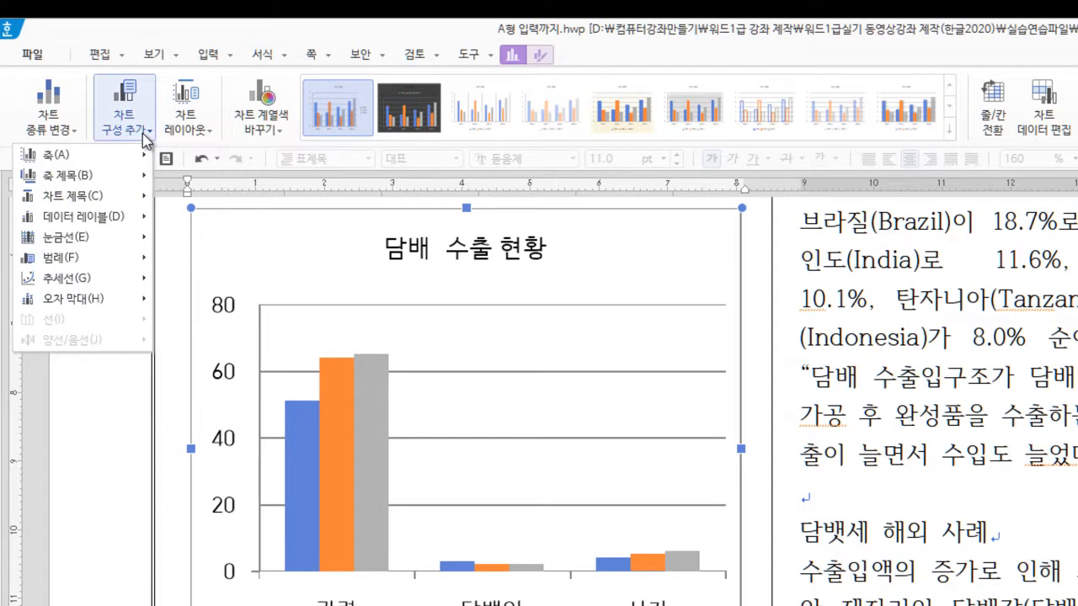
mouse_move(106, 265)
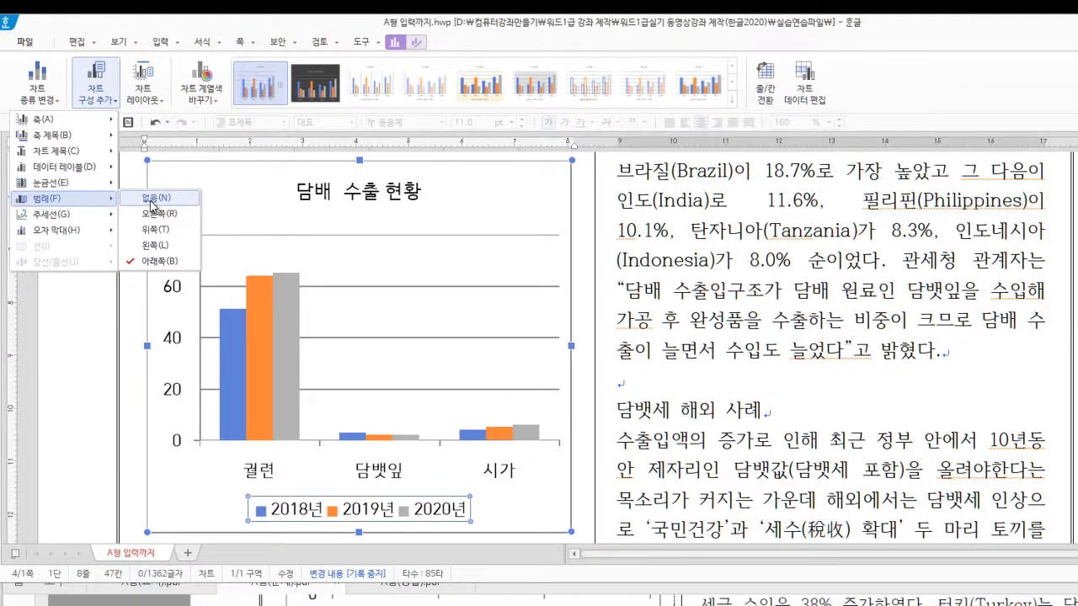
left_click(152, 202)
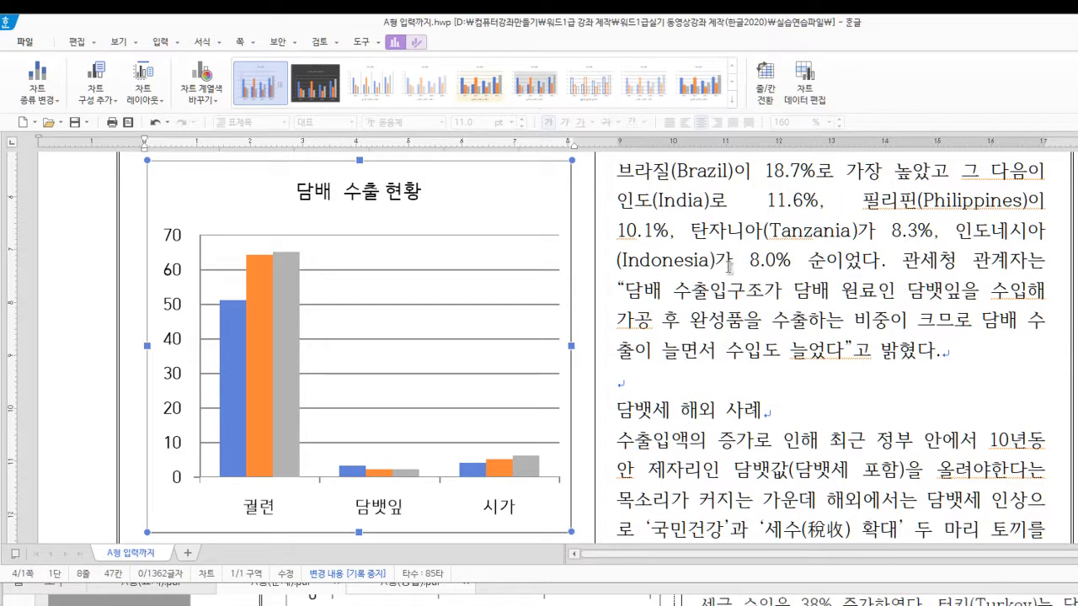
- Restore the chart's legend by setting its position to 아래쪽
left_click(101, 102)
mouse_move(84, 206)
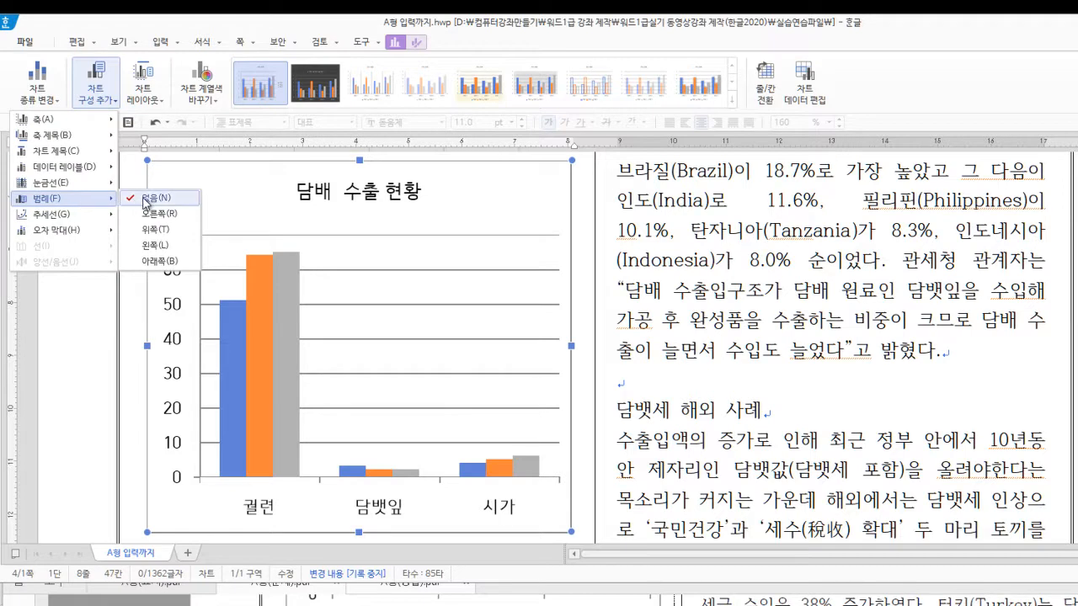
left_click(174, 266)
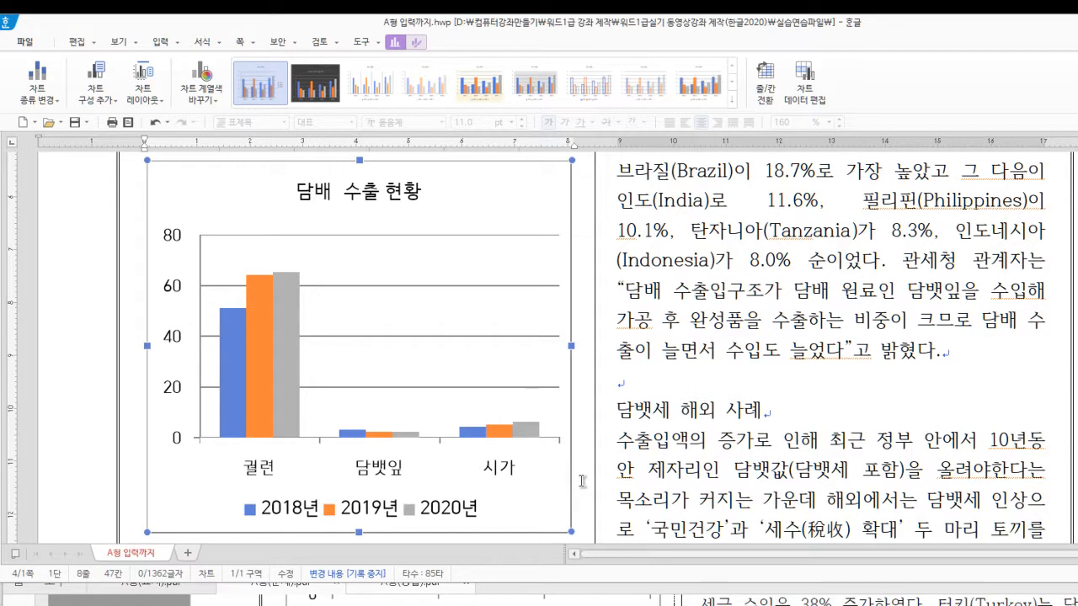
- Examine the sample chart in A형(문제).pdf in Acrobat Reader and compare its categories and legend with the document's chart
left_click(145, 592)
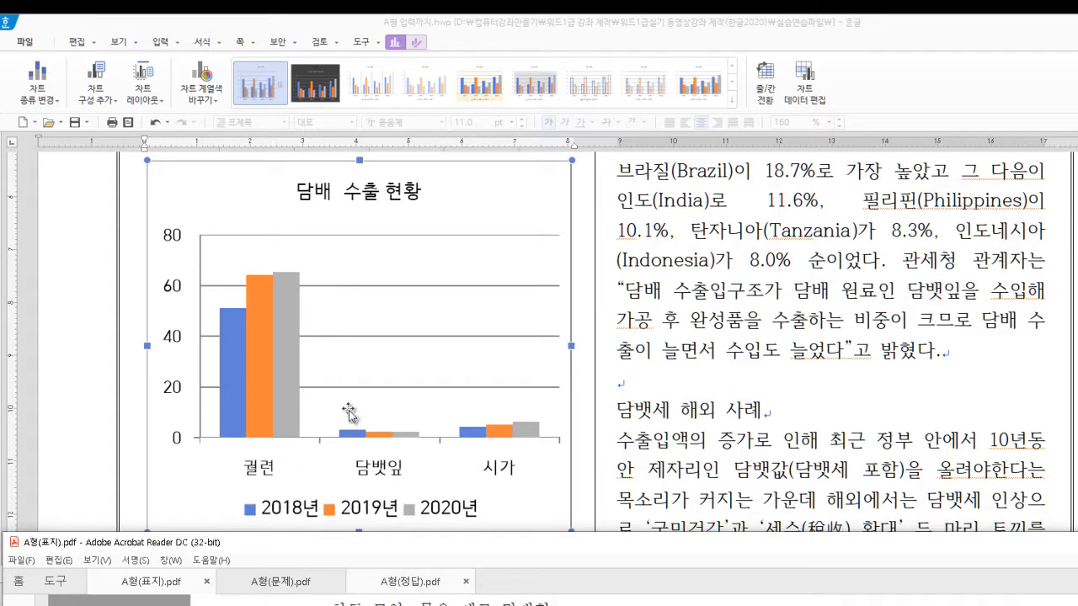
left_click(299, 589)
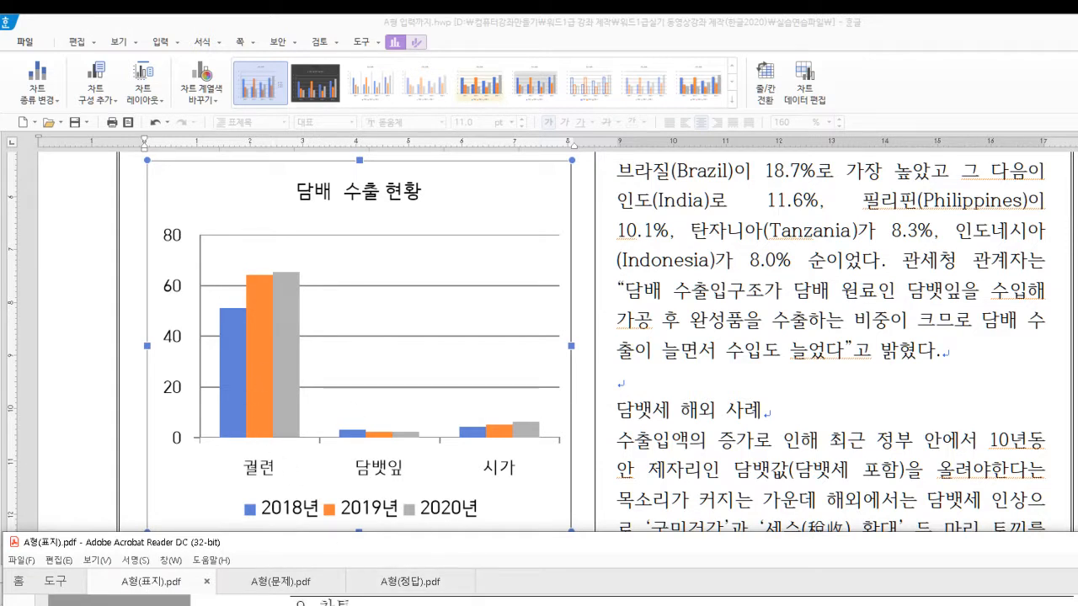
left_click(282, 586)
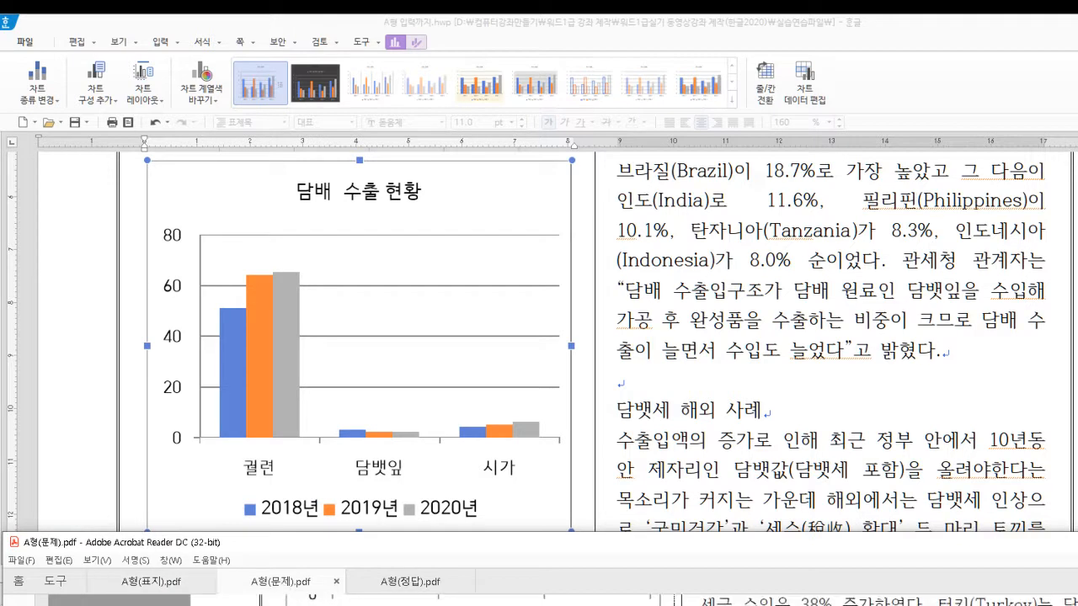
scroll(538, 600, "up", 1)
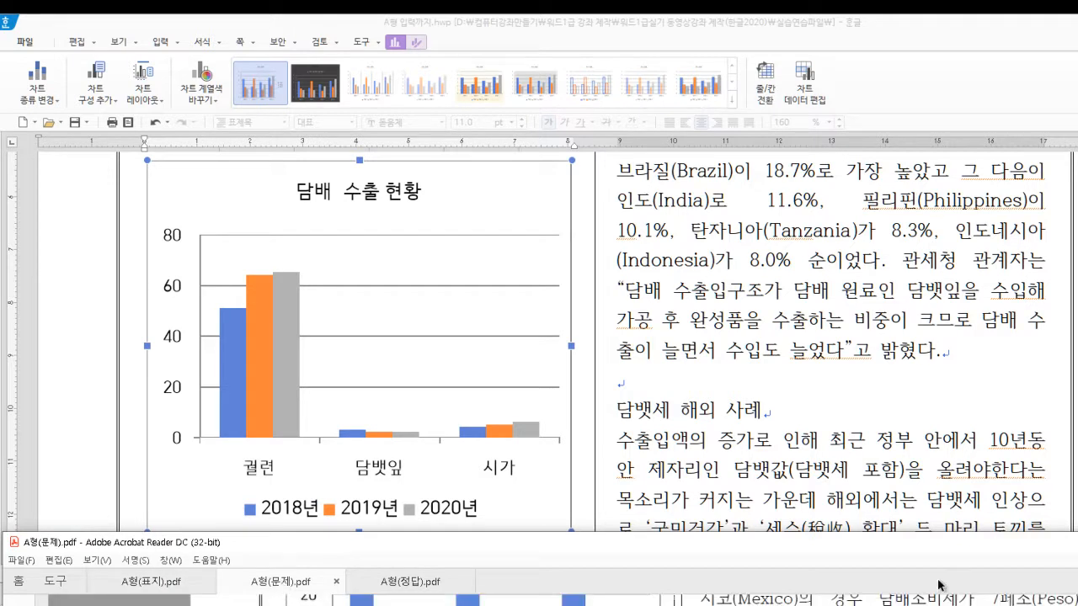
double_click(667, 549)
scroll(617, 537, "up", 3)
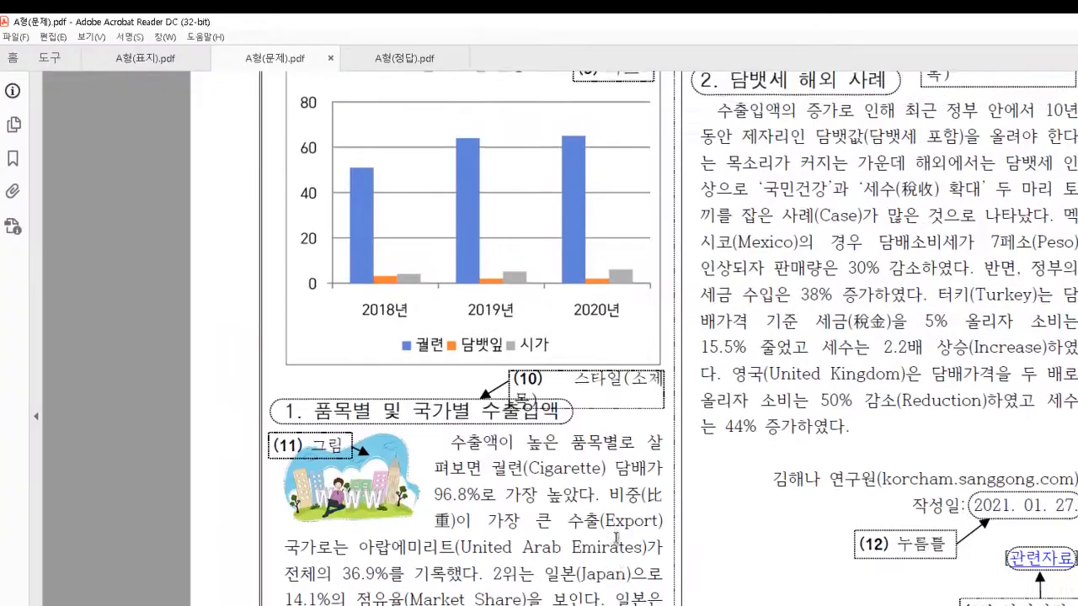
scroll(617, 537, "up", 4)
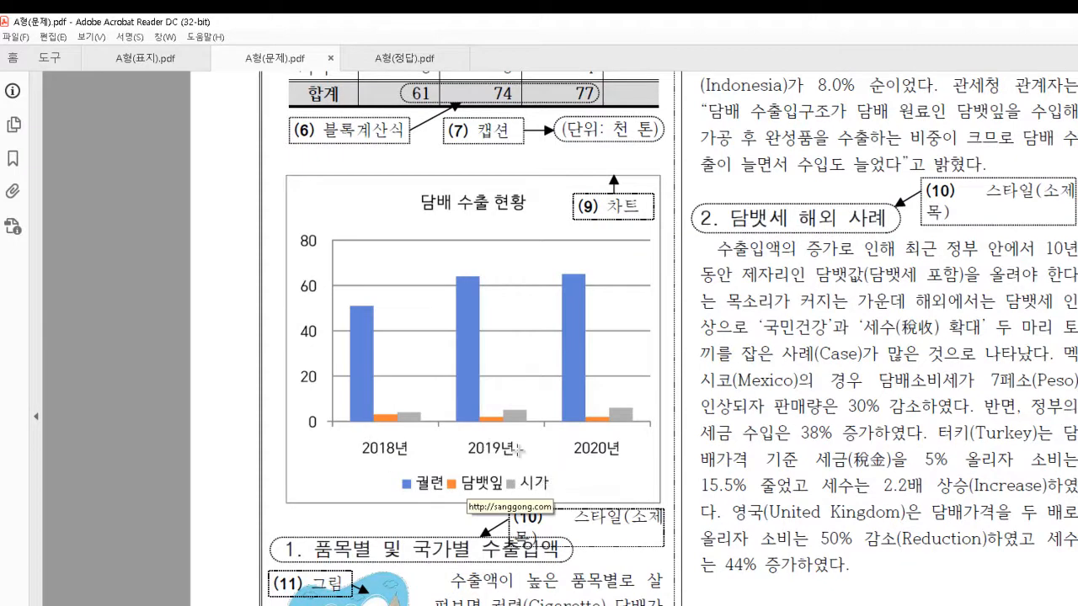
double_click(566, 30)
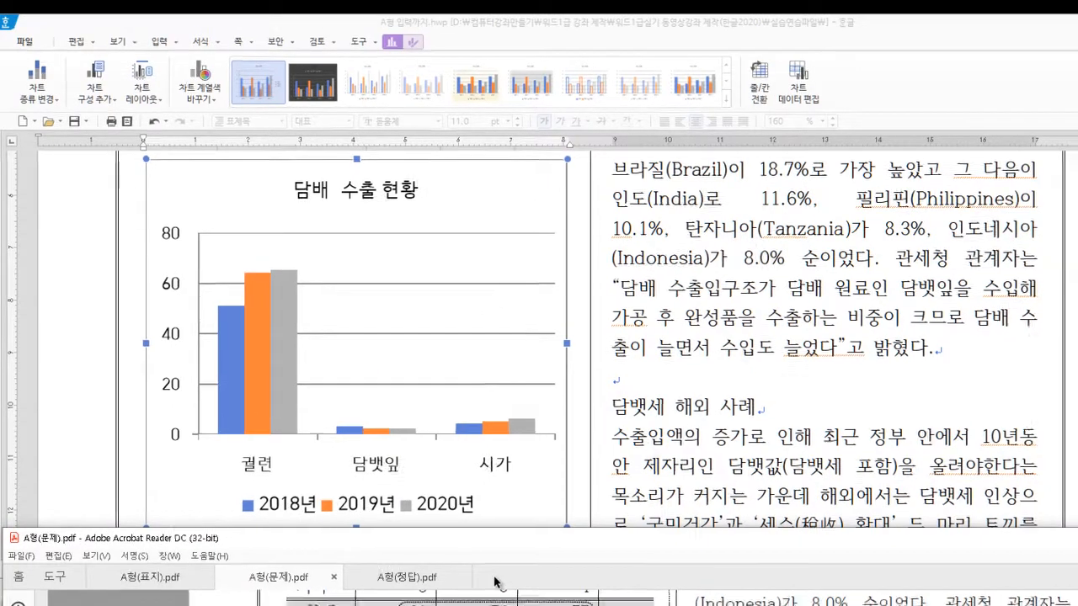
scroll(445, 527, "down", 5)
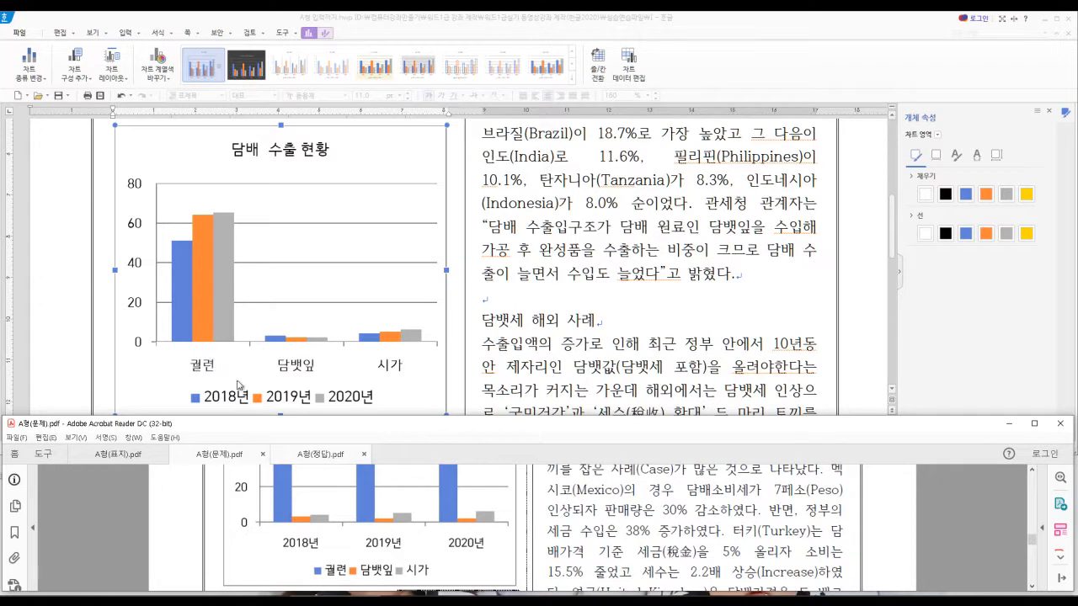
scroll(215, 280, "up", 3)
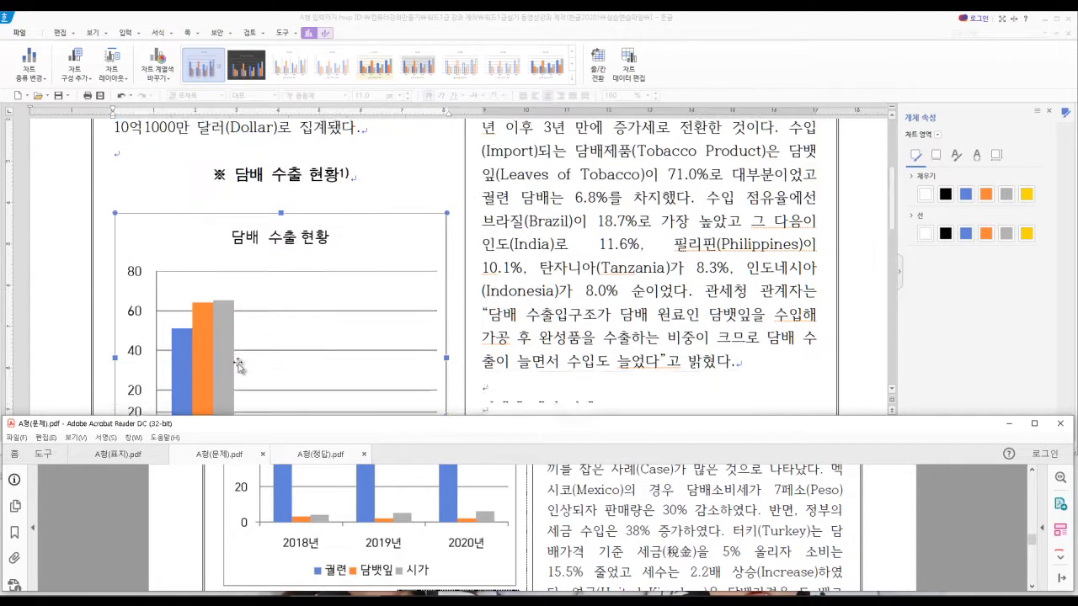
scroll(214, 278, "down", 3)
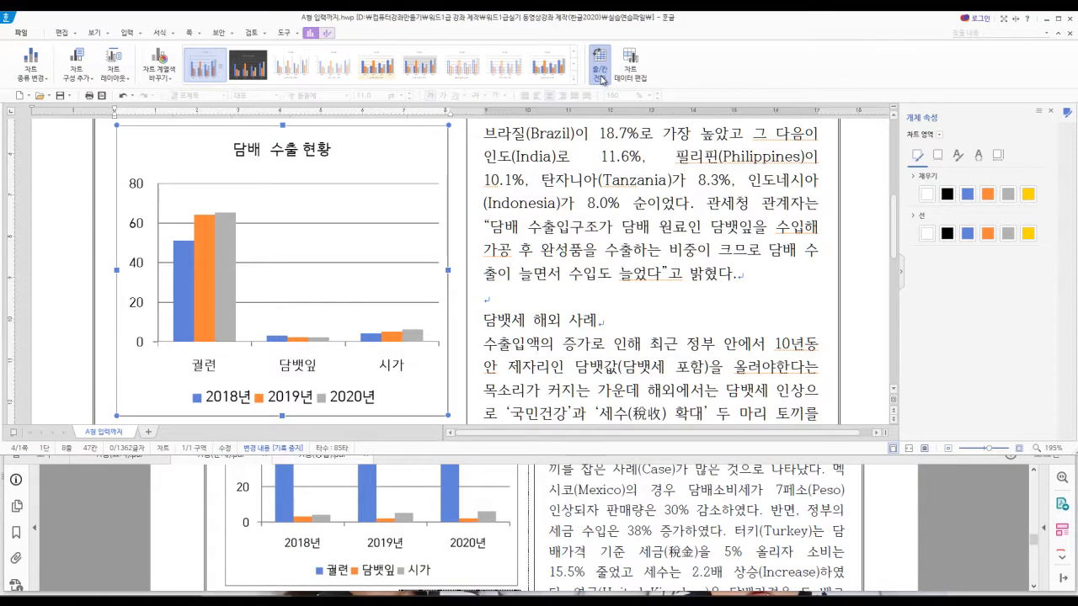
- Swap the chart's rows and columns in the Hangul document so the years form the category axis, and compare it with the sample
left_click(602, 80)
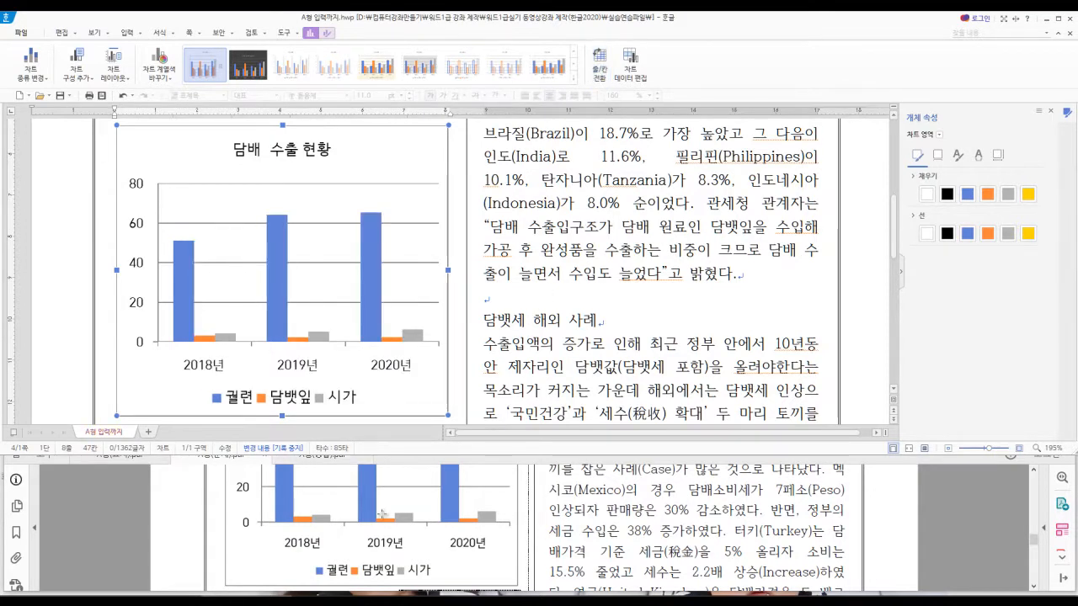
scroll(426, 545, "down", 1)
scroll(426, 545, "up", 3)
scroll(426, 545, "down", 1)
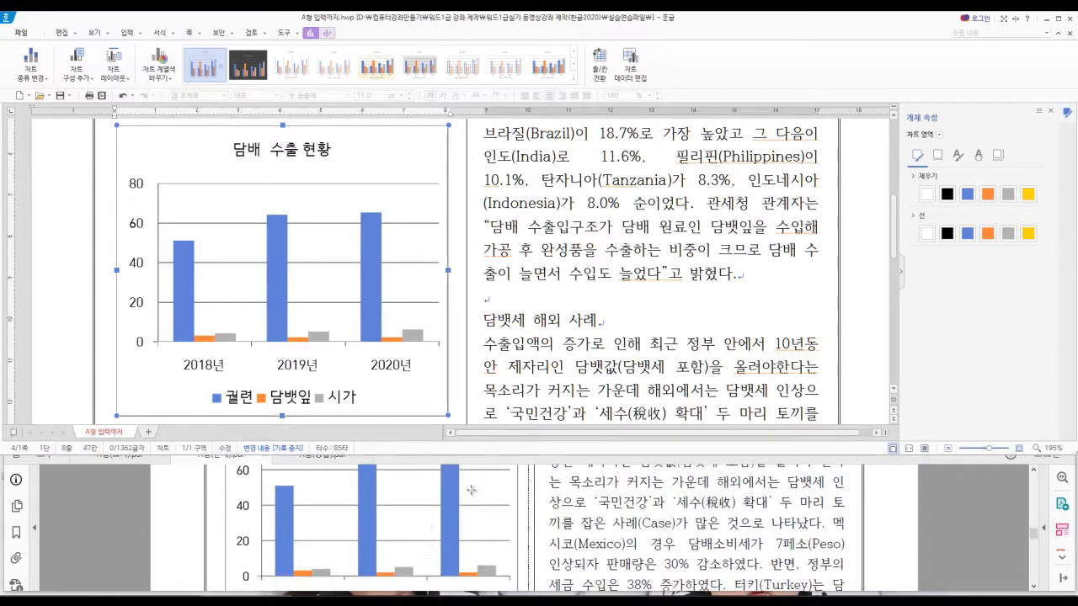
left_click(525, 322)
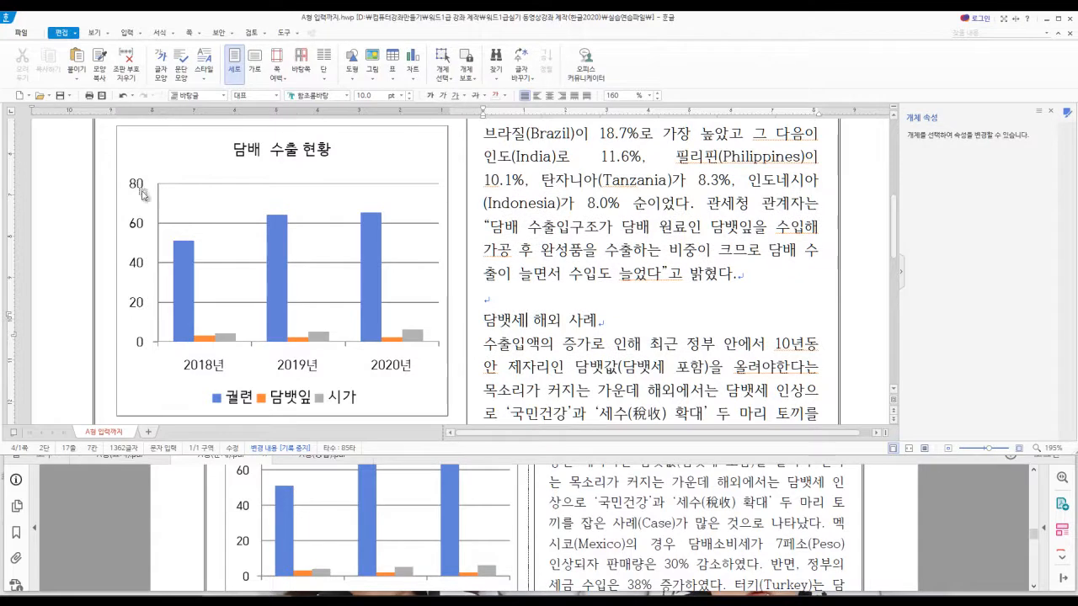
scroll(353, 535, "down", 1)
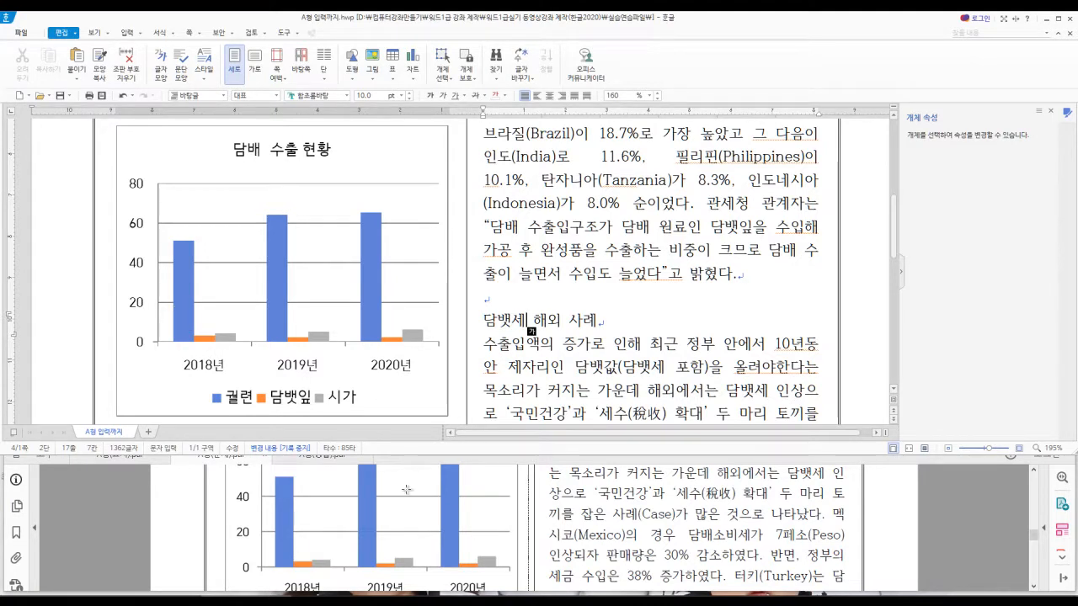
scroll(252, 497, "up", 1)
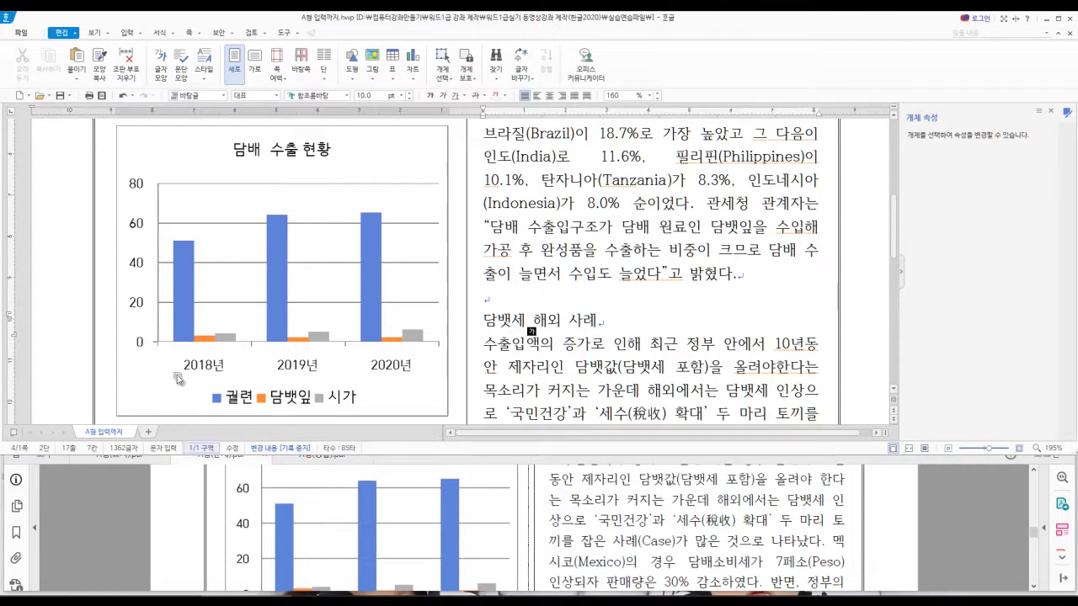
scroll(145, 324, "up", 3)
scroll(143, 317, "down", 1)
scroll(143, 317, "down", 3)
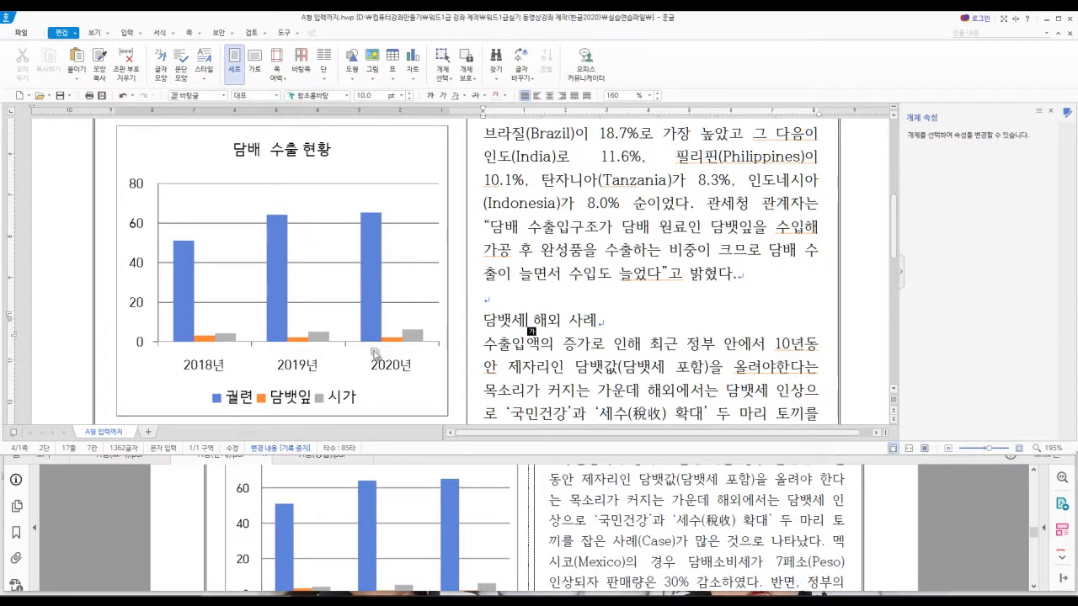
- Fix the bounds of the chart's value axis at minimum 0 and maximum 80
left_click(137, 305)
left_click(135, 271)
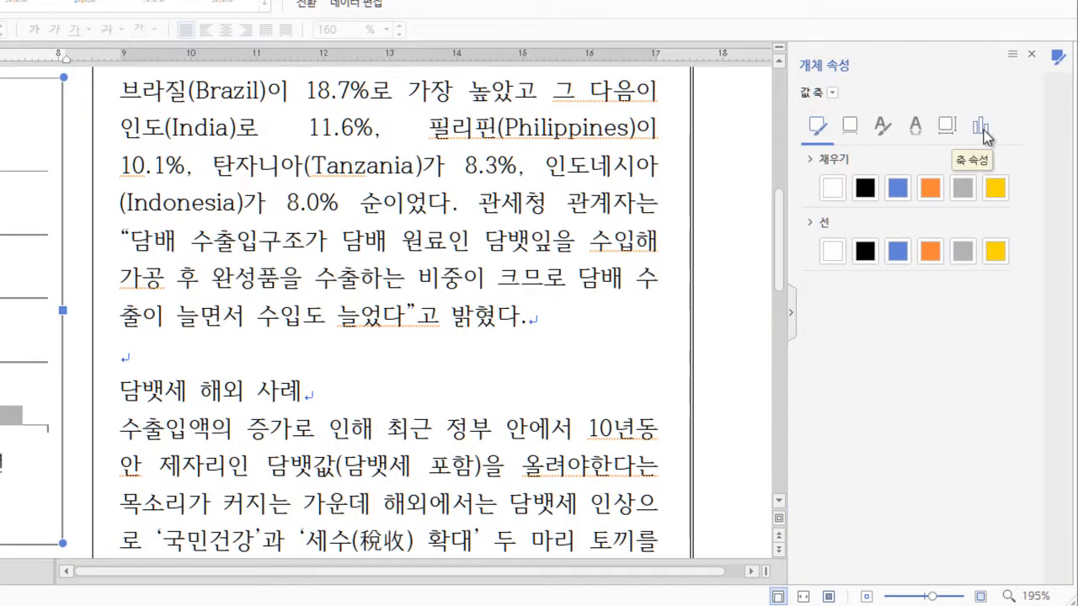
left_click(981, 128)
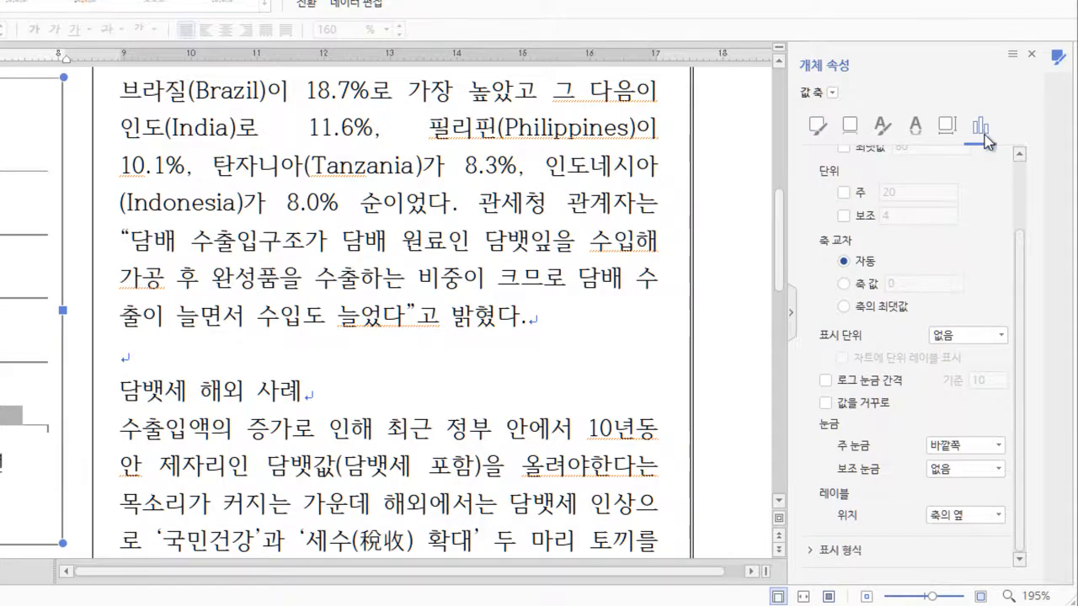
scroll(877, 240, "up", 2)
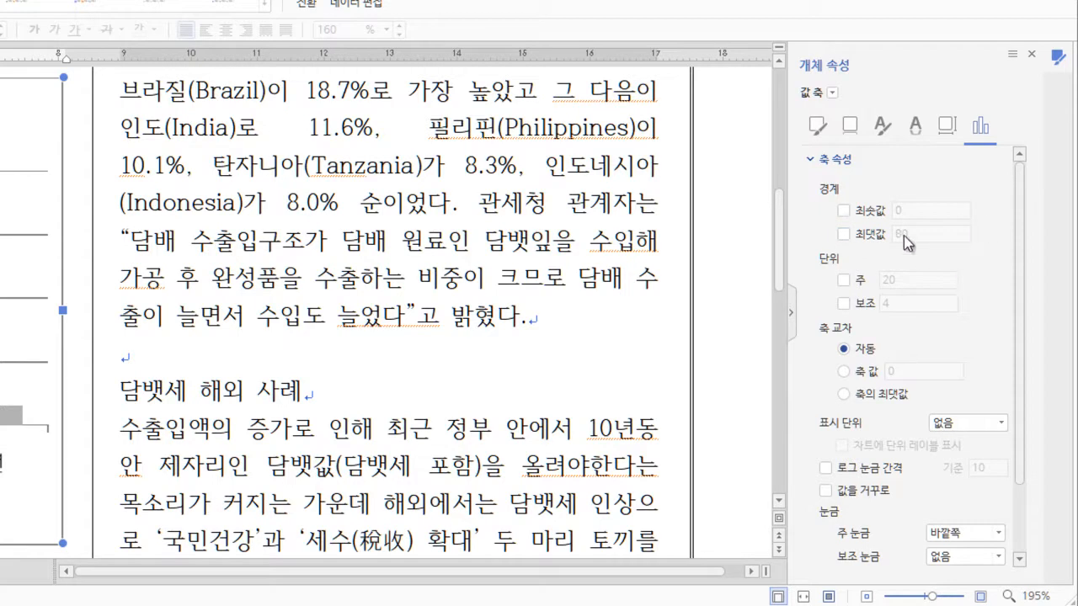
left_click(846, 211)
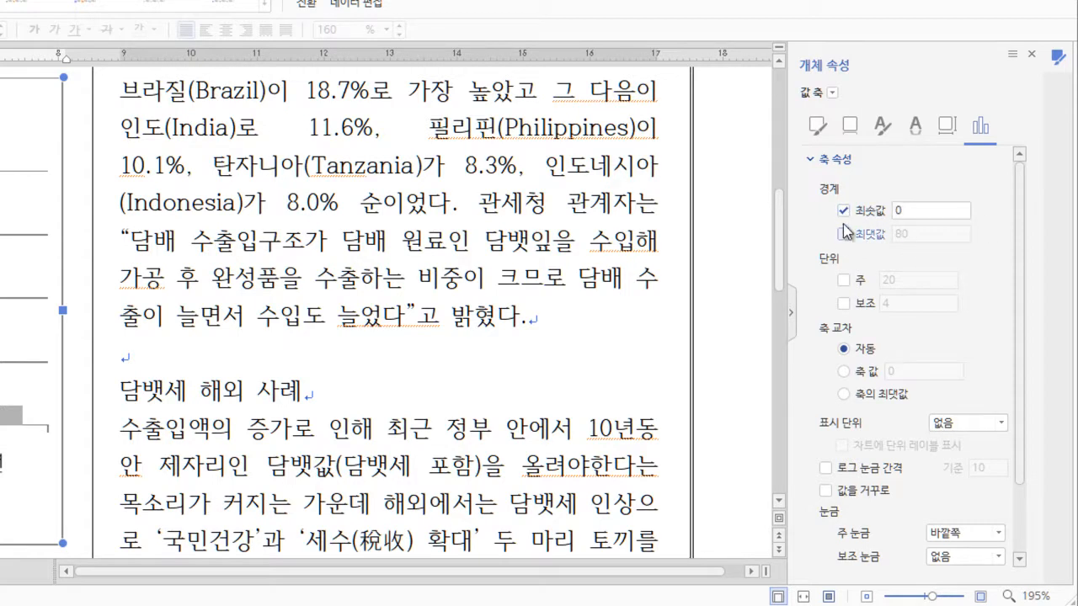
left_click(844, 235)
double_click(898, 233)
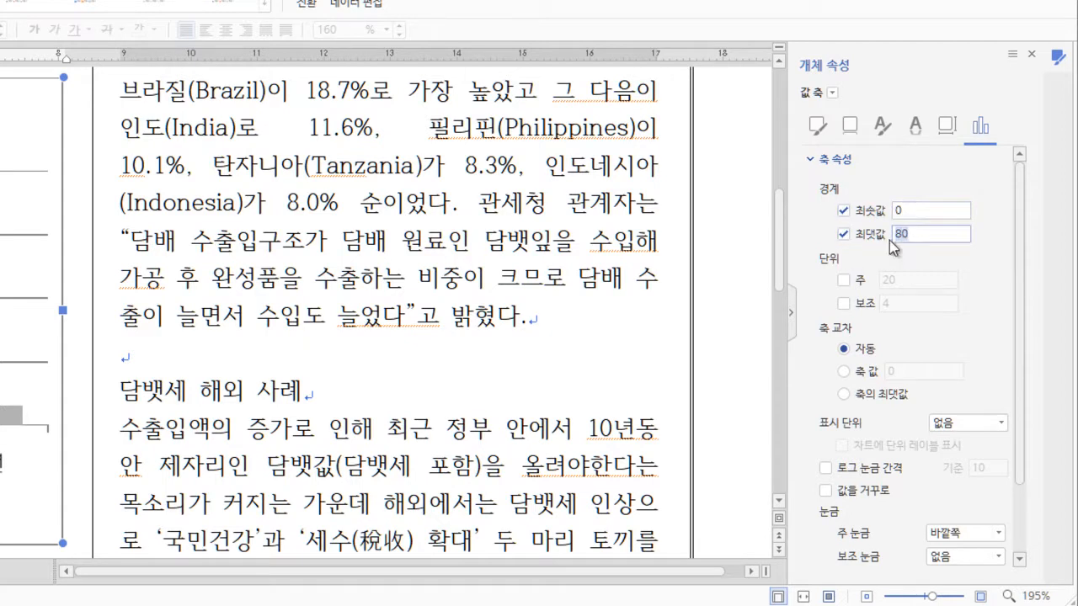
left_click(843, 211)
left_click(844, 235)
left_click(844, 212)
left_click(843, 234)
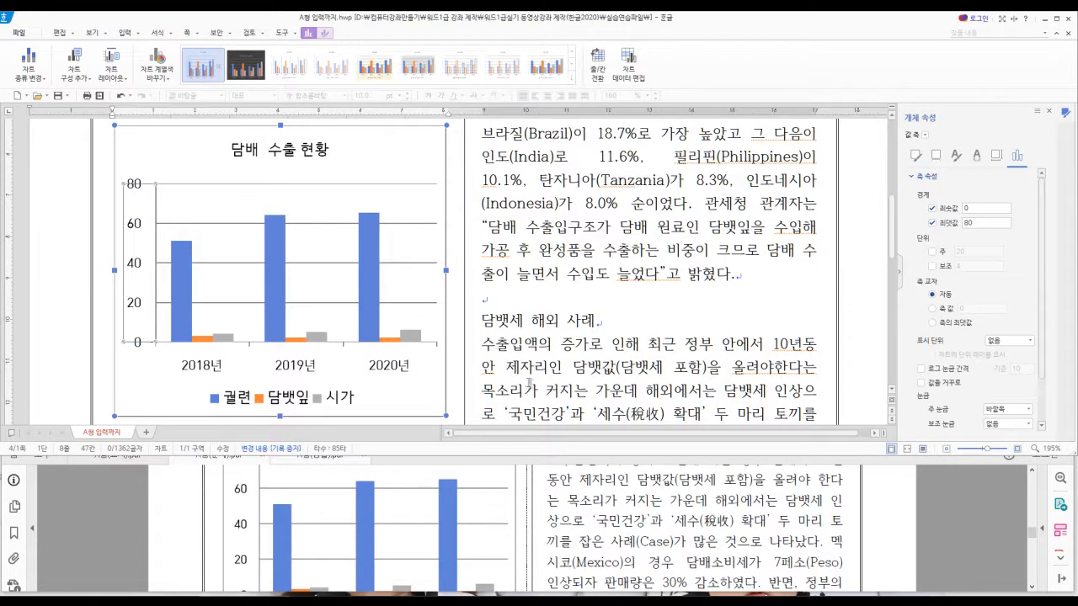
- Enable a fixed major unit on the value axis and set it to 40
left_click(932, 252)
type("0")
key("Return")
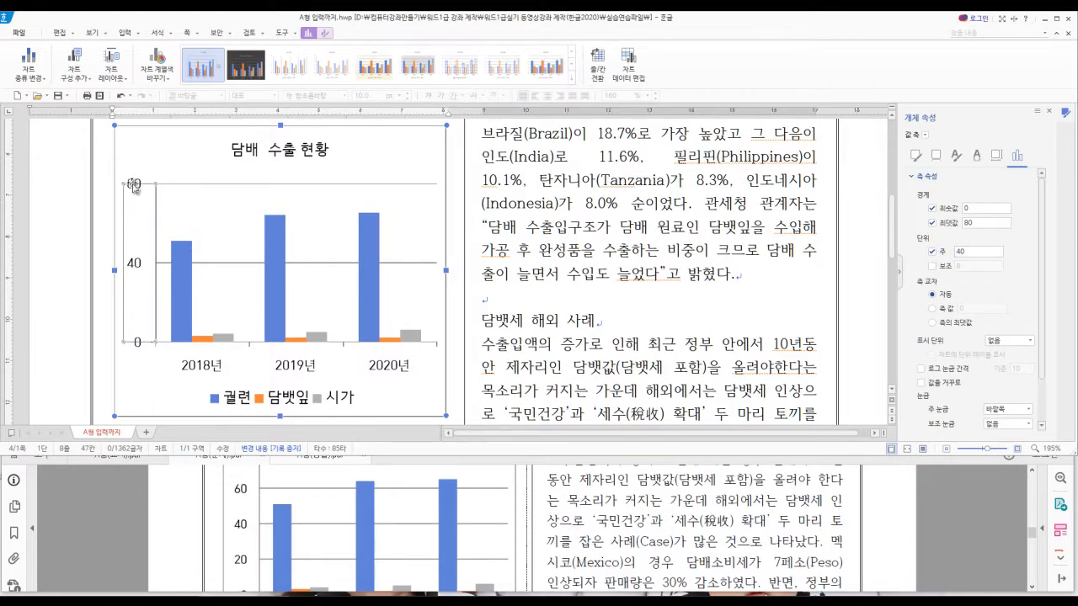
- Set the value axis's major unit to 20 and select the chart area
left_click_drag(974, 251, 907, 253)
left_click(997, 286)
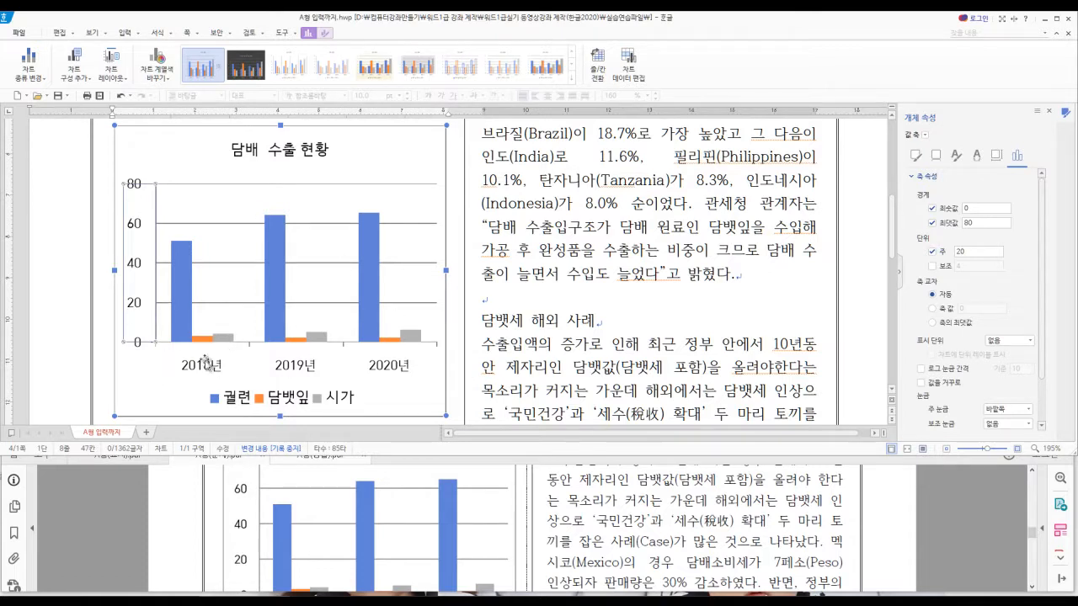
left_click(165, 380)
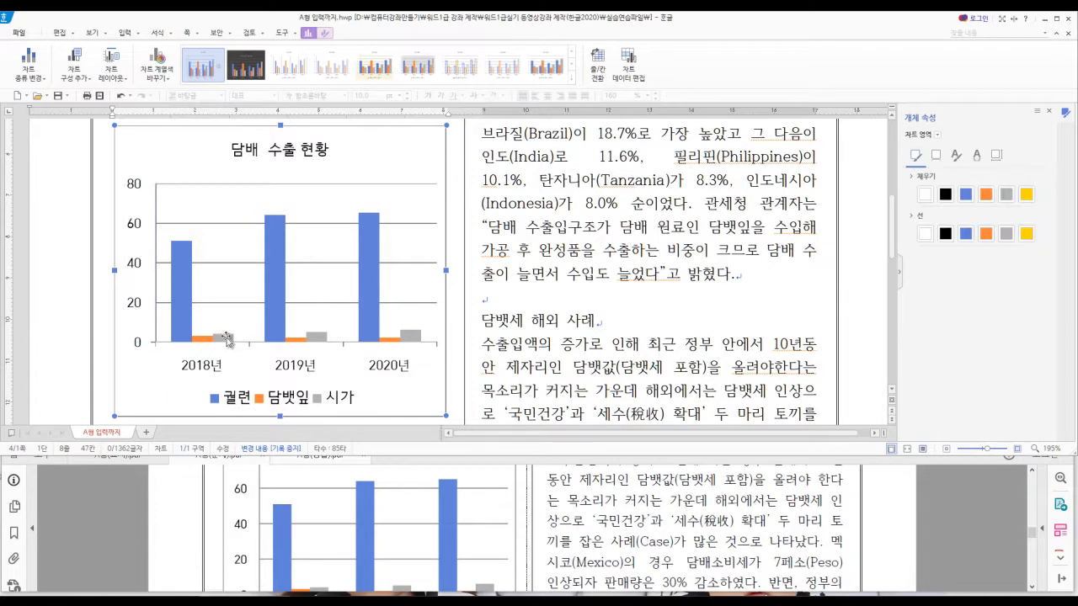
- Select the chart element 계열 "시가" by name and bring up the options for that series
left_click(226, 339)
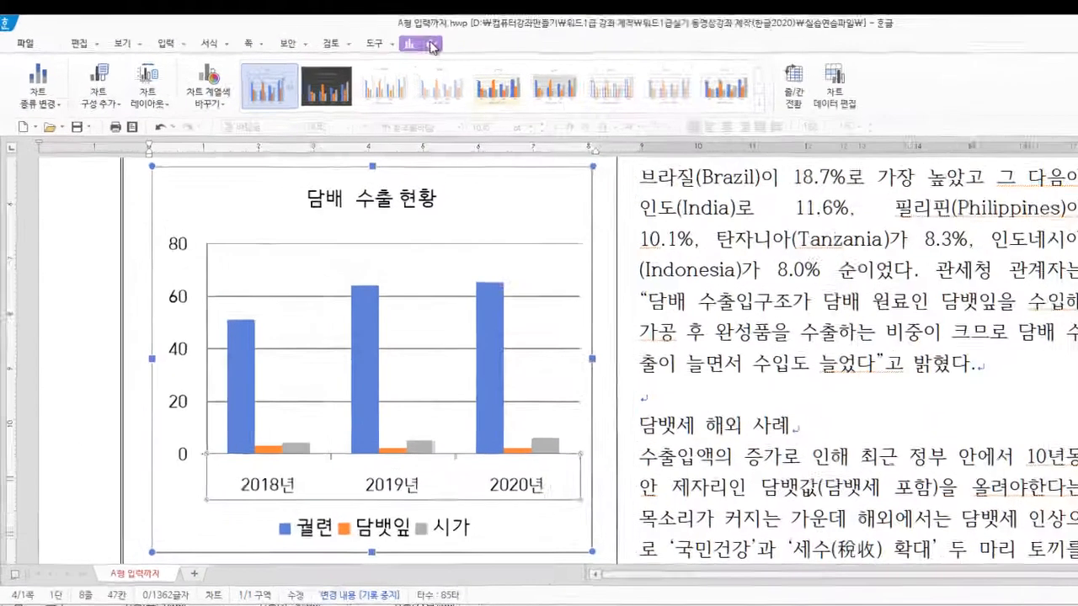
left_click(338, 34)
left_click(106, 91)
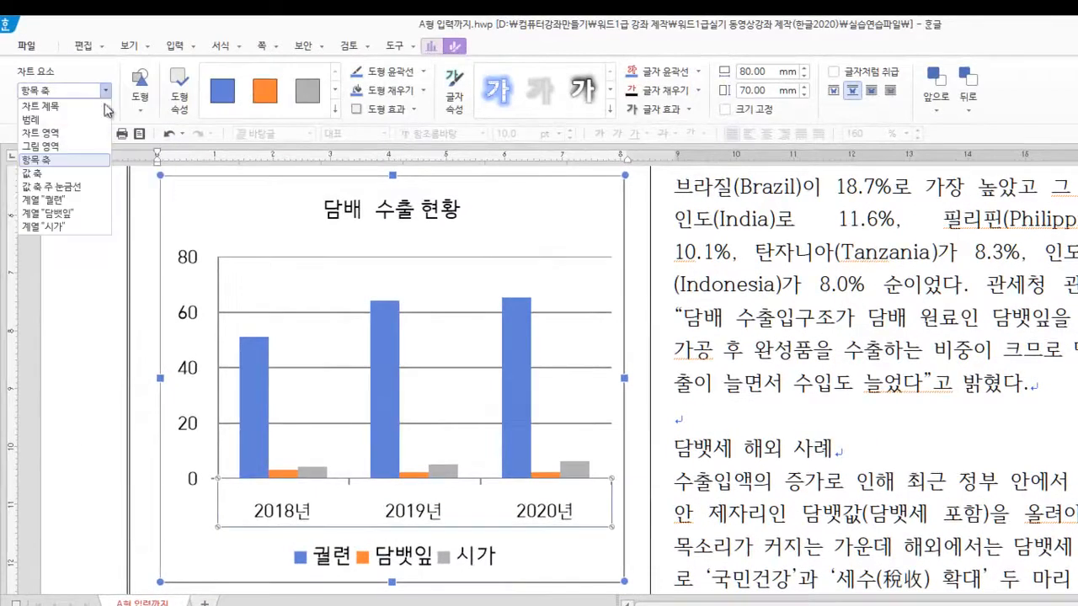
left_click(60, 228)
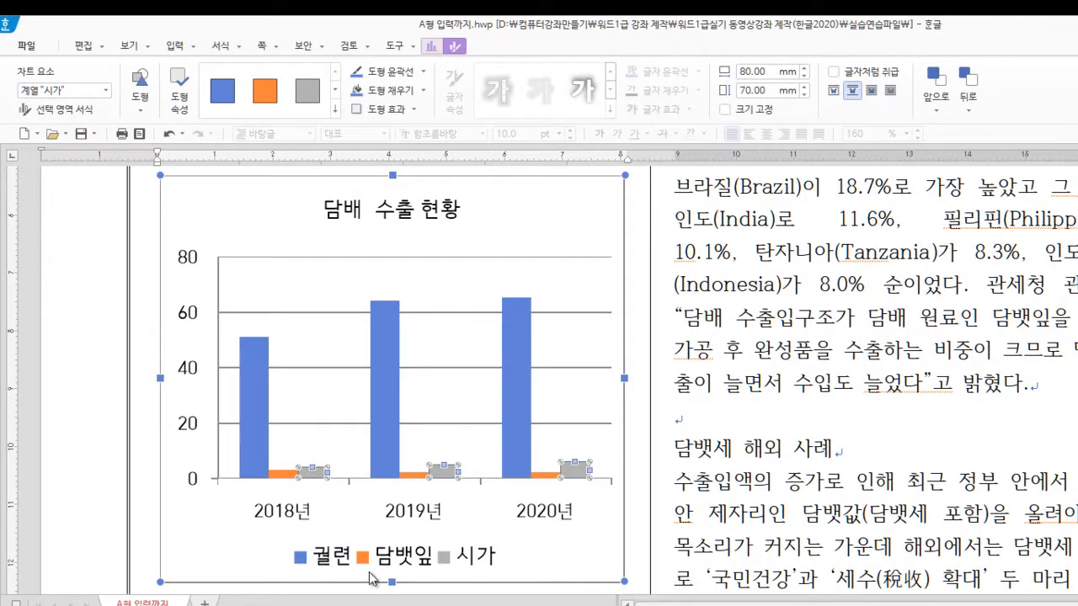
right_click(318, 476)
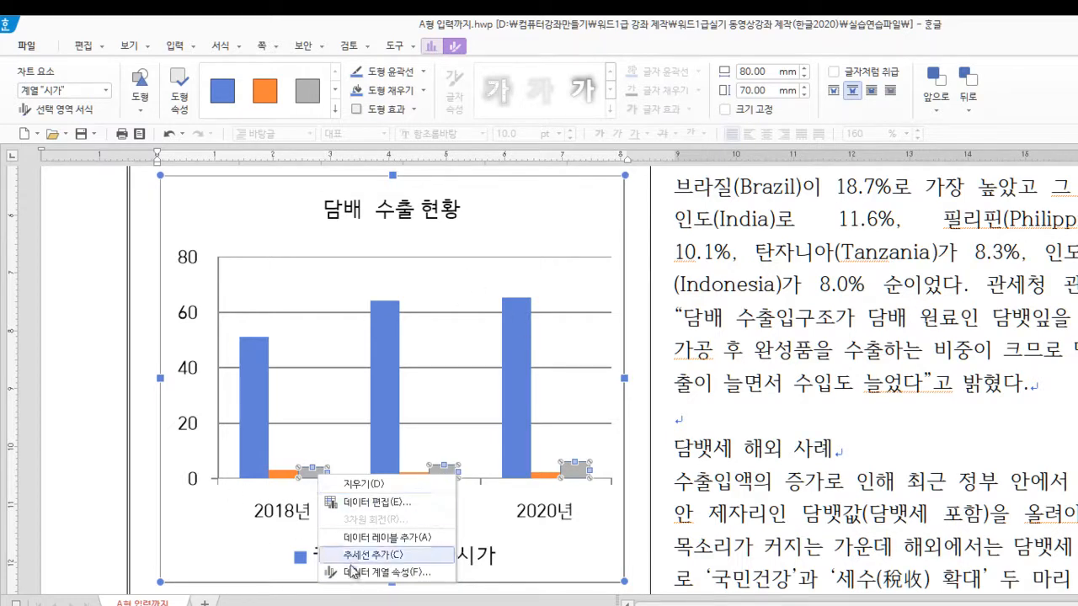
- Change the chart type of the 시가 series to a basic line (꺾은선형)
left_click(431, 48)
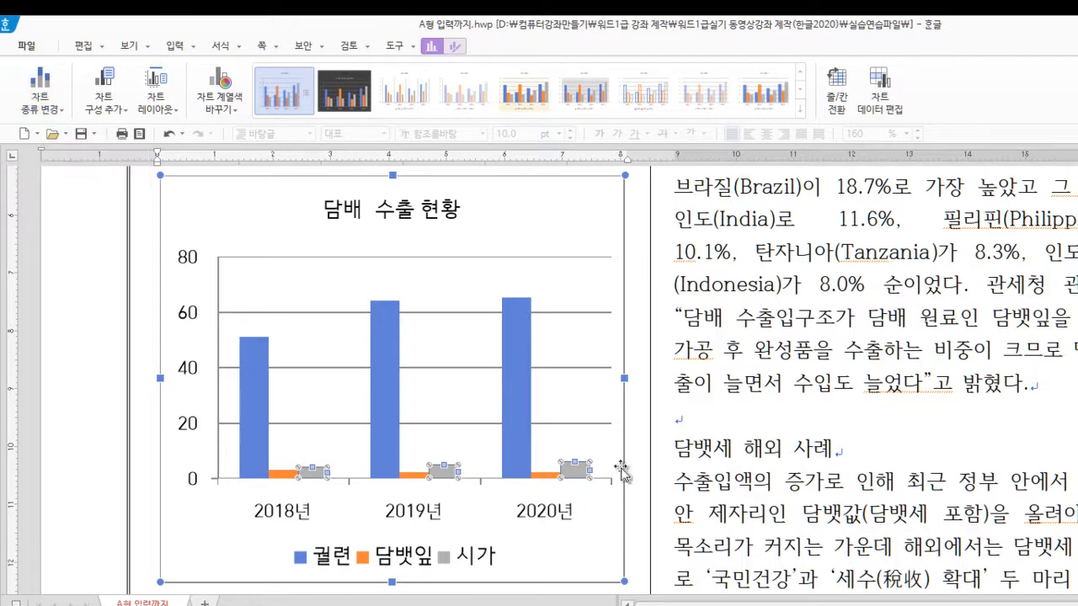
scroll(518, 472, "up", 6)
scroll(556, 581, "down", 8)
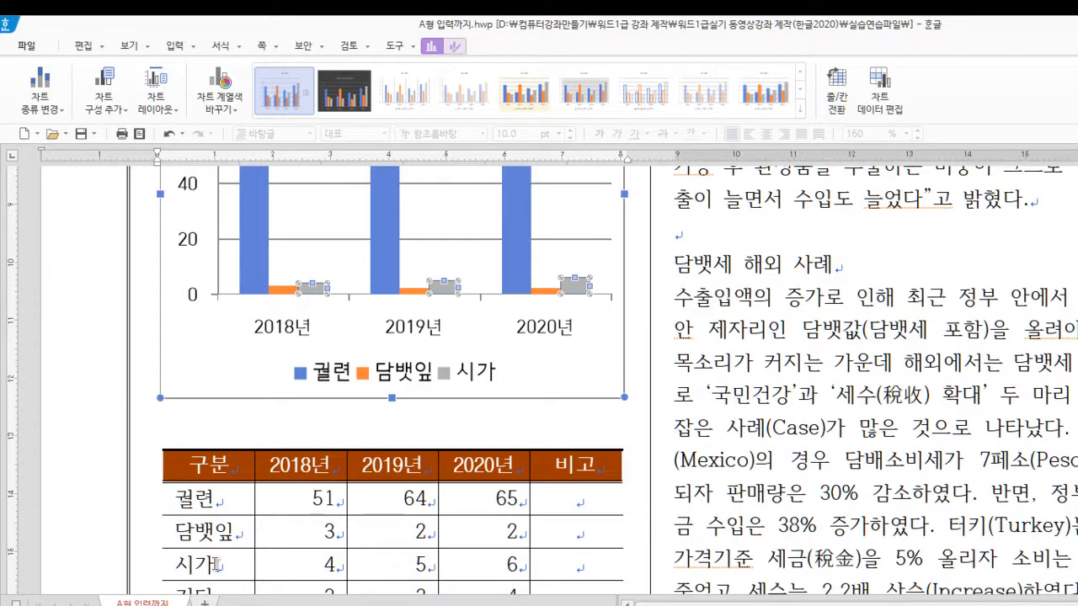
scroll(382, 579, "up", 3)
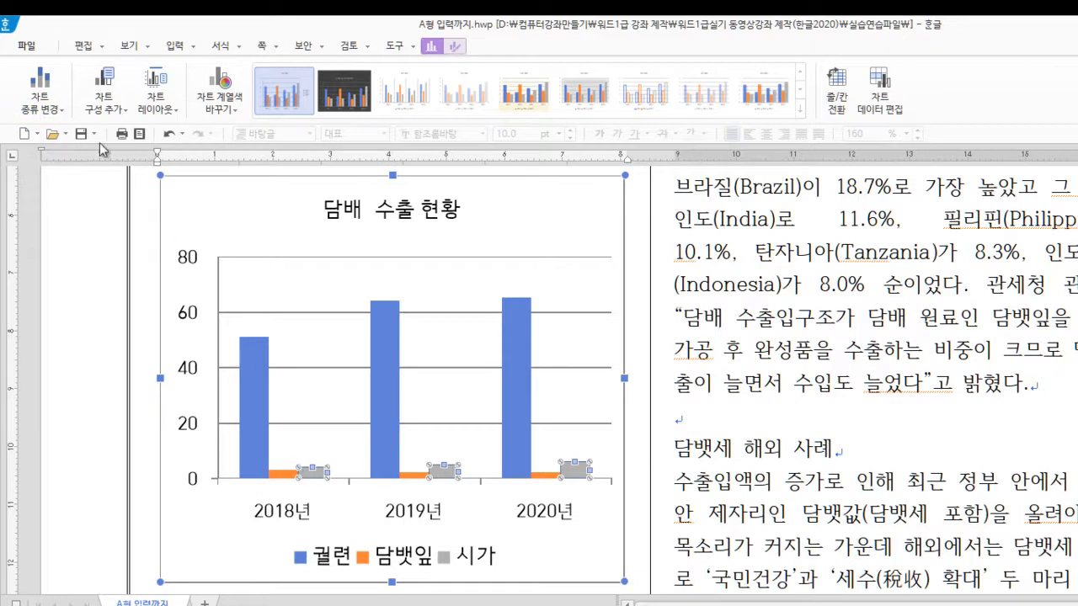
left_click(62, 112)
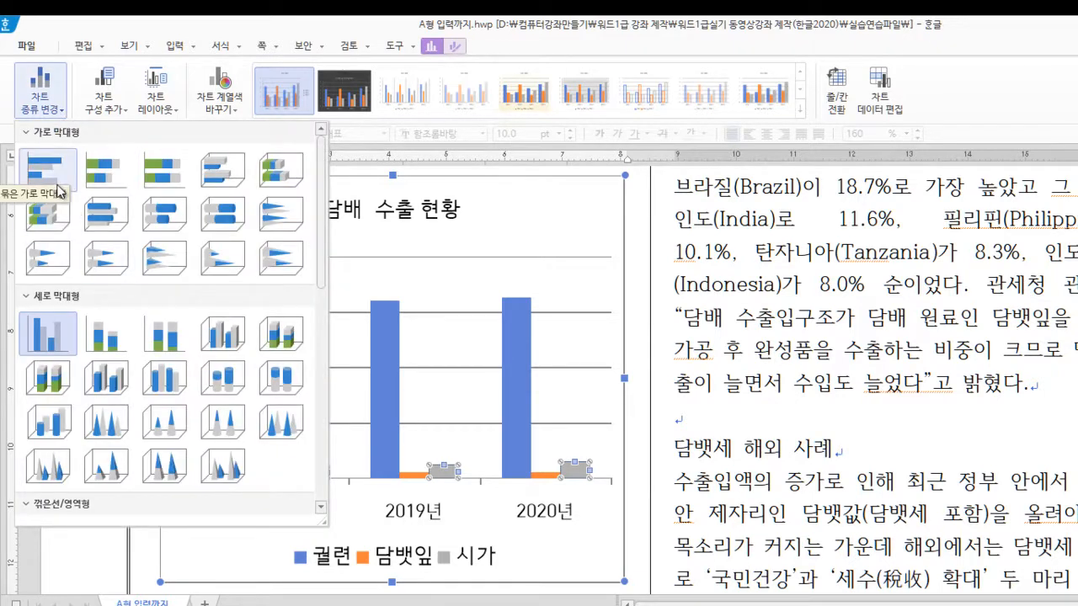
scroll(215, 305, "down", 3)
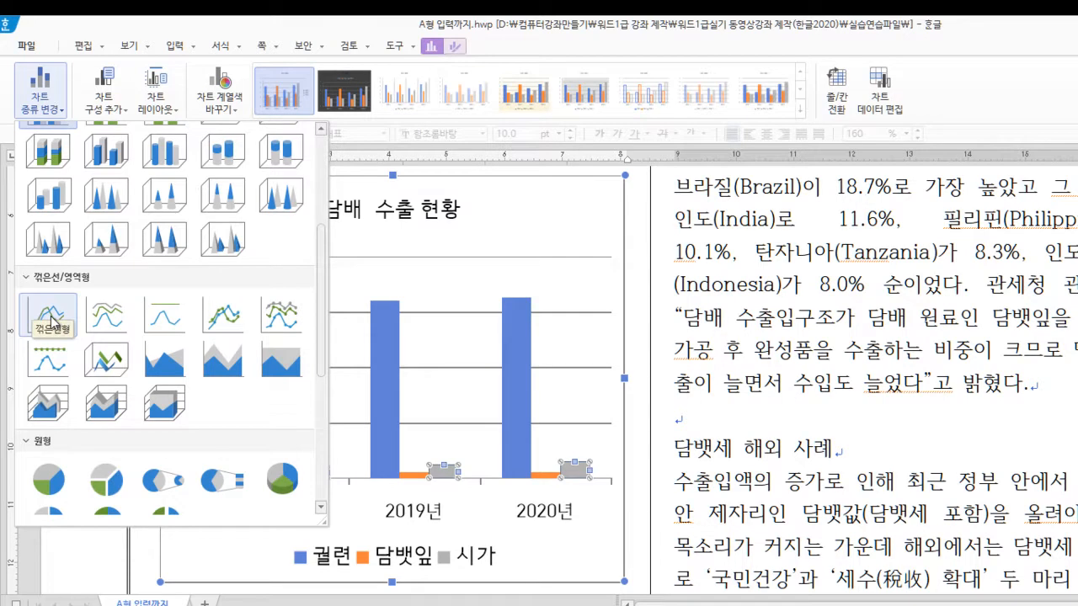
left_click(50, 316)
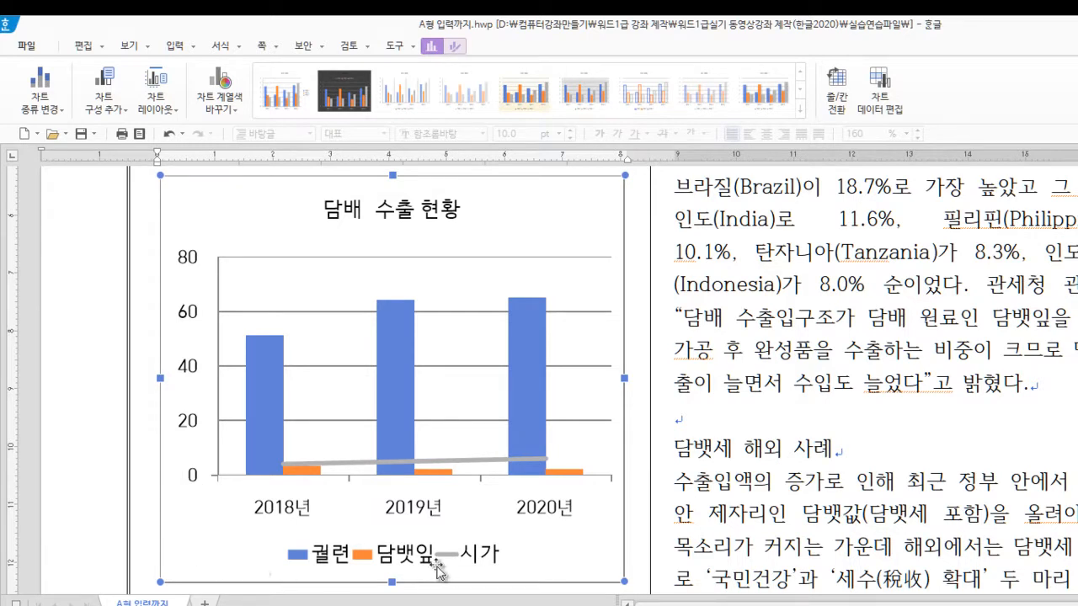
- Select the 시가 series by name and assign it to the secondary axis (보조 축) in its series properties
left_click(480, 462)
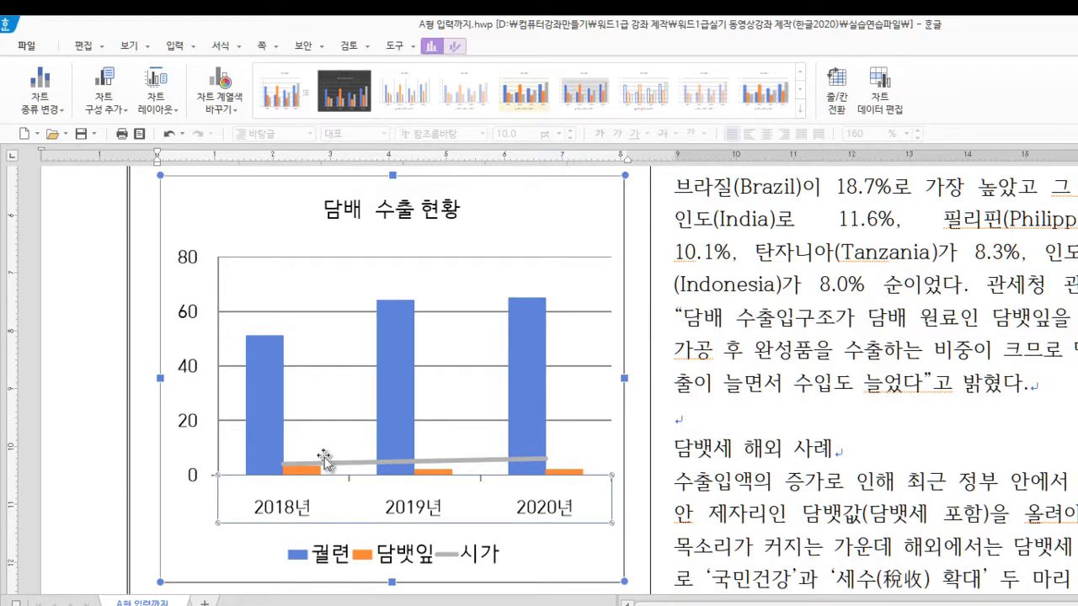
left_click(454, 47)
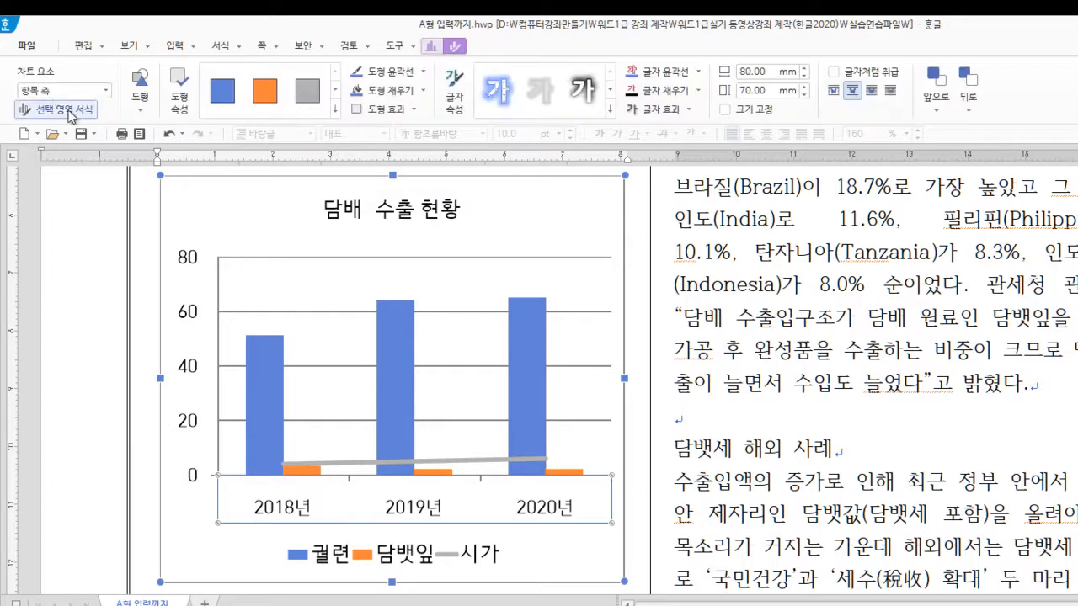
left_click(65, 90)
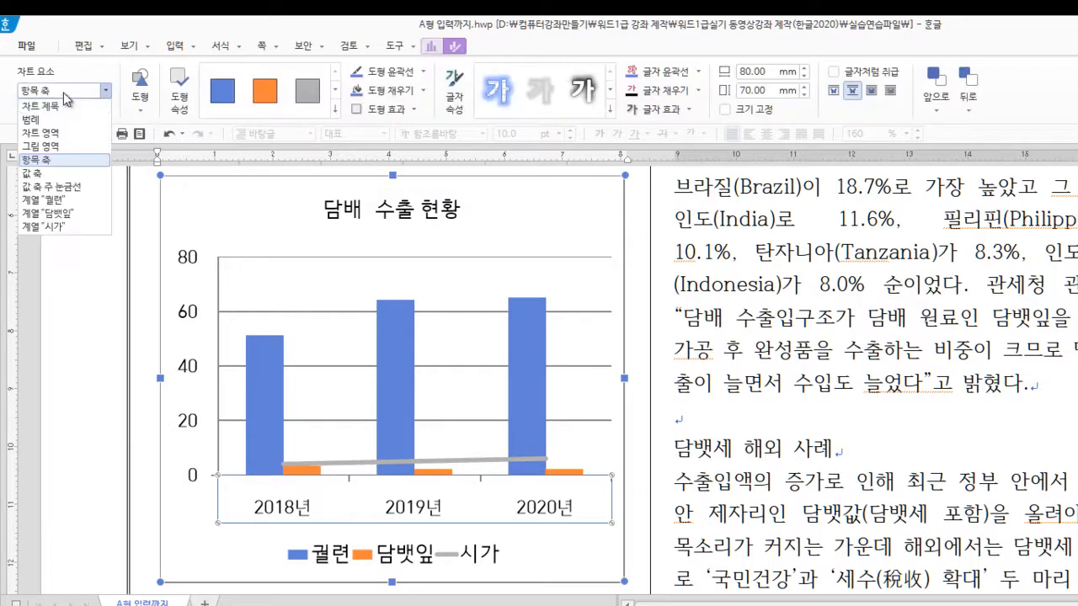
left_click(55, 228)
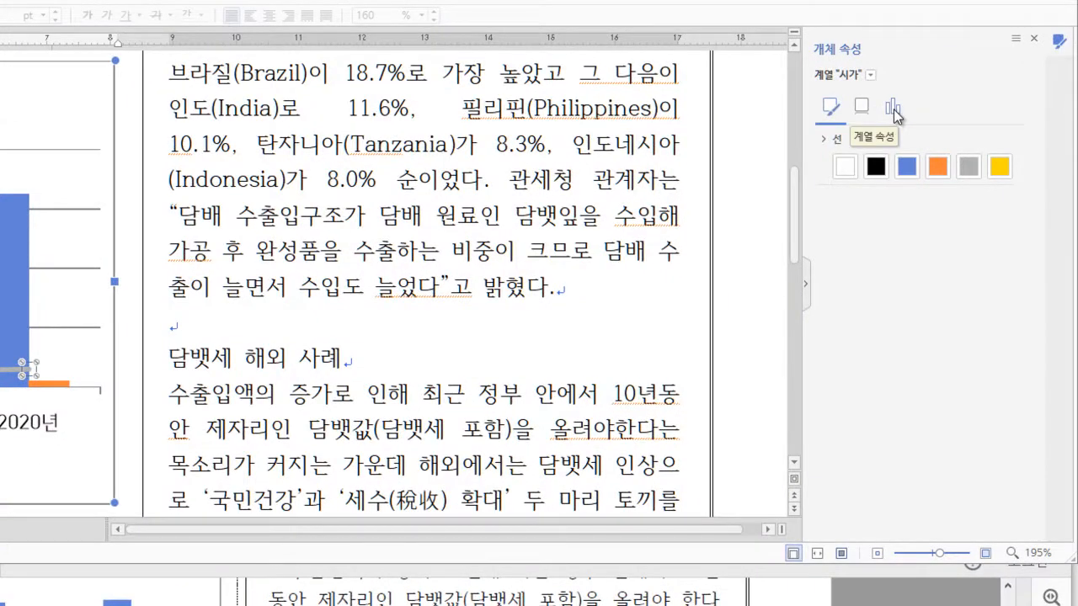
left_click(893, 110)
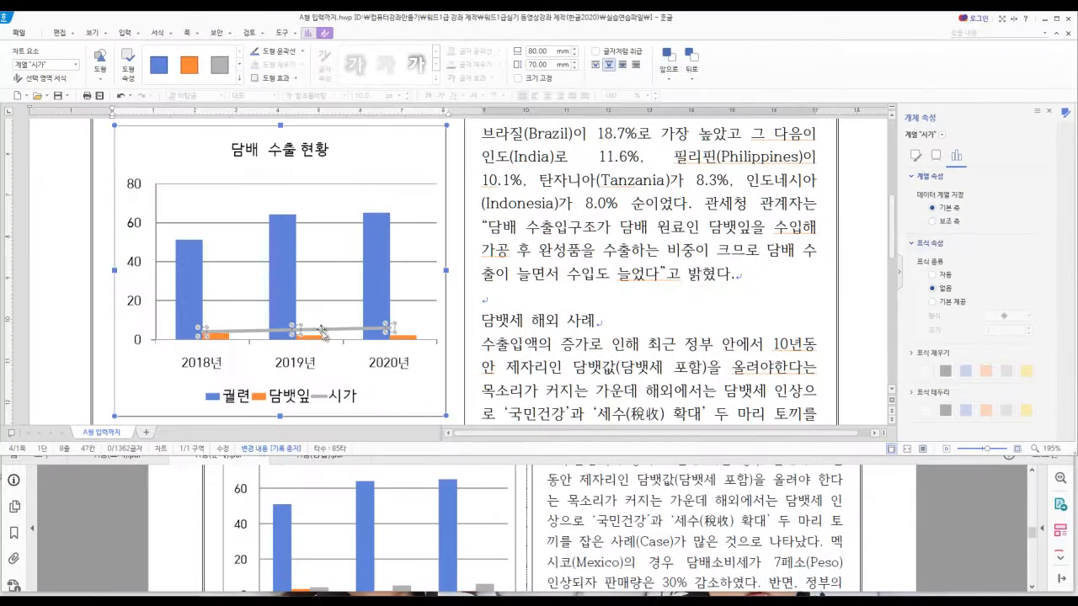
left_click(932, 222)
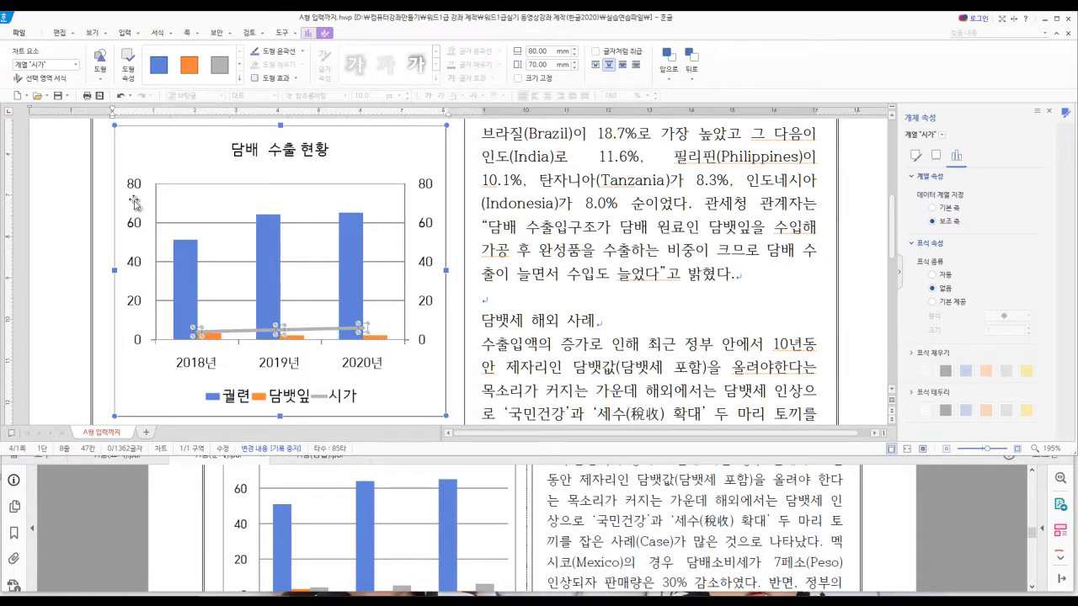
left_click(932, 209)
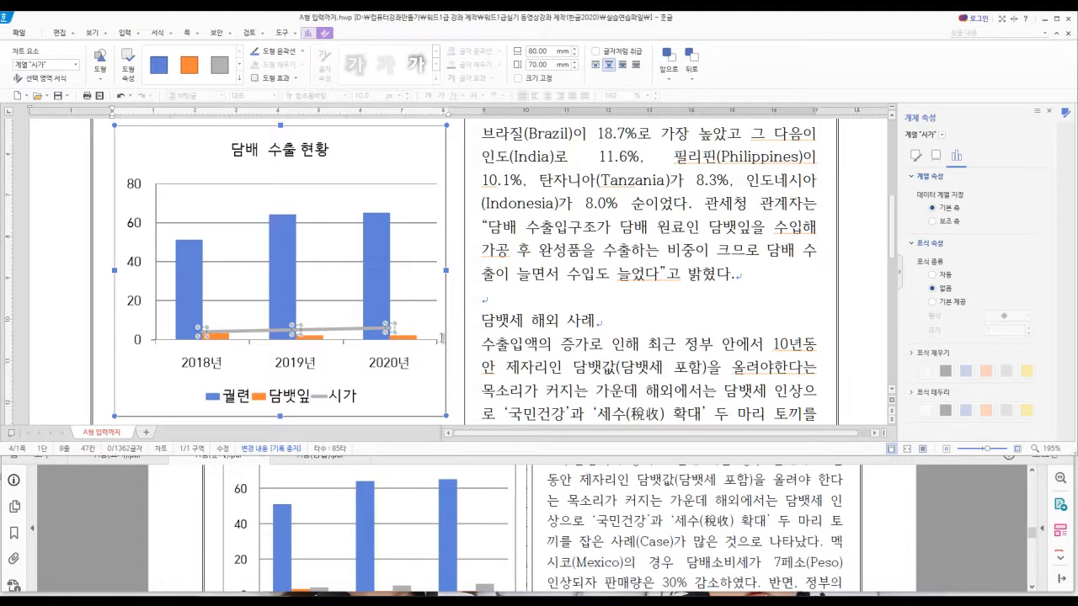
left_click(934, 224)
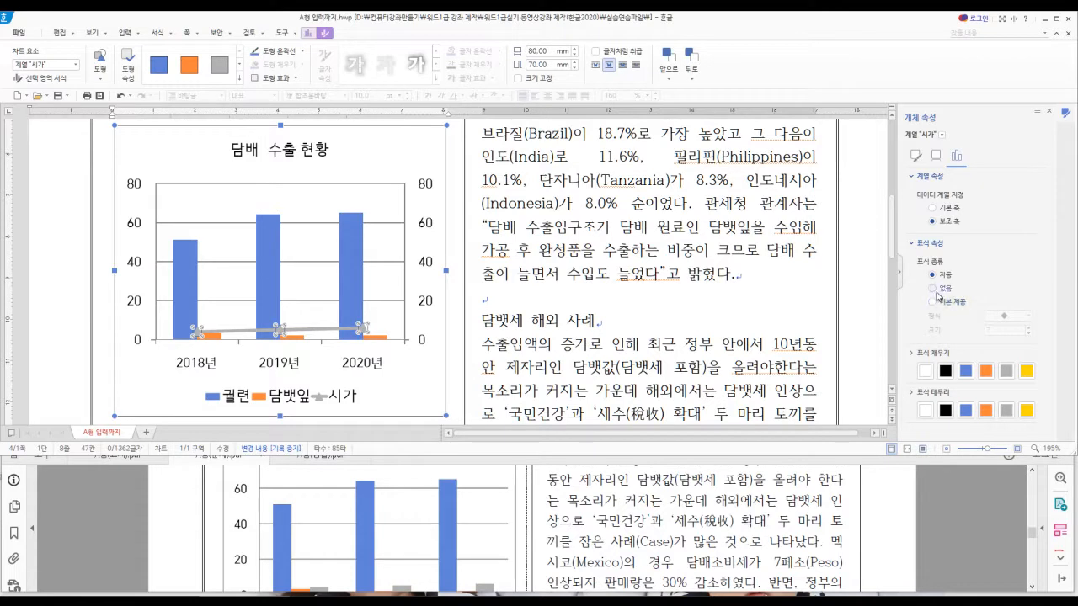
- Try the built-in square marker on the 시가 line, set its marker type back to 없음 and select the chart area
left_click(932, 303)
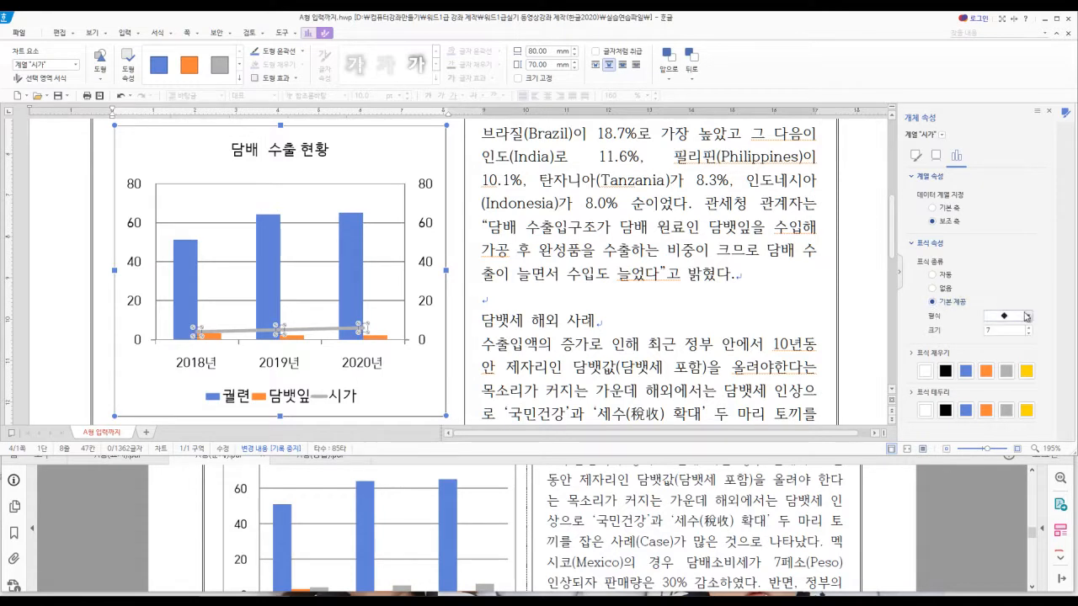
left_click(1027, 315)
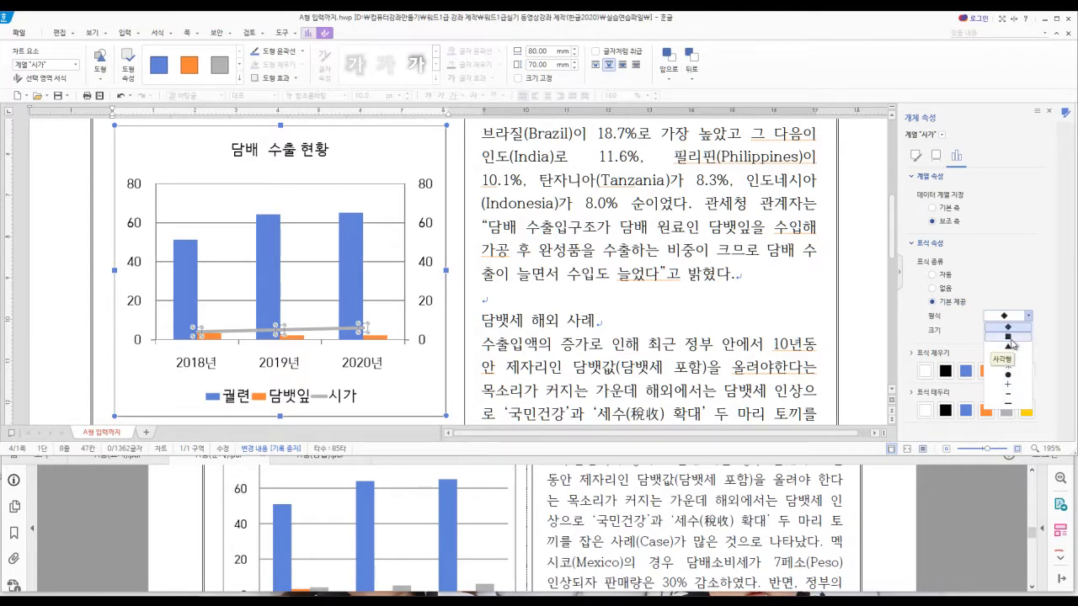
left_click(1009, 338)
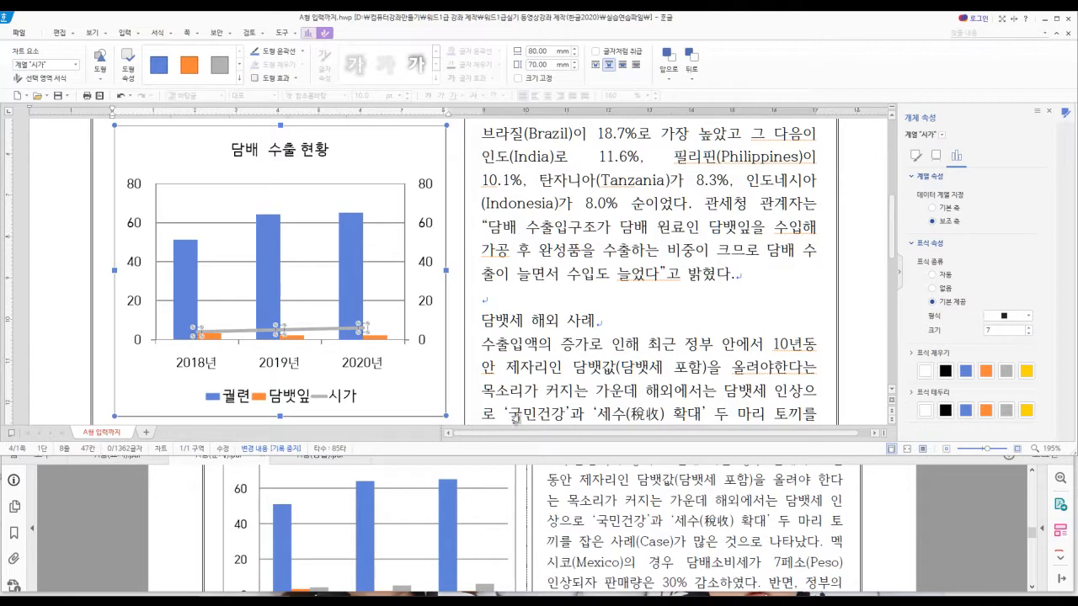
left_click(1037, 289)
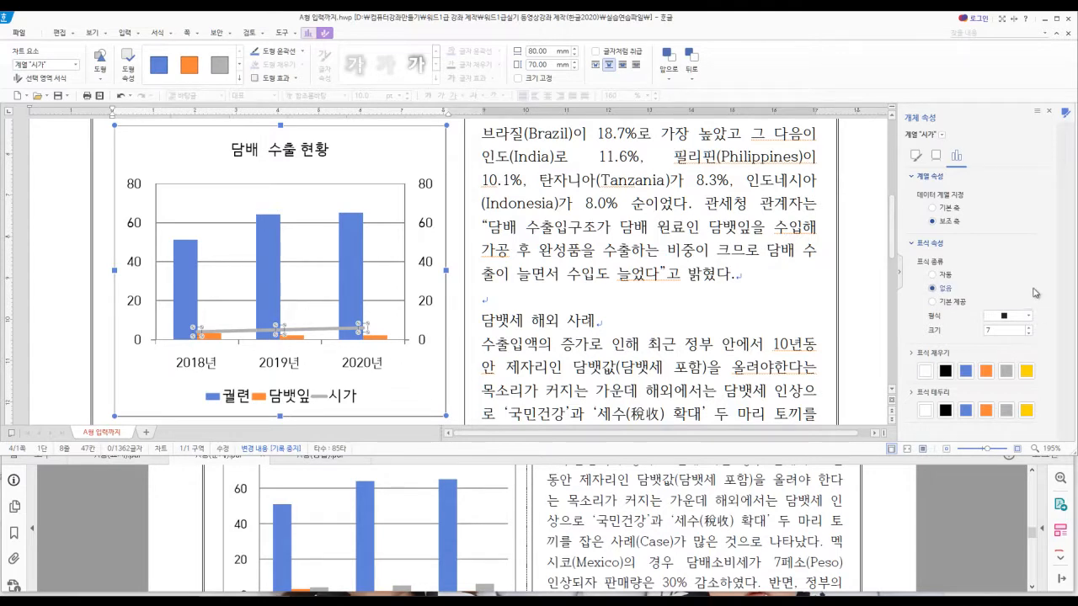
left_click(127, 395)
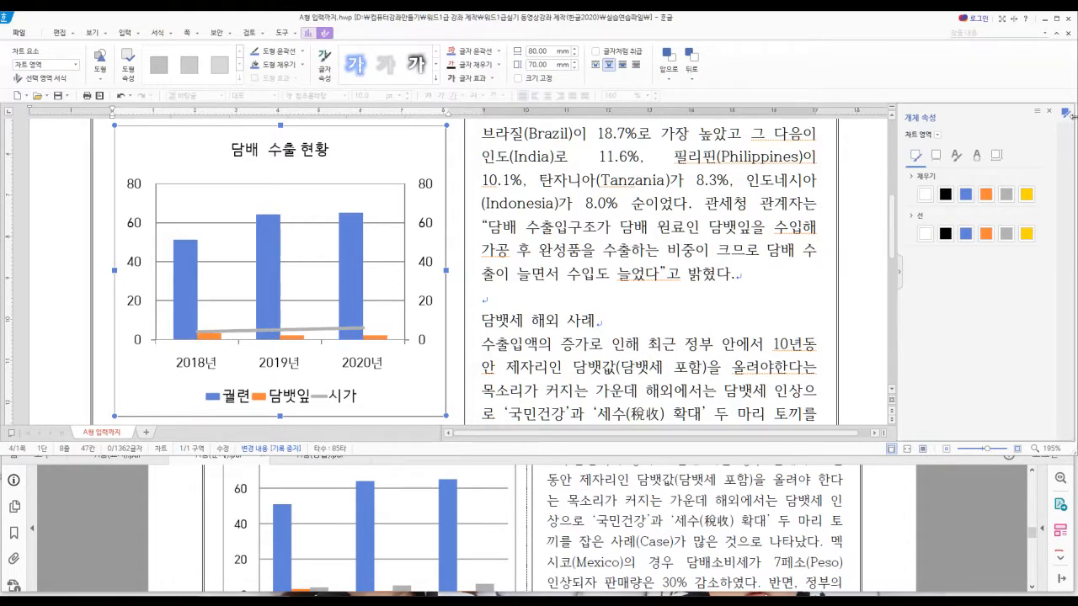
- Undo the marker, secondary axis and line chart changes made to the 시가 series
left_click(309, 339)
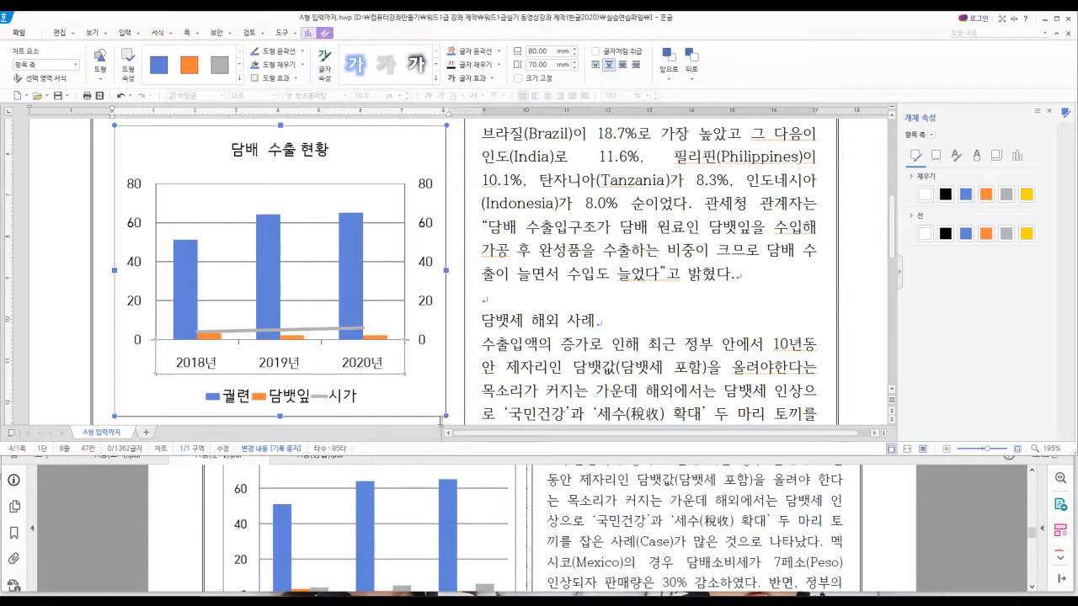
key("Escape")
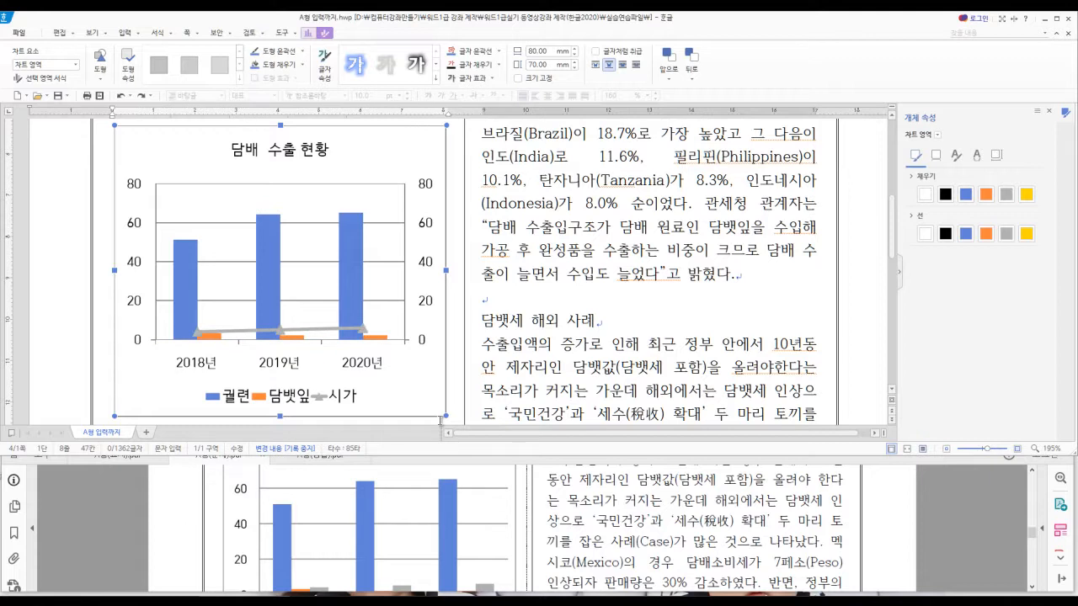
key("ctrl+z")
key("ctrl+z")
key("ctrl+z")
key("ctrl+z")
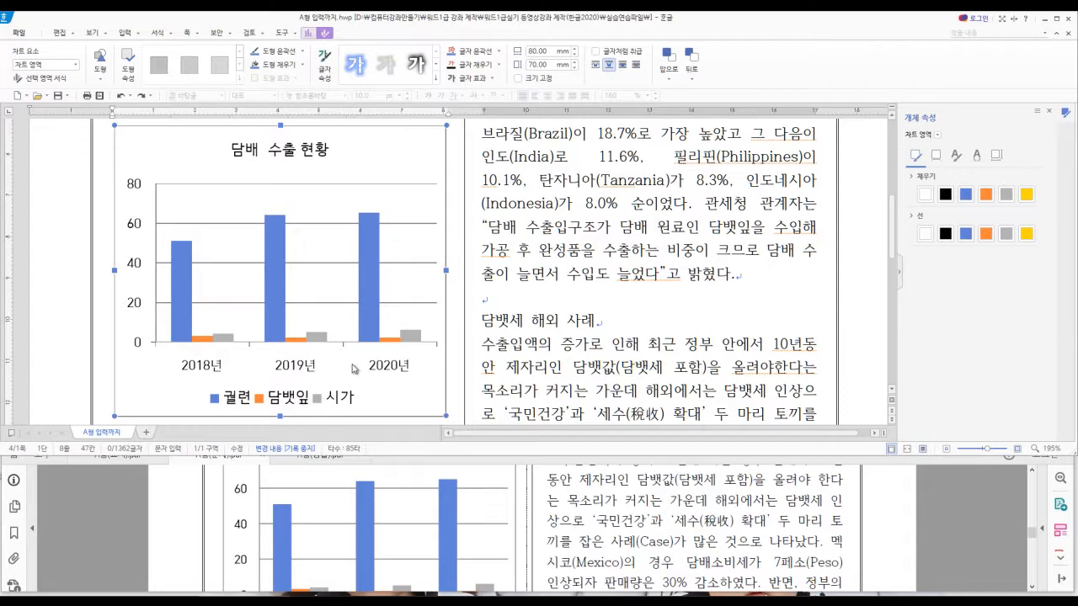
scroll(210, 379, "up", 1)
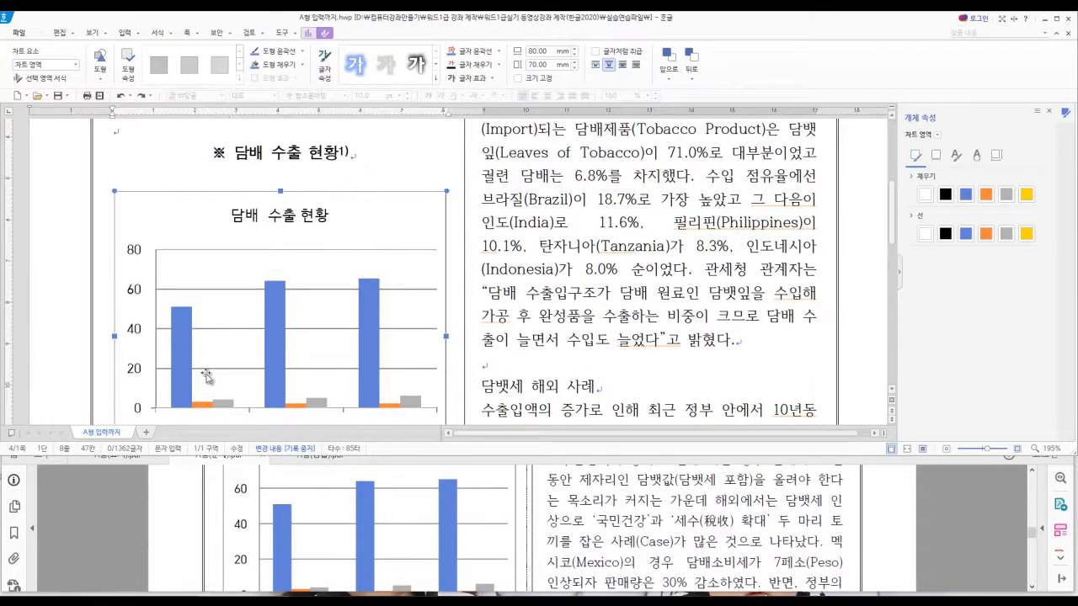
left_click(231, 291)
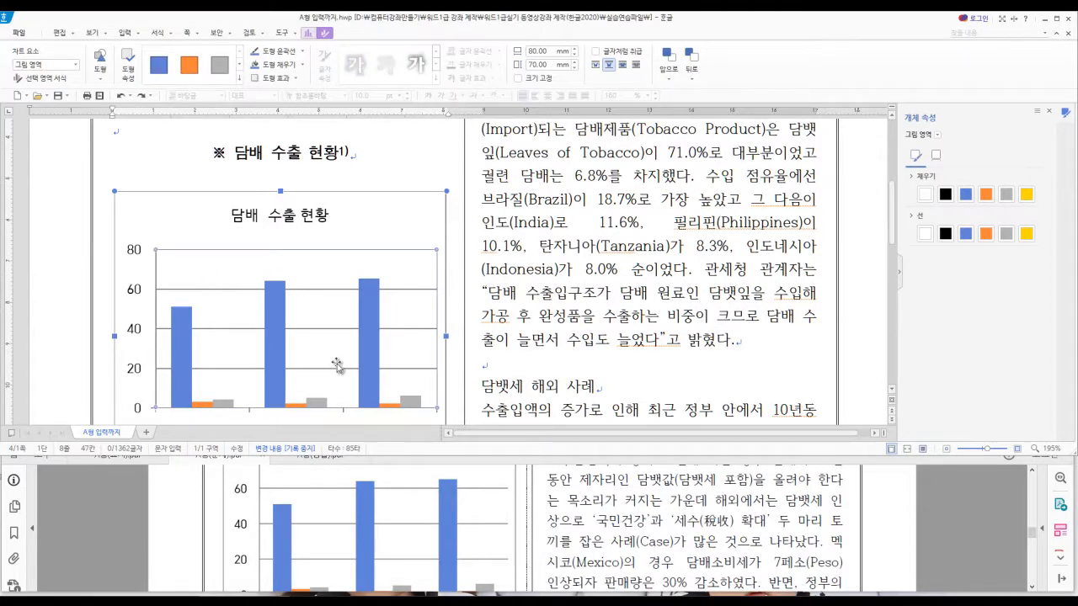
scroll(337, 365, "down", 2)
scroll(291, 334, "up", 1)
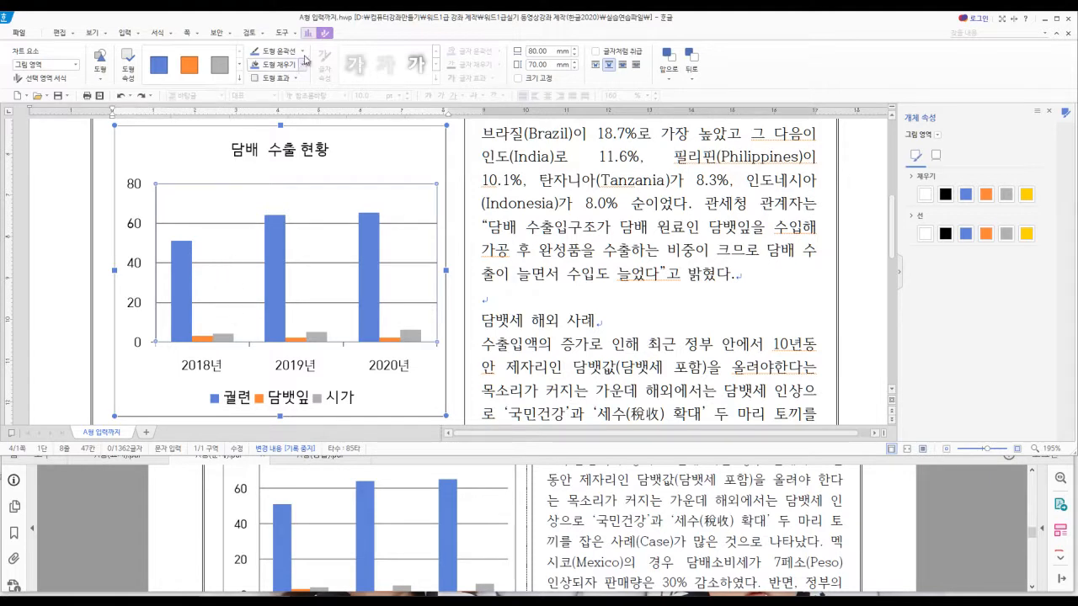
left_click(75, 65)
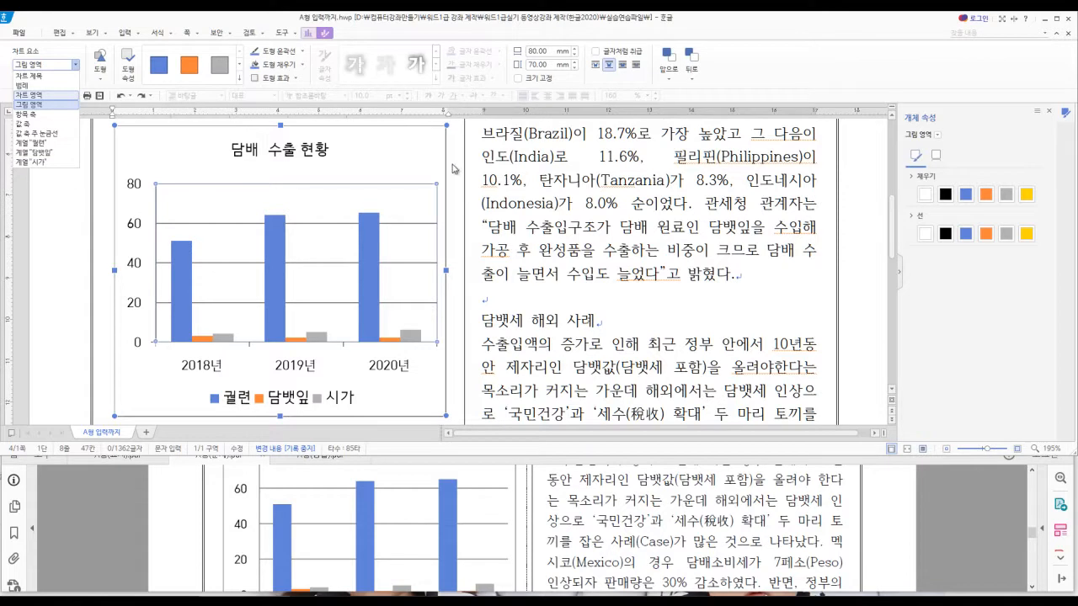
left_click(319, 407)
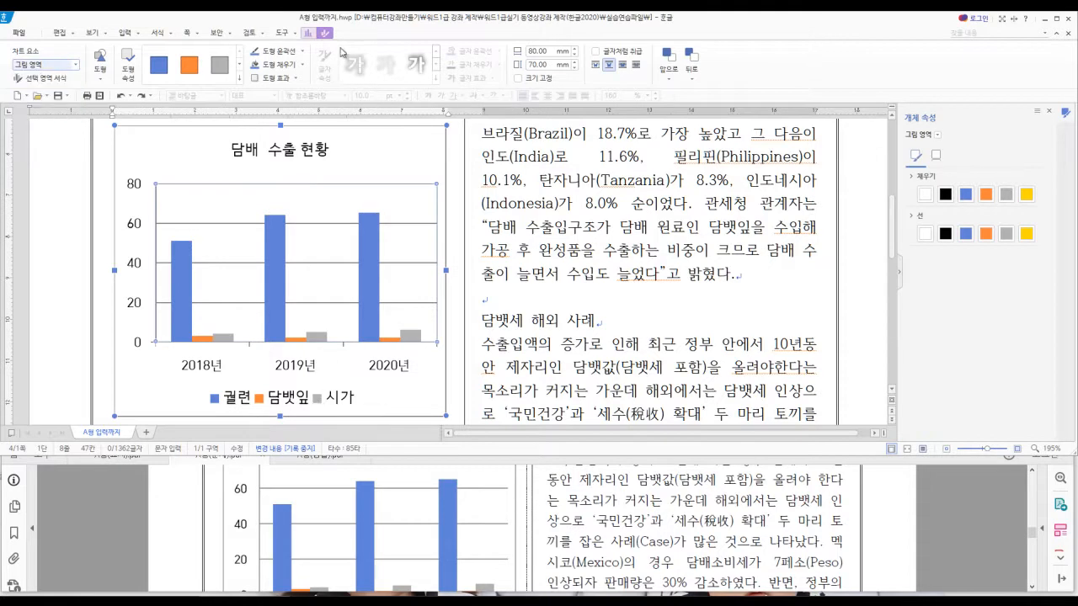
- Add primary major vertical gridlines (기본 주 세로) to the chart and remove them again
left_click(308, 34)
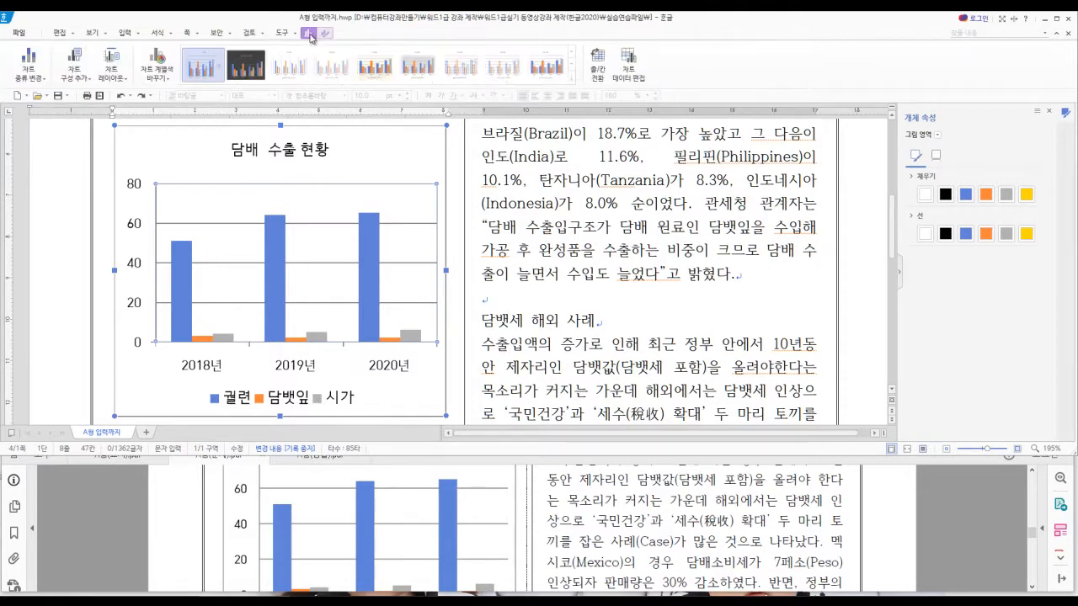
left_click(74, 72)
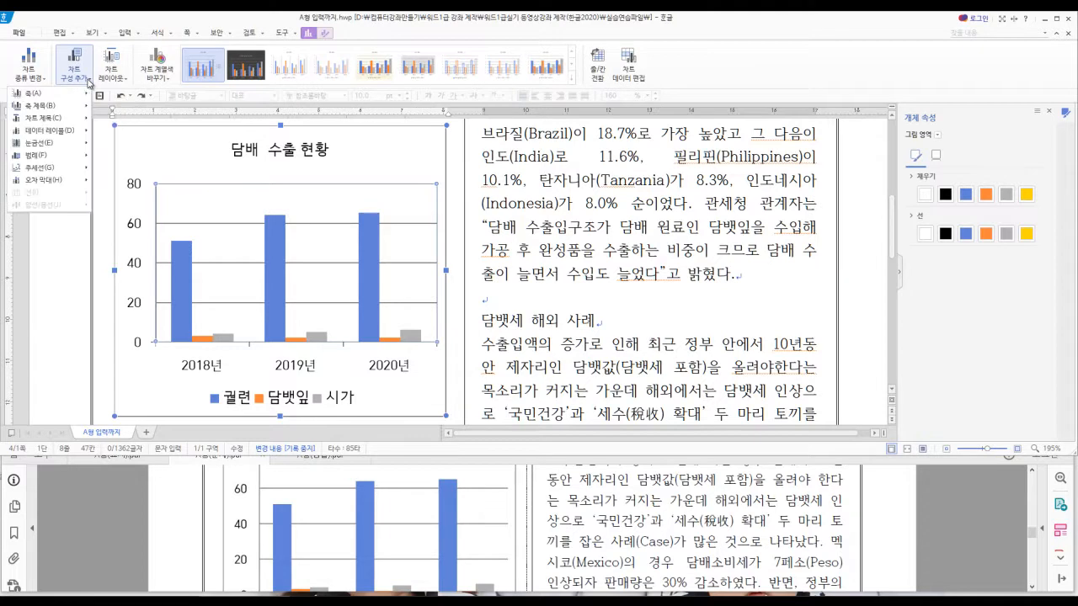
mouse_move(62, 150)
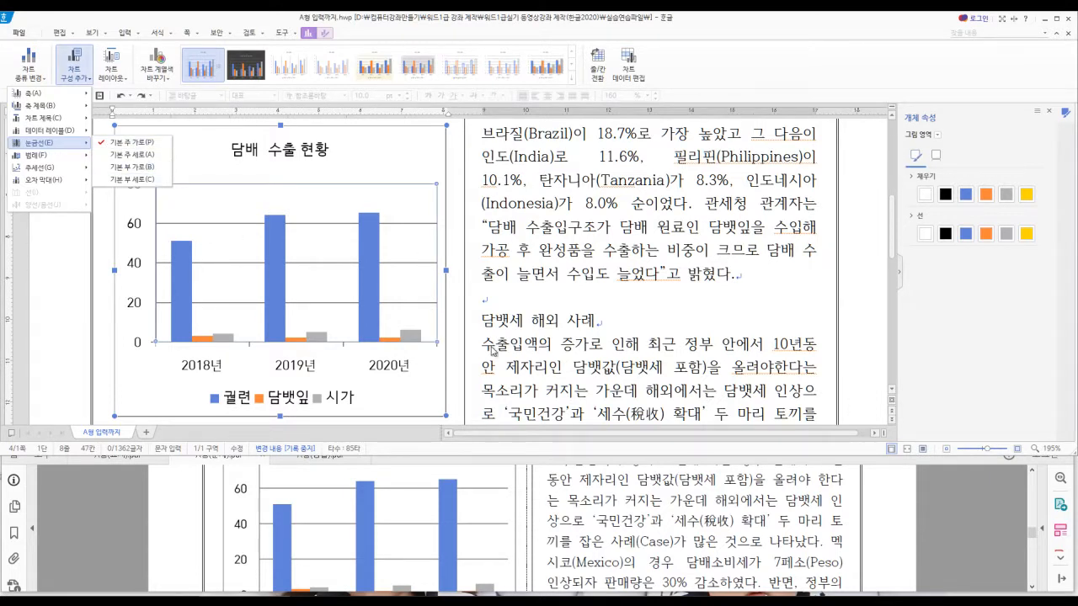
left_click(126, 155)
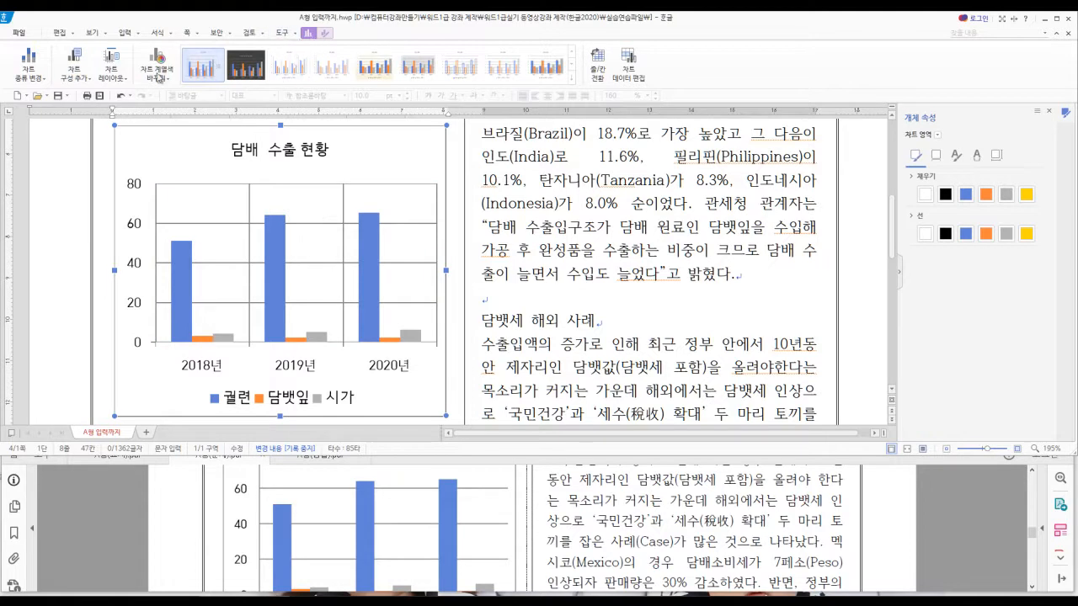
left_click(85, 84)
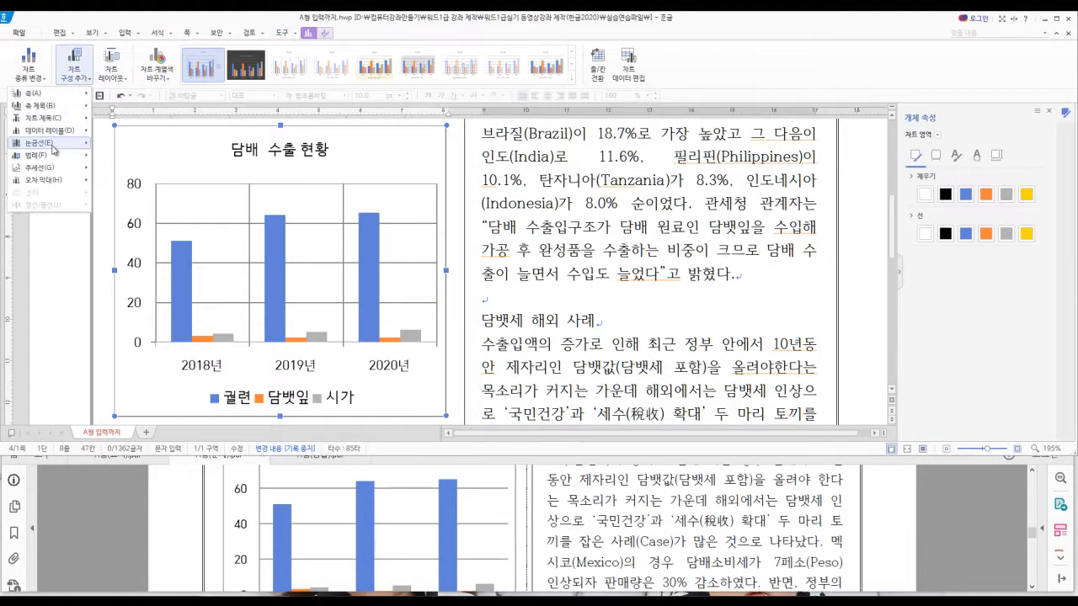
left_click(102, 158)
- Remove the chart's primary major horizontal gridlines (기본 주 가로) and add them back
left_click(74, 72)
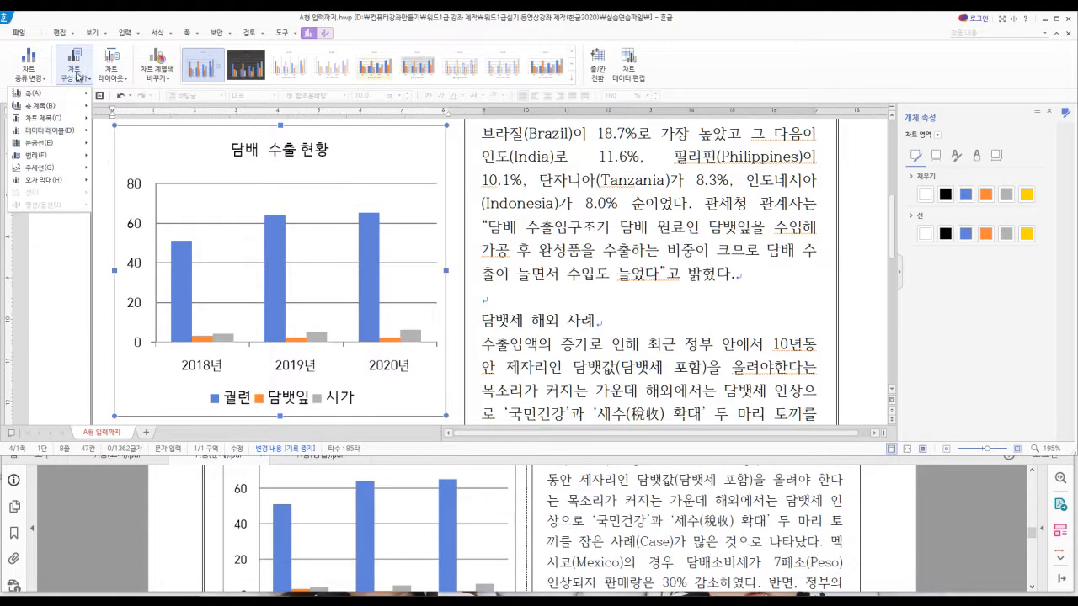
left_click(122, 144)
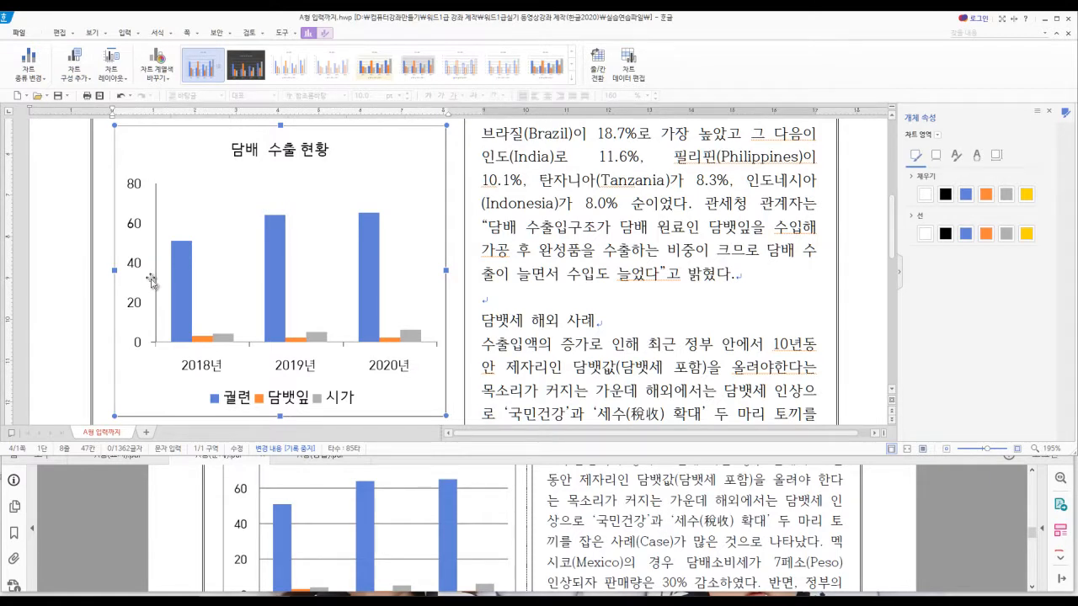
left_click(74, 66)
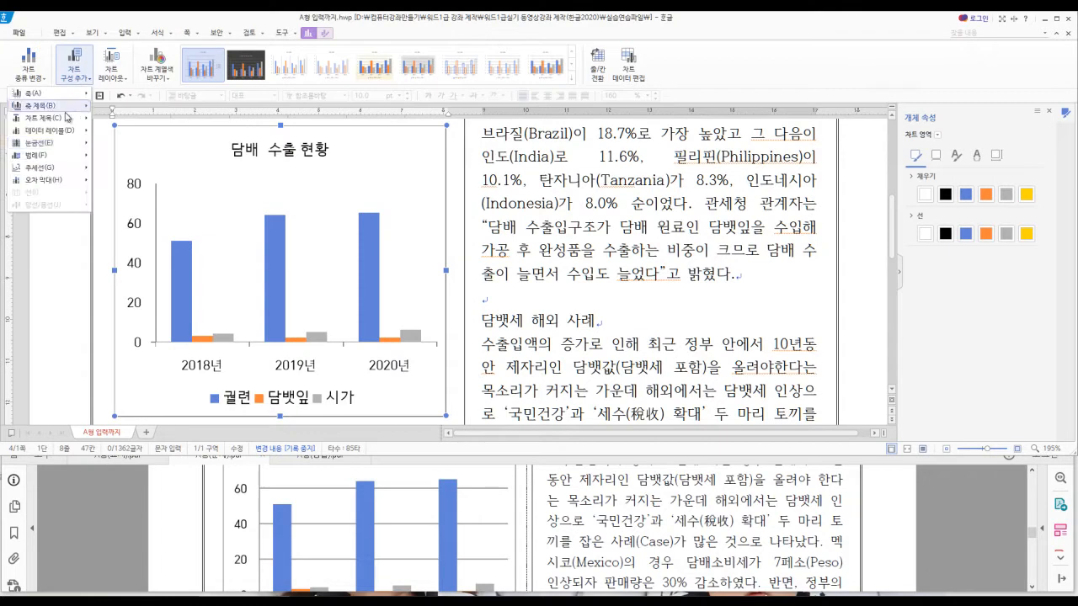
mouse_move(59, 144)
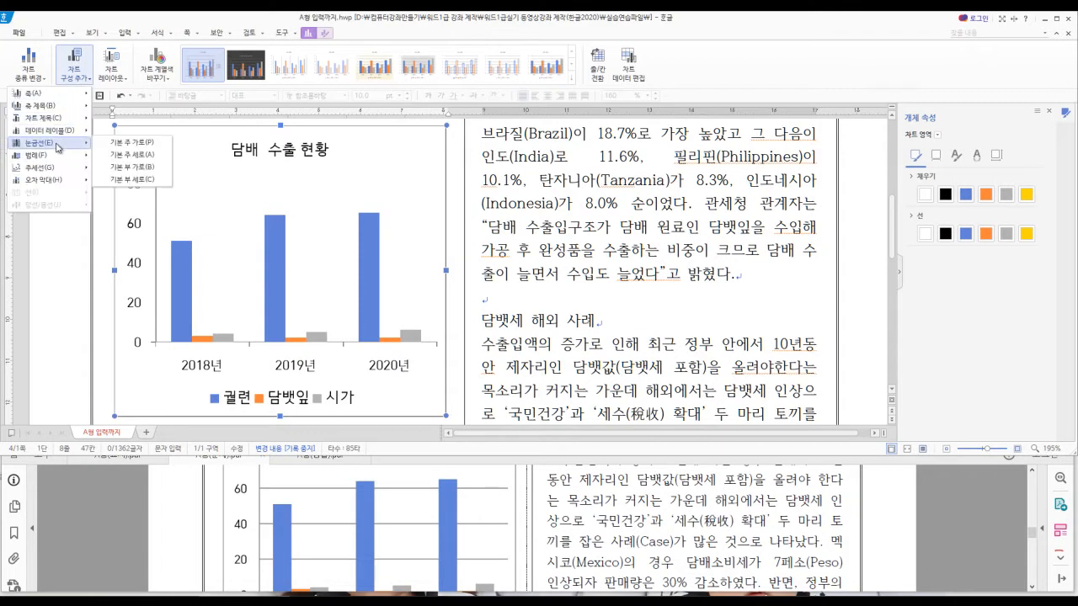
left_click(115, 143)
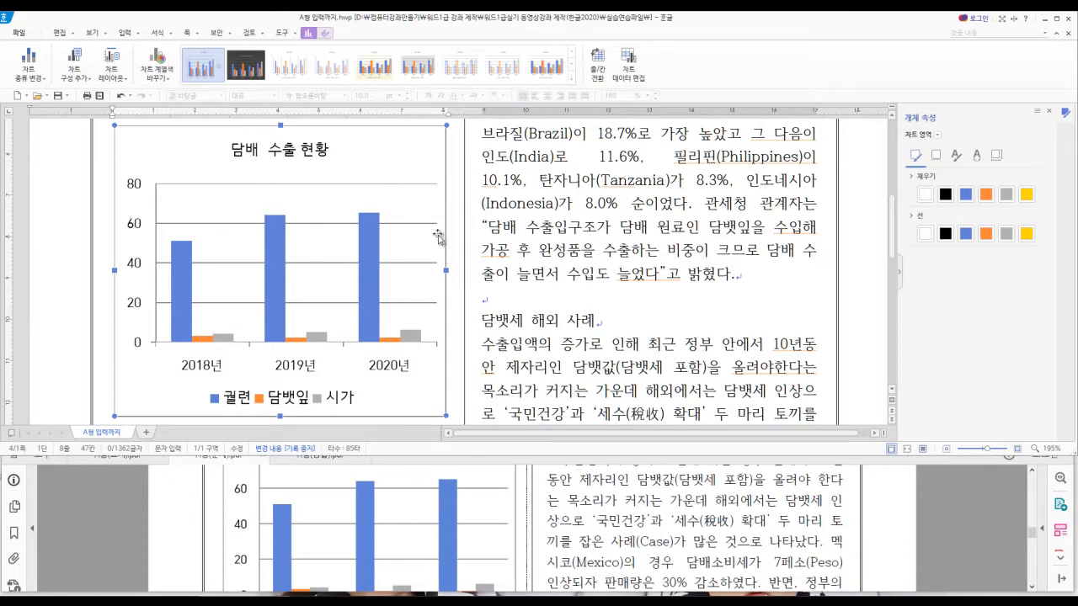
- Try yellow, blue and orange fills on the chart's plot area (그림 영역) and return it to a white fill
left_click(233, 202)
left_click(234, 200)
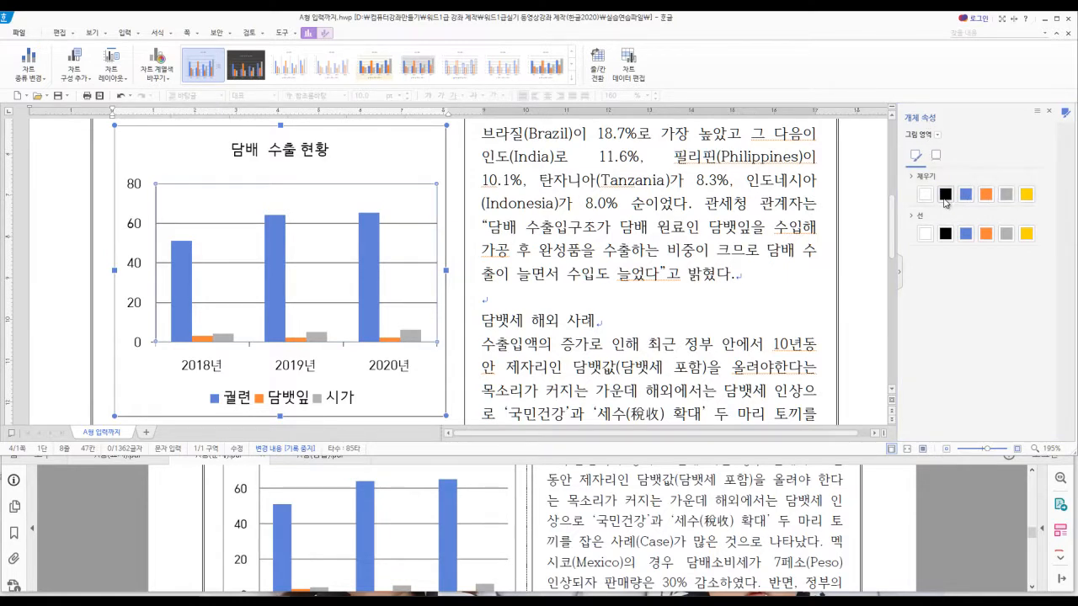
left_click(1026, 196)
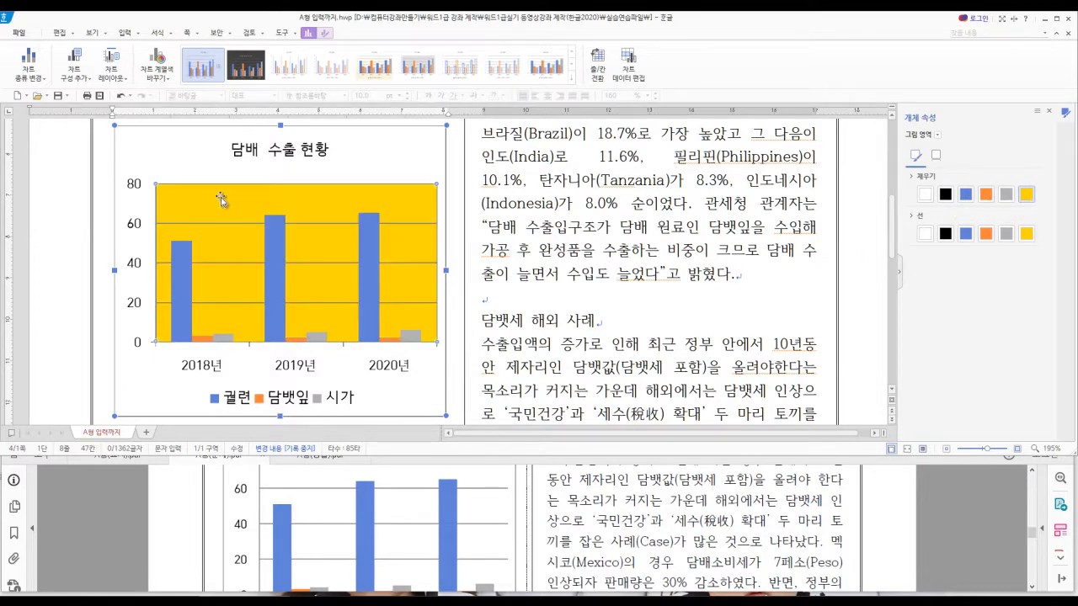
left_click(966, 194)
left_click(986, 195)
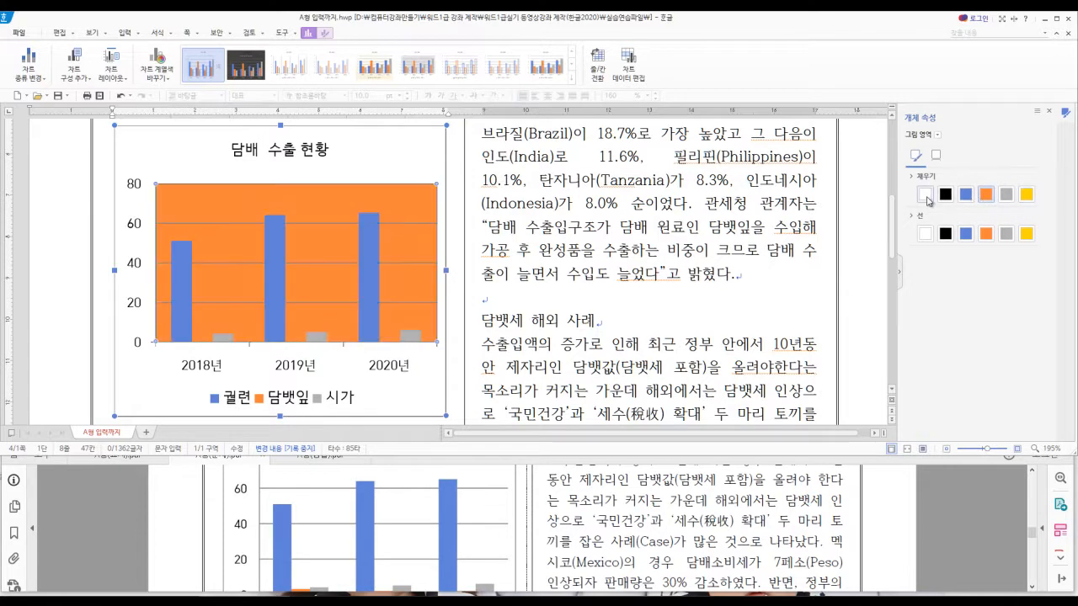
left_click(925, 196)
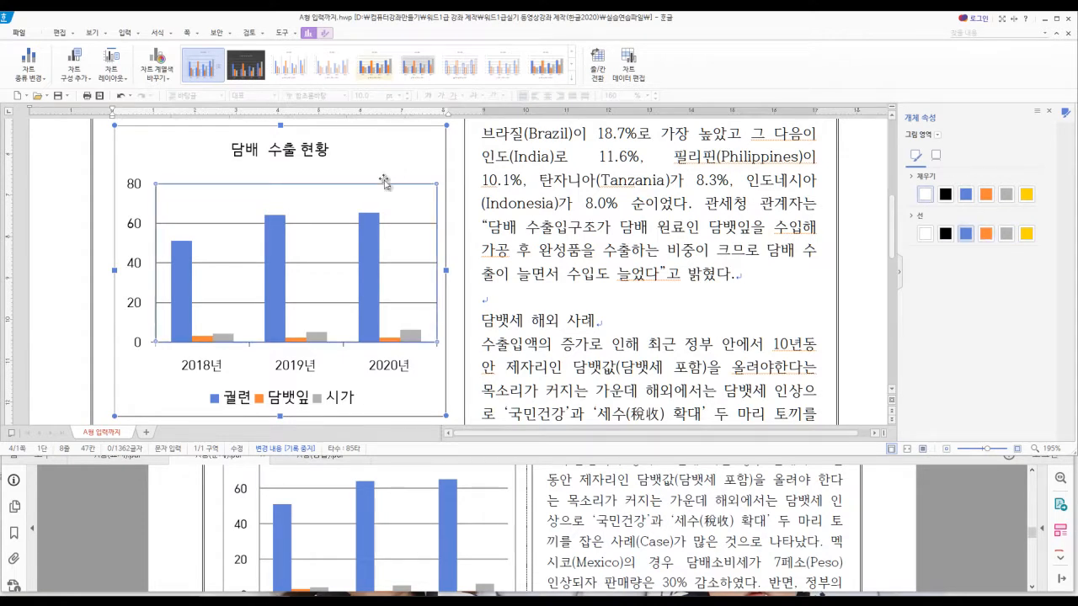
- Try other outline colors and an orange fill on the plot area, set both its fill and outline to white, and reselect the chart area
left_click(1011, 241)
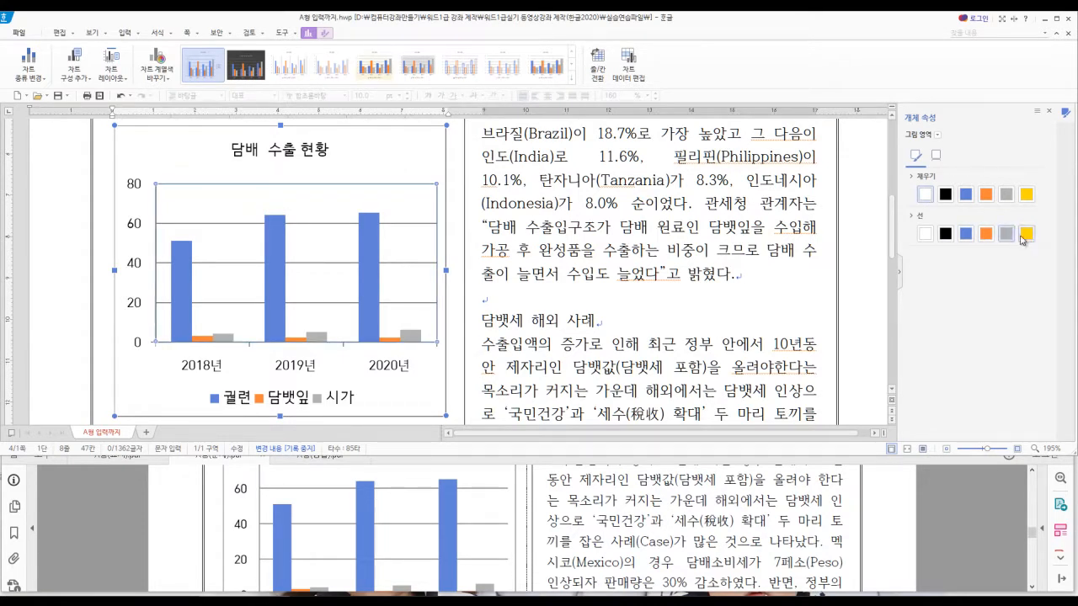
left_click(986, 239)
left_click(966, 234)
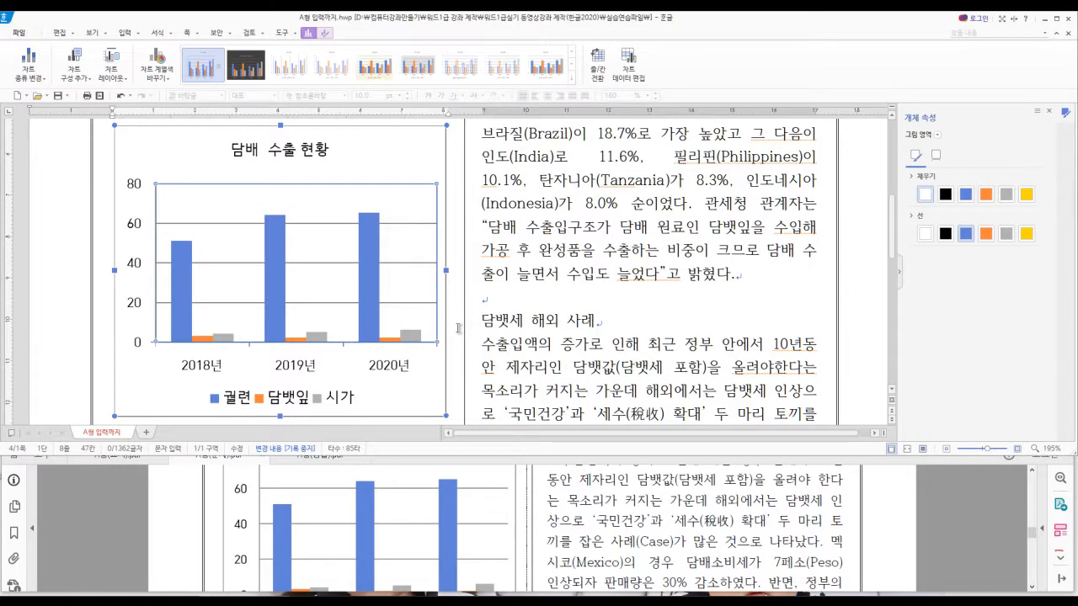
left_click(986, 195)
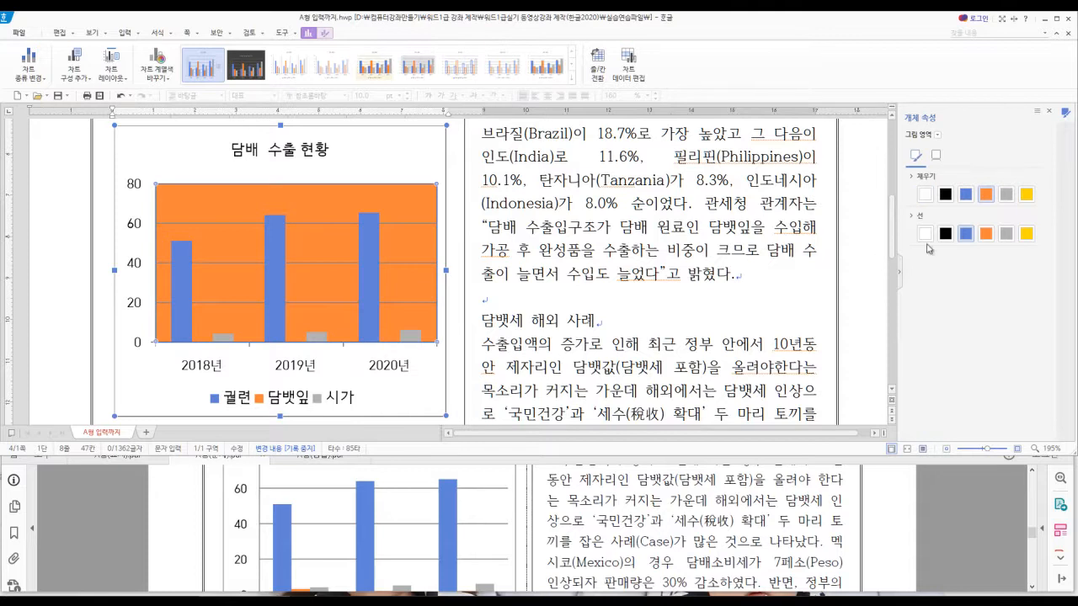
left_click(924, 194)
left_click(925, 233)
left_click(136, 391)
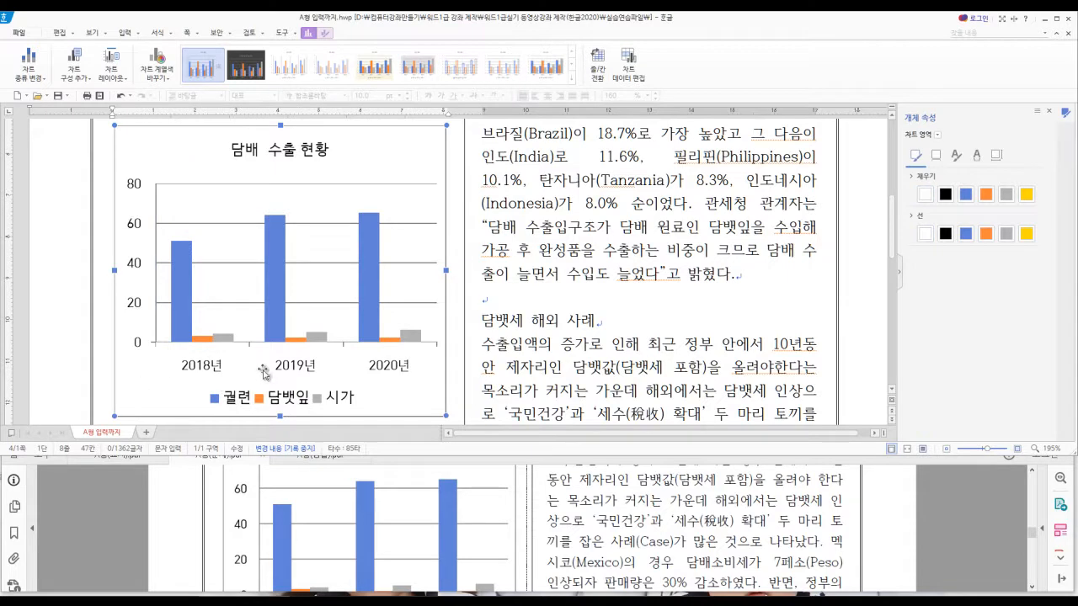
- Check the chart placement requirement in A형(표지).pdf, highlighting 표의 아래 단락에 배치, and return to the Hangul document in a maximized window
scroll(314, 381, "up", 3)
scroll(424, 365, "down", 7)
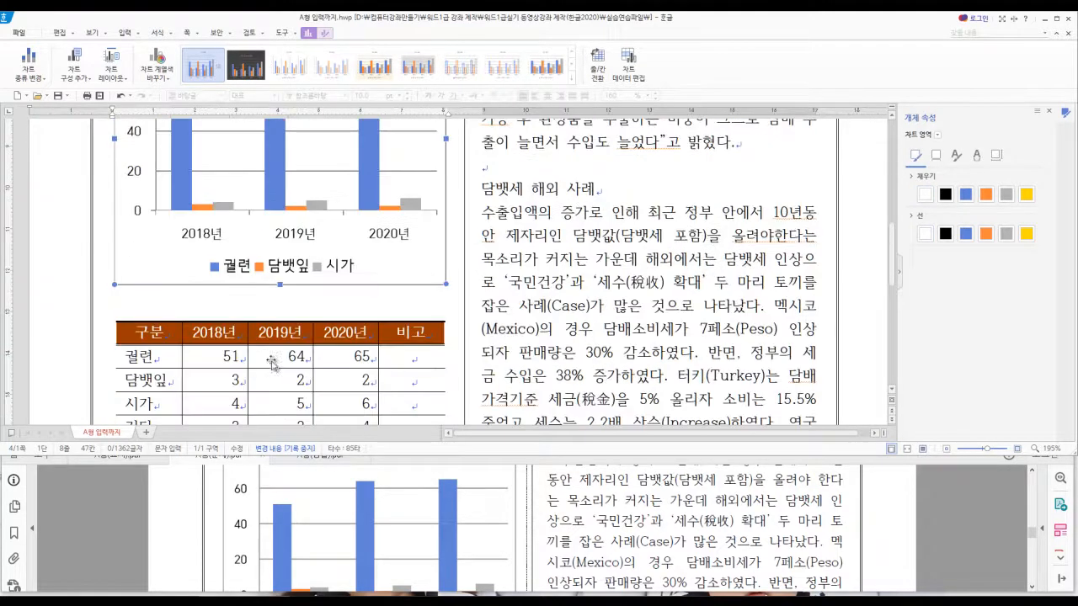
scroll(404, 371, "up", 5)
scroll(405, 371, "down", 3)
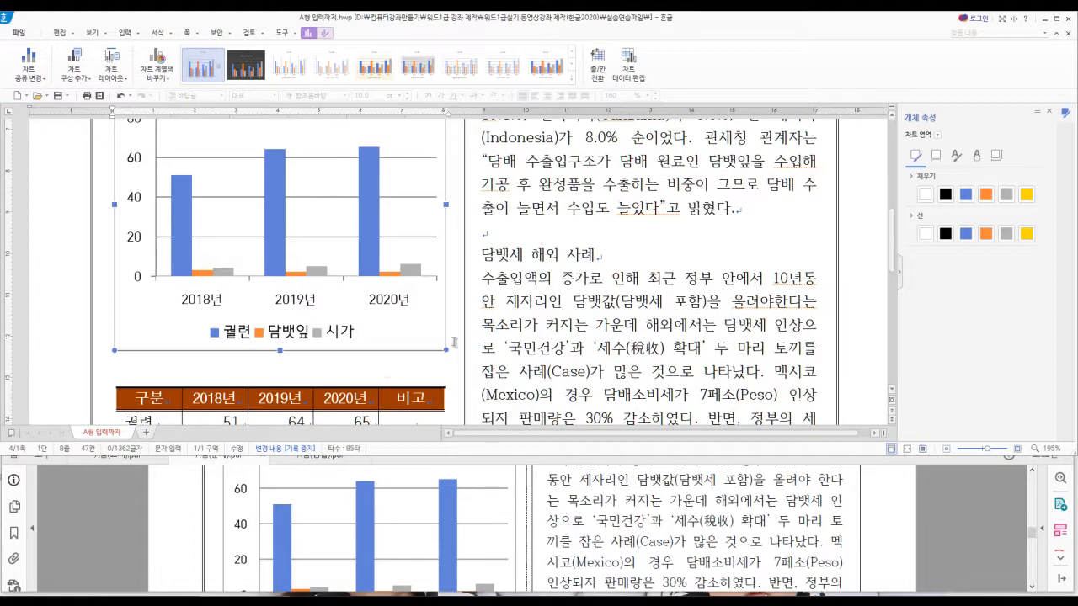
left_click(108, 459)
scroll(441, 479, "down", 2)
scroll(476, 521, "down", 1)
left_click_drag(262, 551, 394, 551)
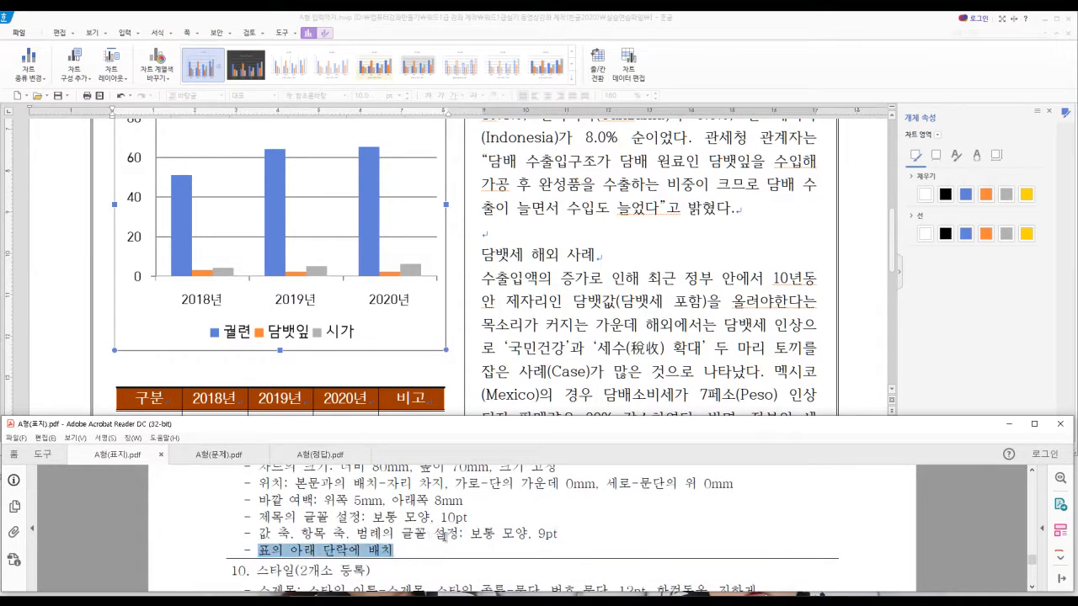
double_click(473, 18)
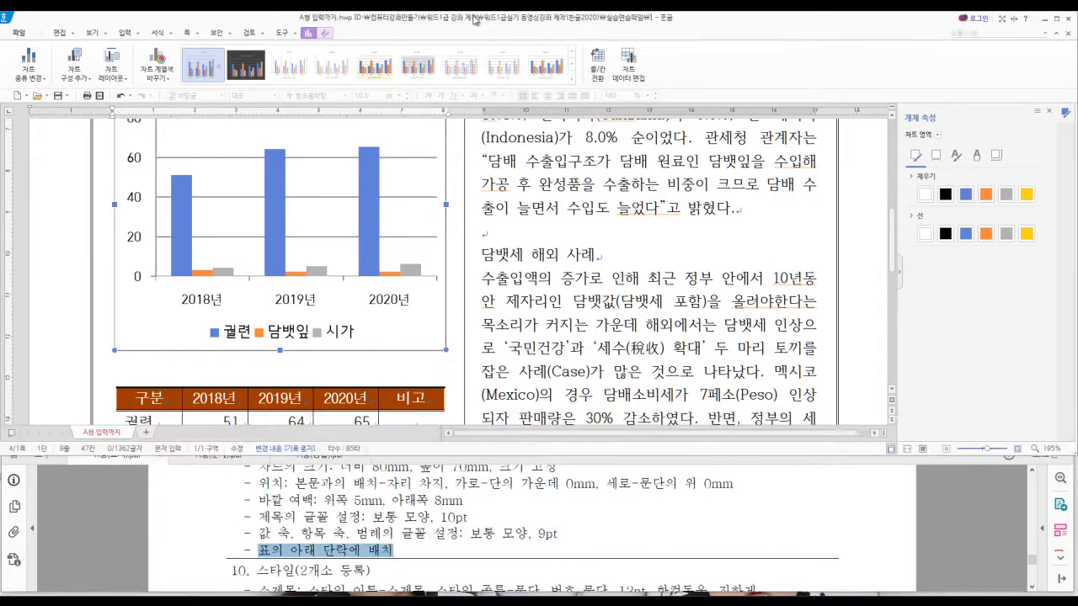
- Move the chart by hand from above the table to the area below the (단위: 천 톤) line
scroll(337, 335, "up", 3)
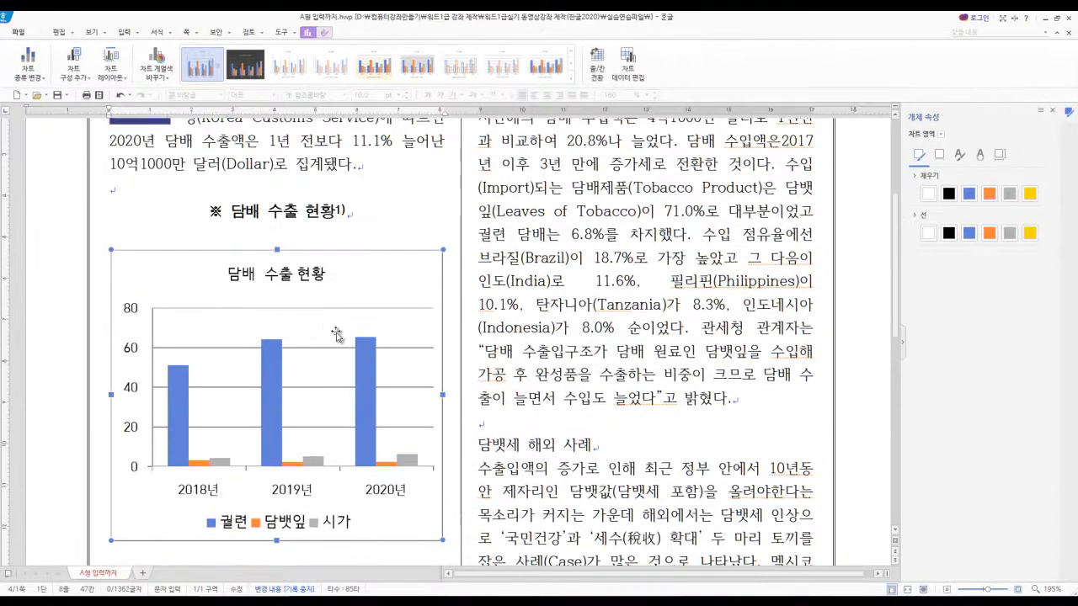
scroll(337, 335, "down", 5)
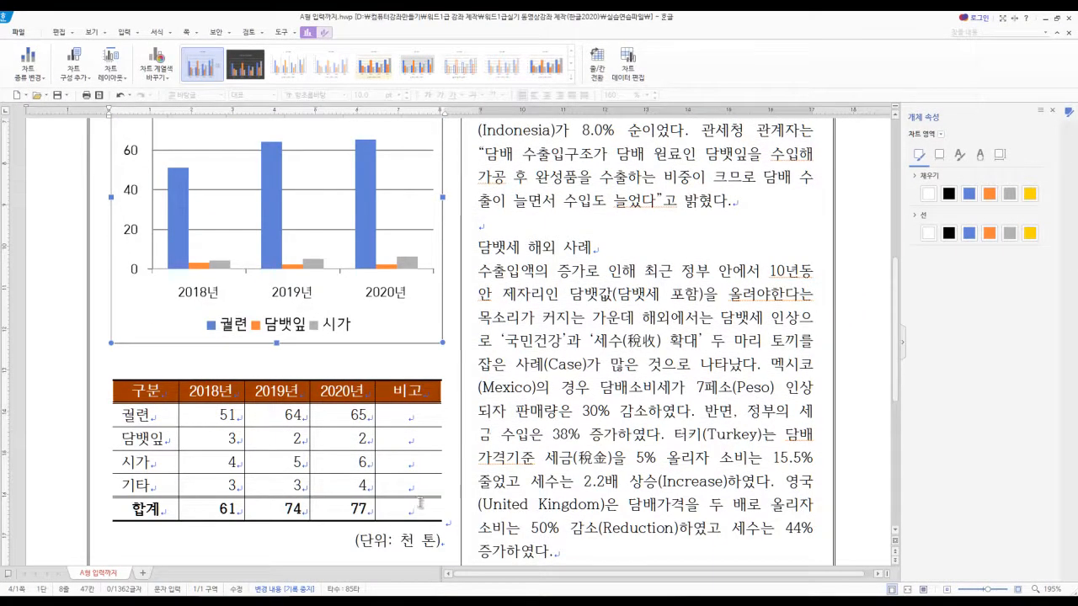
scroll(396, 503, "down", 3)
scroll(373, 355, "up", 4)
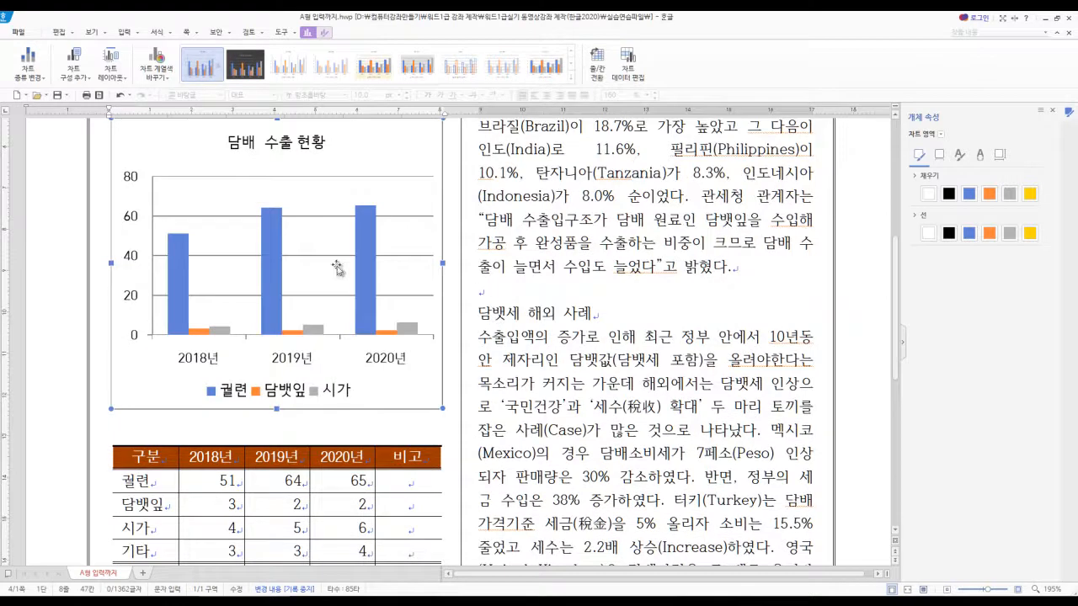
scroll(566, 302, "down", 1)
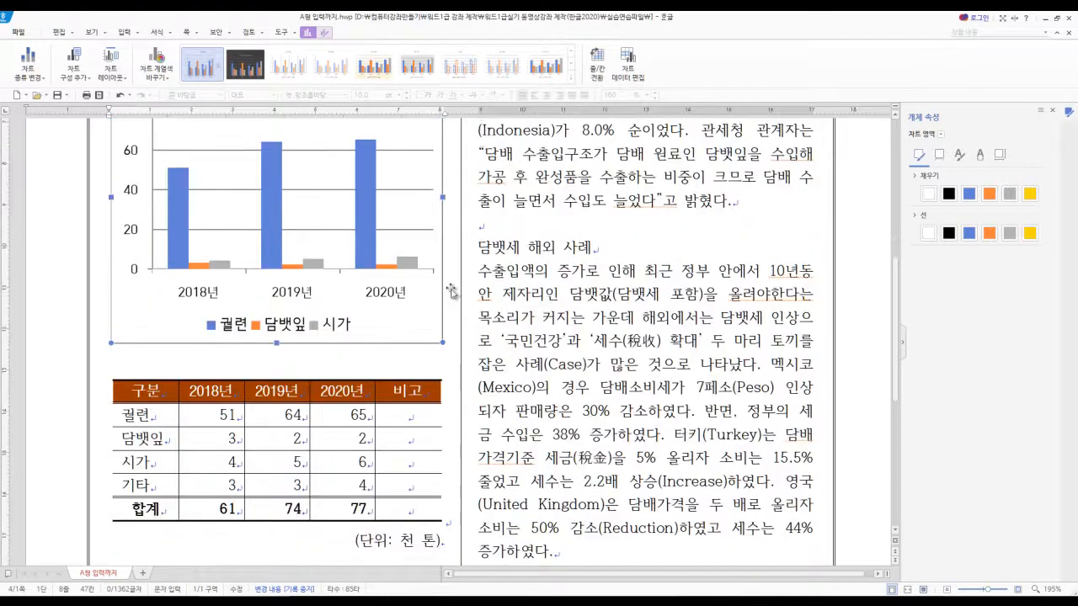
left_click_drag(380, 326, 166, 270)
scroll(365, 483, "down", 4)
scroll(272, 372, "up", 4)
scroll(205, 296, "down", 3)
scroll(265, 408, "up", 5)
scroll(265, 408, "down", 3)
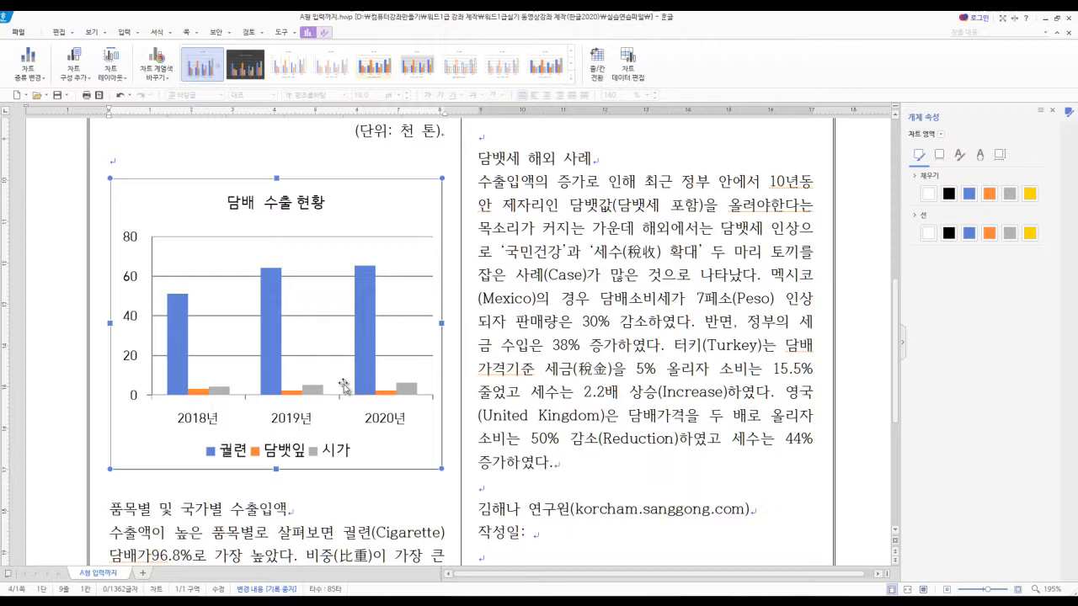
- Review the moved chart's margins, size and position in its object properties (개체 속성) and close them without changes
right_click(411, 441)
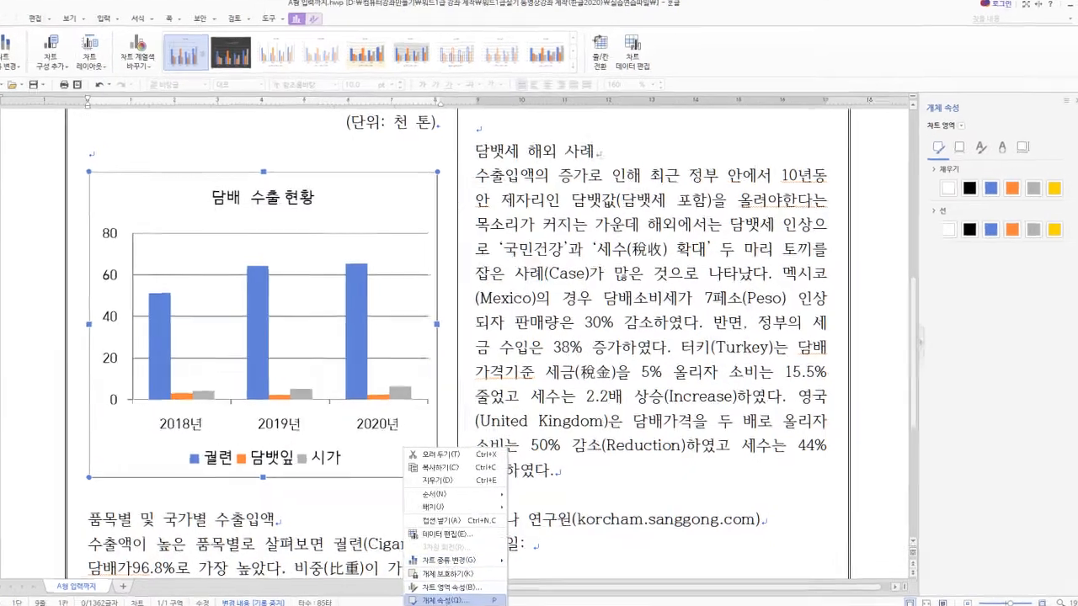
left_click(462, 586)
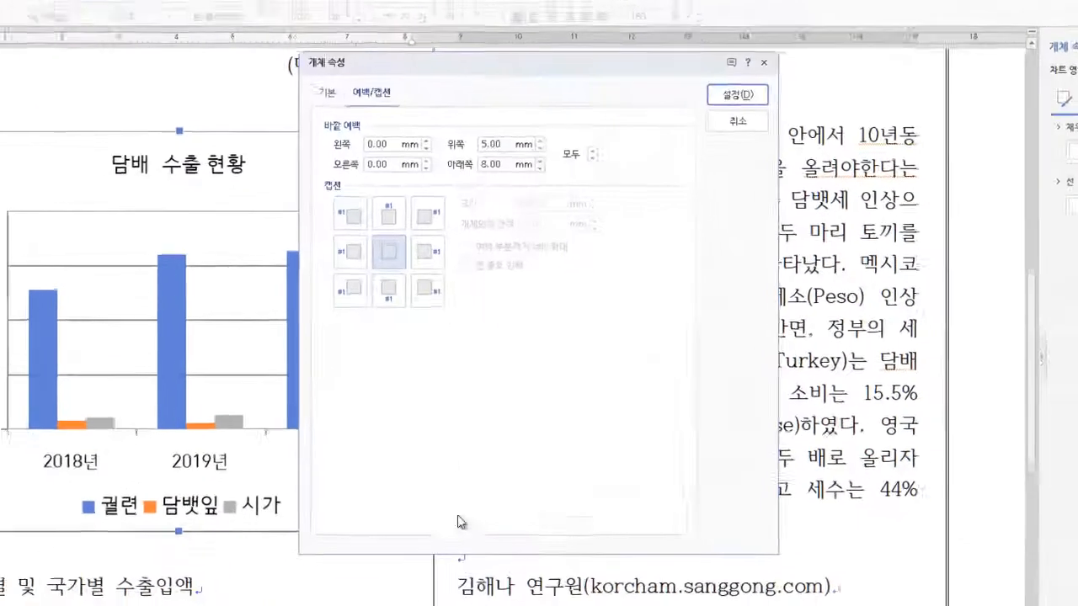
left_click(315, 80)
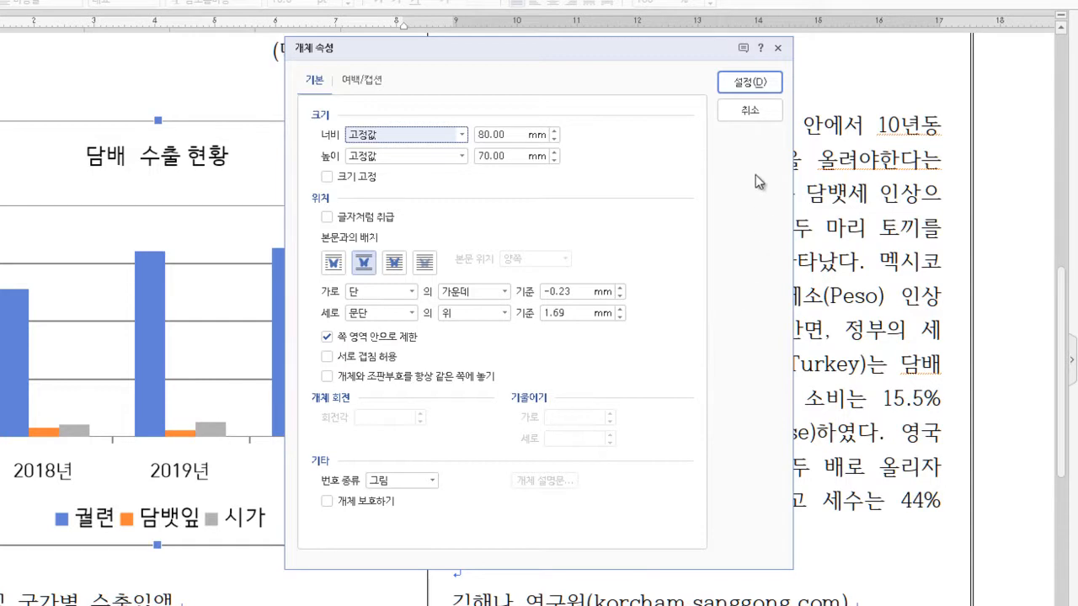
left_click(760, 114)
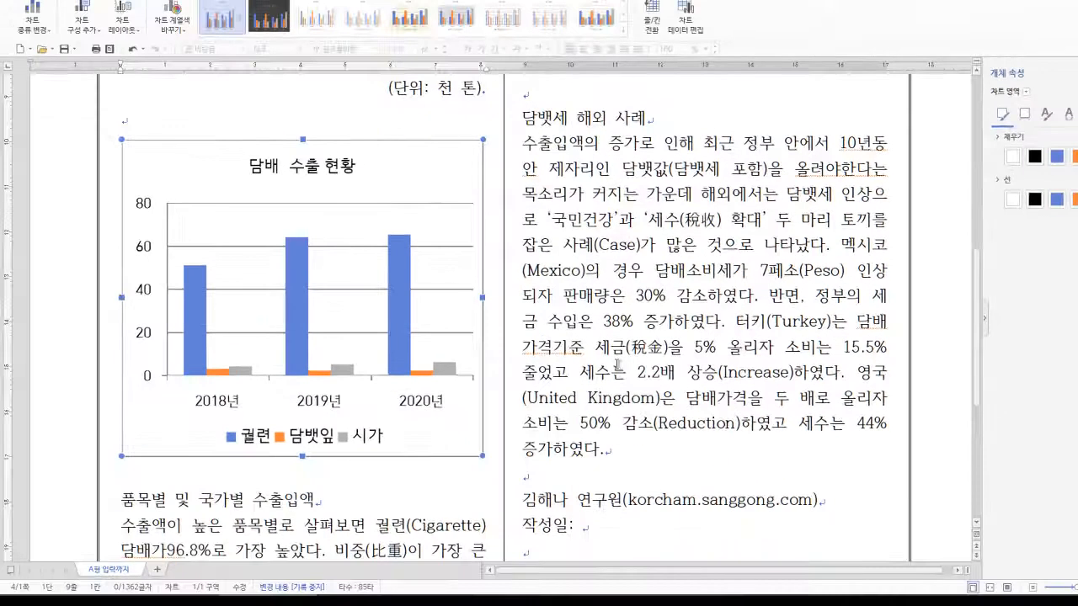
- Nudge the chart down below the 품목별 및 국가별 수출입액 heading and undo the chart moves
key("Down")
key("Down")
key("Down")
key("Down")
key("Down")
key("Down")
key("Down")
key("Down")
key("Down")
key("Down")
key("Down")
key("Down")
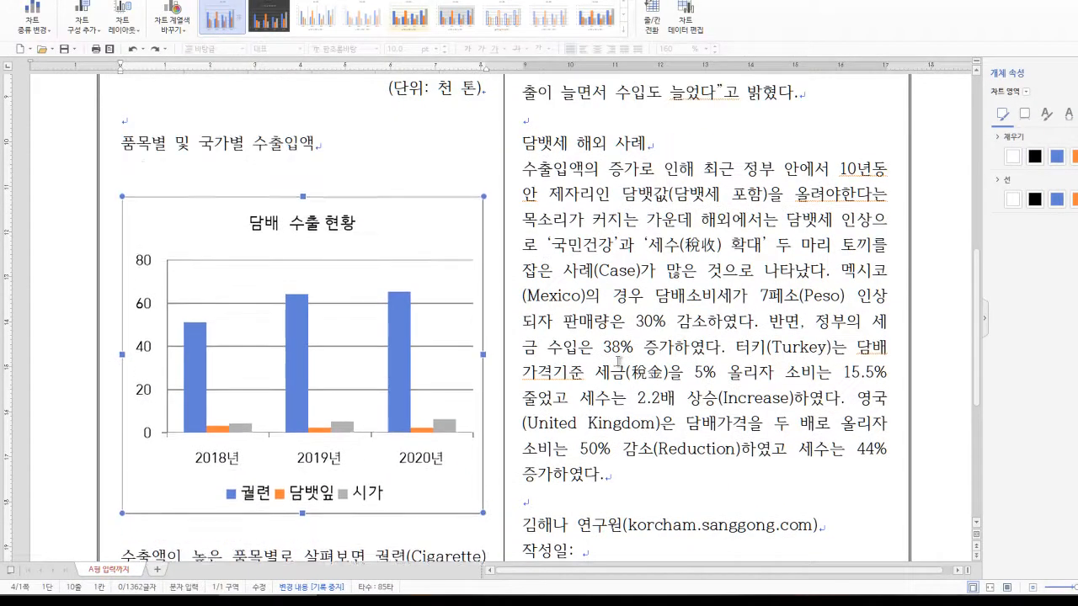
key("Down")
key("Down")
key("Down")
key("ctrl+z")
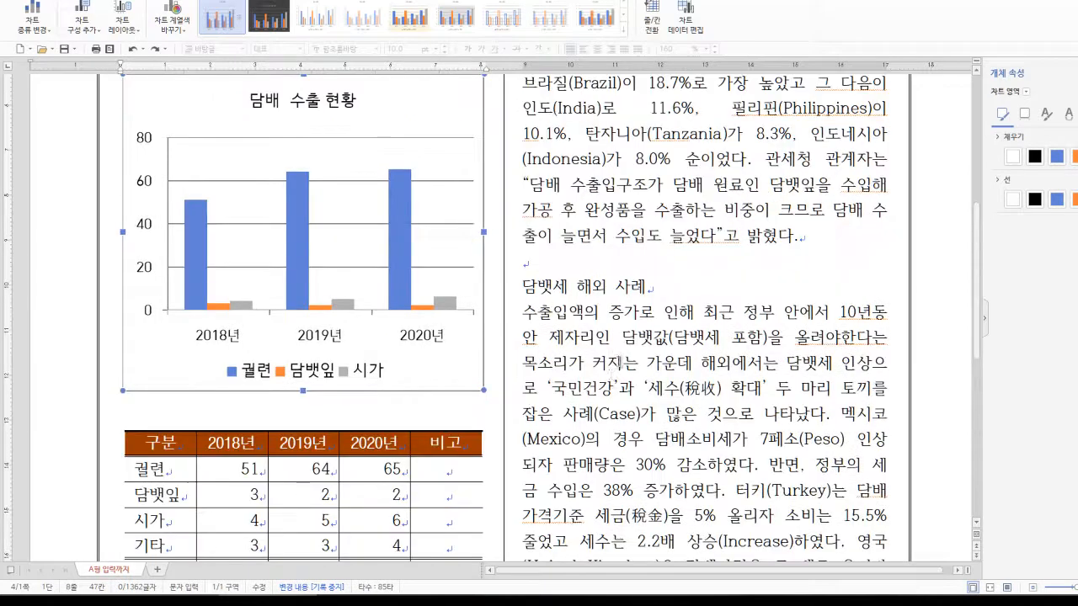
- Cut the chart from above the table and paste it into the empty paragraph below the (단위: 천 톤) line
scroll(581, 389, "up", 6)
scroll(576, 396, "down", 1)
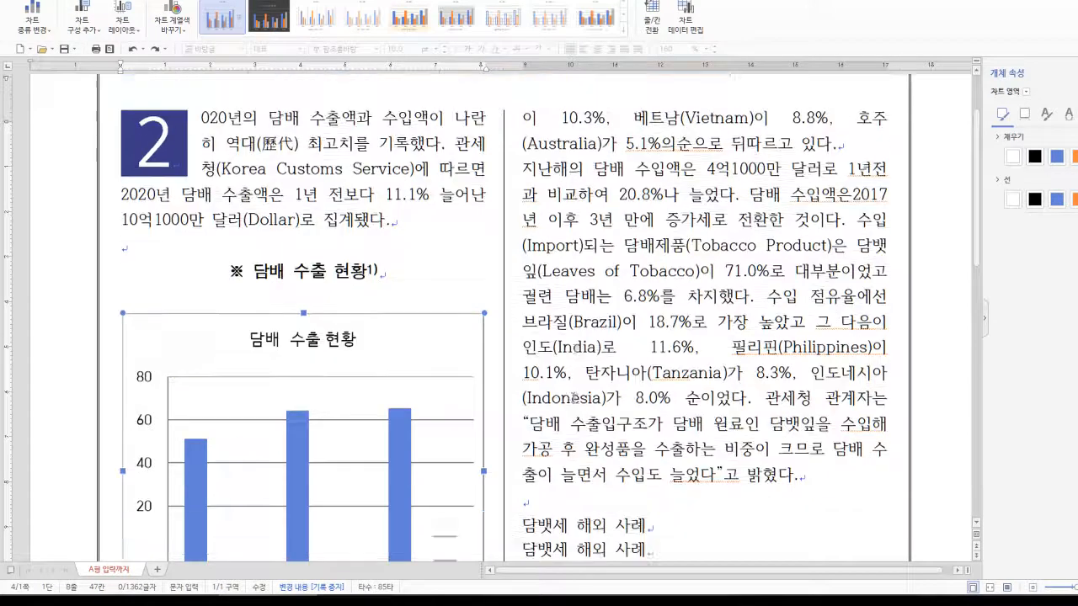
scroll(574, 396, "down", 2)
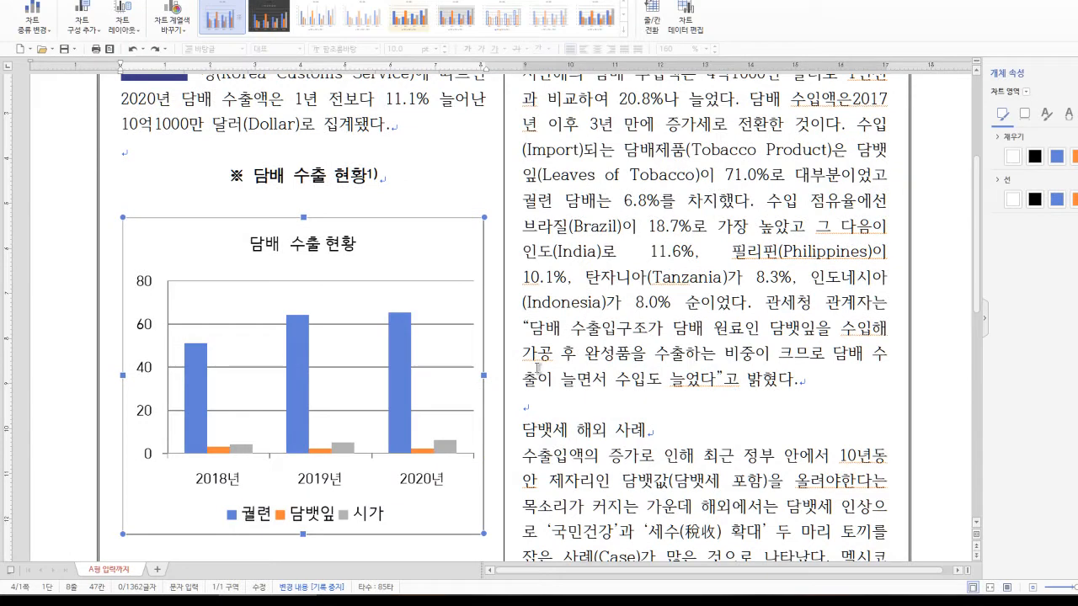
left_click(445, 233)
left_click(444, 232)
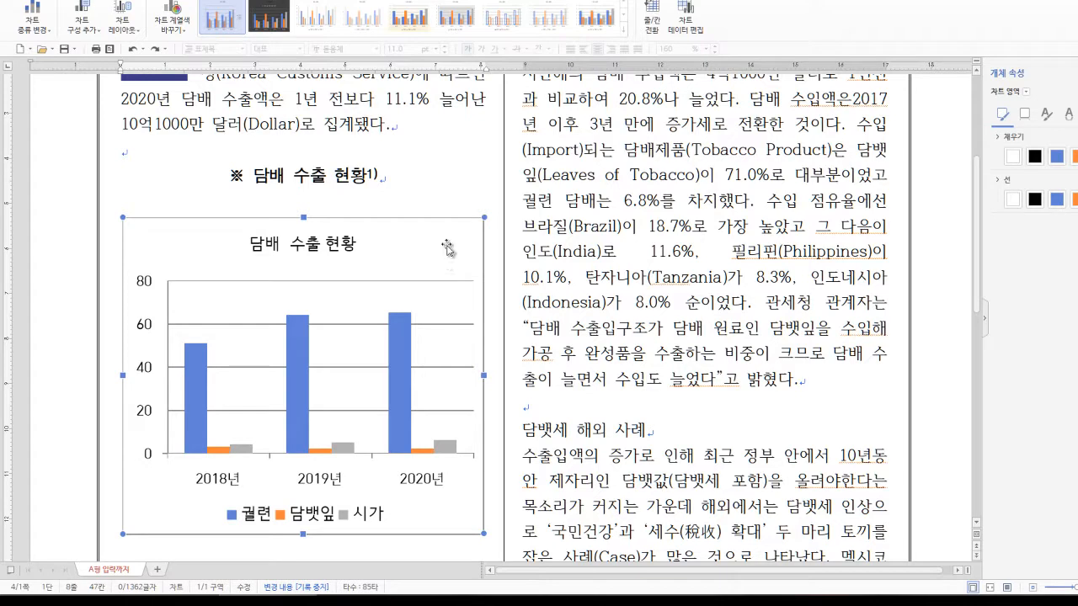
right_click(446, 245)
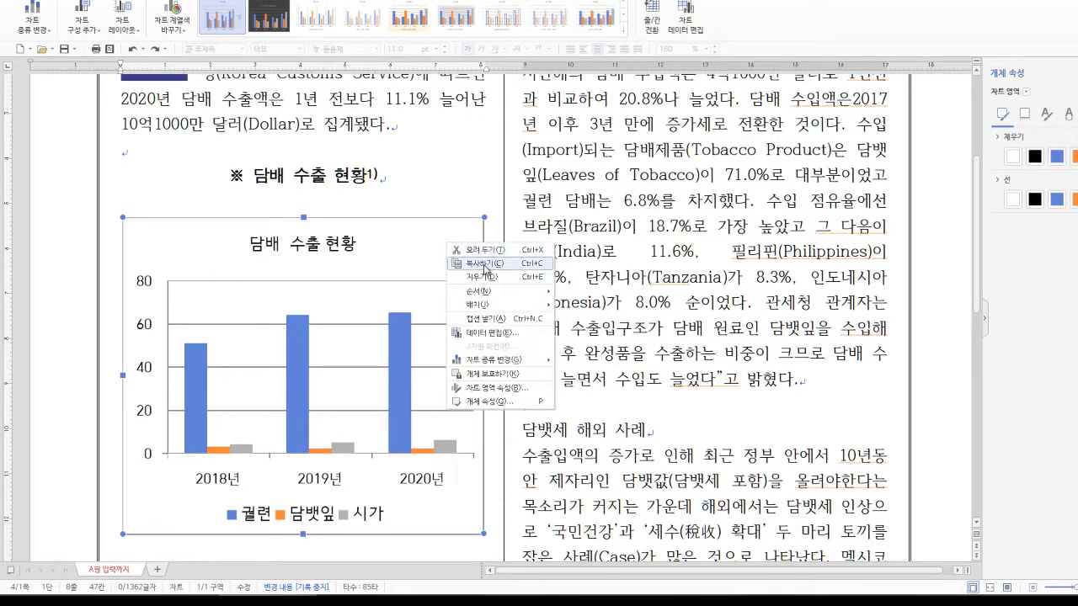
left_click(475, 219)
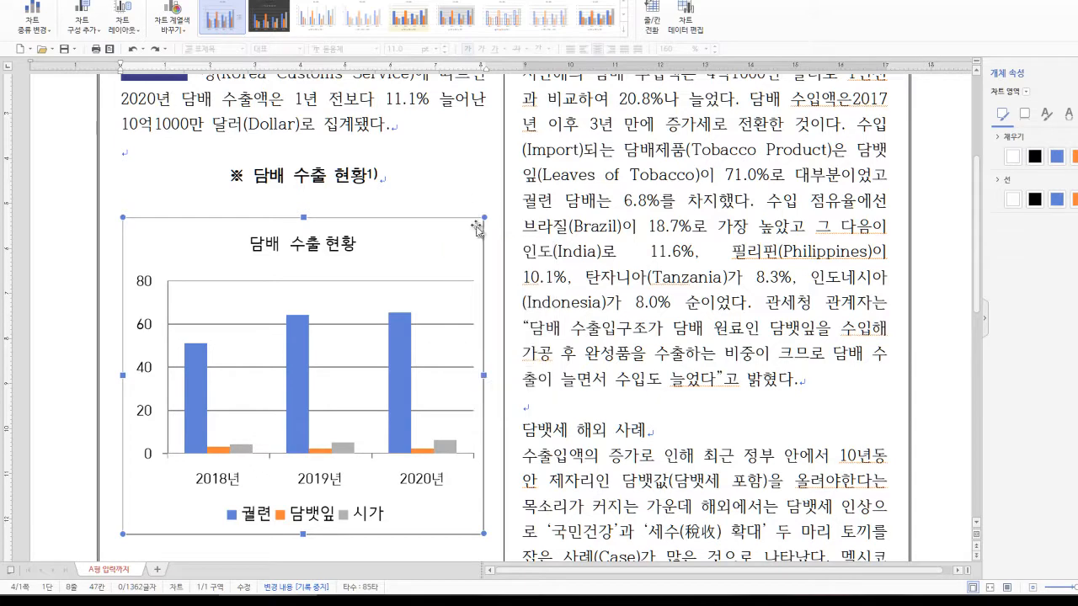
key("ctrl+z")
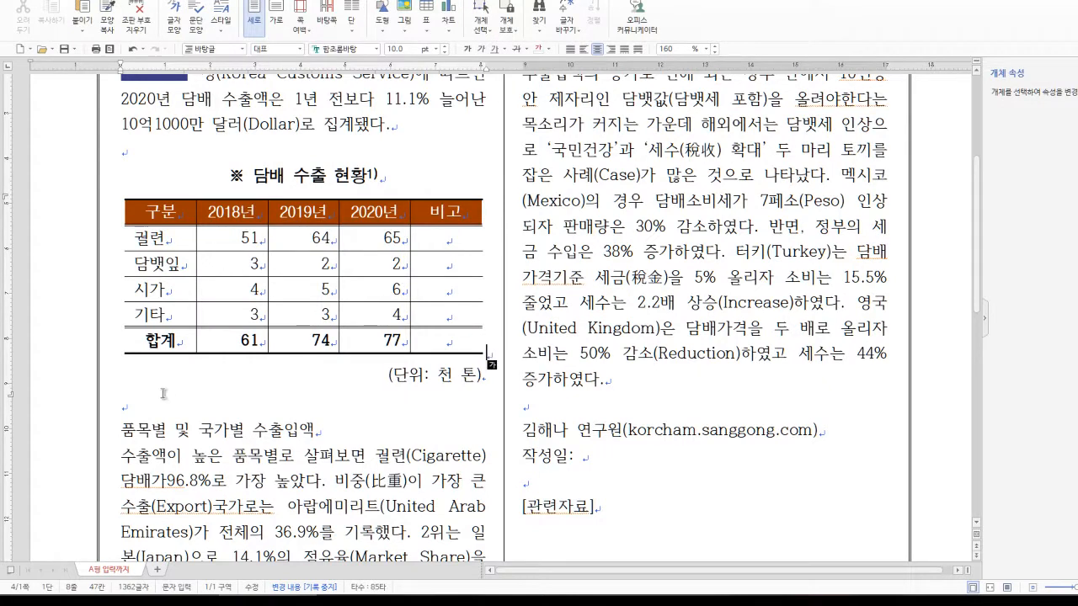
left_click(134, 410)
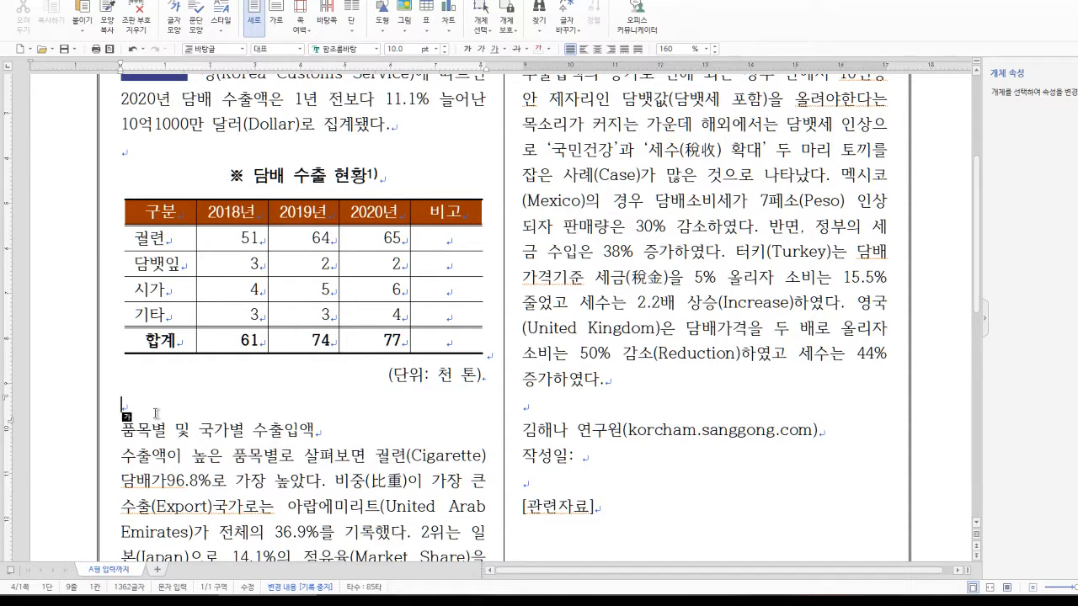
key("ctrl+v")
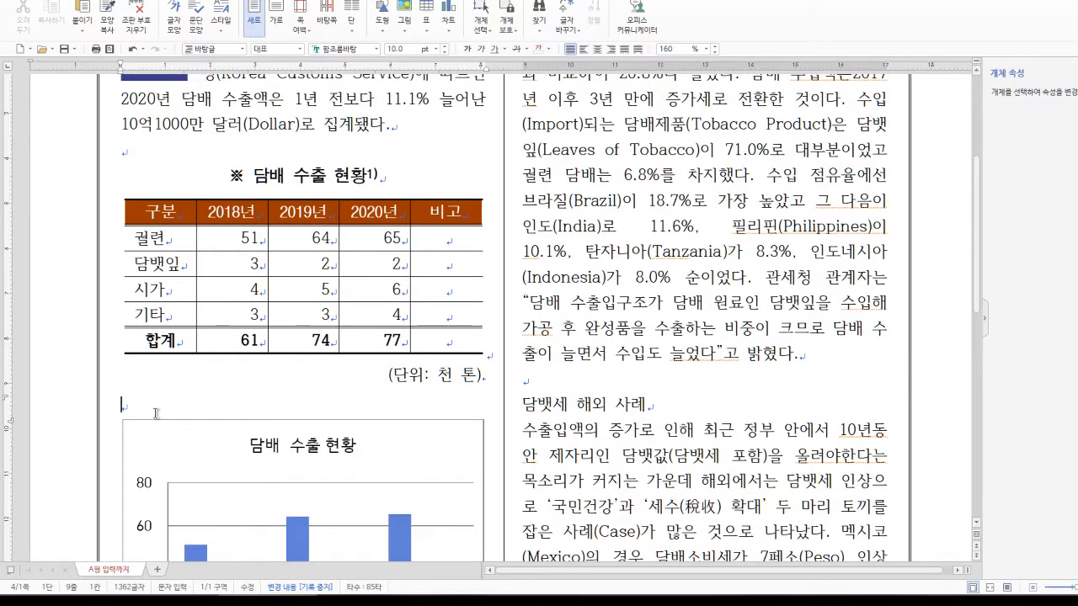
- Review the pasted chart's size and position in its object properties (개체 속성) and close them without changes
scroll(156, 413, "down", 5)
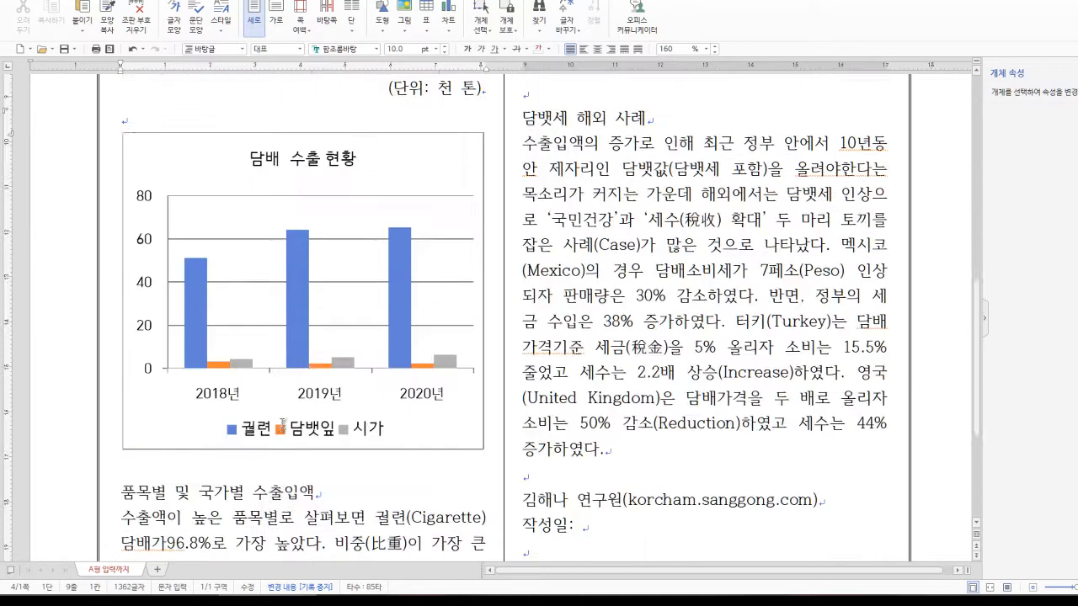
left_click(480, 168)
right_click(480, 168)
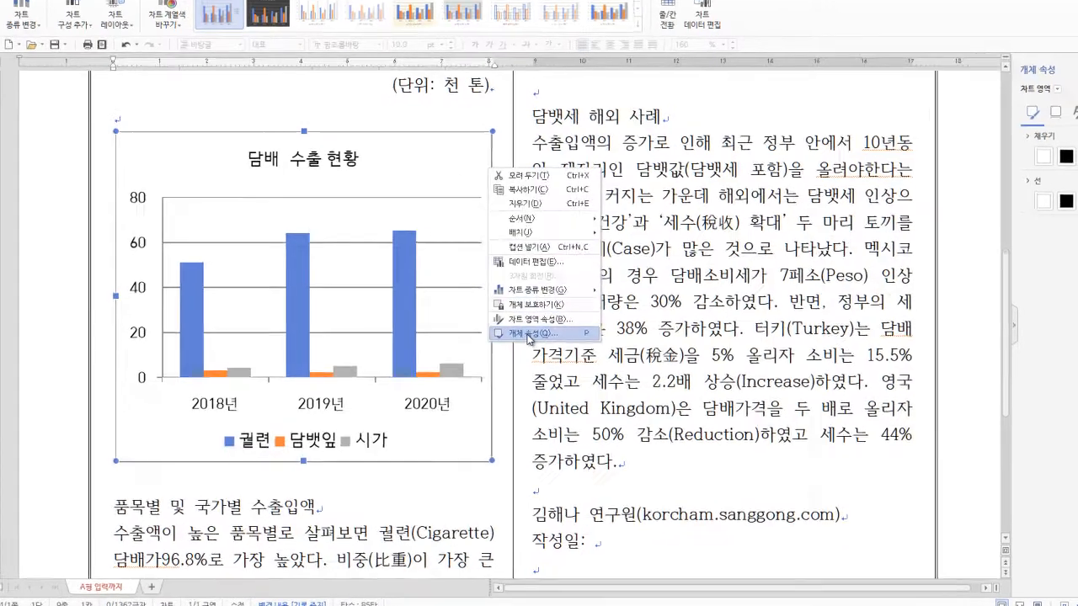
left_click(518, 326)
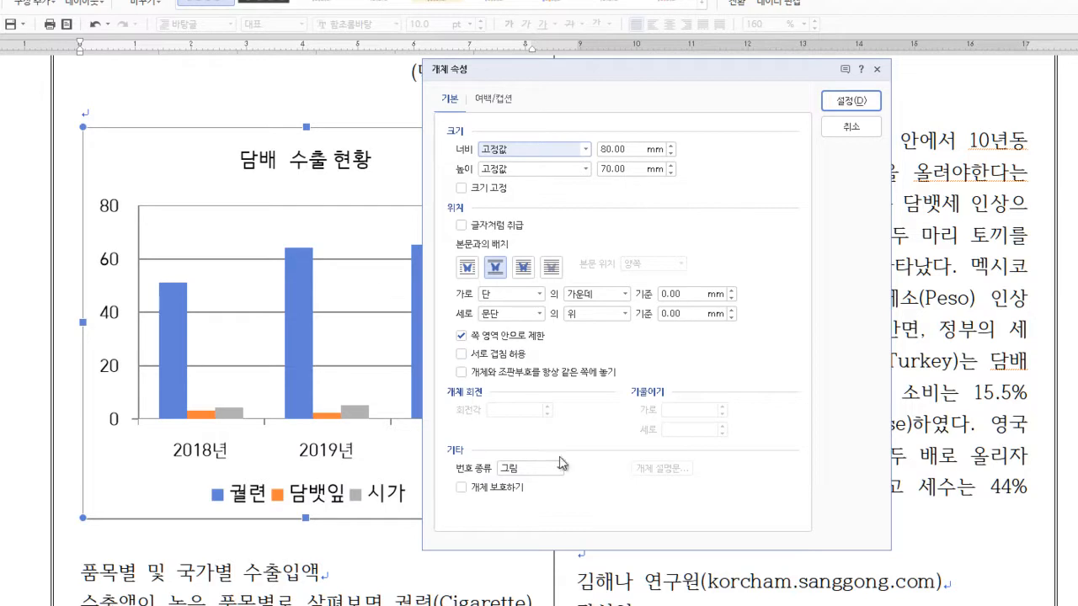
left_click(878, 72)
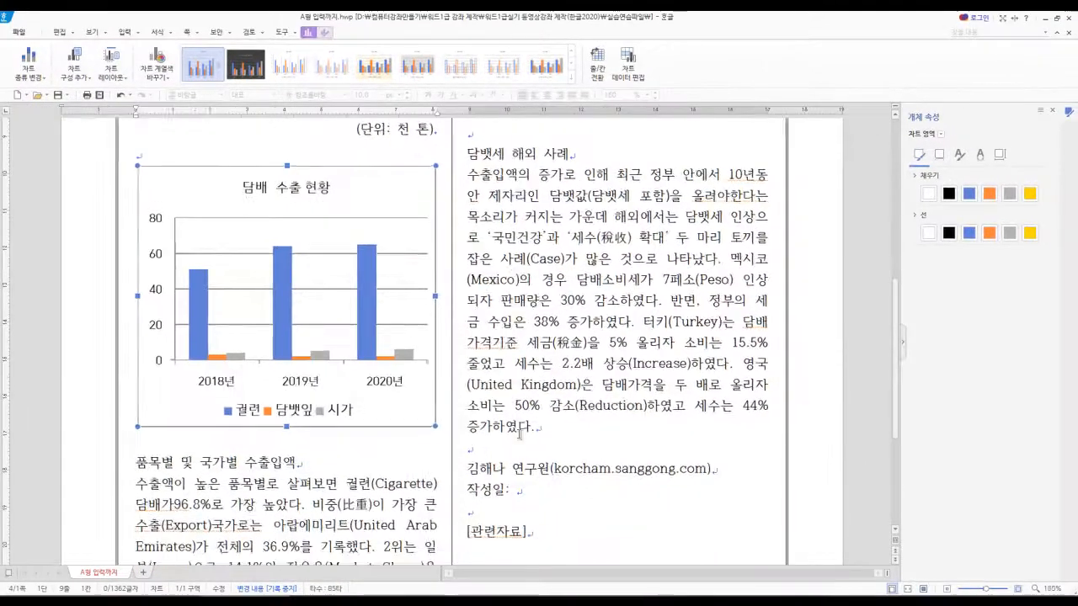
- Compare the chart's placement with the answer sheet in A형(정답).pdf and return to A형(표지).pdf
scroll(519, 433, "down", 3, "ctrl")
scroll(501, 414, "down", 1, "ctrl")
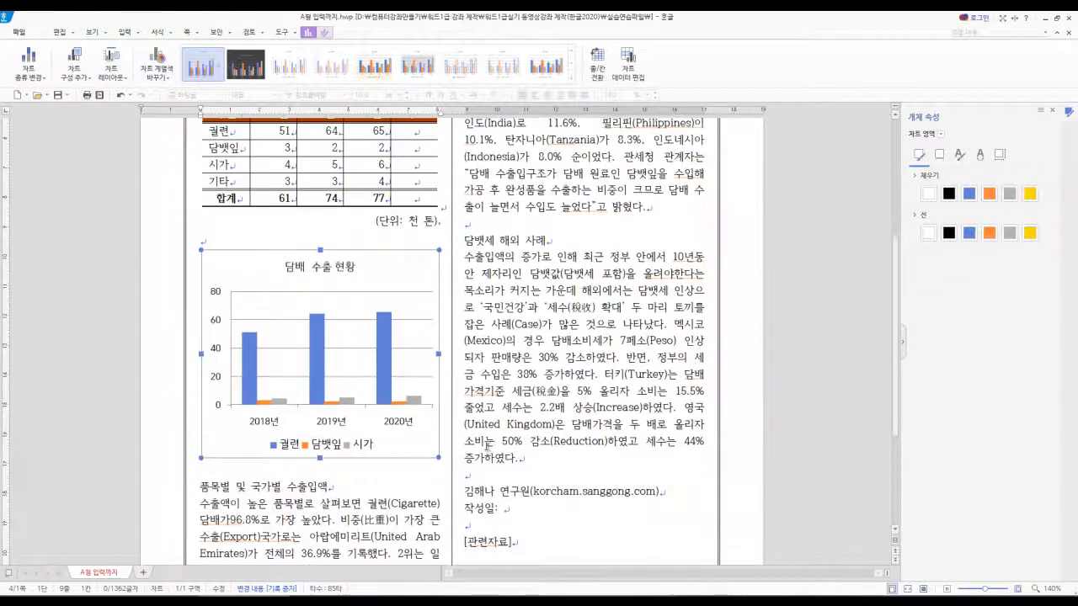
key("alt+Tab")
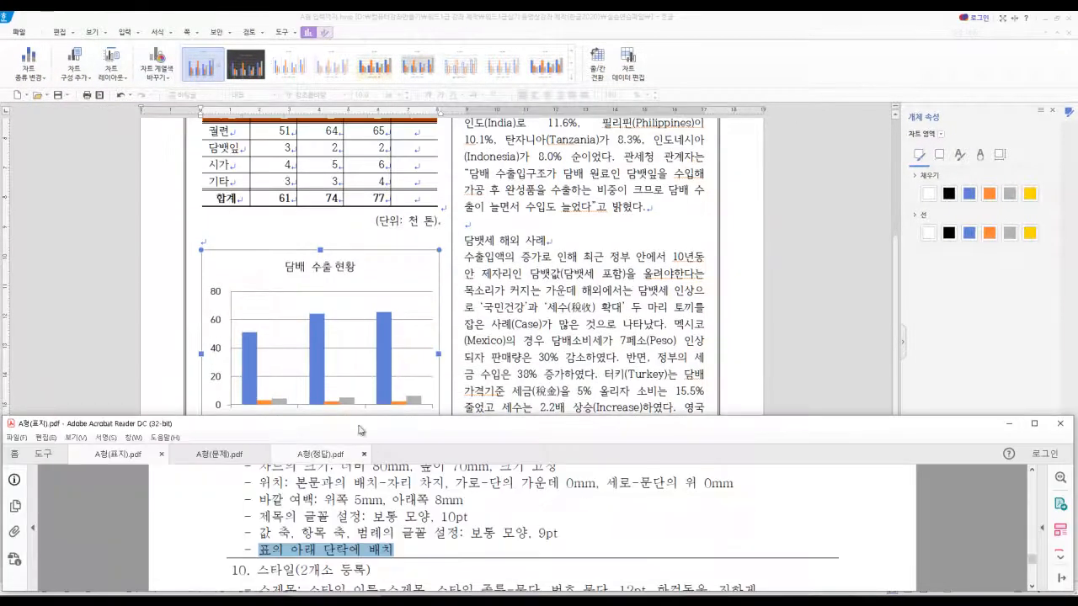
left_click(222, 457)
left_click(297, 455)
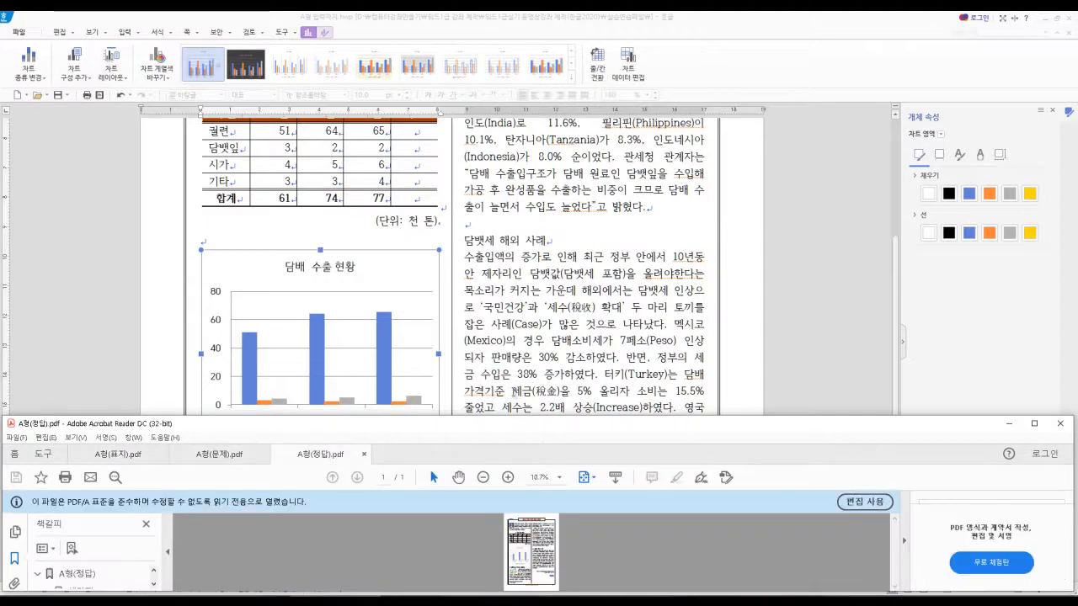
double_click(509, 424)
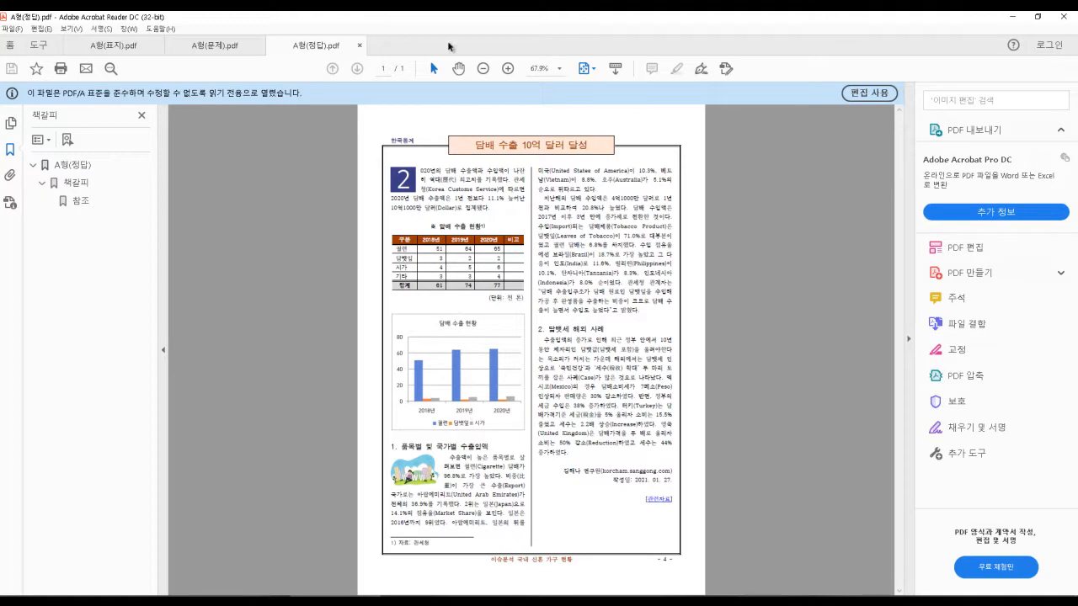
left_click(135, 48)
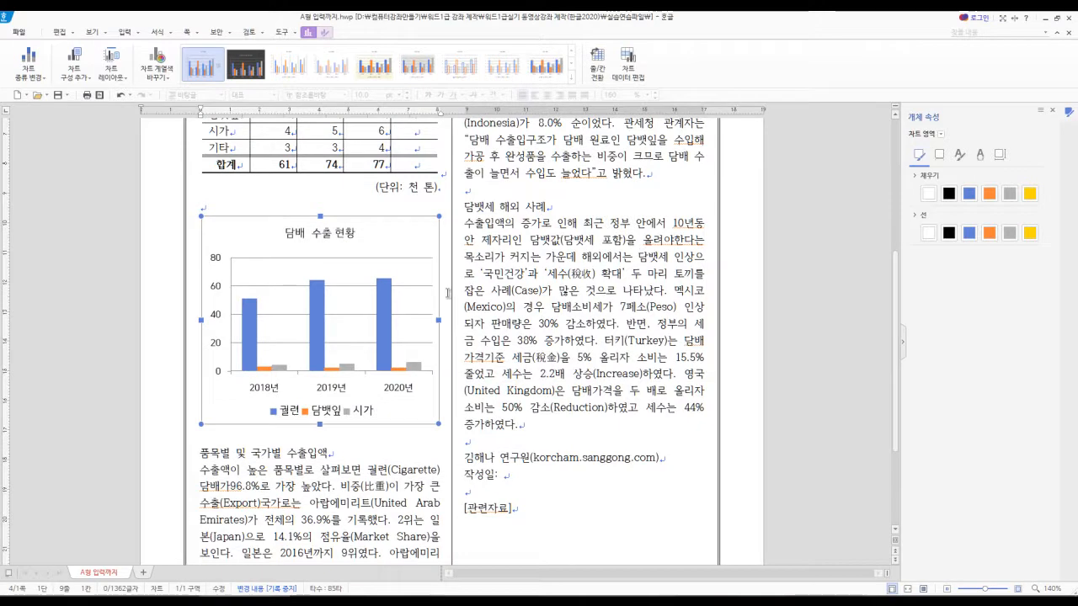
- Restore the Hangul window above the PDF reader and delete the chart below the table
scroll(521, 389, "down", 2)
scroll(520, 389, "down", 1)
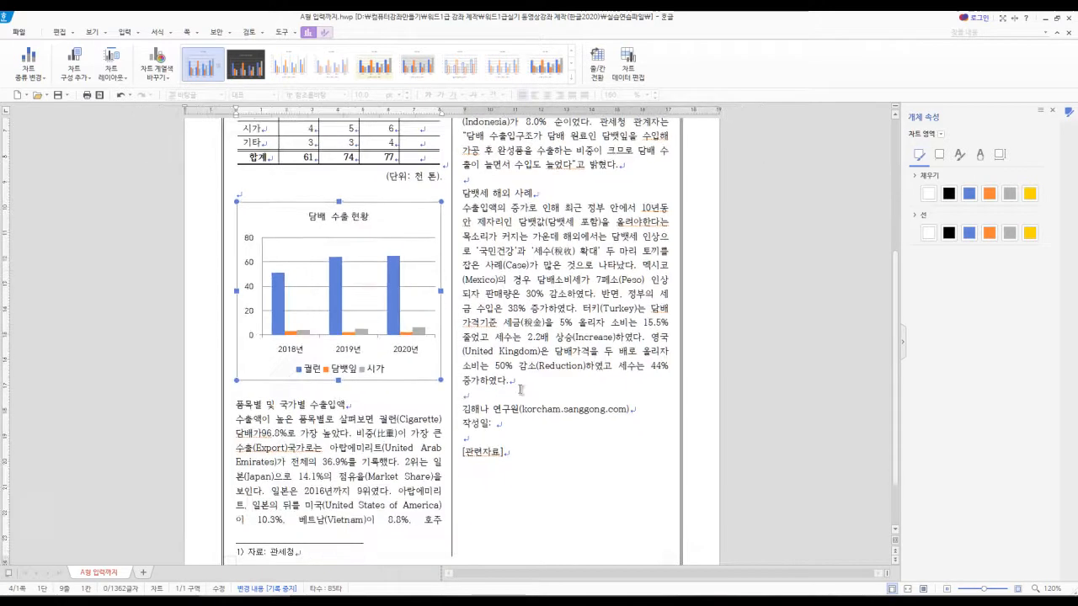
scroll(518, 389, "up", 2)
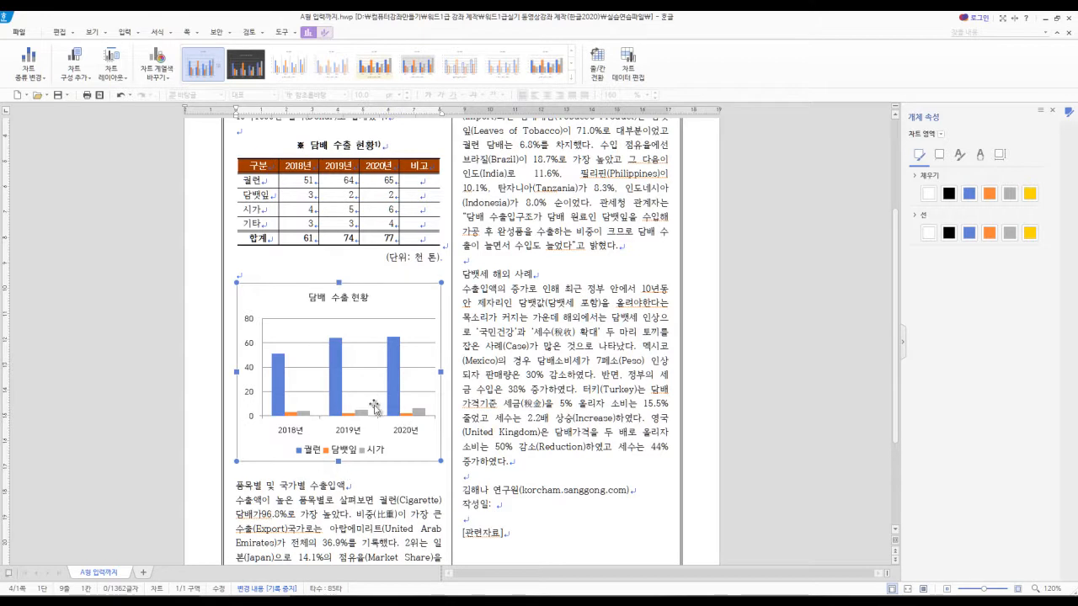
double_click(482, 20)
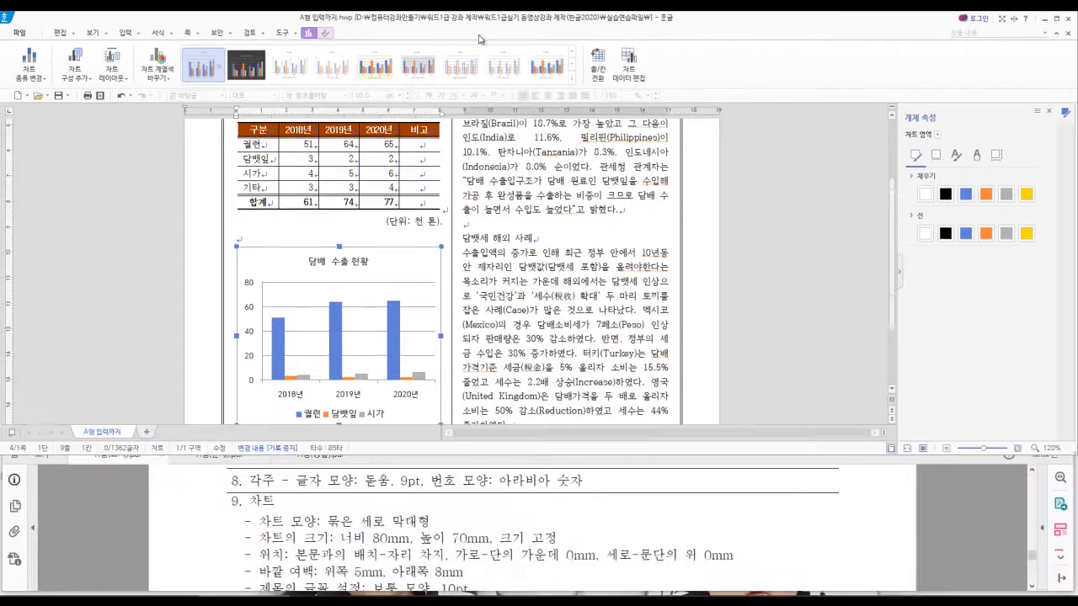
key("Delete")
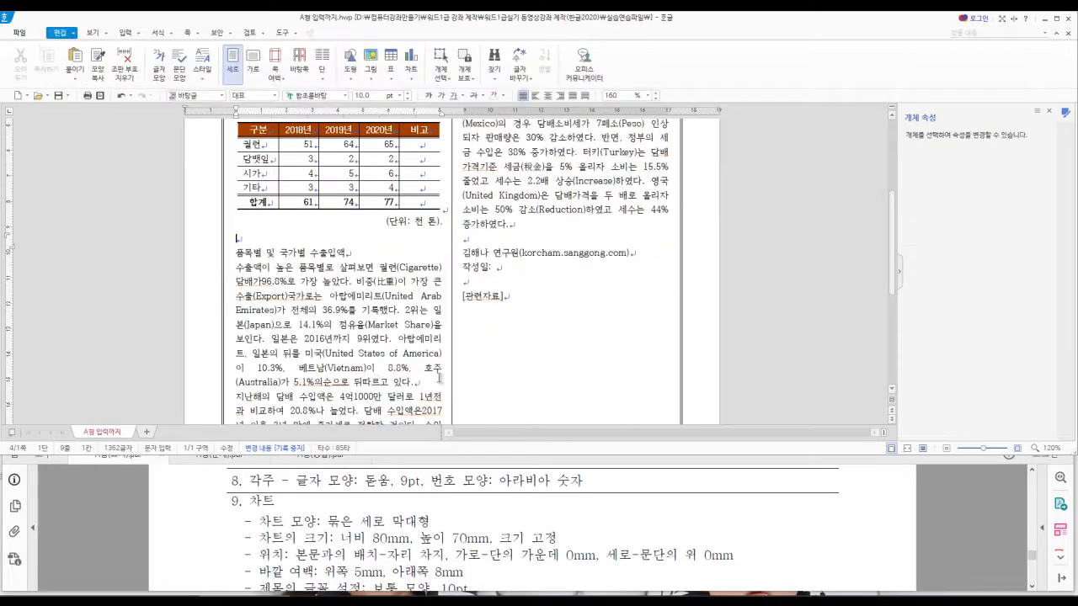
- Check the chart requirements in A형(표지).pdf and the sample chart in A형(문제).pdf
left_click(427, 548)
scroll(389, 540, "down", 2)
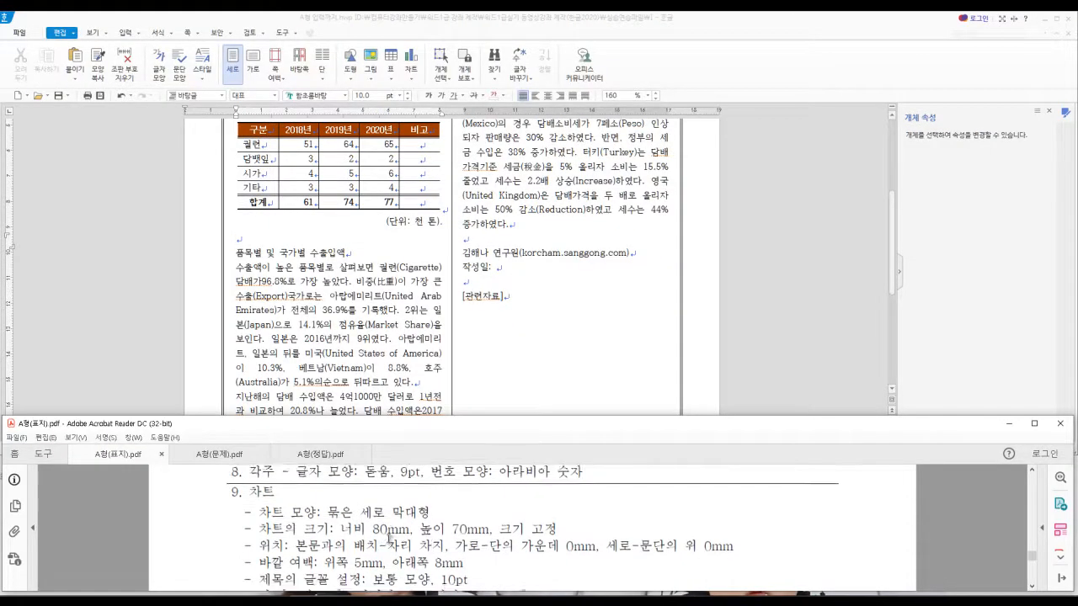
left_click(378, 285)
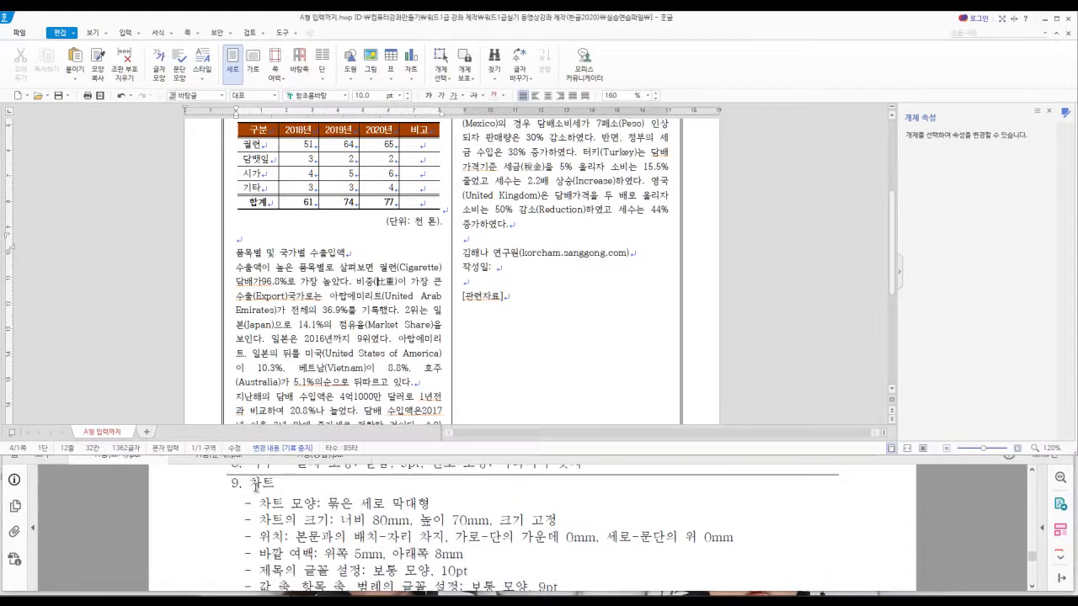
left_click(200, 459)
scroll(395, 476, "down", 1)
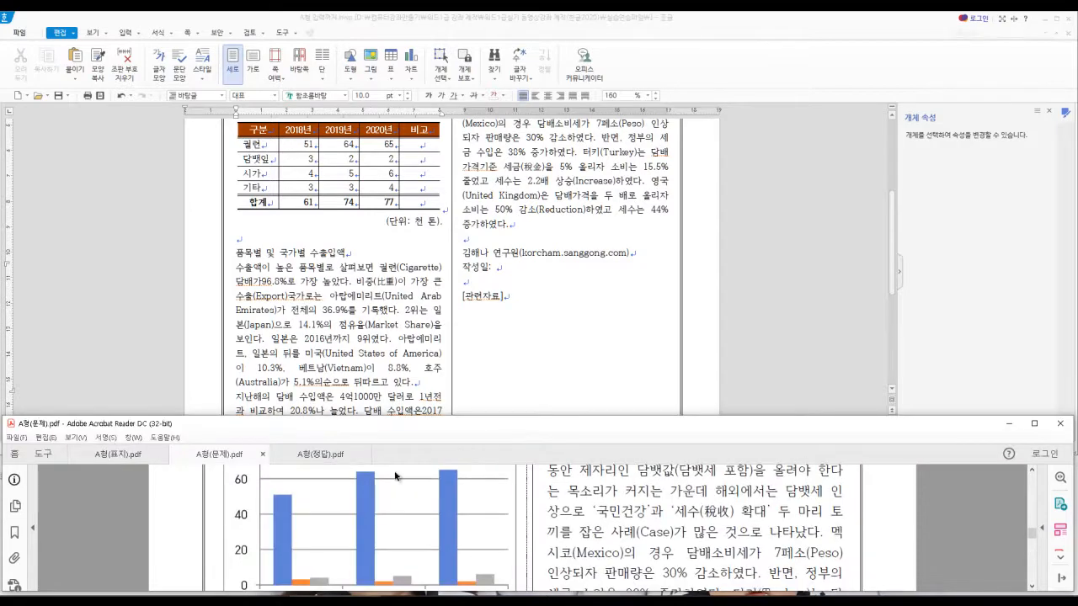
double_click(417, 429)
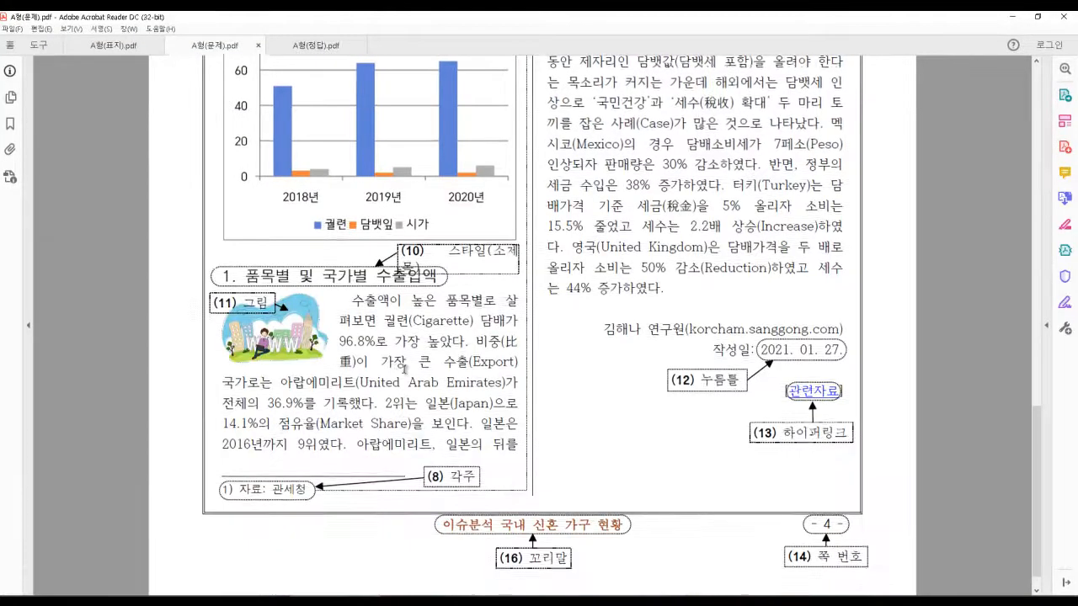
scroll(404, 368, "up", 1)
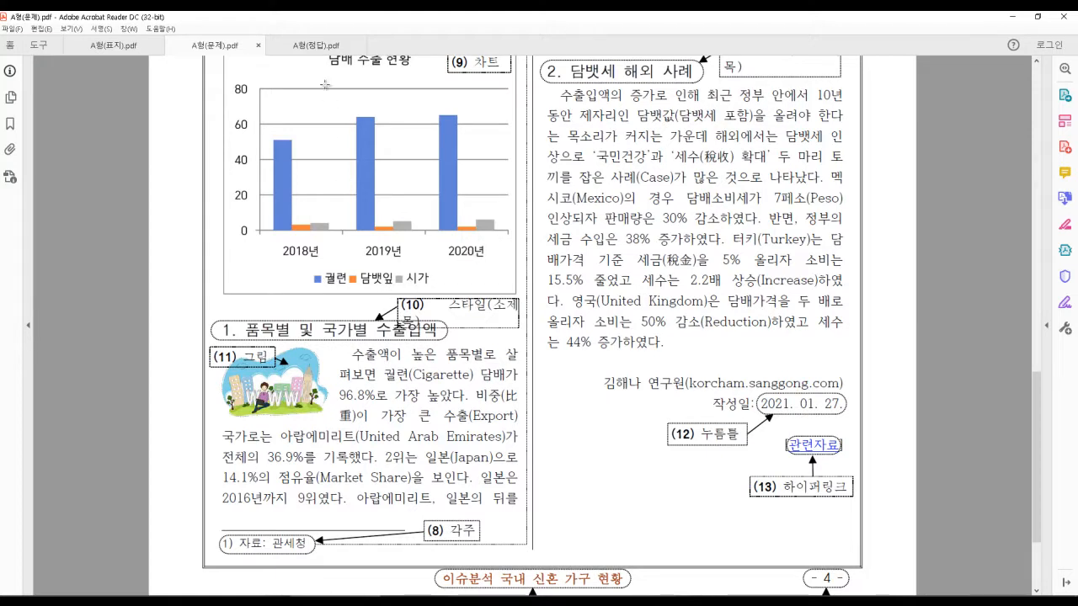
double_click(362, 18)
- Create a clustered column chart from the table cells 구분 through the 시가 row for 2018년 to 2020년 and close the chart data editor
scroll(338, 254, "up", 3)
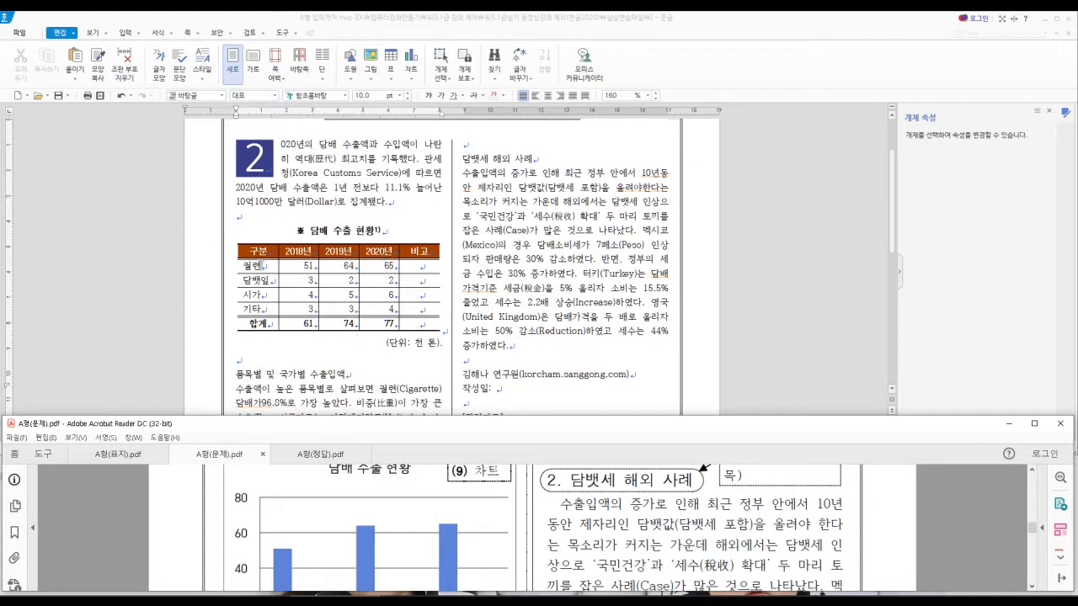
left_click_drag(253, 266, 379, 294)
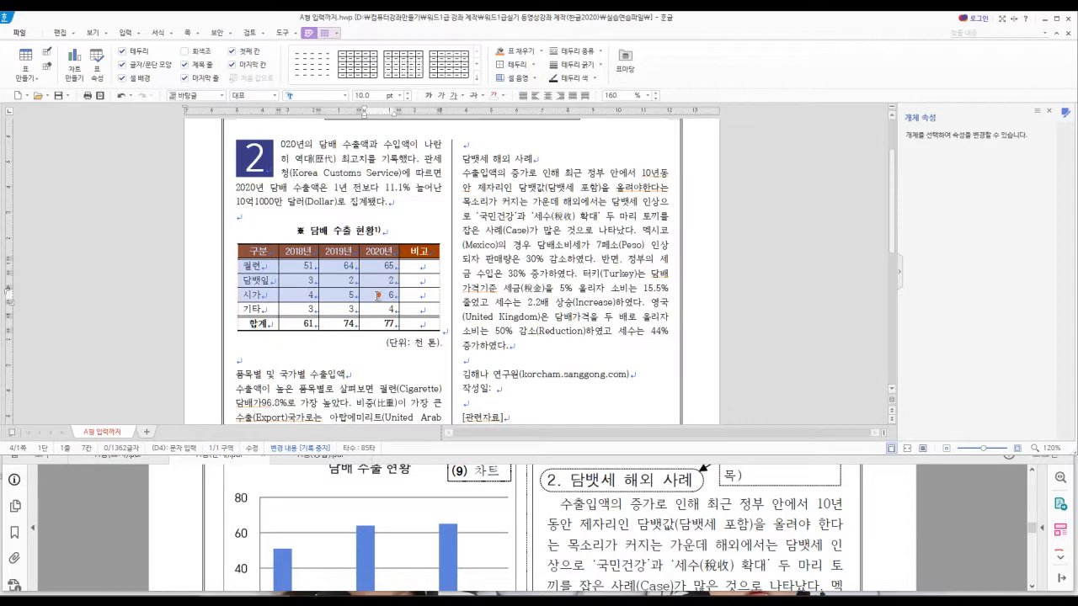
right_click(378, 299)
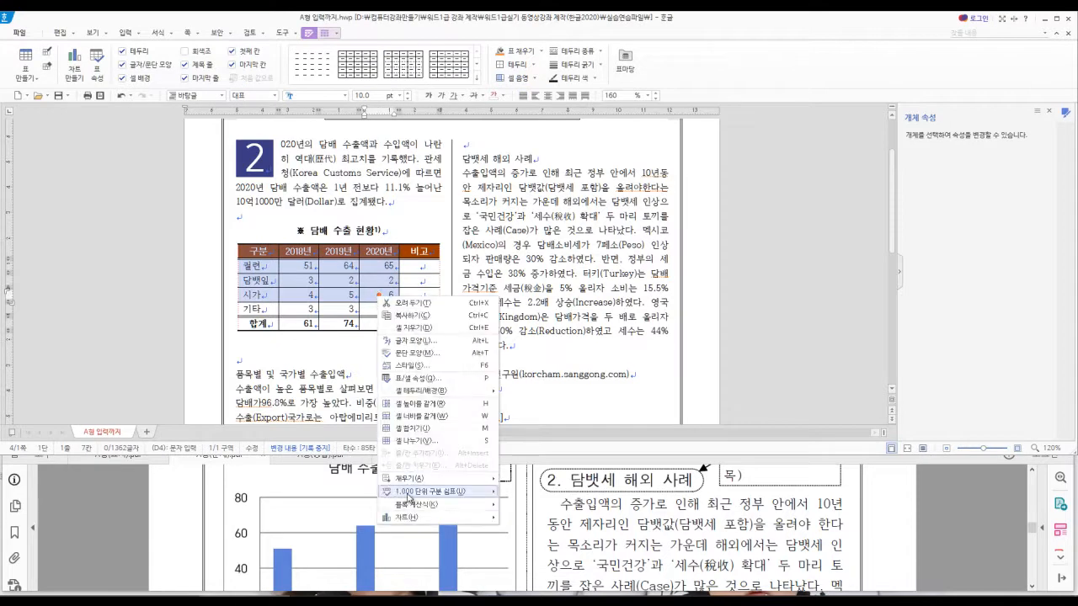
mouse_move(408, 518)
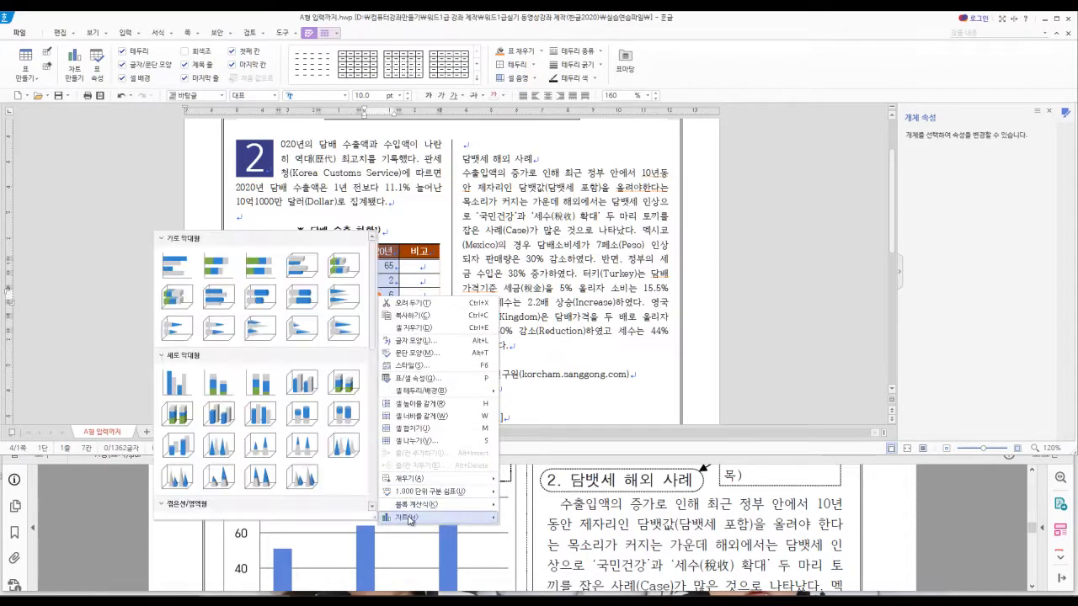
left_click(174, 383)
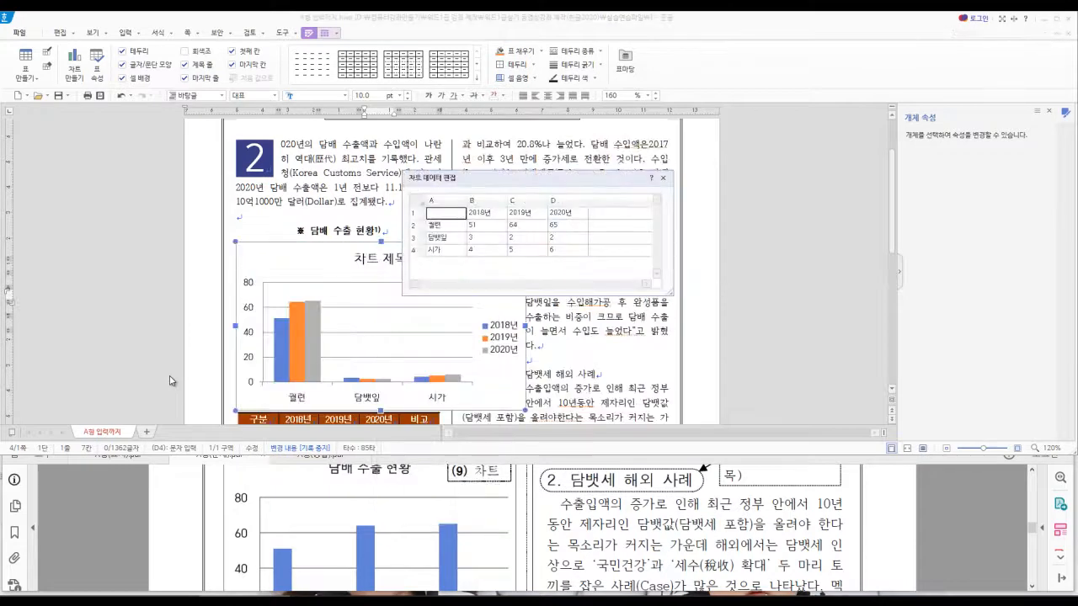
left_click(664, 178)
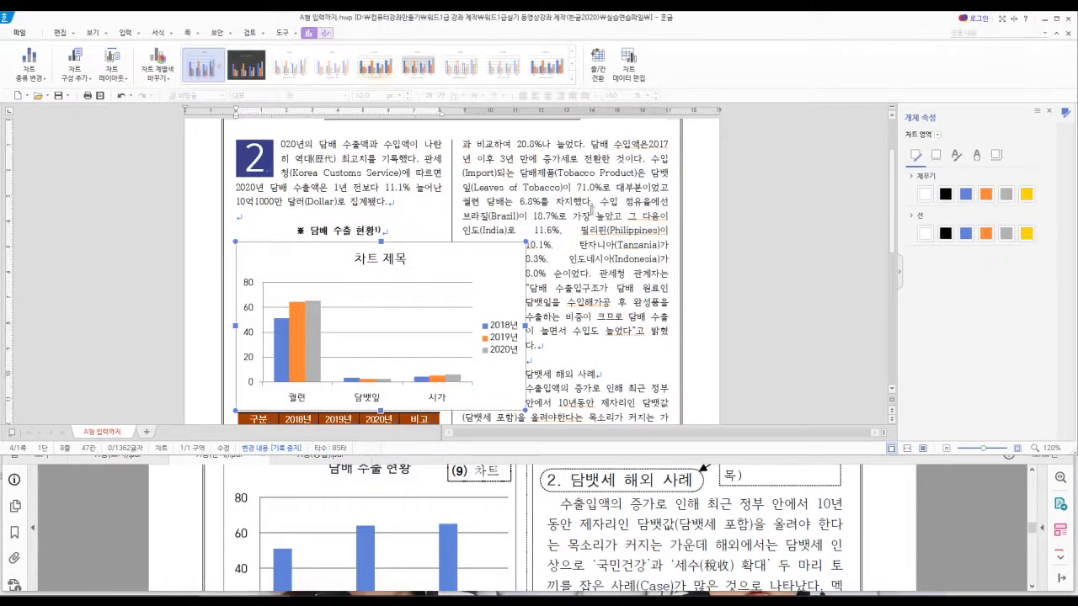
- Following the chart requirements in A형(표지).pdf, enter a width of 80 mm and a height of 70 mm in the chart's object properties
double_click(435, 303)
left_click(118, 454)
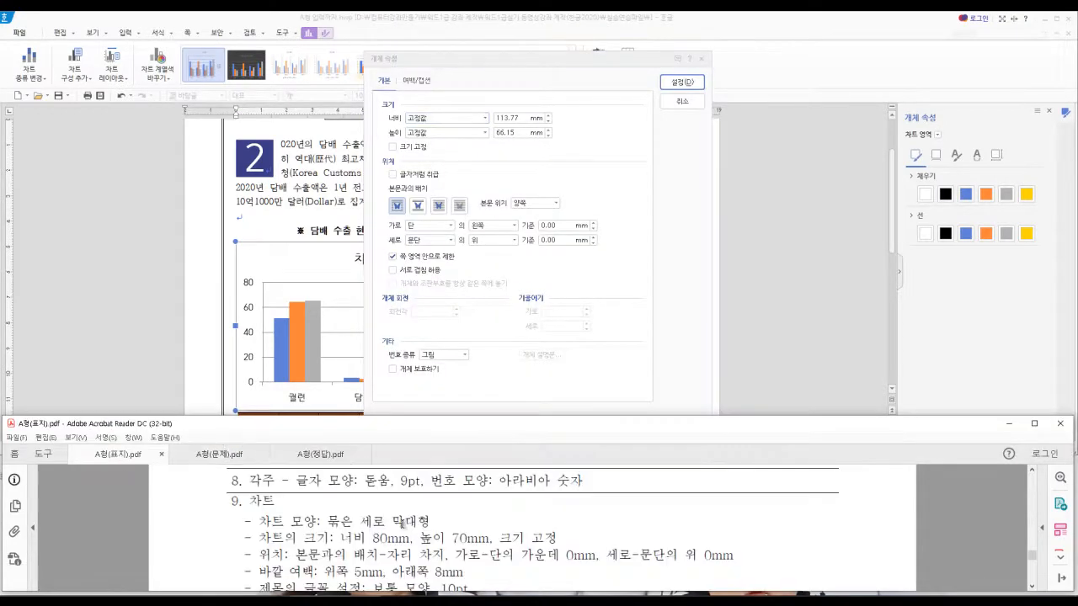
scroll(439, 556, "down", 1)
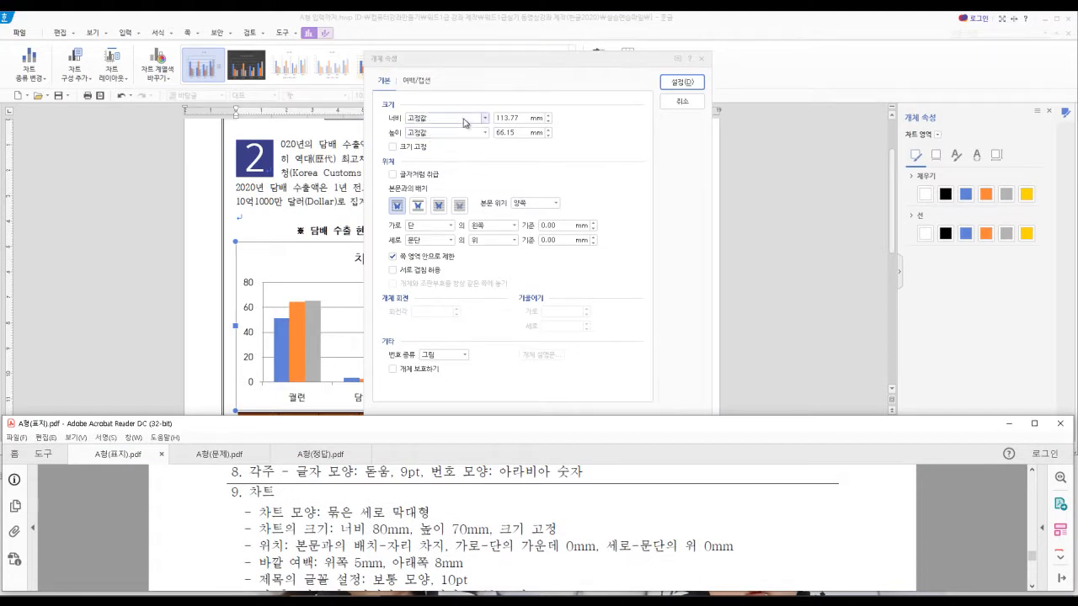
left_click(464, 120)
type("80")
key("Tab")
key("Tab")
type("70")
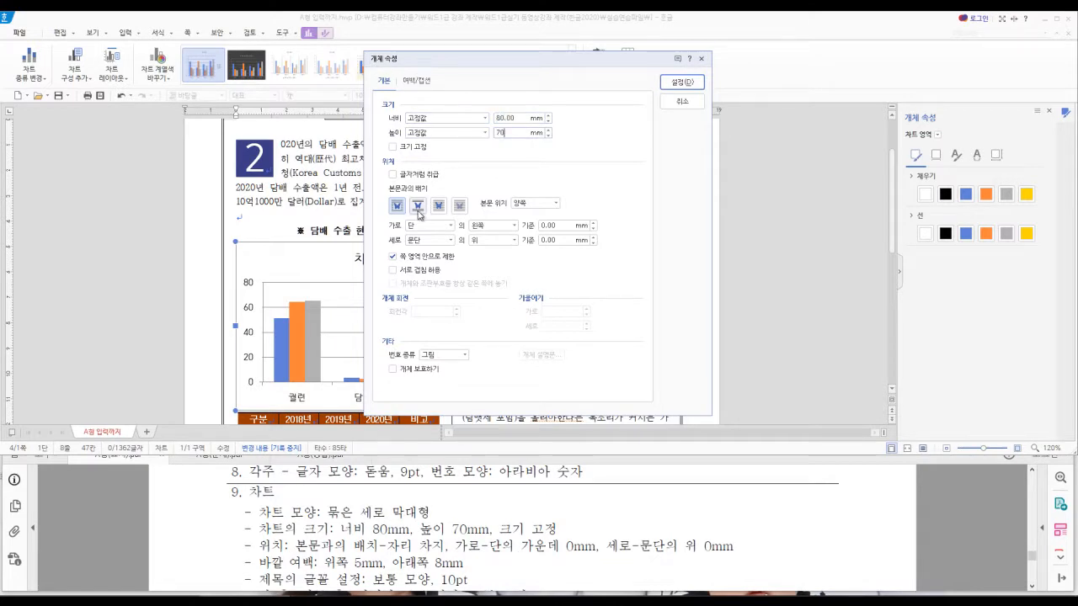
- Set the chart's text wrapping to 자리 차지 and its horizontal position to 가운데 of the 단
left_click(418, 210)
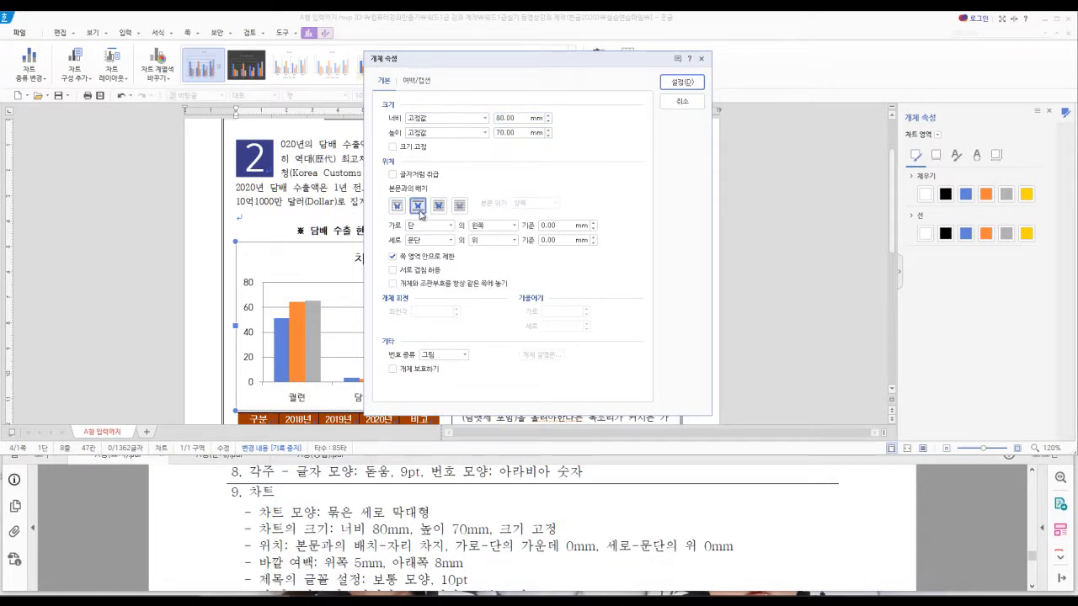
left_click(514, 226)
left_click(501, 246)
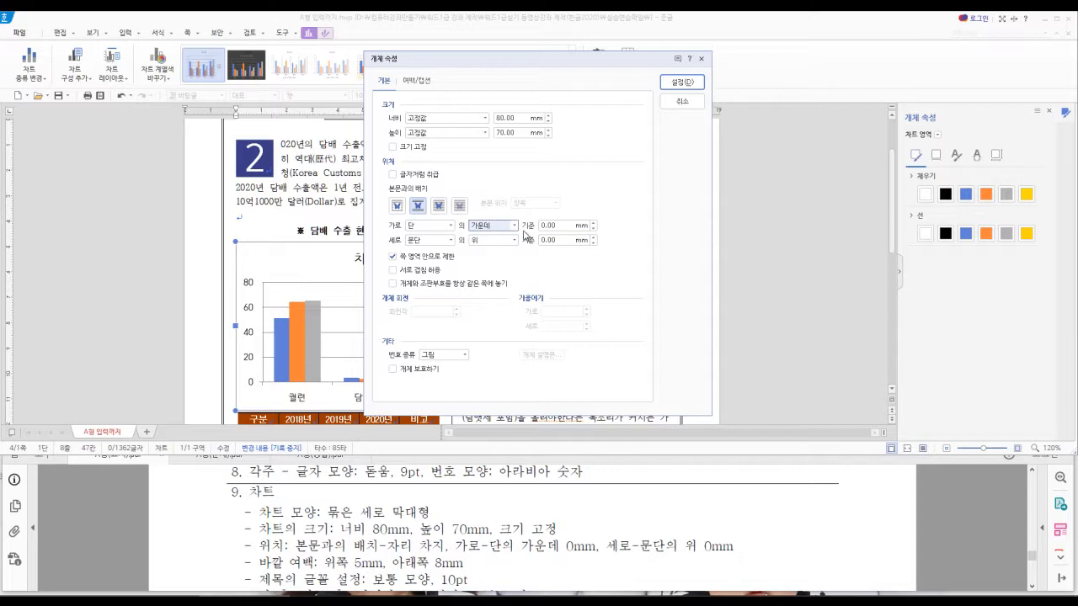
- Set the chart's outer margins to 5 mm for 위쪽 and 8 mm for 아래쪽 and apply the object properties
left_click(418, 83)
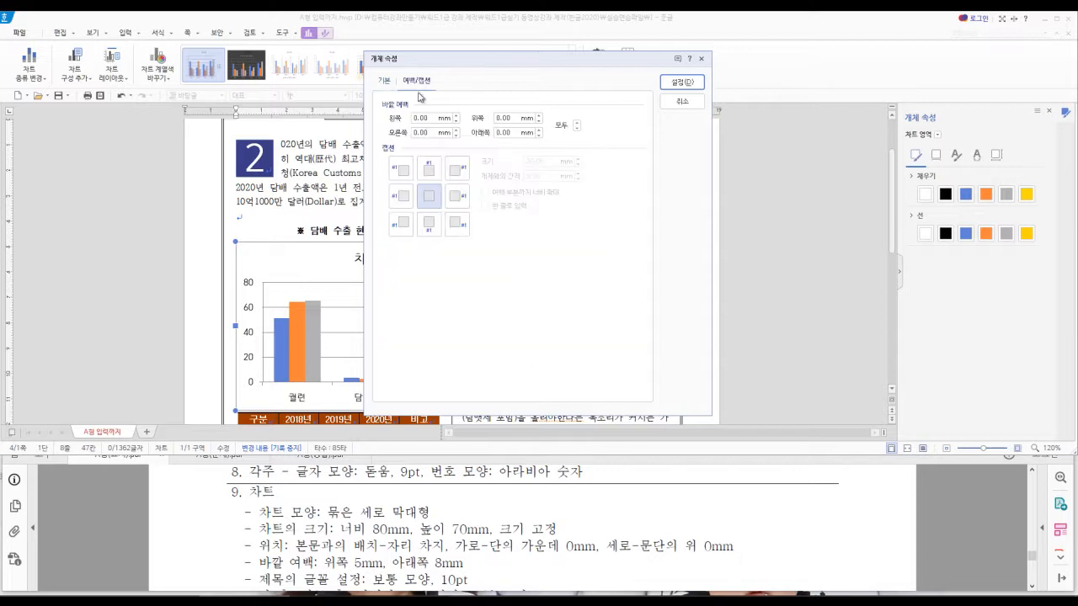
key("Tab")
key("Tab")
key("Tab")
type("5")
key("Tab")
left_click(682, 85)
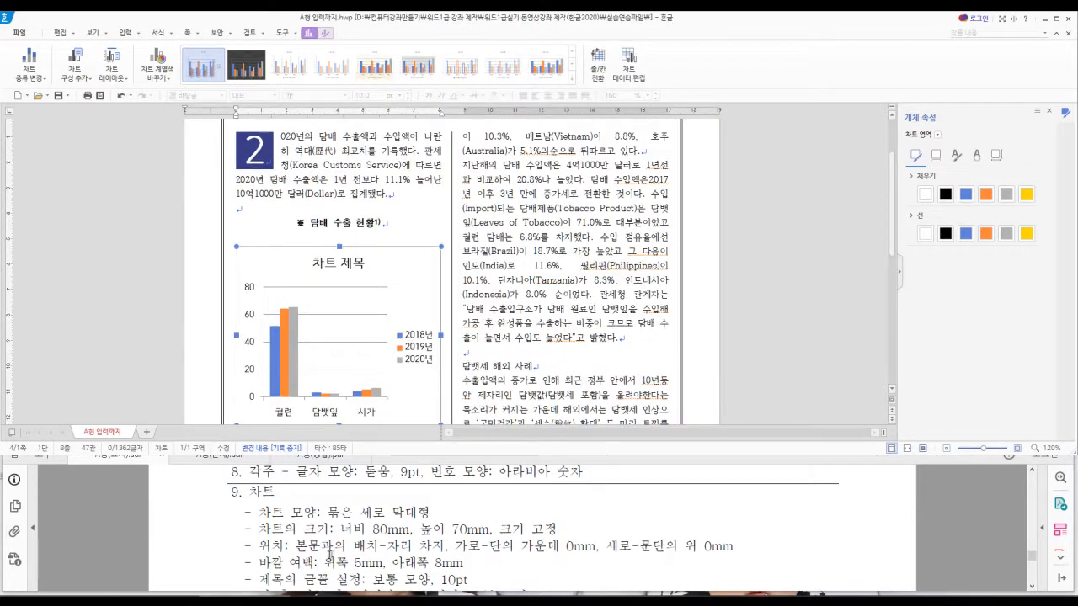
- Open the chart title for editing and look up its wording on the sample chart in A형(문제).pdf
scroll(353, 569, "down", 2)
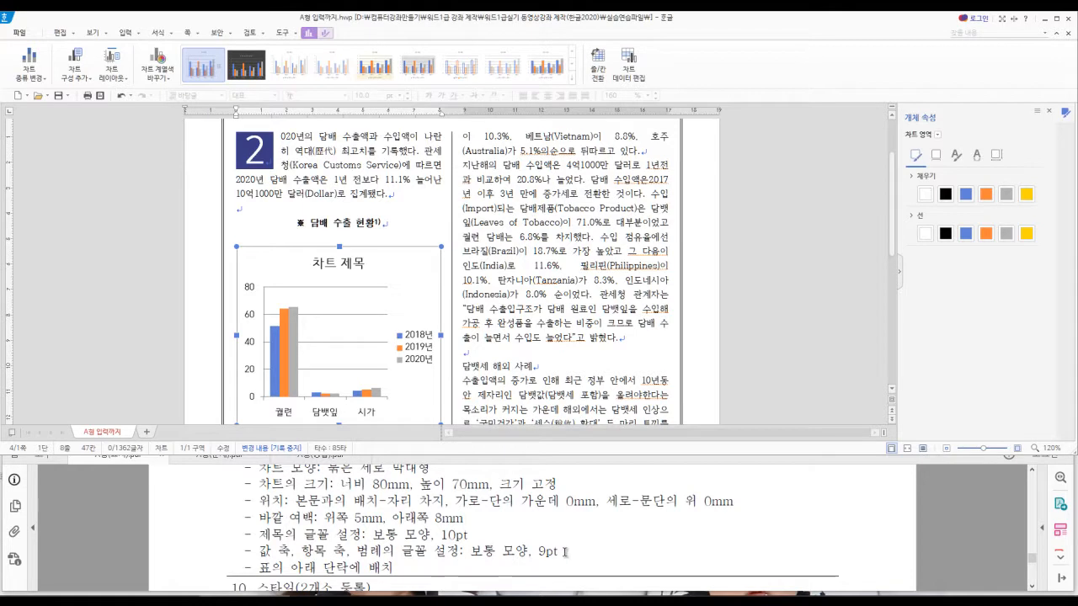
left_click(340, 268)
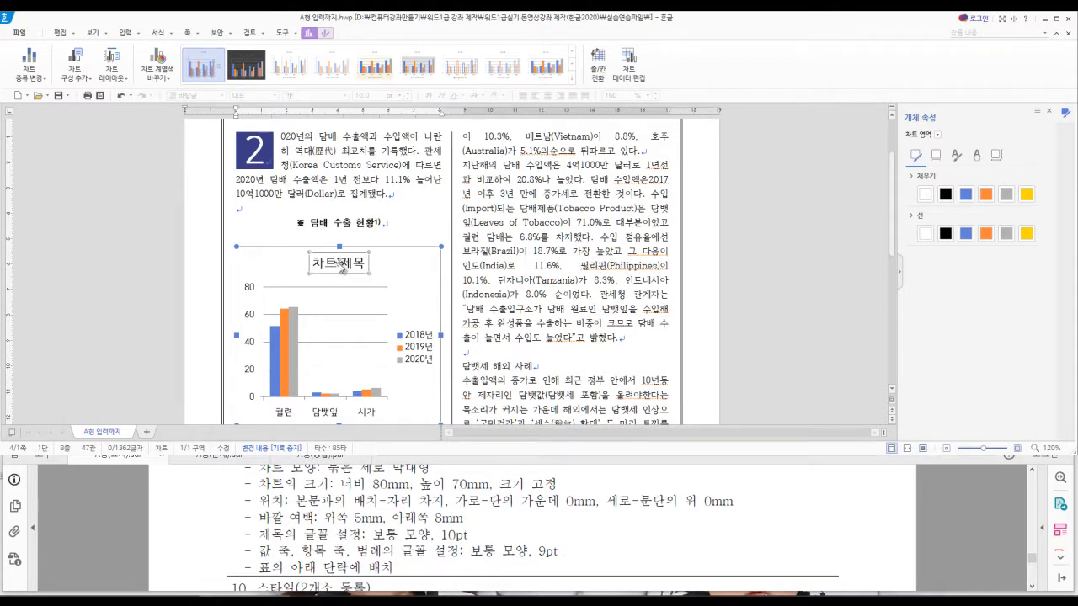
right_click(341, 267)
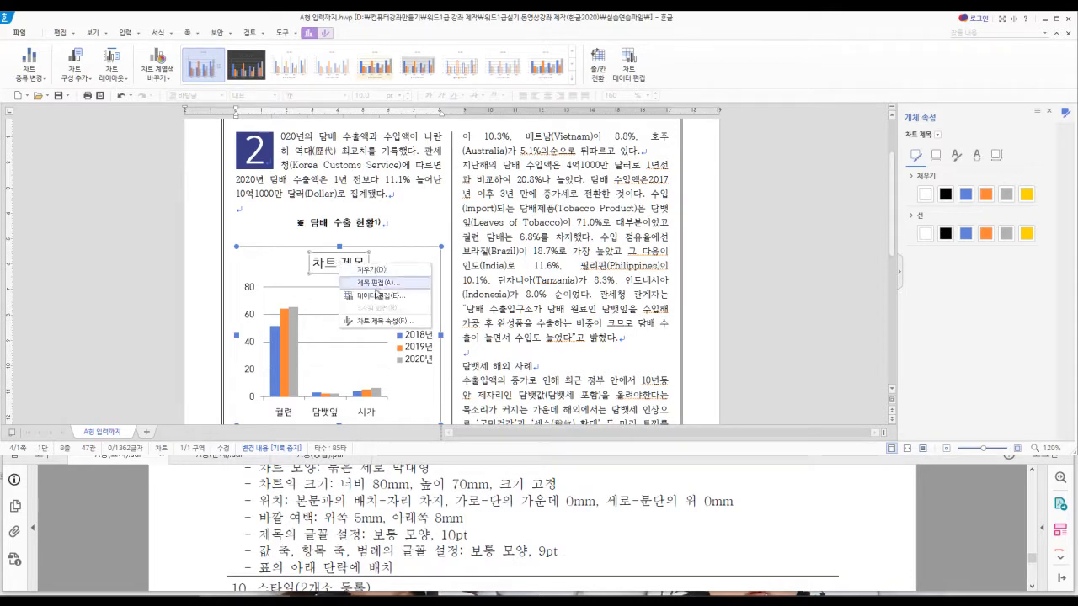
left_click(379, 284)
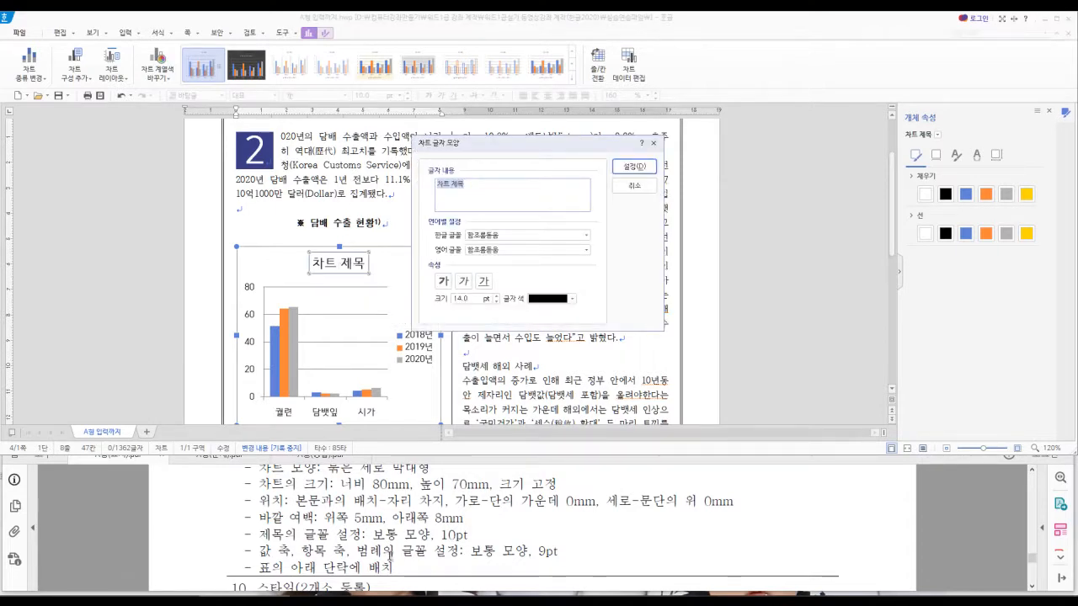
left_click(203, 459)
scroll(446, 531, "up", 1)
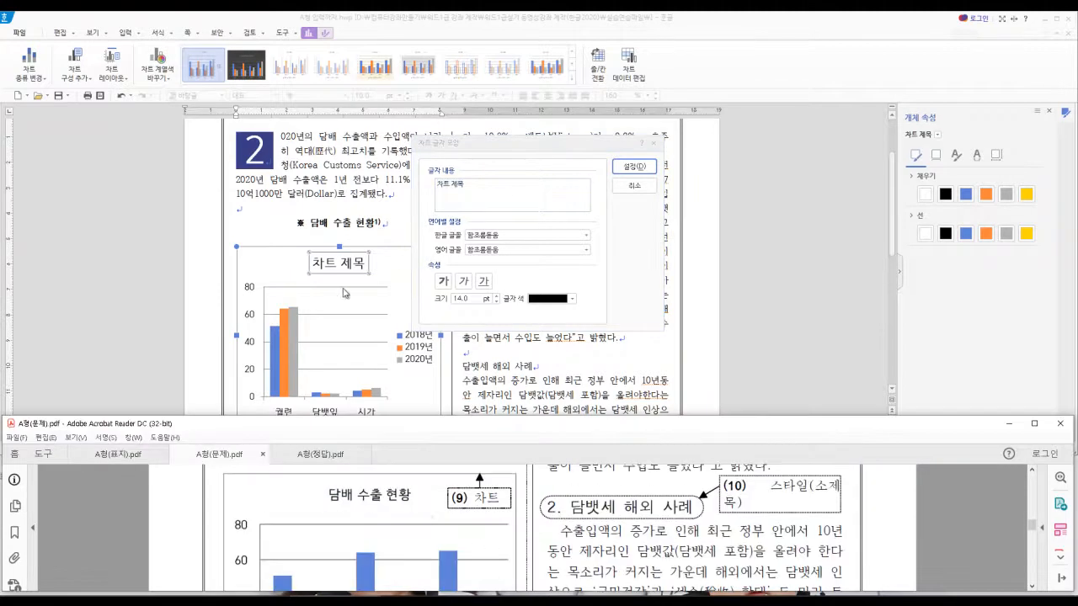
left_click(119, 455)
- Change the chart title text to 담배 수출 현황 and set its font size to 10 pt
left_click(481, 182)
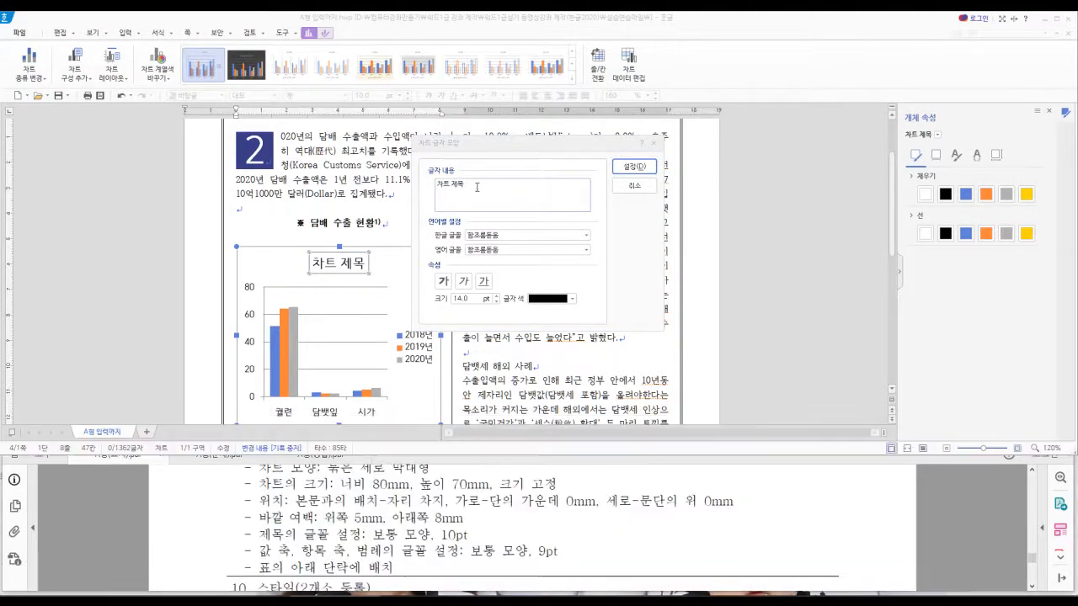
left_click_drag(481, 183, 346, 178)
type("ㄷ")
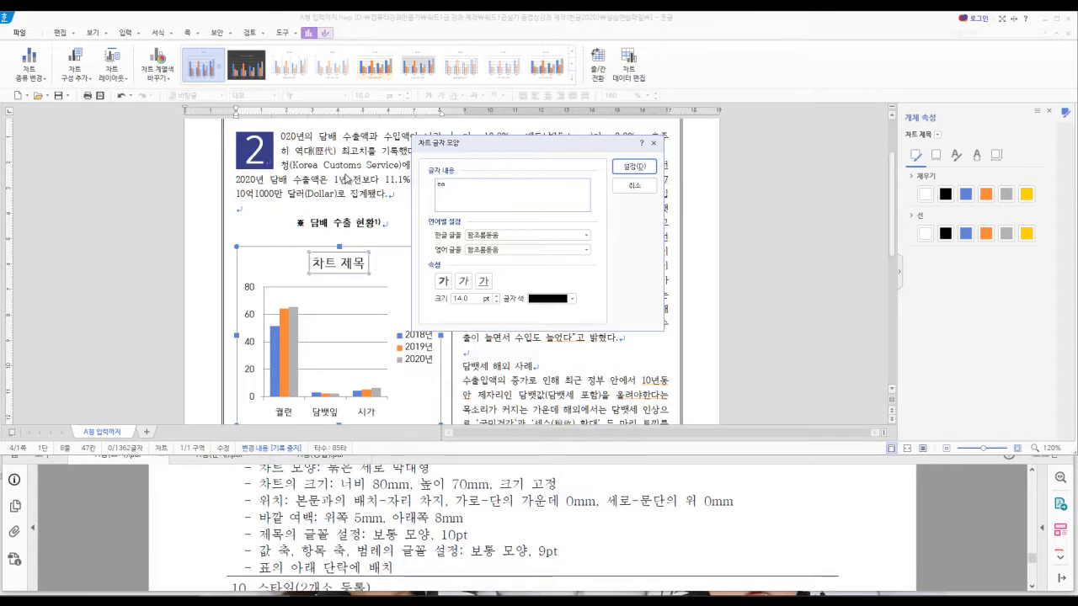
key("BackSpace")
key("BackSpace")
type("담배 수출 현황")
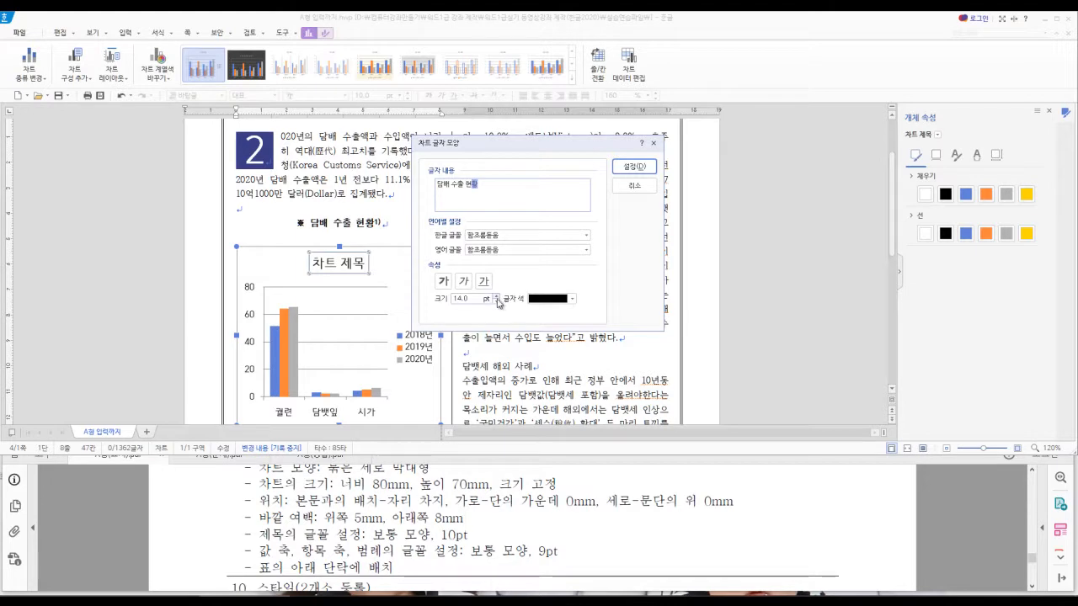
left_click(496, 302)
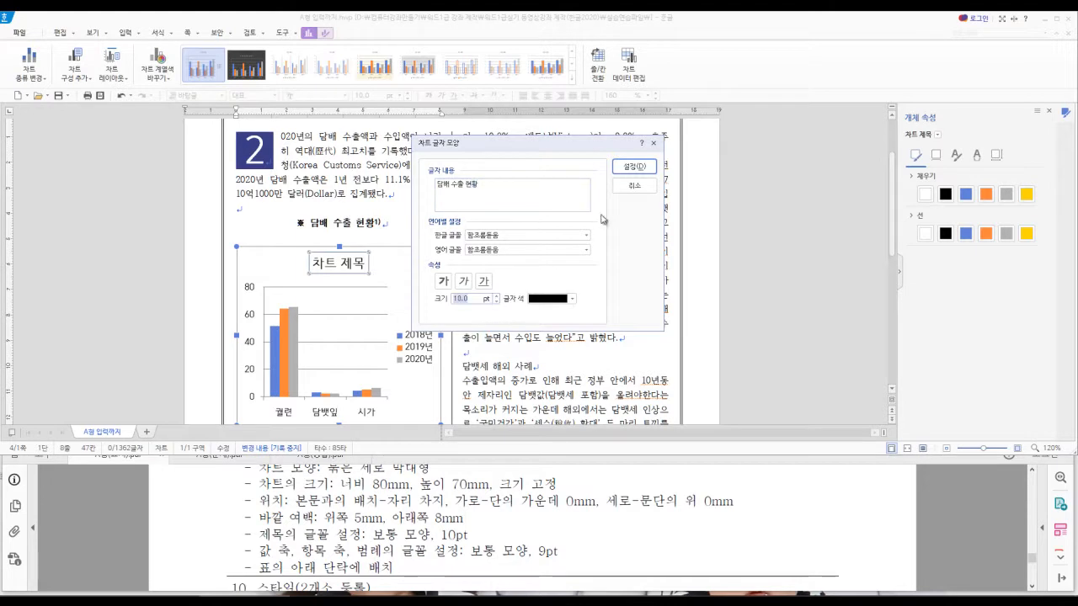
left_click(633, 168)
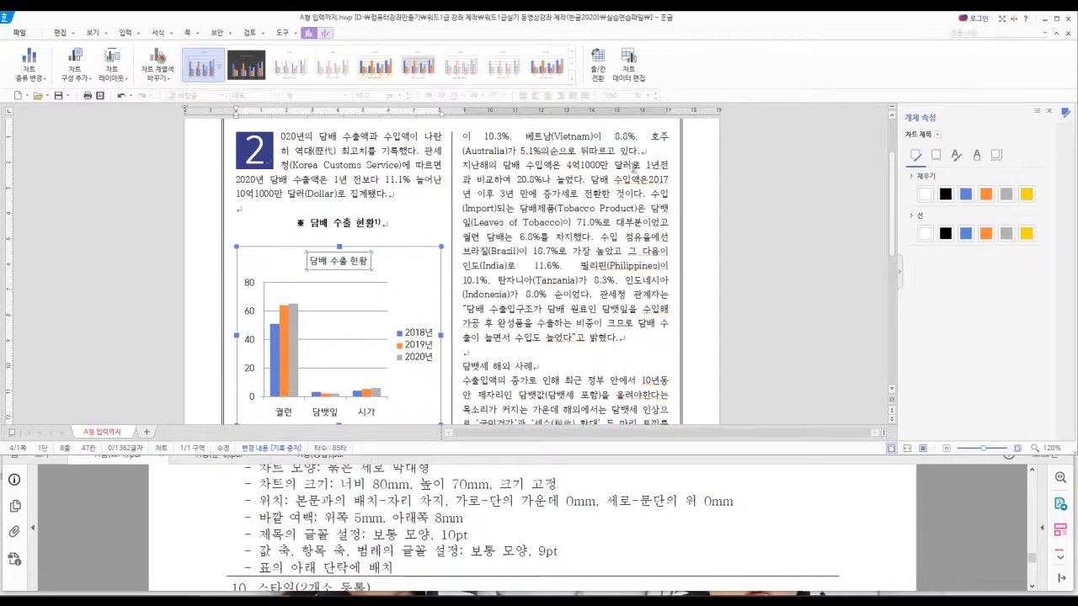
- Set the font size of the chart's value axis labels to 9 pt
left_click(252, 292)
right_click(252, 292)
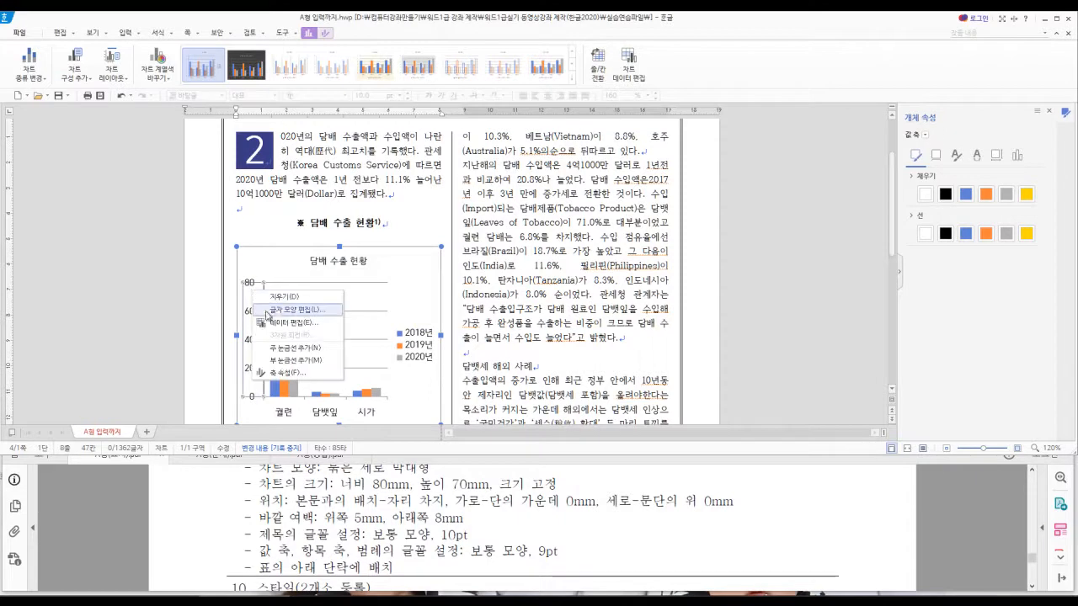
left_click(278, 318)
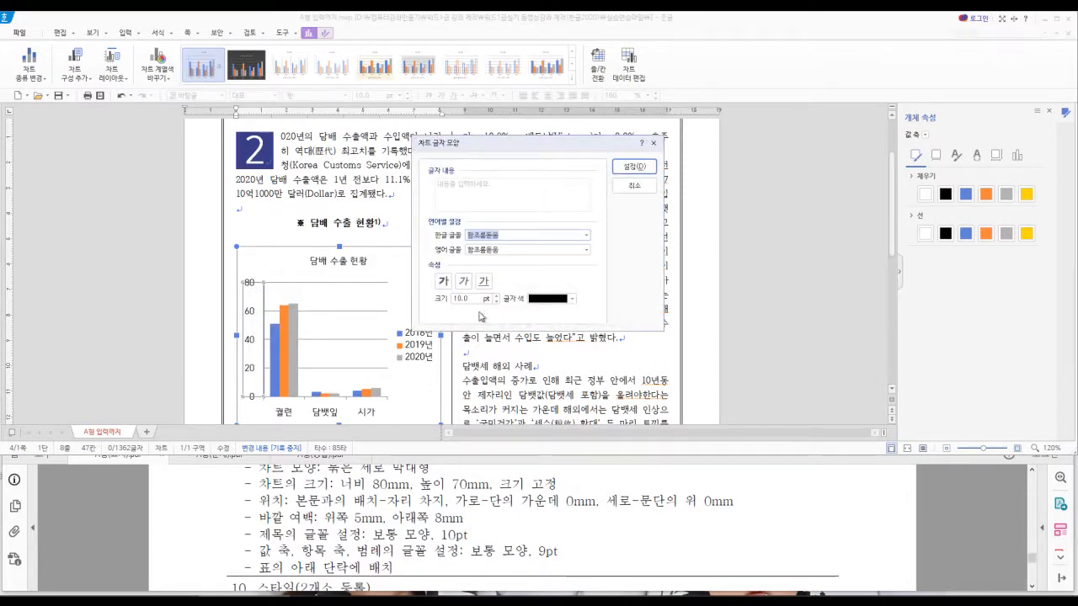
left_click(496, 301)
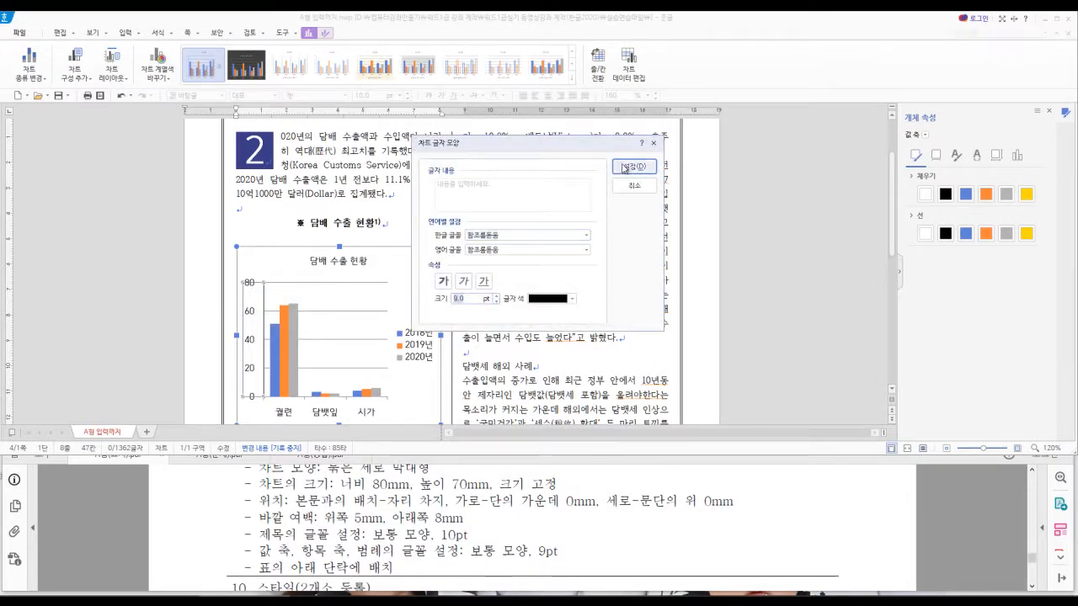
left_click(634, 166)
- Set the font size of the chart's category axis labels to 9 pt
left_click(330, 414)
left_click(328, 411)
right_click(326, 410)
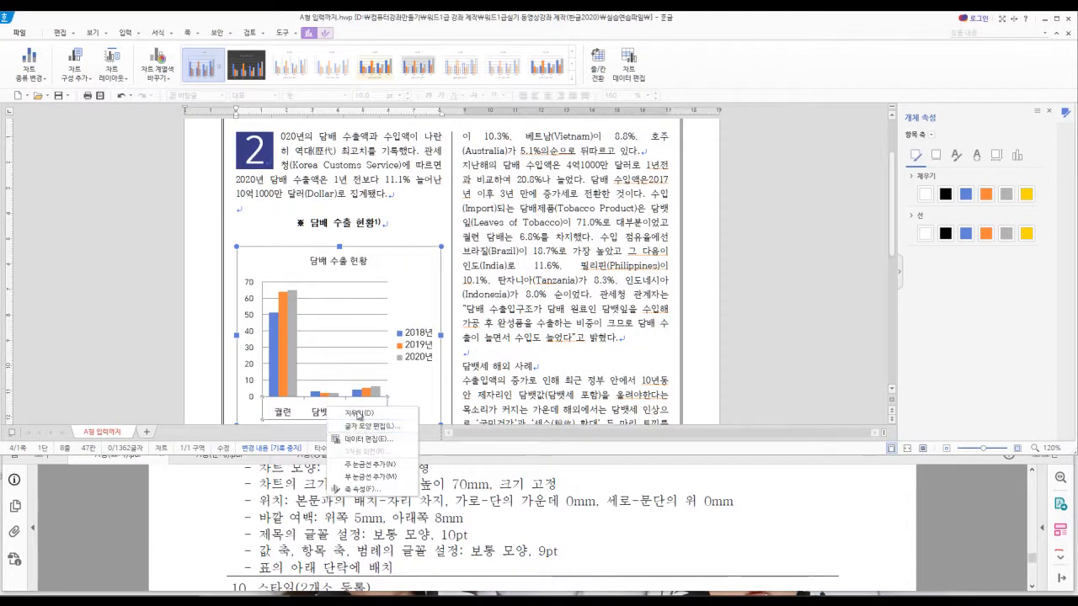
left_click(373, 426)
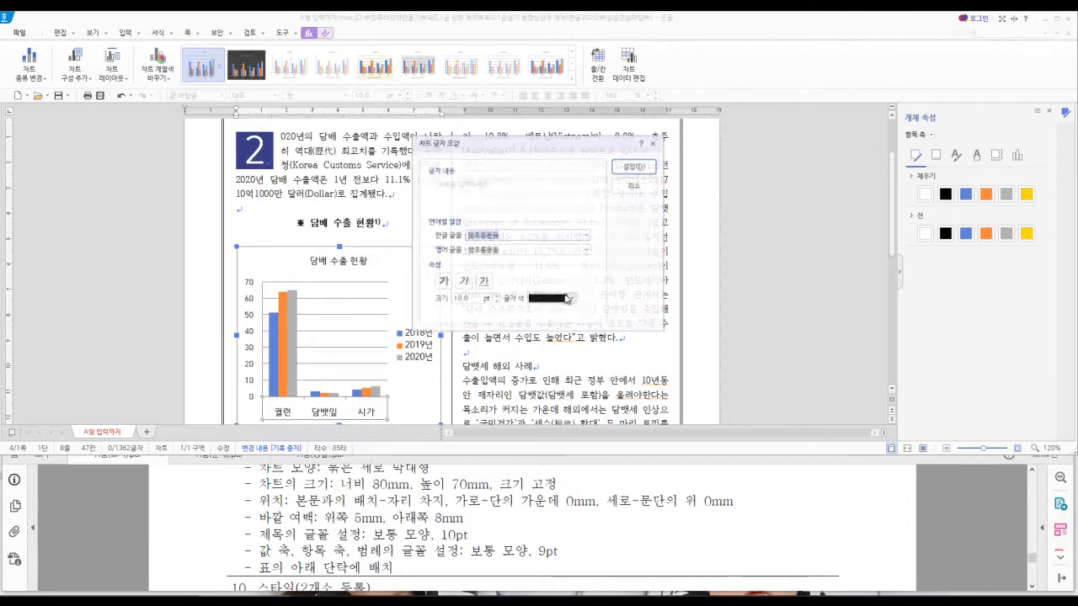
left_click(497, 302)
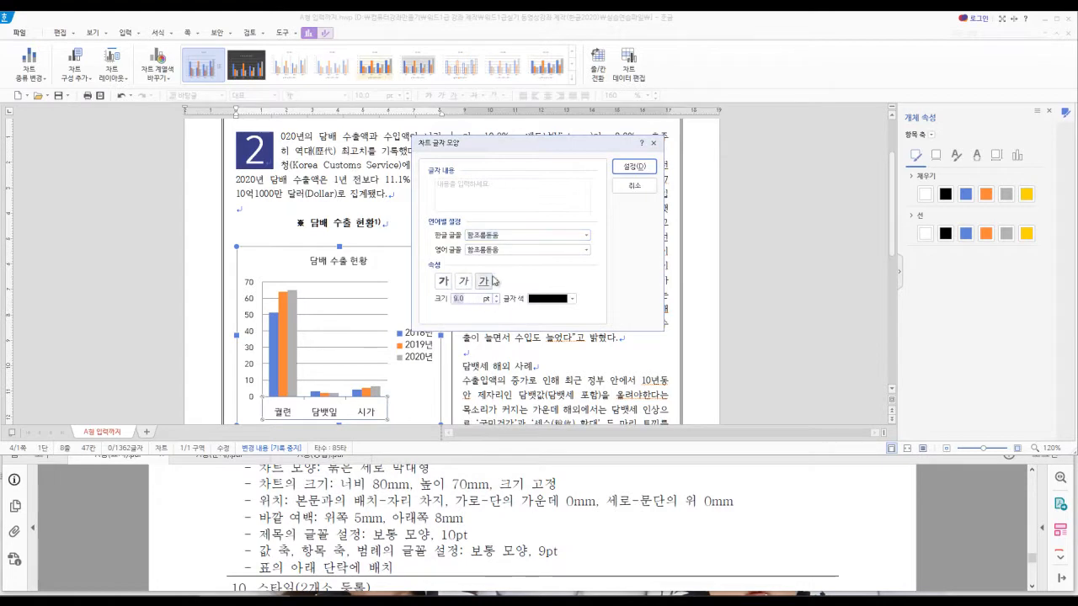
left_click(634, 167)
- Set the font size of the chart's legend to 9 pt
left_click(424, 345)
right_click(424, 346)
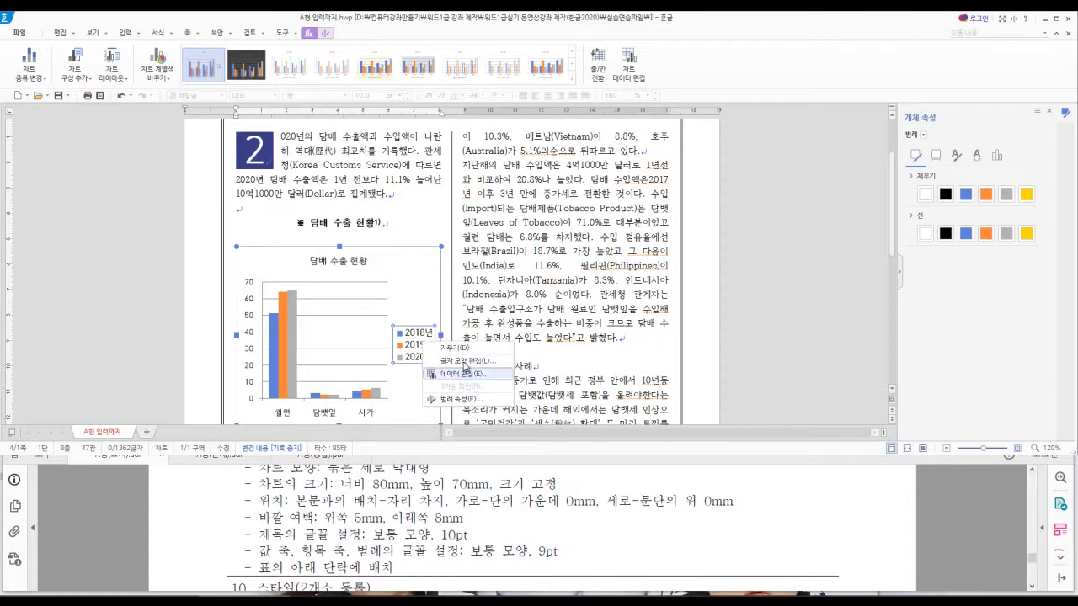
left_click(444, 362)
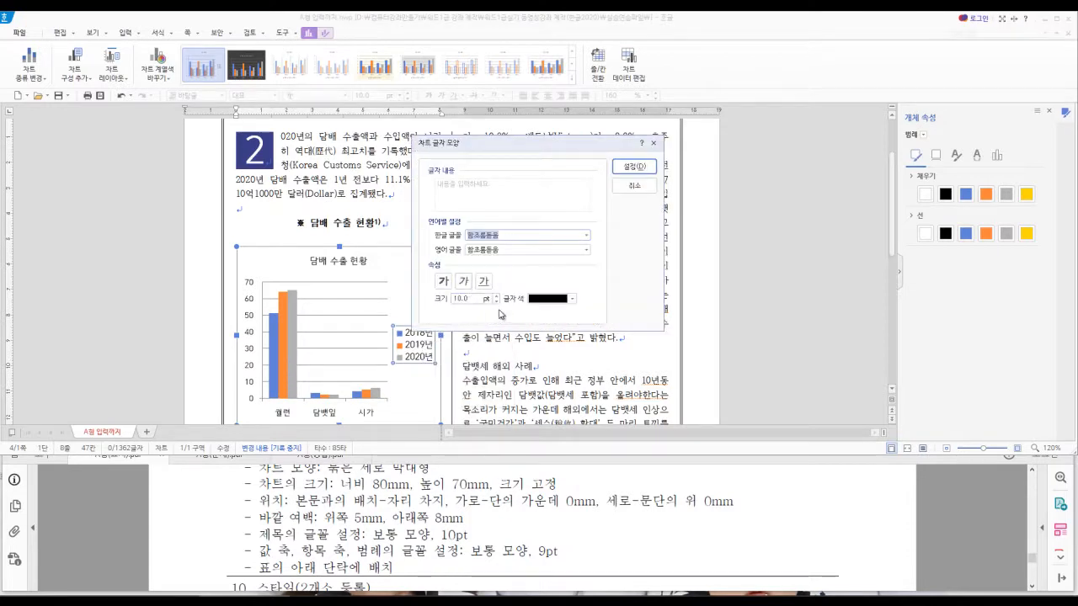
left_click(497, 302)
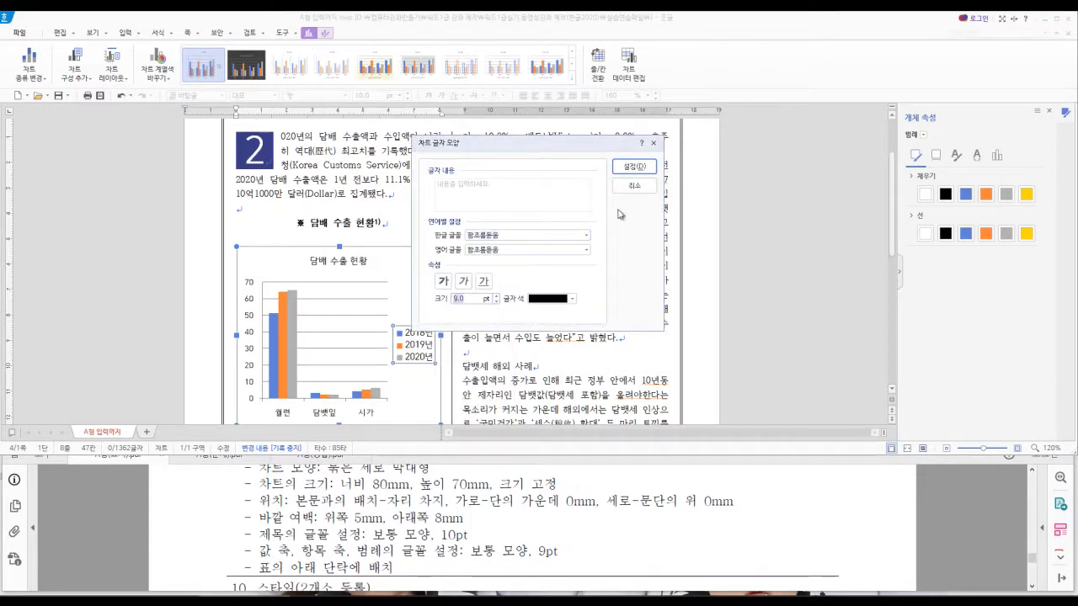
left_click(637, 169)
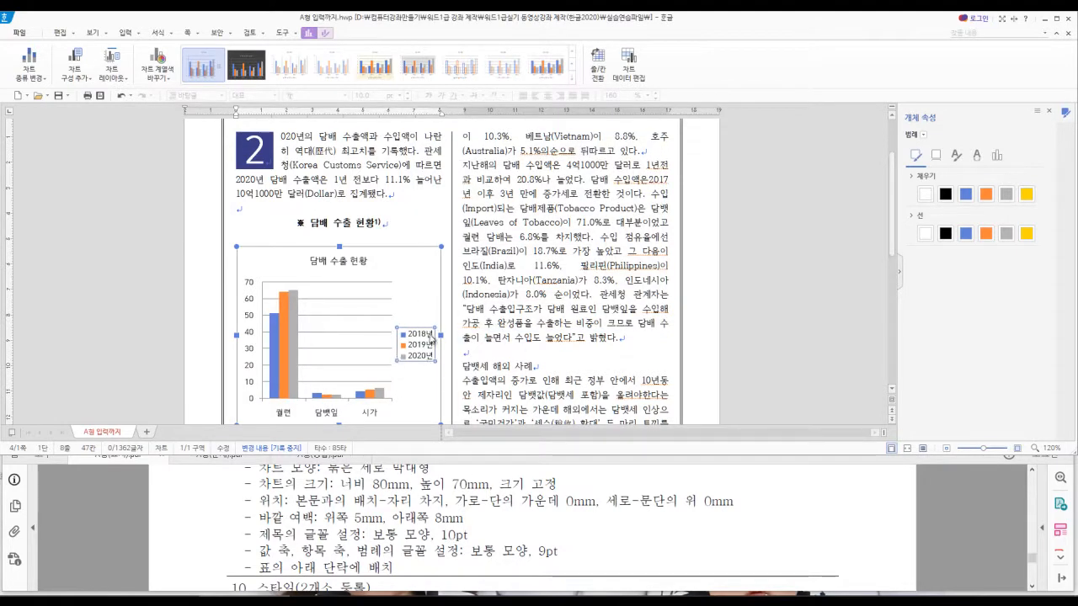
- Set the legend position to 아래쪽 and swap the chart's rows and columns so the years form the categories
left_click(997, 157)
left_click(946, 221)
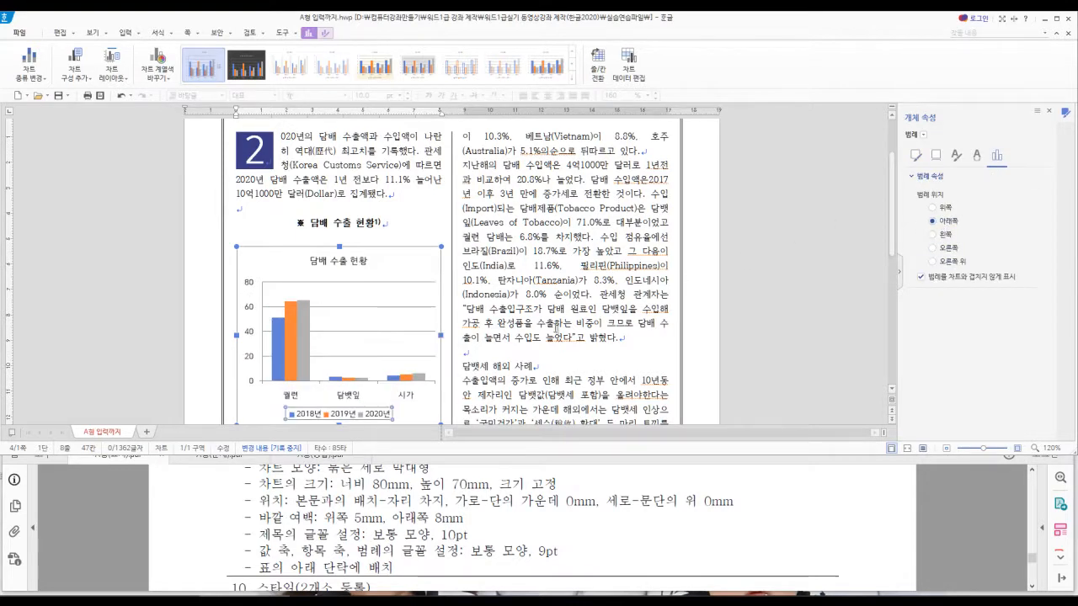
scroll(556, 329, "down", 1)
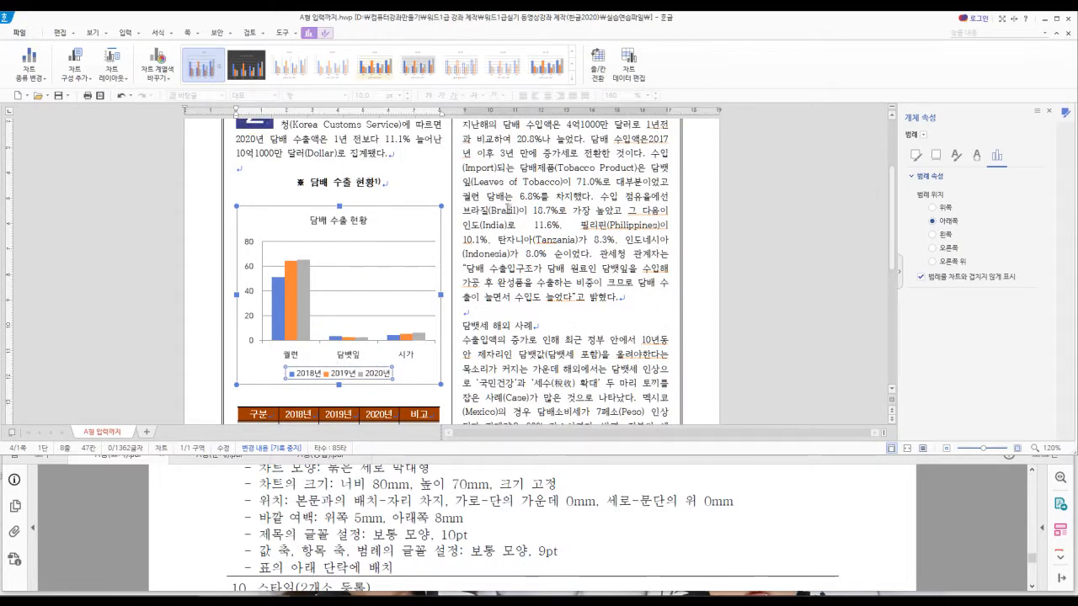
left_click(600, 64)
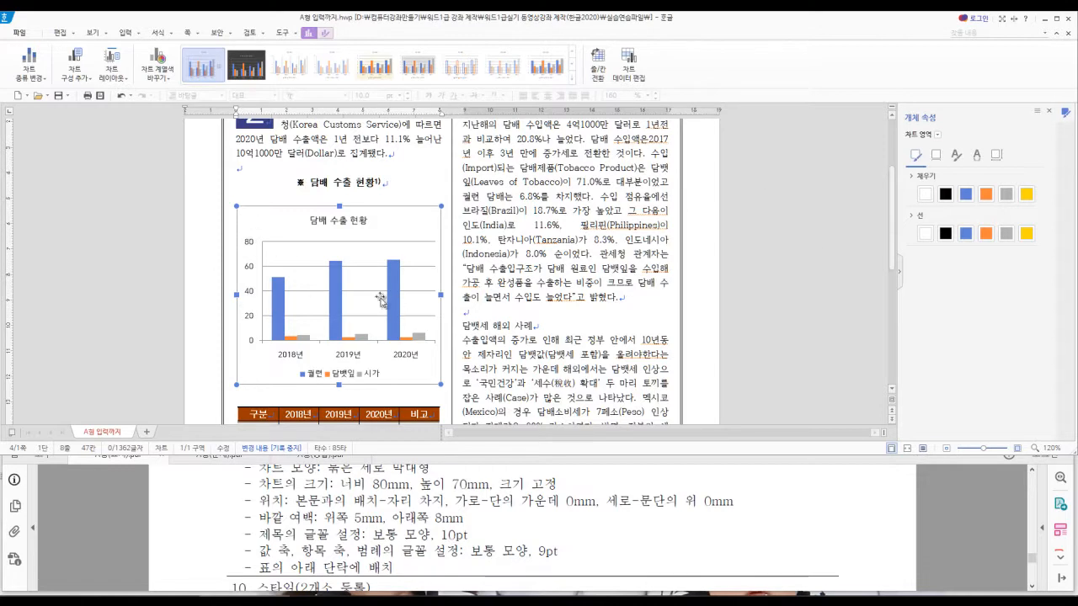
- Examine the bounds and unit settings in the value axis properties of the chart
left_click(251, 269)
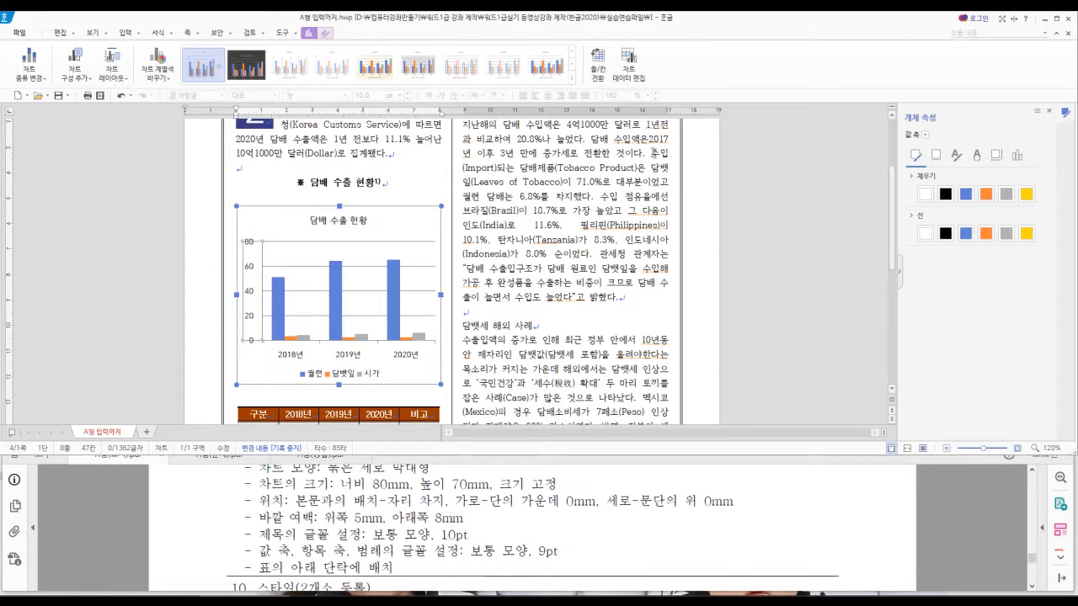
left_click(1019, 160)
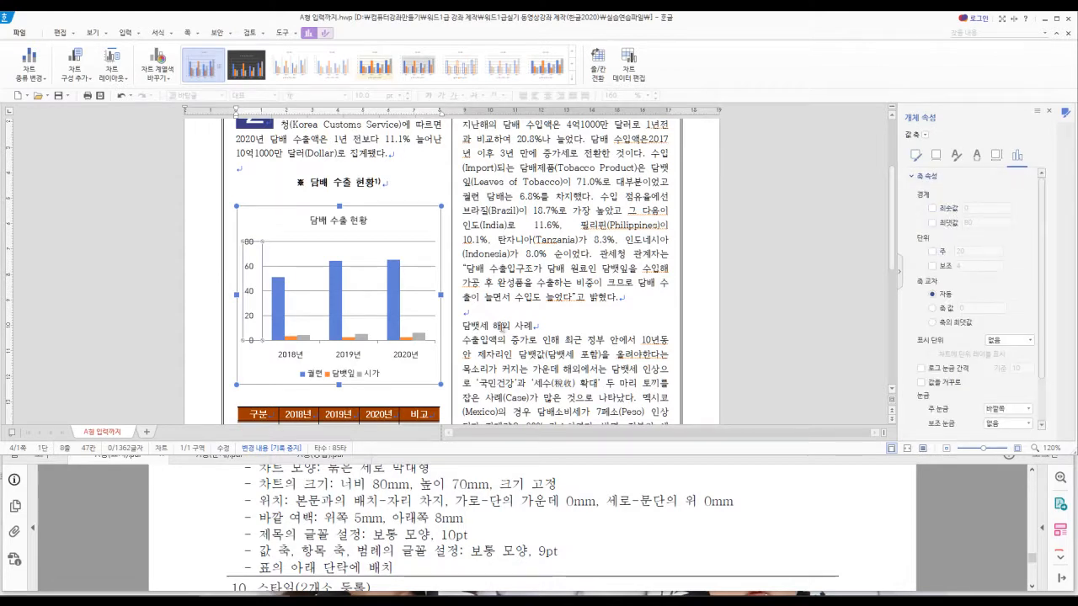
left_click(225, 367)
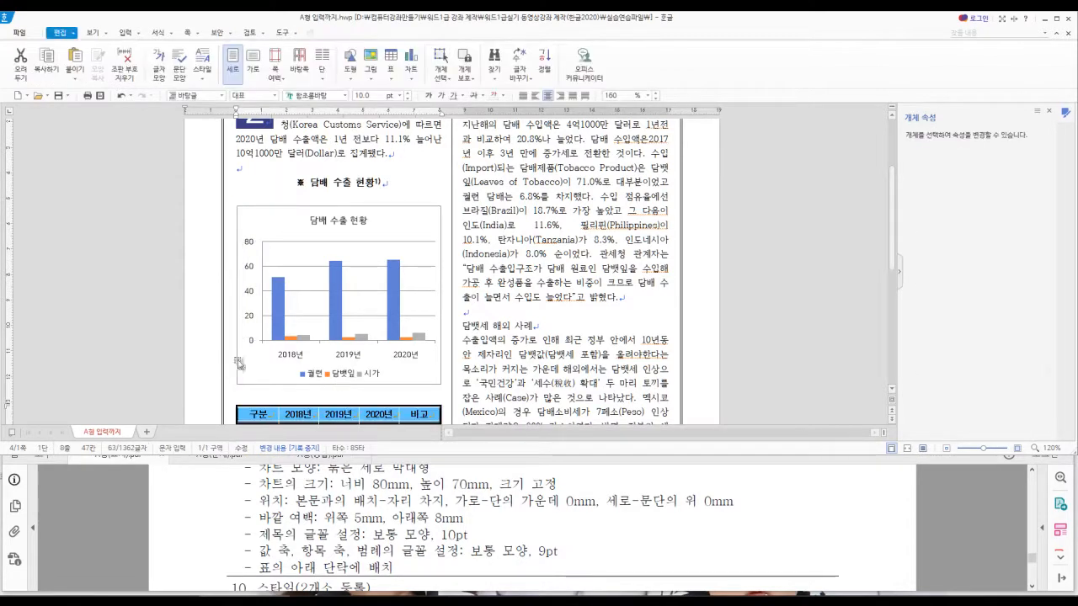
- Cut the 담배 수출 현황 chart from above the table and paste it into the empty paragraph below the (단위: 천 톤) line
scroll(399, 330, "up", 1)
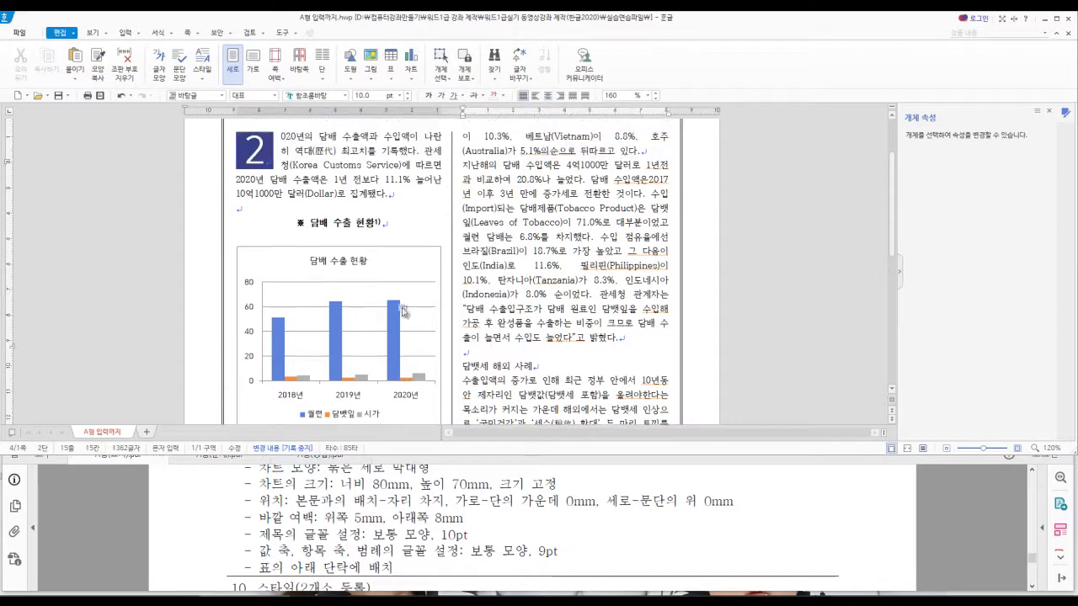
left_click(428, 250)
scroll(418, 319, "down", 3)
scroll(418, 333, "down", 1)
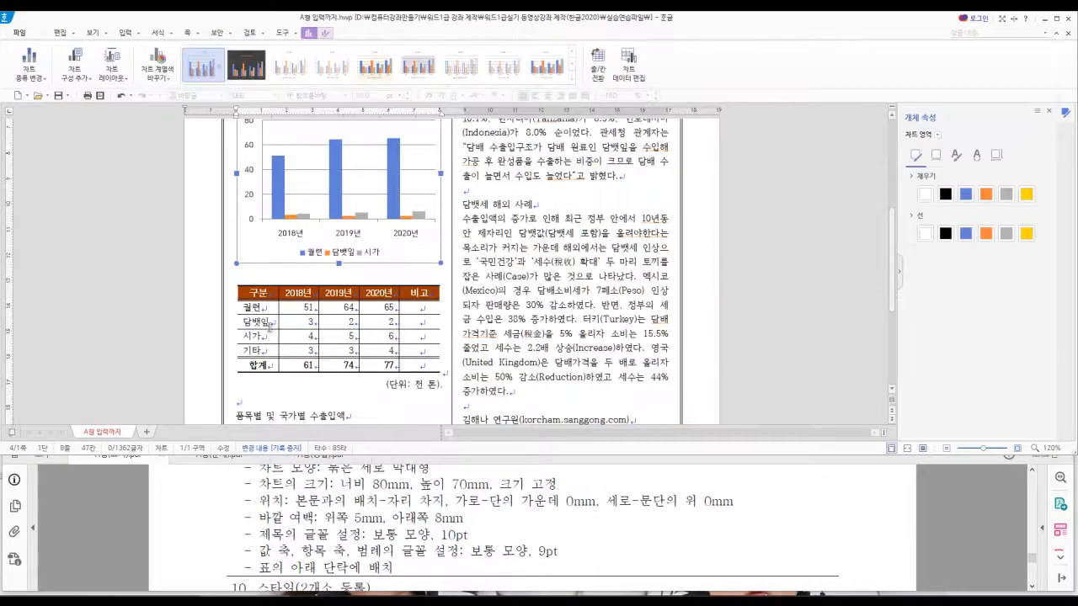
scroll(422, 351, "up", 3)
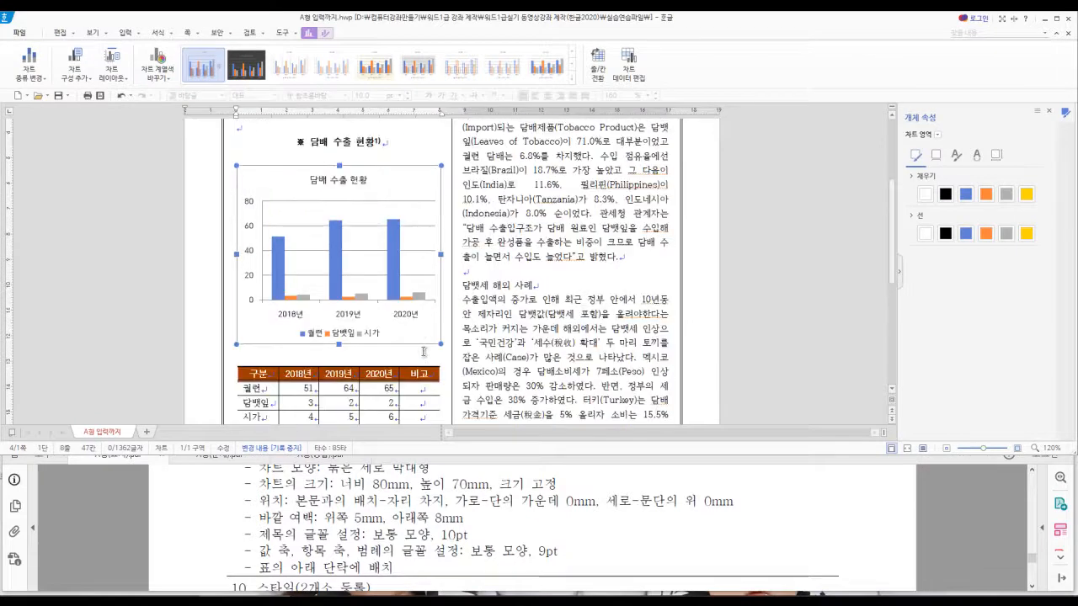
key("Escape")
scroll(387, 291, "down", 4)
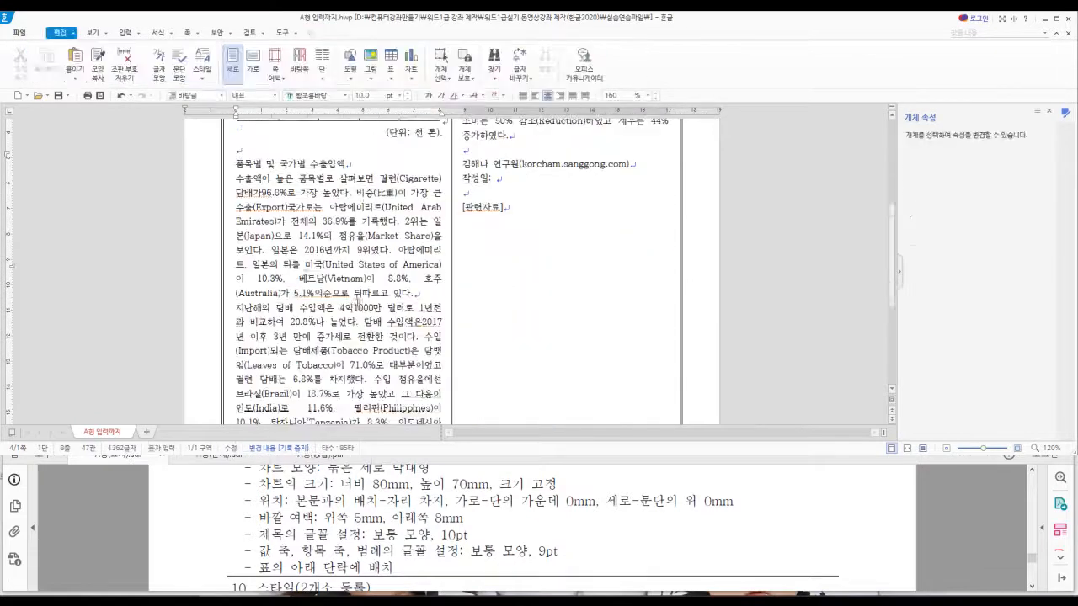
scroll(354, 296, "up", 1)
left_click(244, 233)
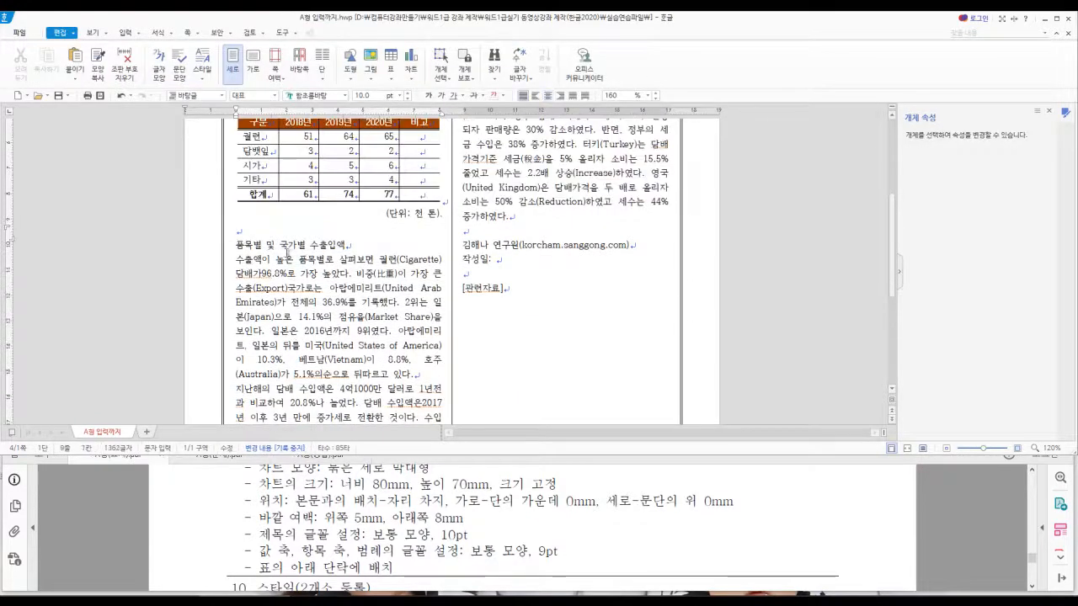
key("ctrl+v")
scroll(388, 341, "down", 3)
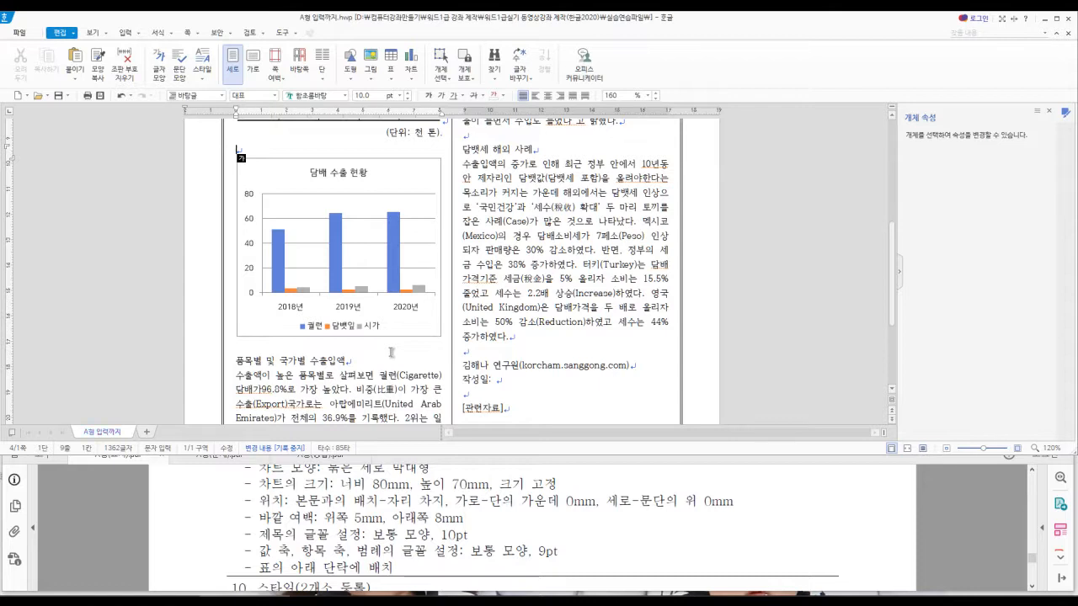
- Examine the chart's placement below the table and the flow of the surrounding text in both columns
scroll(390, 352, "up", 3)
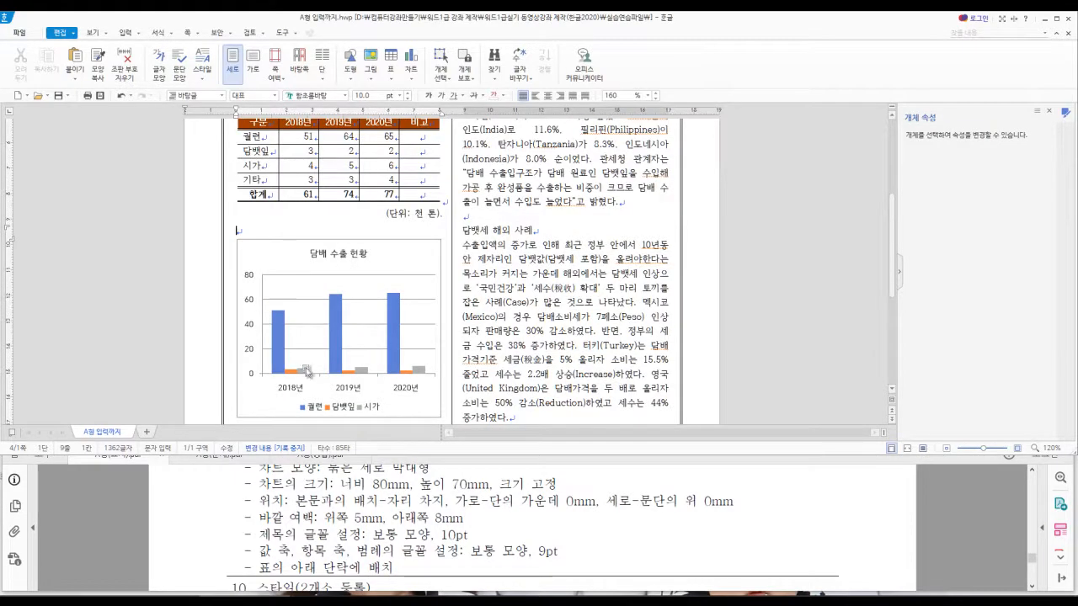
scroll(385, 379, "up", 3)
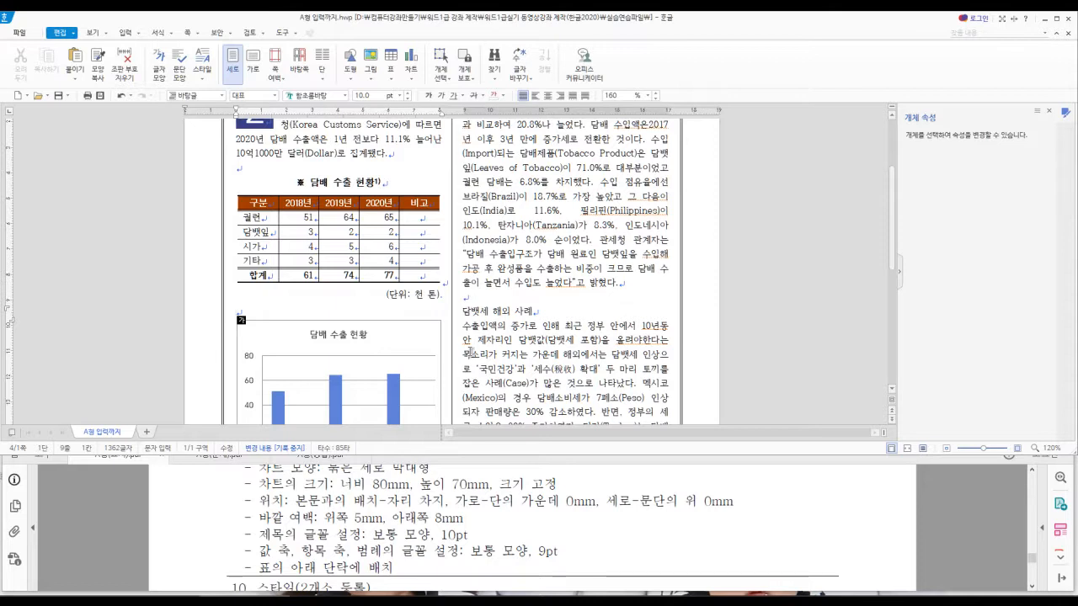
scroll(469, 354, "down", 9)
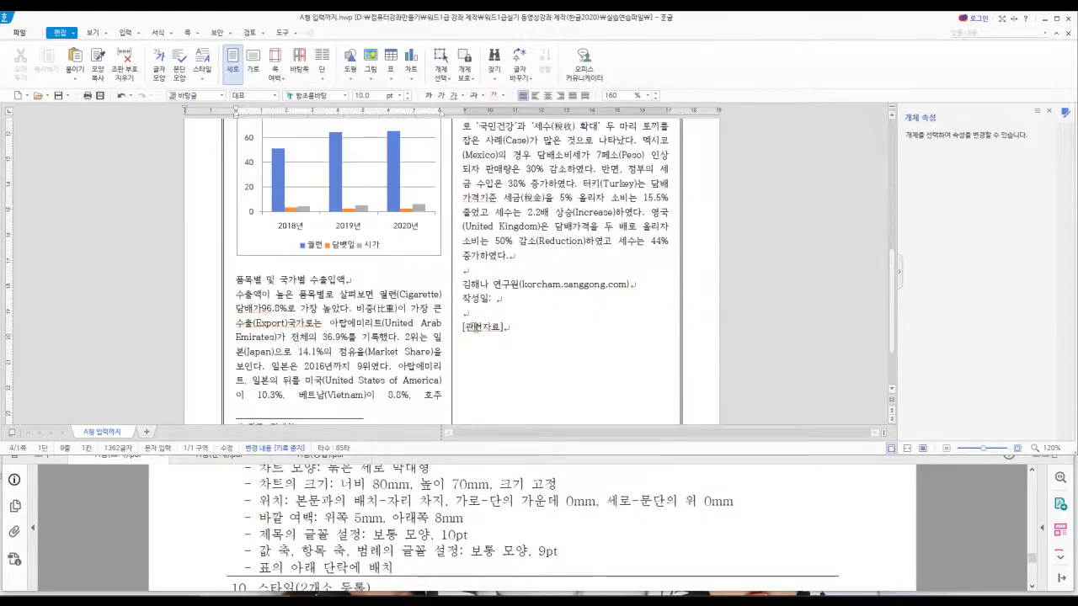
scroll(474, 326, "up", 6)
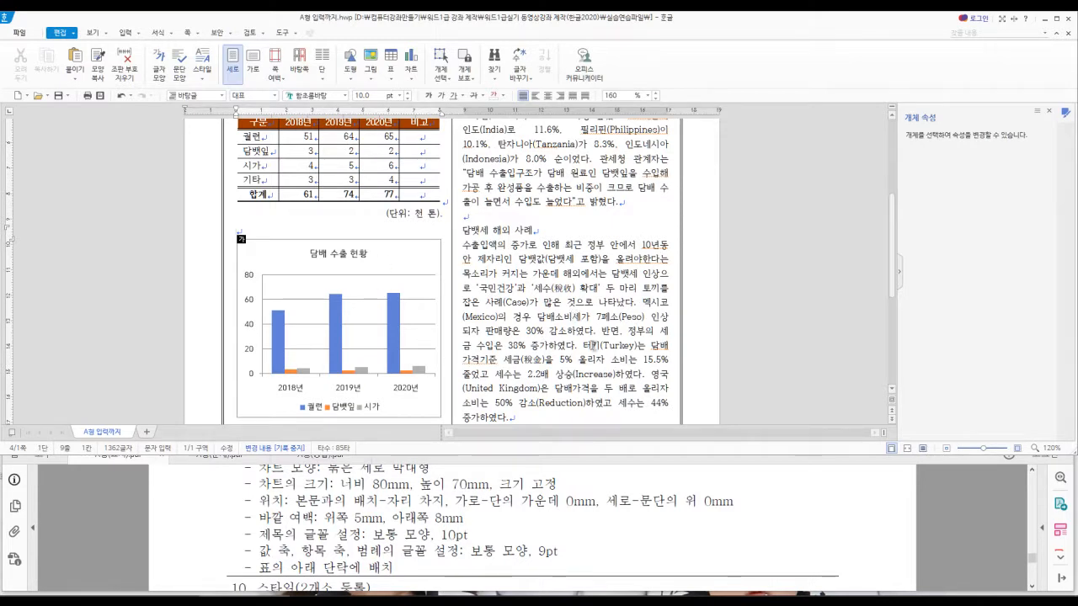
left_click(569, 294)
scroll(540, 320, "down", 2)
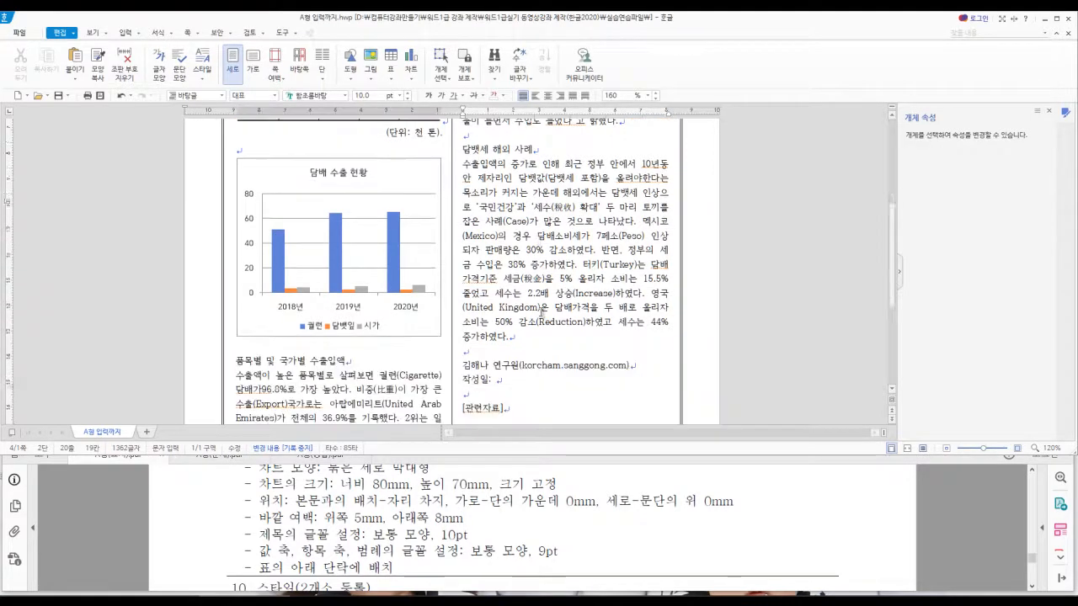
scroll(541, 311, "up", 2)
scroll(536, 304, "down", 2)
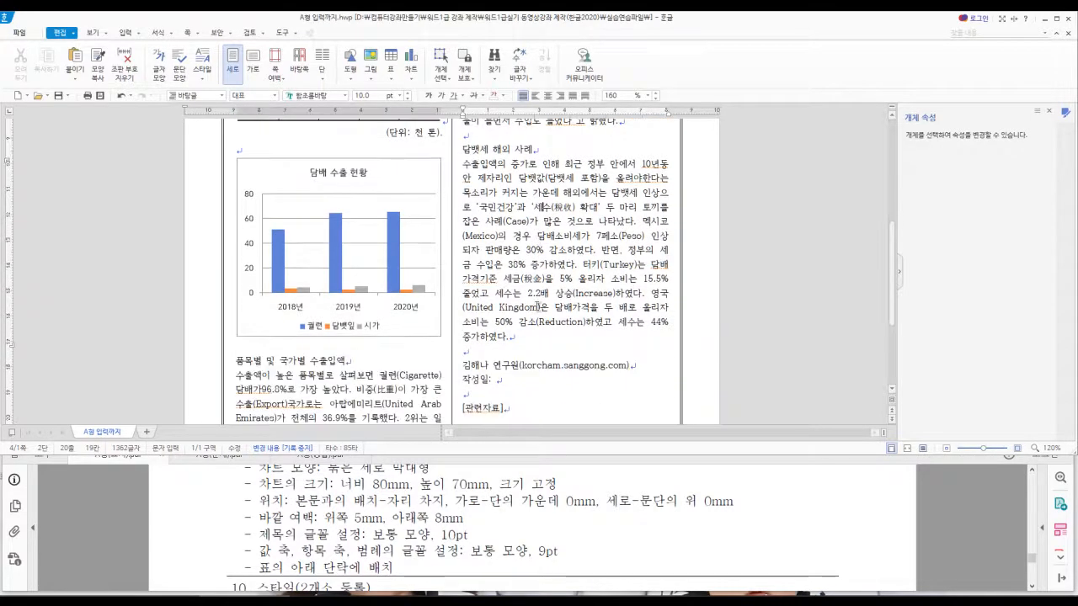